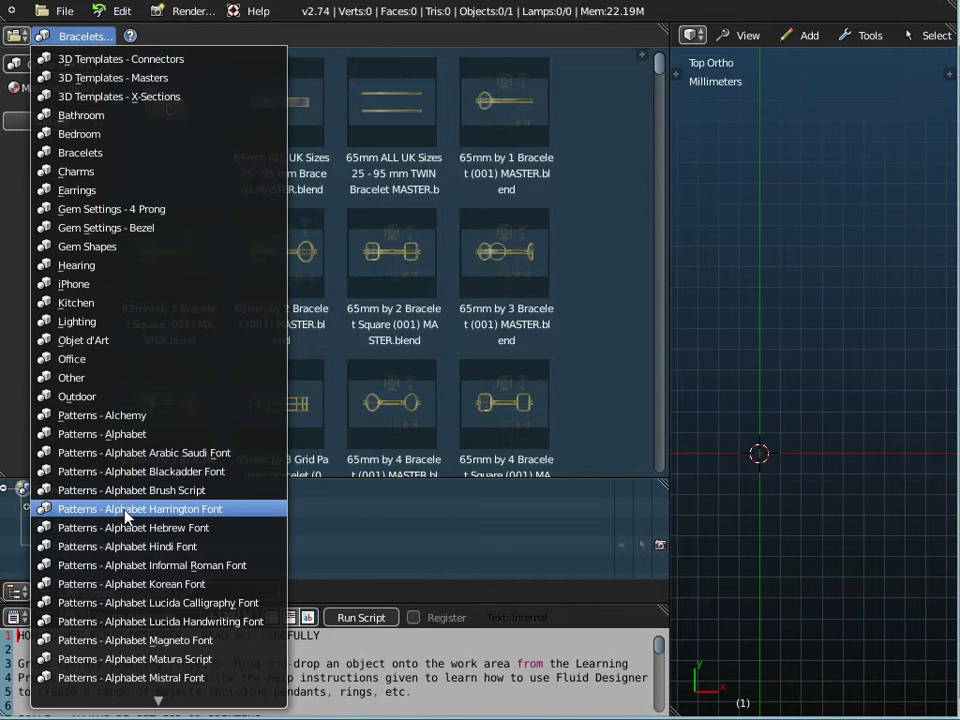
# Step: Open the Patterns - Alphabet Harrington Font category and look through its letter models
pyautogui.click(125, 515)
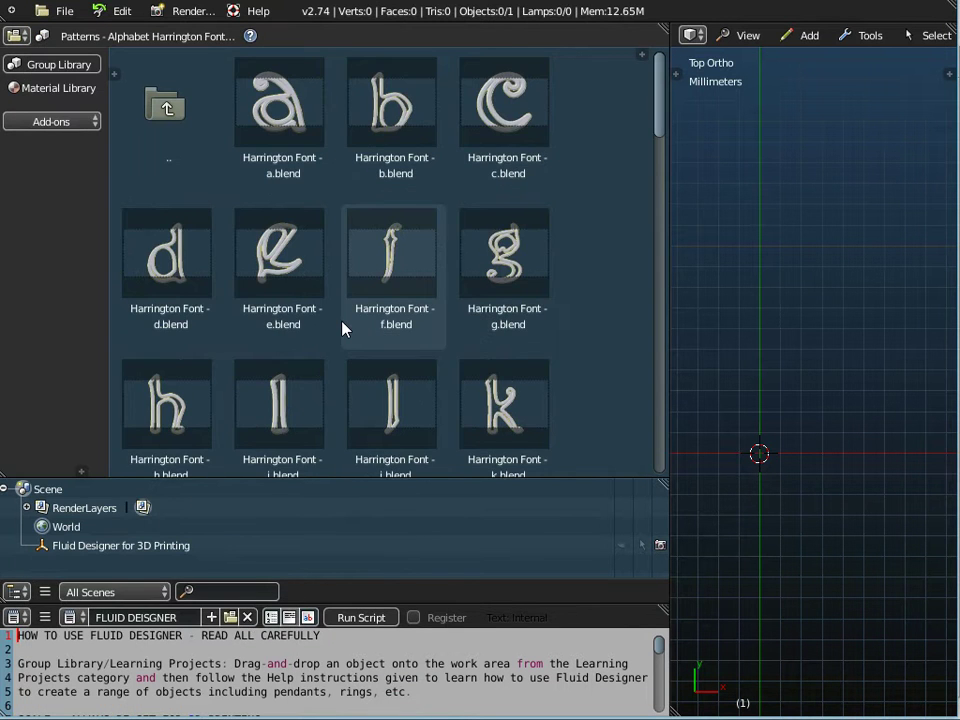
pyautogui.scroll(-1, 342, 329)
pyautogui.scroll(-3, 342, 329)
pyautogui.scroll(4, 342, 329)
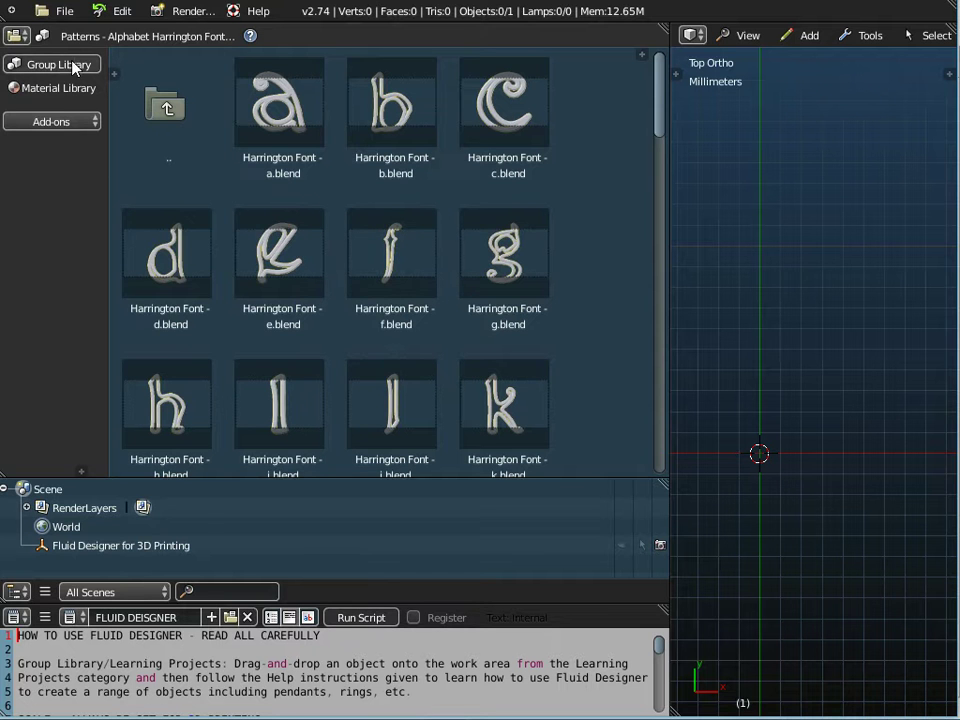
# Step: Open the Bracelets category of the group library and browse its bracelet models, including the Celtic Knot designs
pyautogui.click(96, 37)
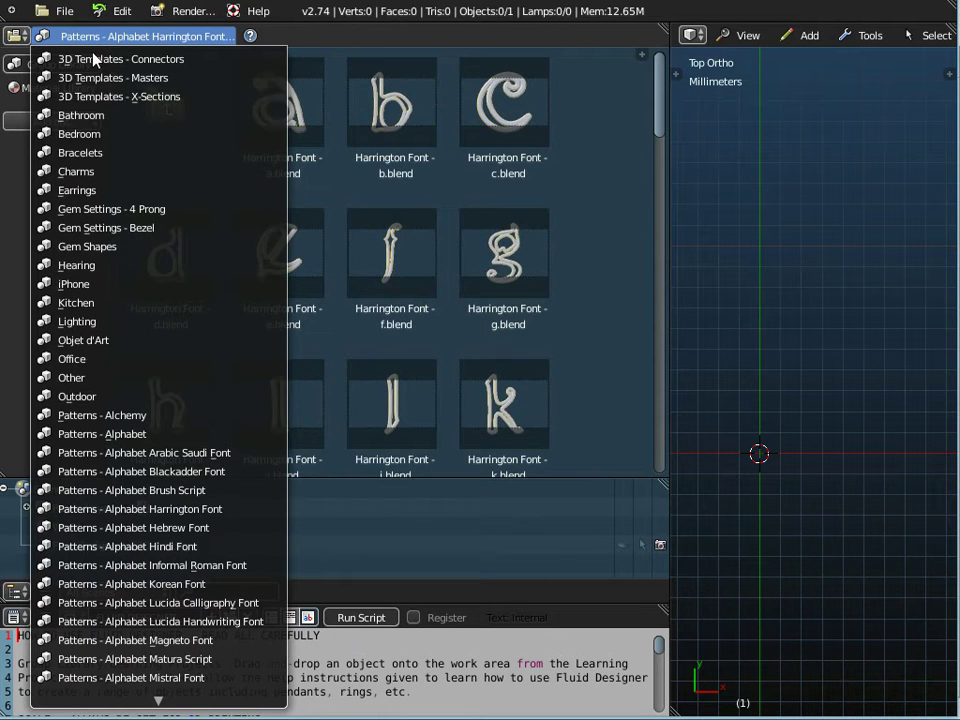
pyautogui.click(90, 152)
pyautogui.moveTo(658, 66); pyautogui.dragTo(662, 144)
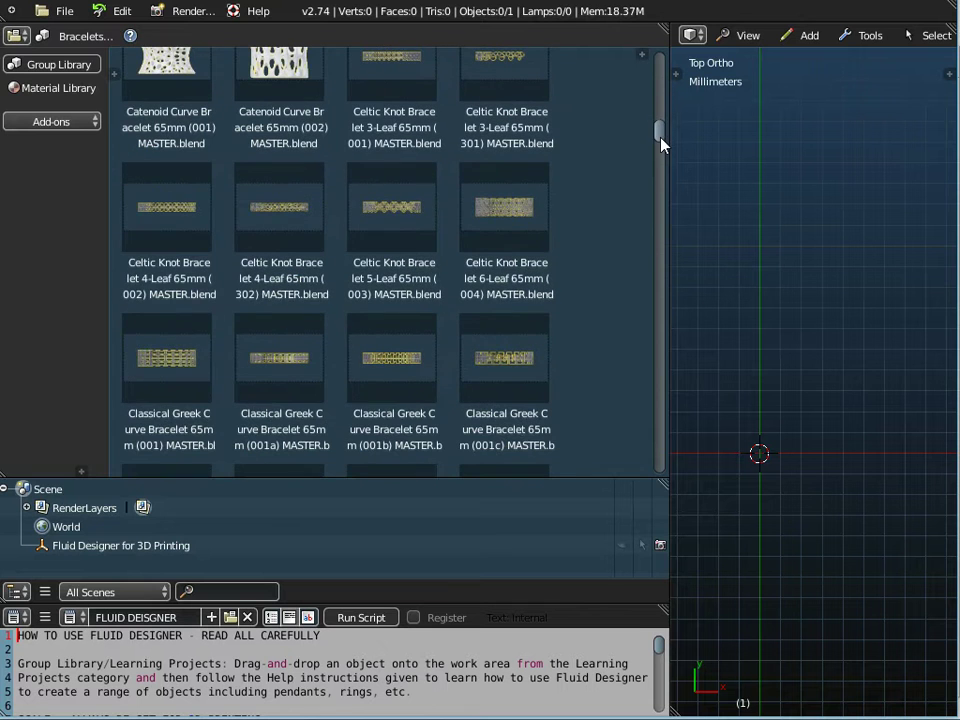
pyautogui.click(166, 246)
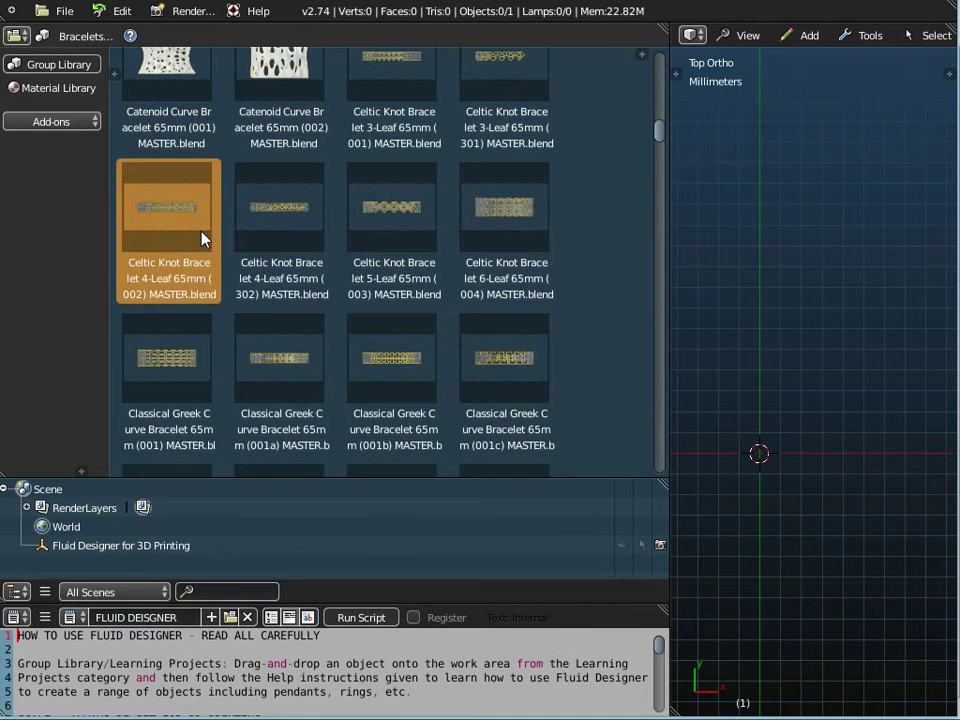
pyautogui.moveTo(660, 133); pyautogui.dragTo(663, 61)
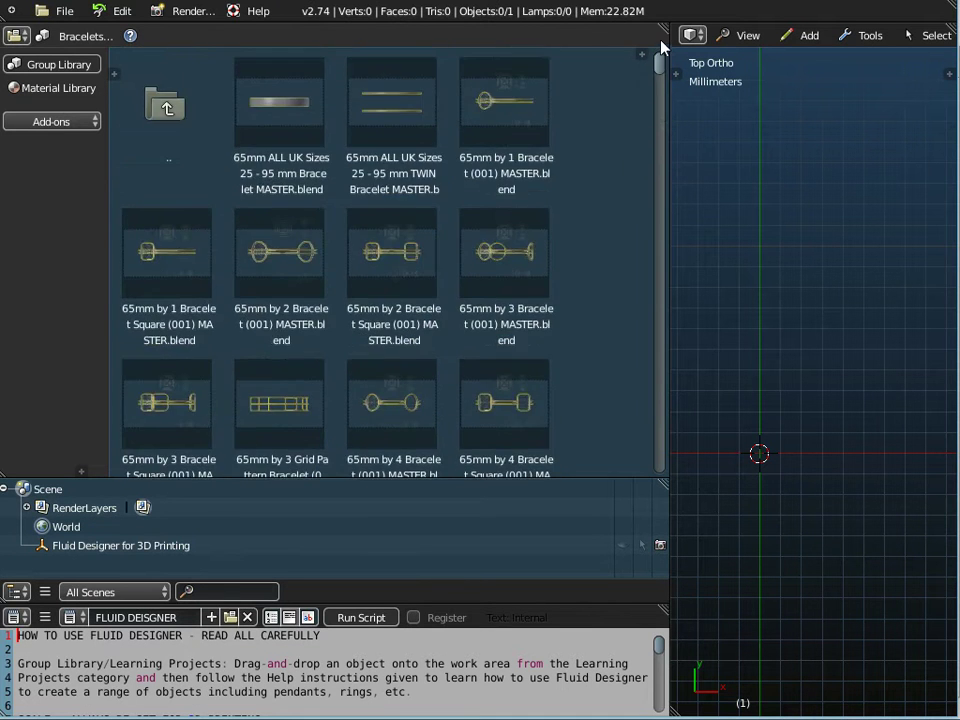
# Step: Place the 65mm ALL UK Sizes 25 - 95 mm Bracelet MASTER model from the Bracelets category into the scene
pyautogui.click(65, 37)
pyautogui.click(77, 152)
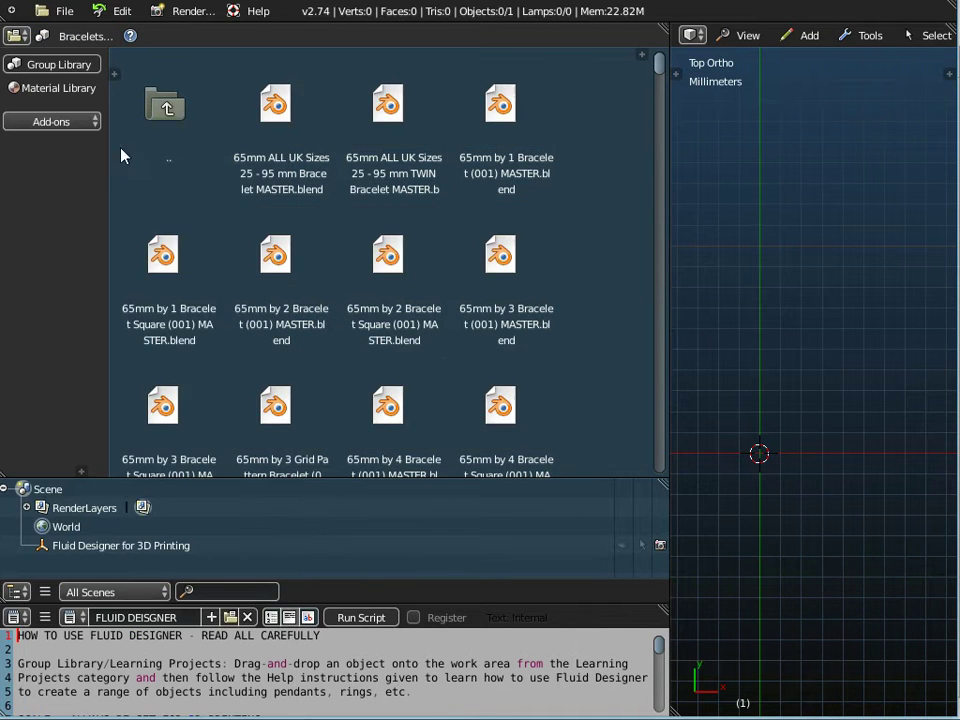
pyautogui.click(295, 115)
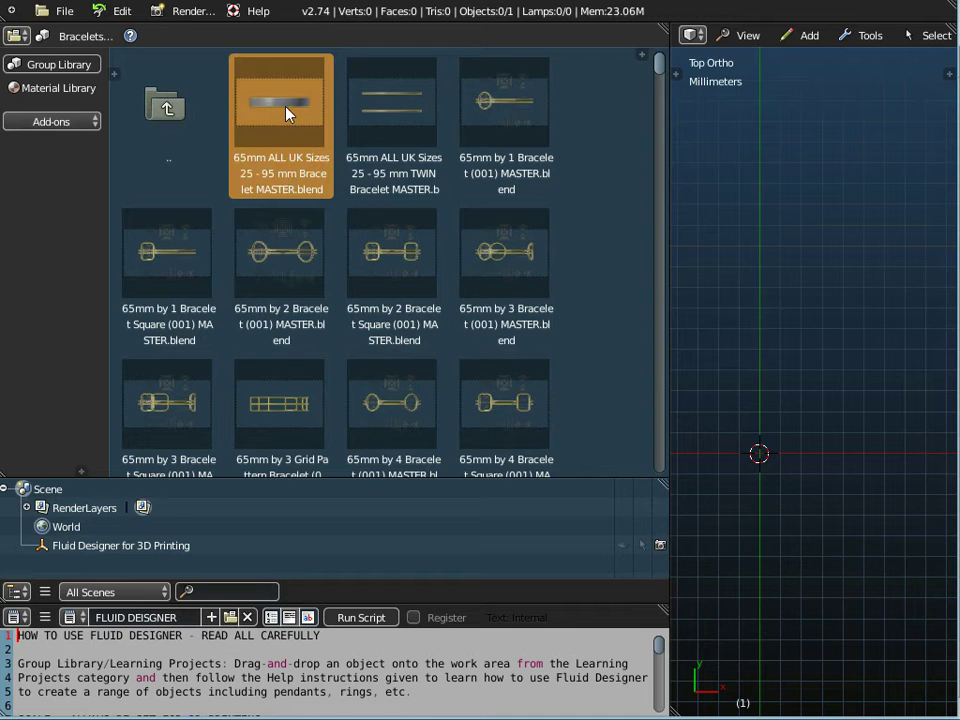
pyautogui.moveTo(279, 110); pyautogui.dragTo(696, 223)
pyautogui.moveTo(494, 358); pyautogui.dragTo(454, 336, button='middle')
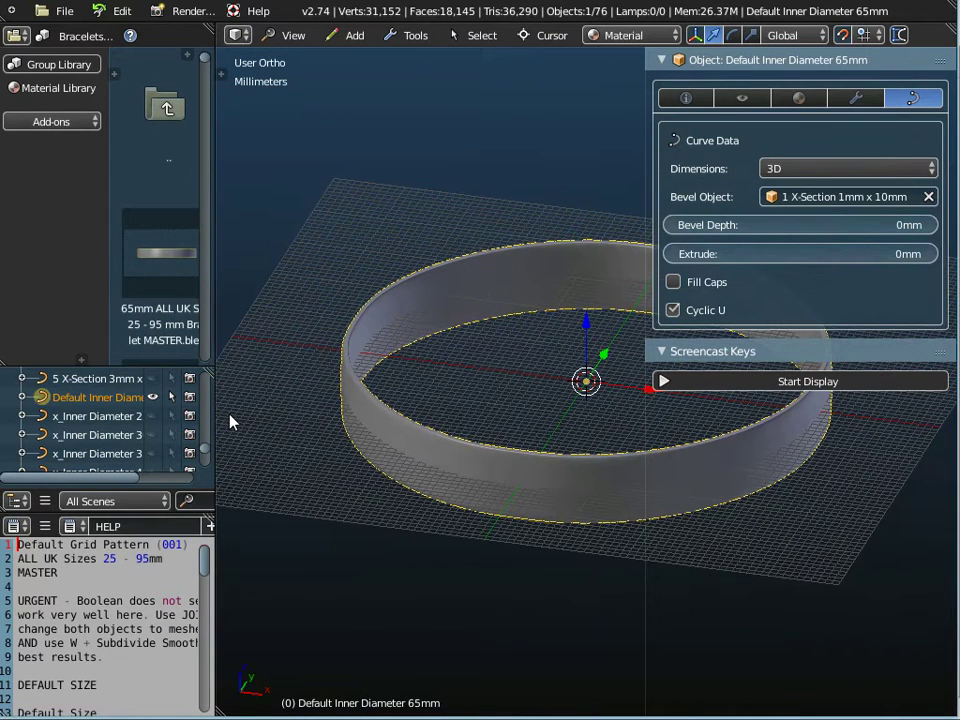
# Step: Widen the outliner area, clear the bevel object of the Default Inner Diameter 65mm curve and hide that curve
pyautogui.moveTo(214, 409); pyautogui.dragTo(297, 406)
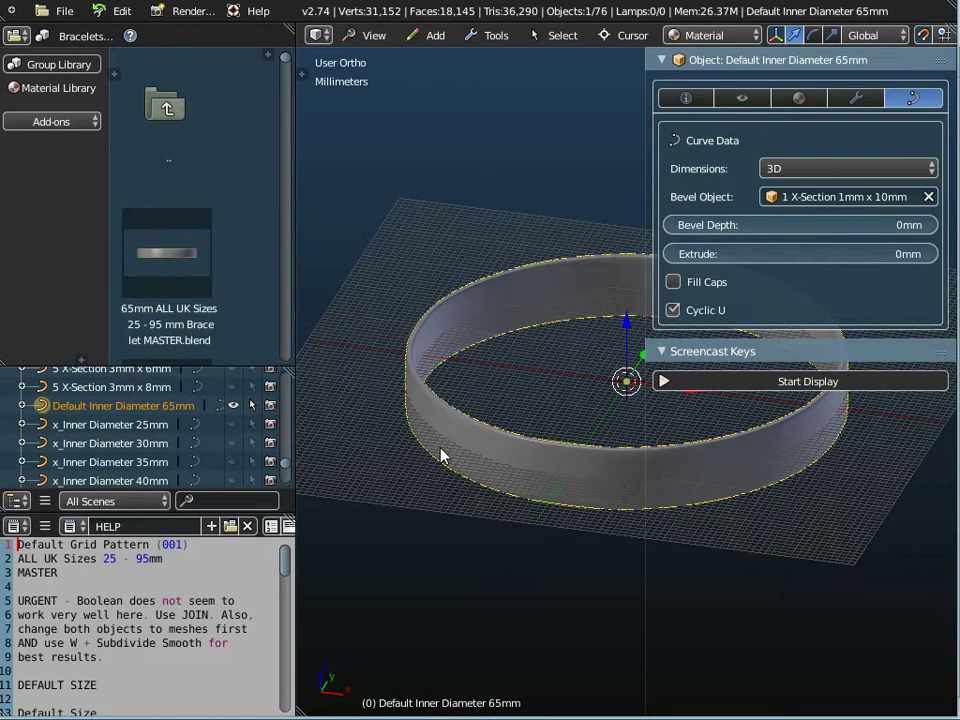
pyautogui.click(928, 197)
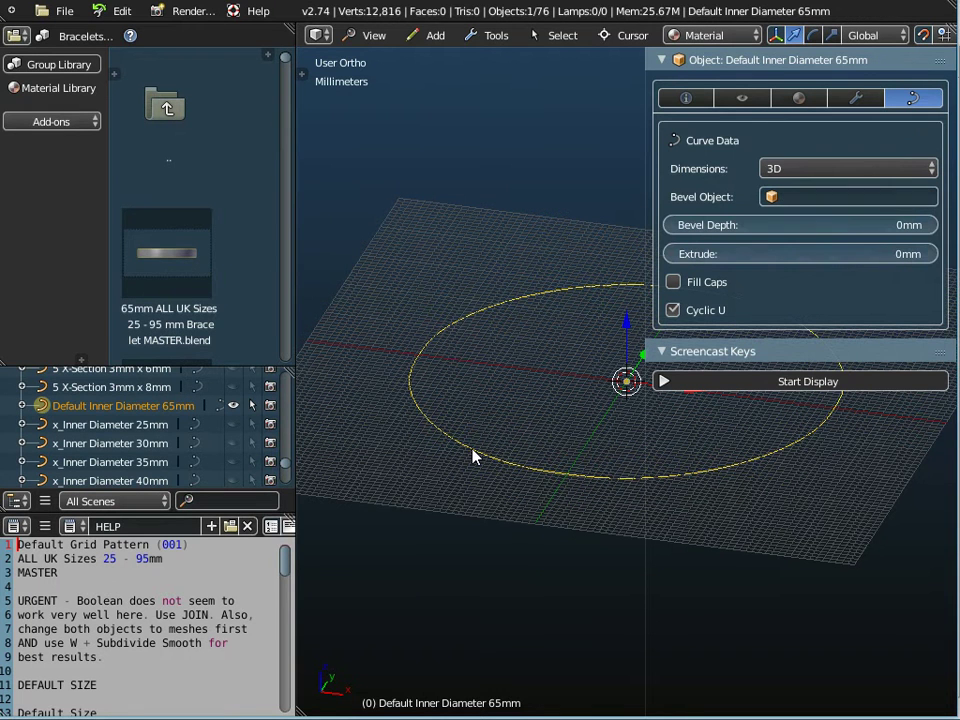
pyautogui.click(233, 405)
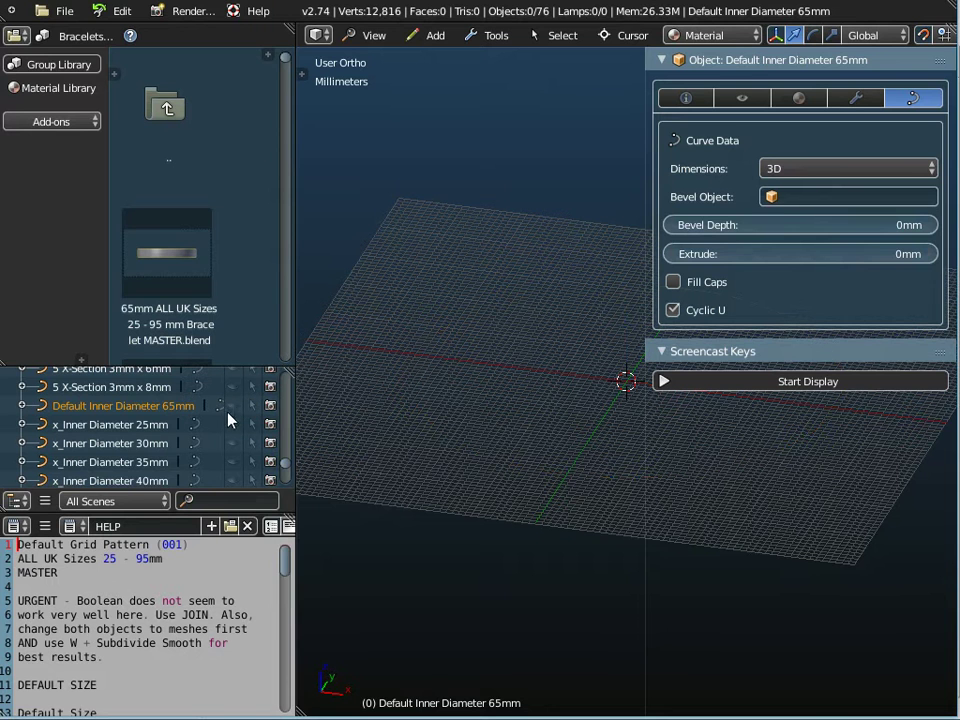
# Step: Find the x_Inner Diameter 60mm curve among the scene objects, make it visible and select it
pyautogui.scroll(-3, 215, 425)
pyautogui.scroll(-2, 215, 425)
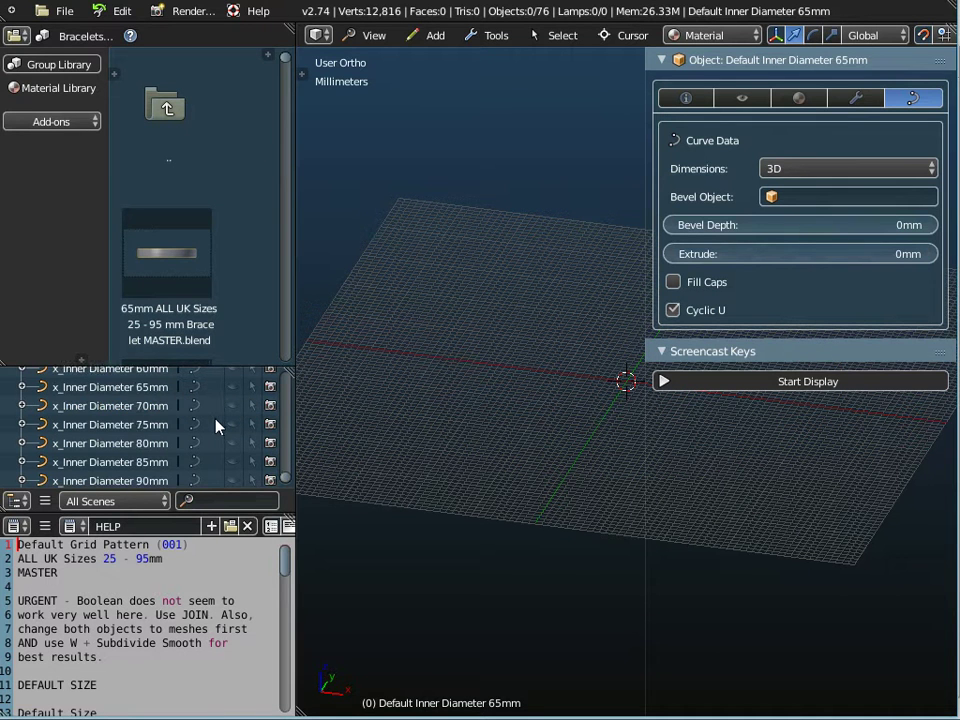
pyautogui.scroll(2, 214, 420)
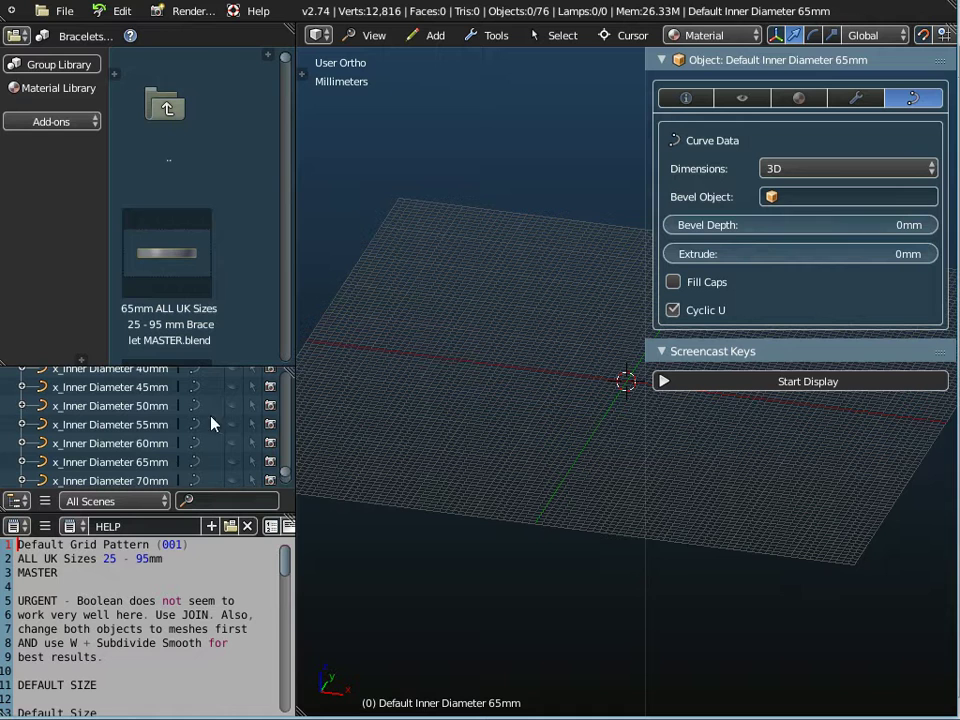
pyautogui.click(109, 444)
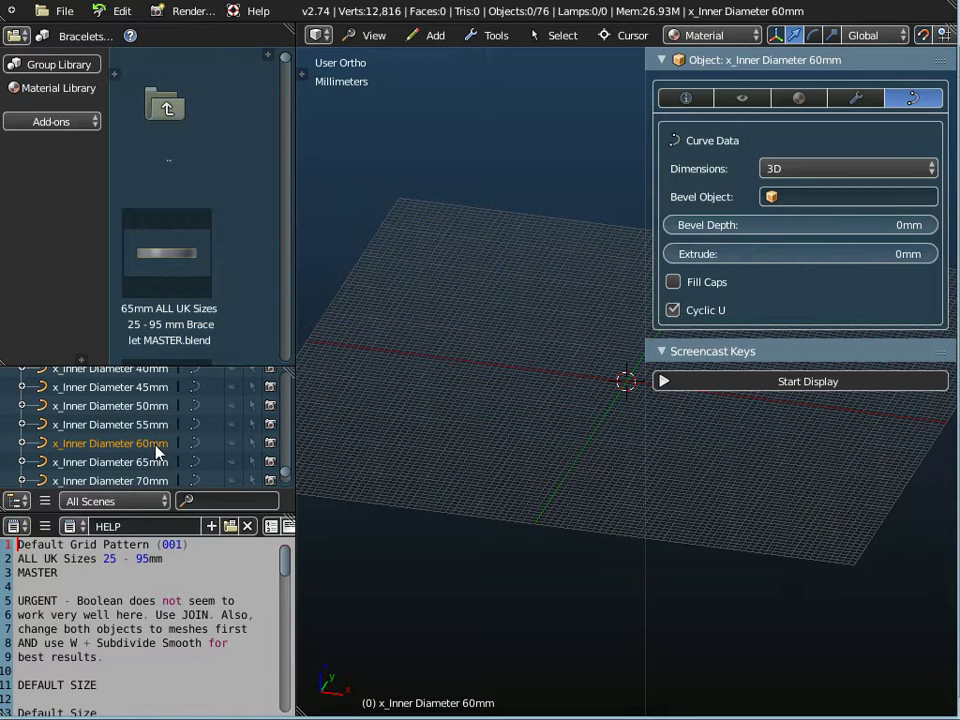
pyautogui.click(233, 445)
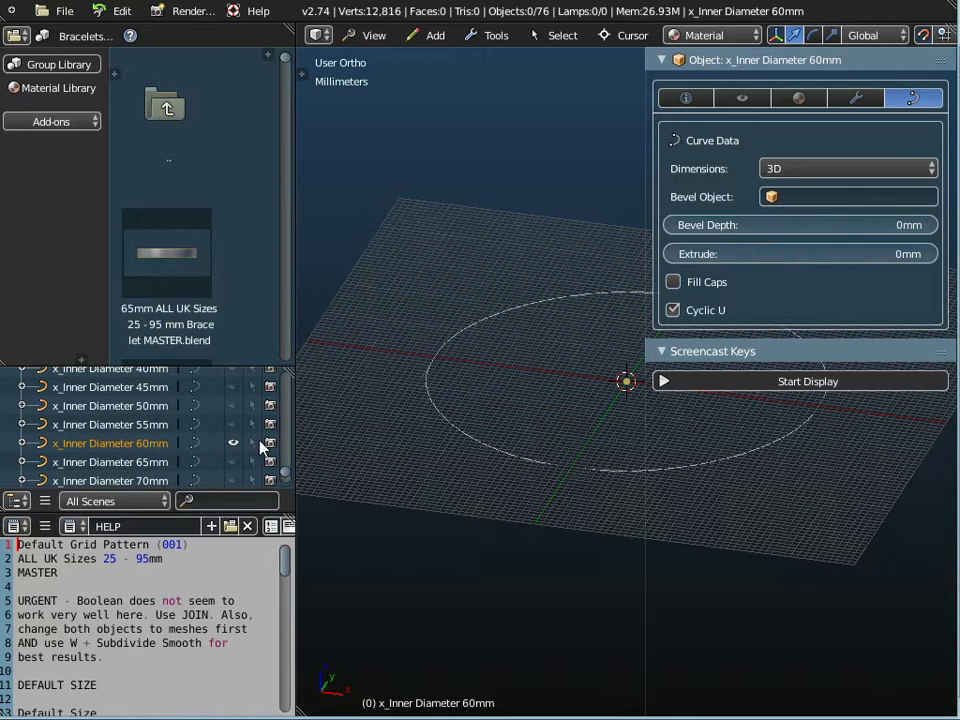
pyautogui.click(121, 453)
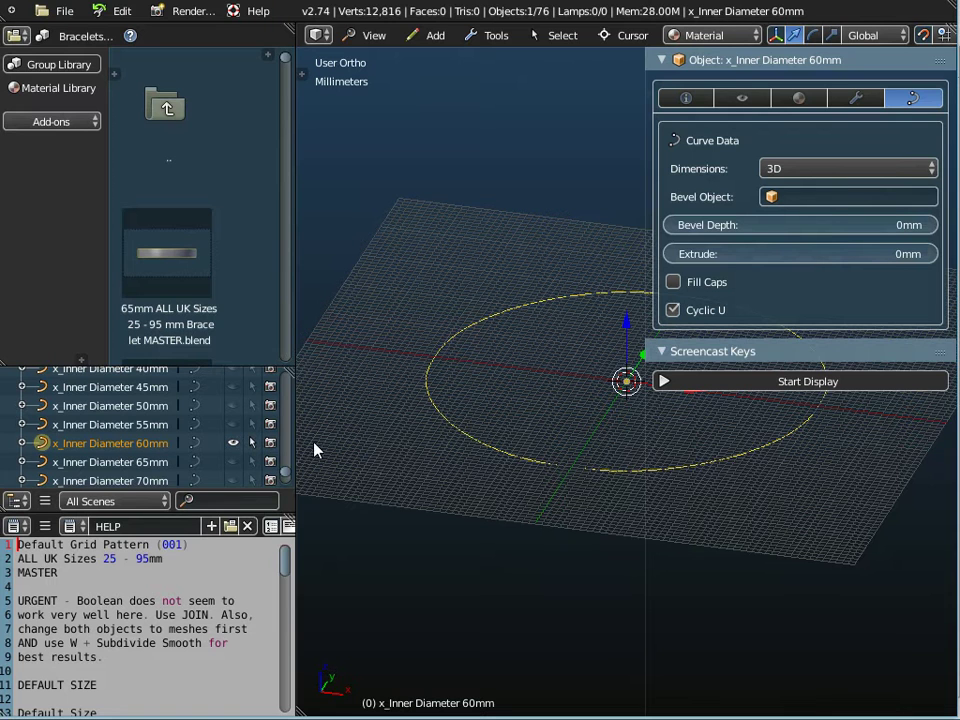
pyautogui.moveTo(474, 437)
pyautogui.mouseDown(button='middle')
pyautogui.moveTo(493, 388)
pyautogui.moveTo(481, 450)
pyautogui.mouseUp(button='middle')
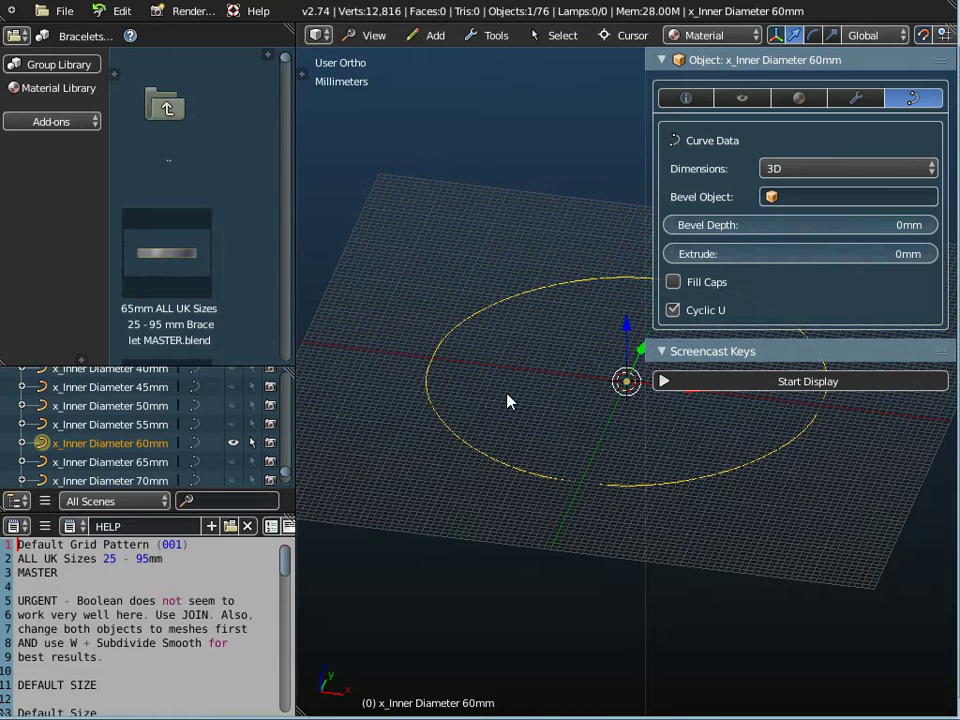
# Step: Assign 3 X-Section 2mm x 1mm as the bevel object of the 60 mm curve
pyautogui.click(816, 199)
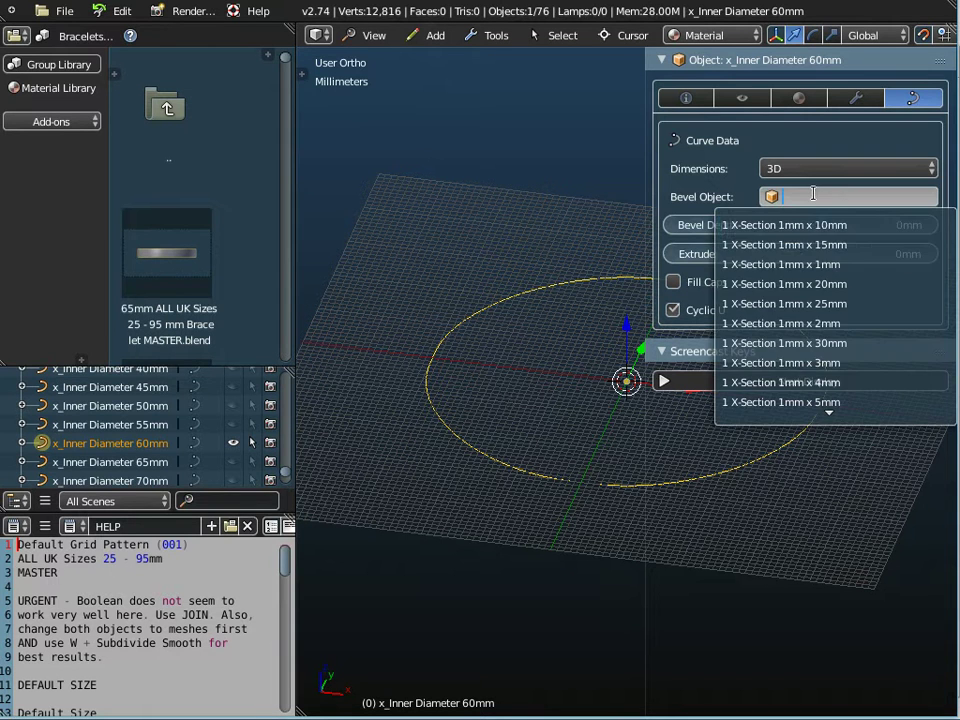
pyautogui.scroll(-1, 807, 347)
pyautogui.scroll(-17, 807, 386)
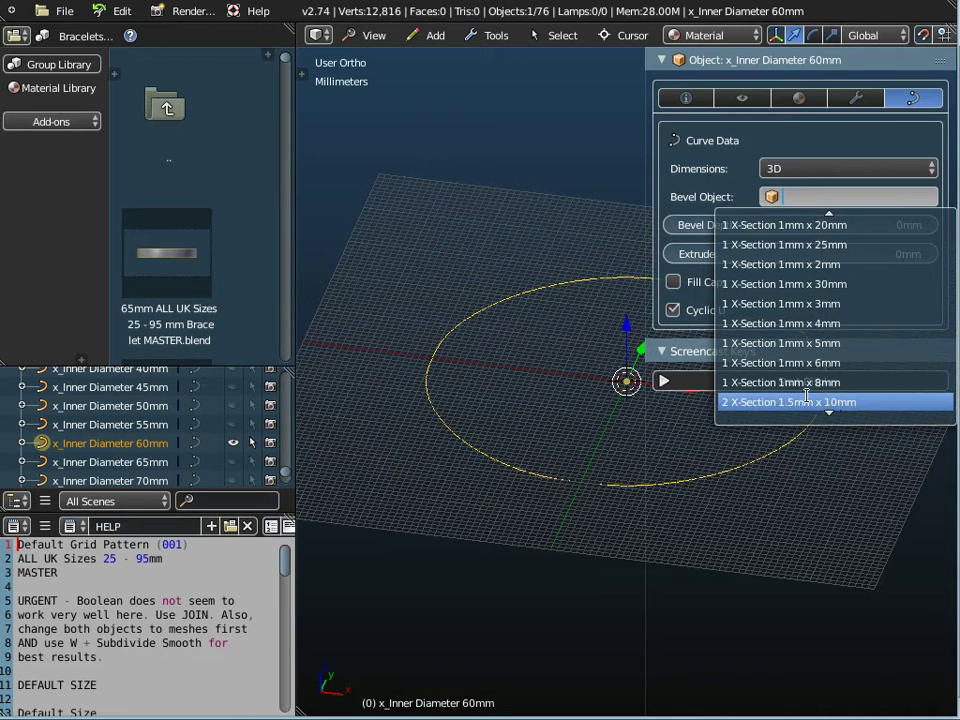
pyautogui.scroll(-6, 807, 402)
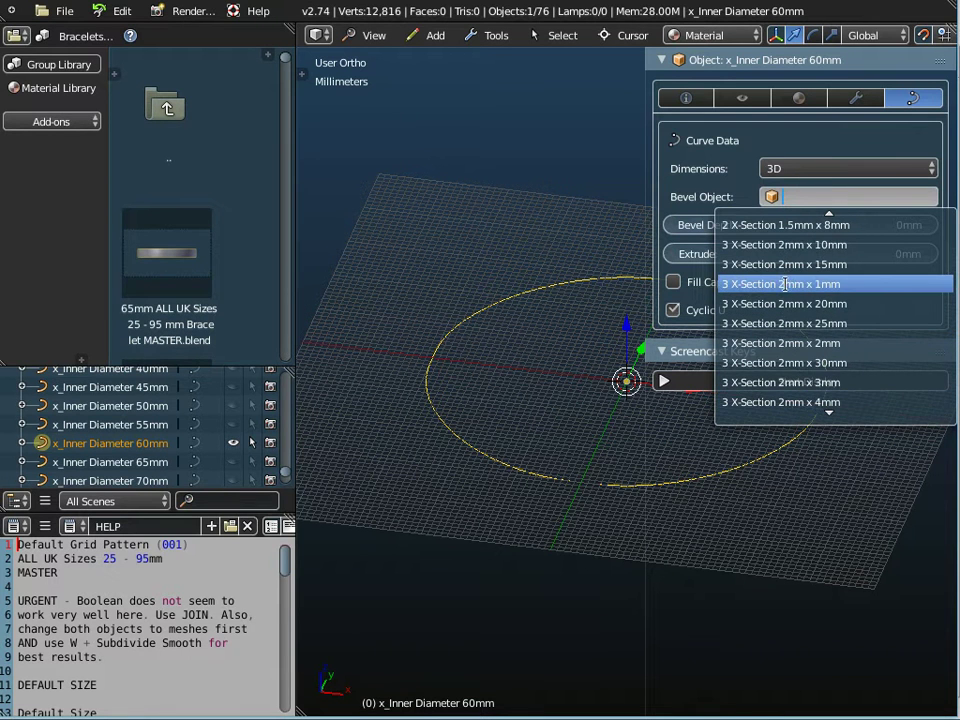
pyautogui.click(788, 283)
pyautogui.scroll(3, 525, 475)
pyautogui.scroll(3, 518, 467)
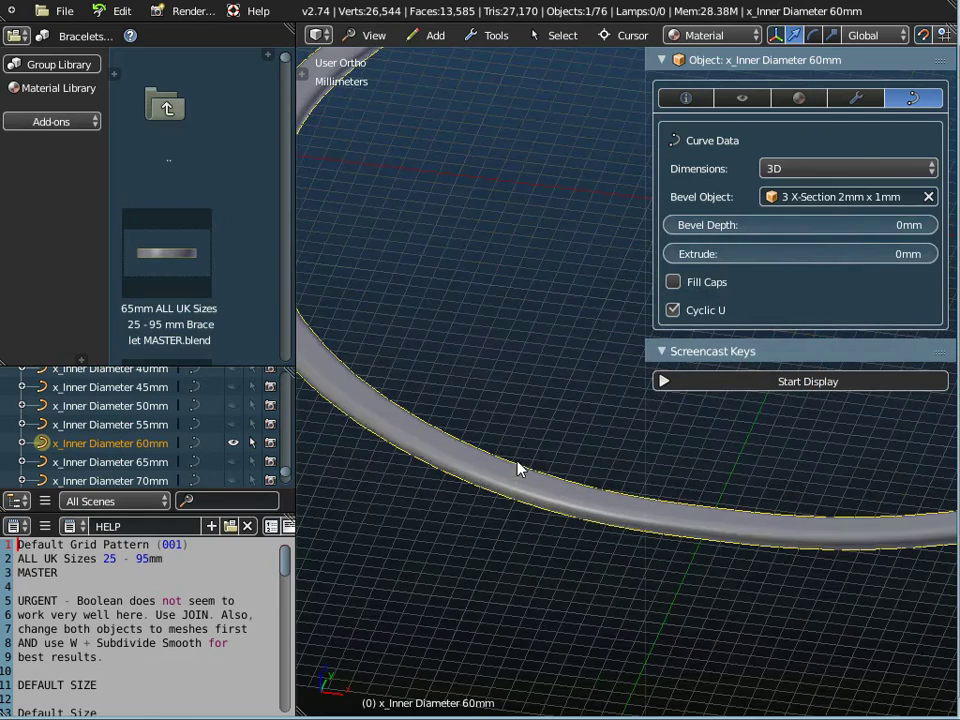
pyautogui.moveTo(531, 414); pyautogui.dragTo(542, 382, button='middle')
# Step: Start the screencast key display and make the sidebar more compact by collapsing the Screencast Keys section and narrowing the region
pyautogui.click(744, 380)
pyautogui.click(692, 352)
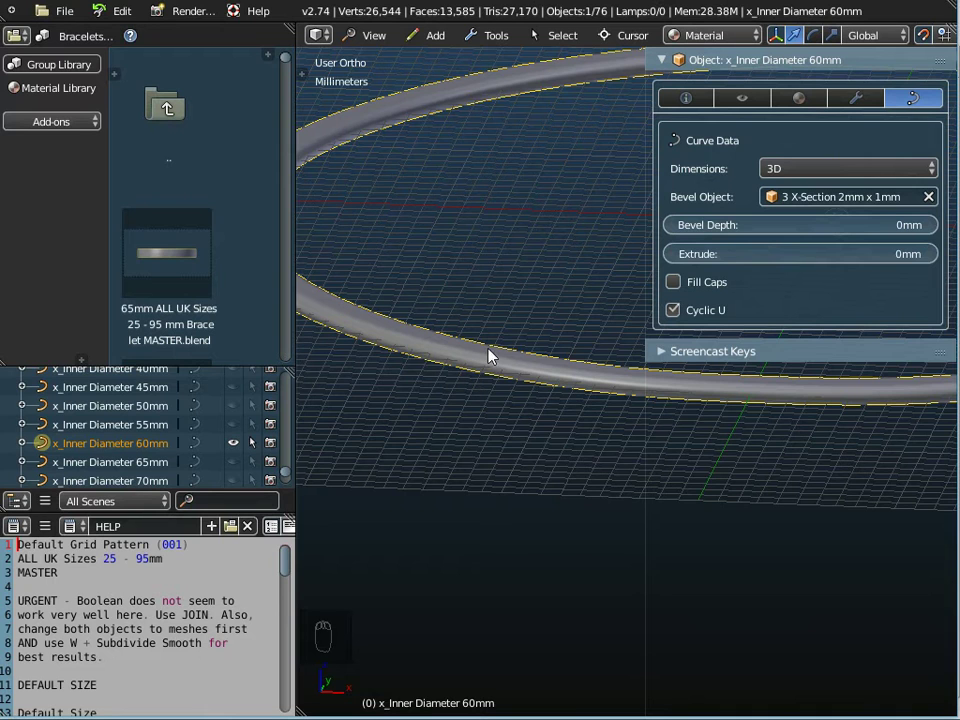
pyautogui.scroll(-4, 541, 301)
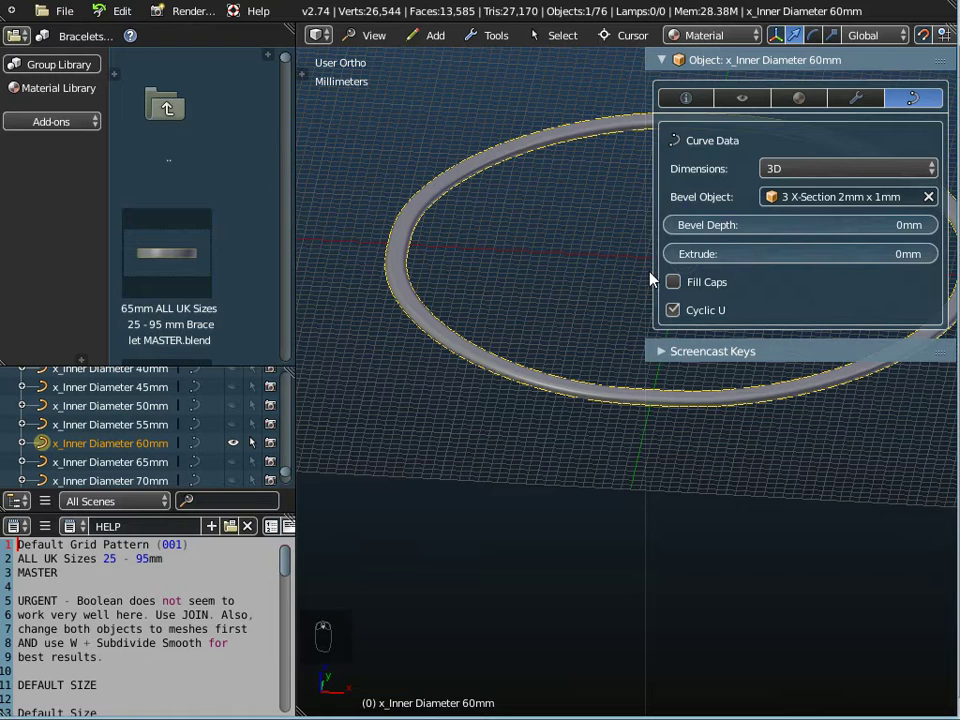
pyautogui.moveTo(650, 268); pyautogui.dragTo(747, 262)
# Step: In the front view, move the 60 mm ring about 5 mm straight down along the Z axis
pyautogui.click(372, 35)
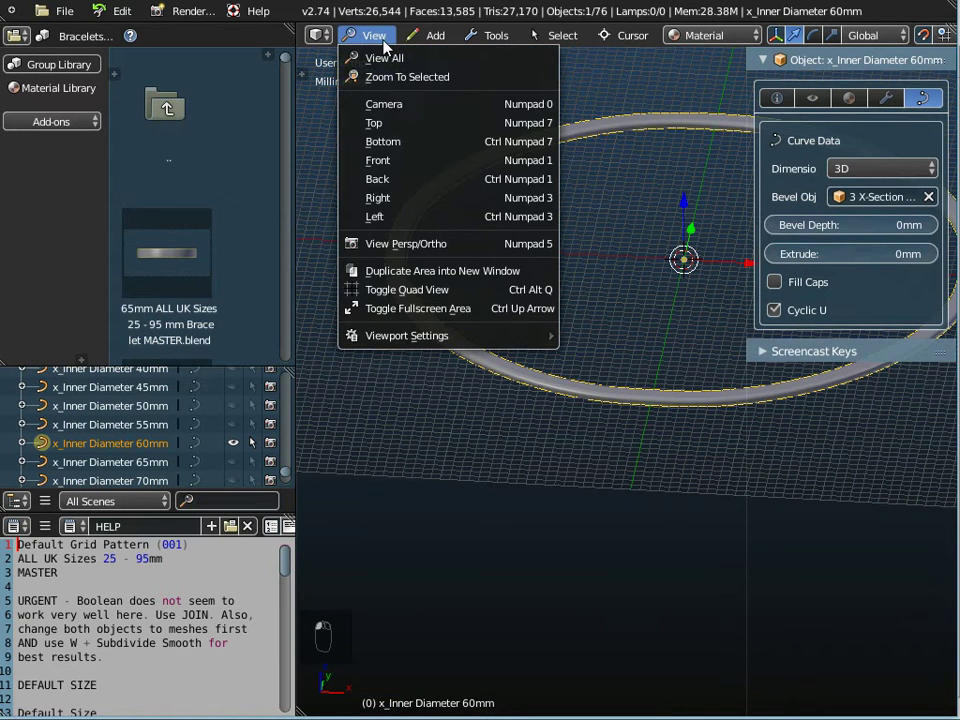
pyautogui.click(403, 162)
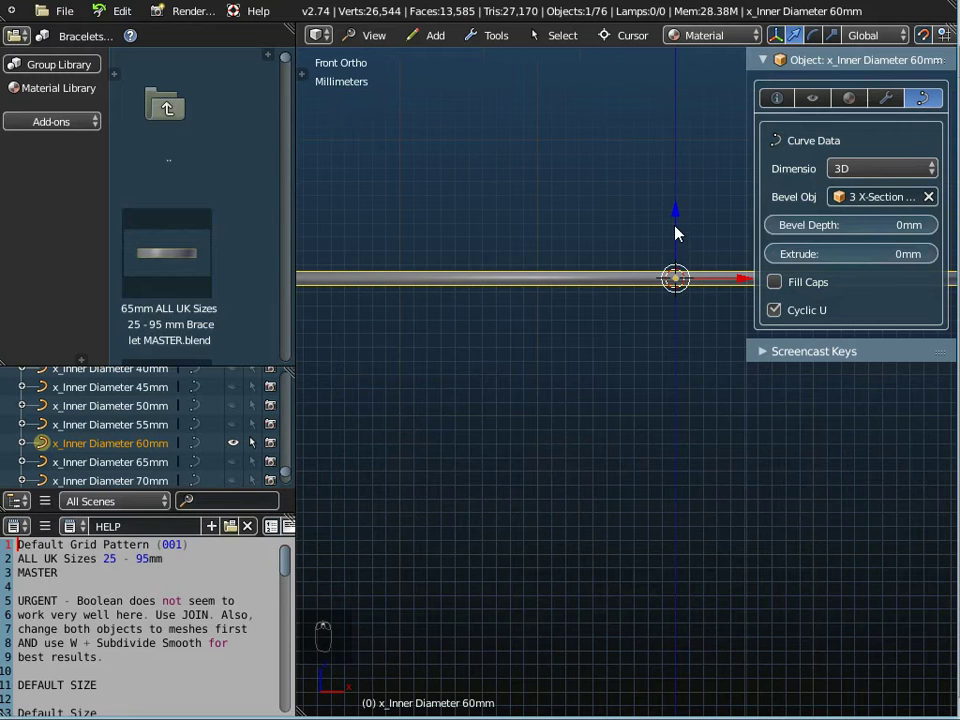
pyautogui.click(677, 217)
pyautogui.moveTo(677, 217); pyautogui.dragTo(668, 281)
pyautogui.scroll(-2, 598, 313)
pyautogui.keyDown('shift'); pyautogui.moveTo(598, 313); pyautogui.dragTo(489, 342, button='middle'); pyautogui.keyUp('shift')
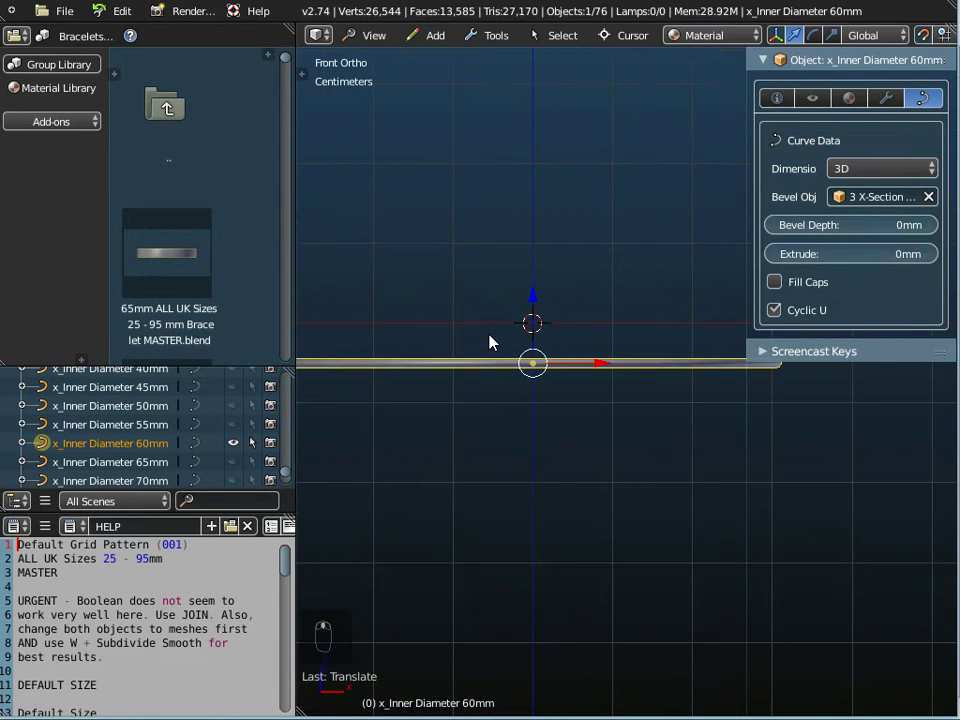
# Step: Duplicate the 60 mm ring and place the copy about 10 mm directly above the original
pyautogui.click(496, 36)
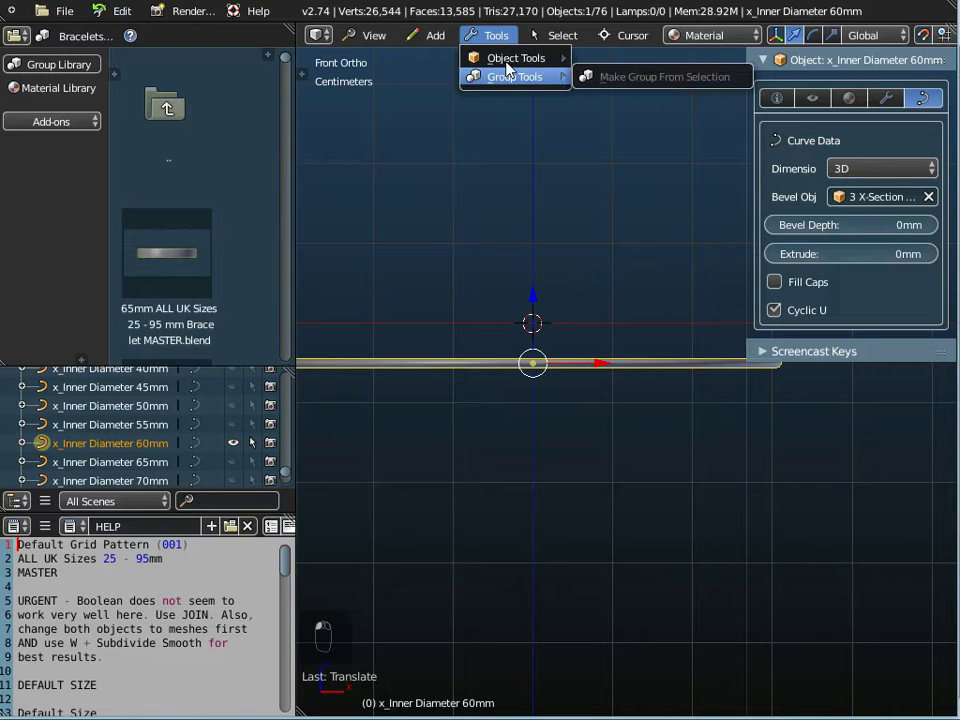
pyautogui.moveTo(506, 68)
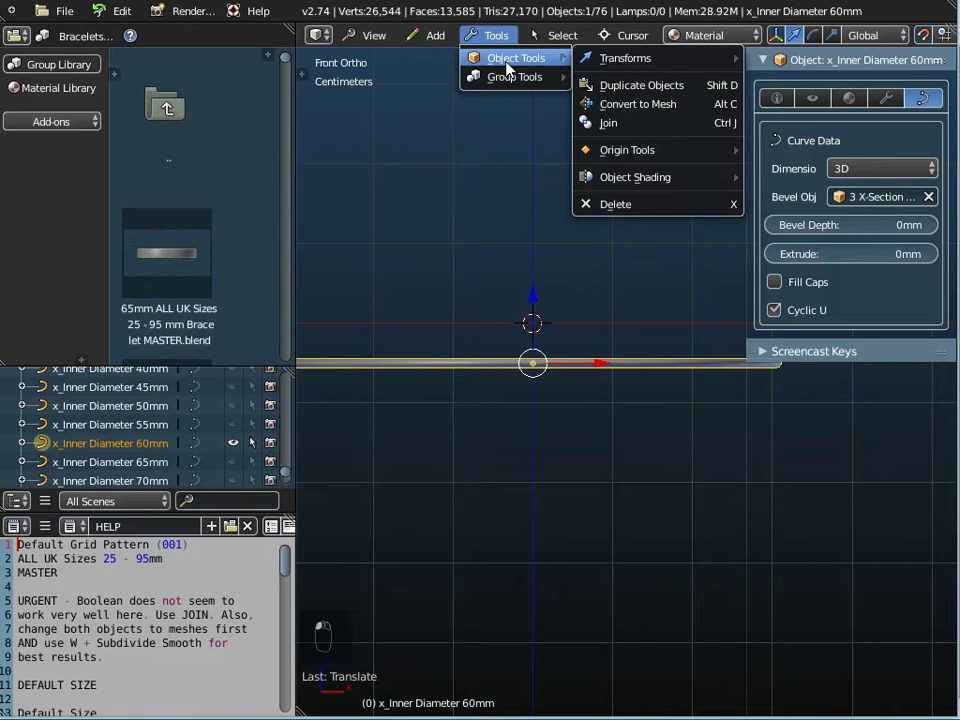
pyautogui.click(617, 97)
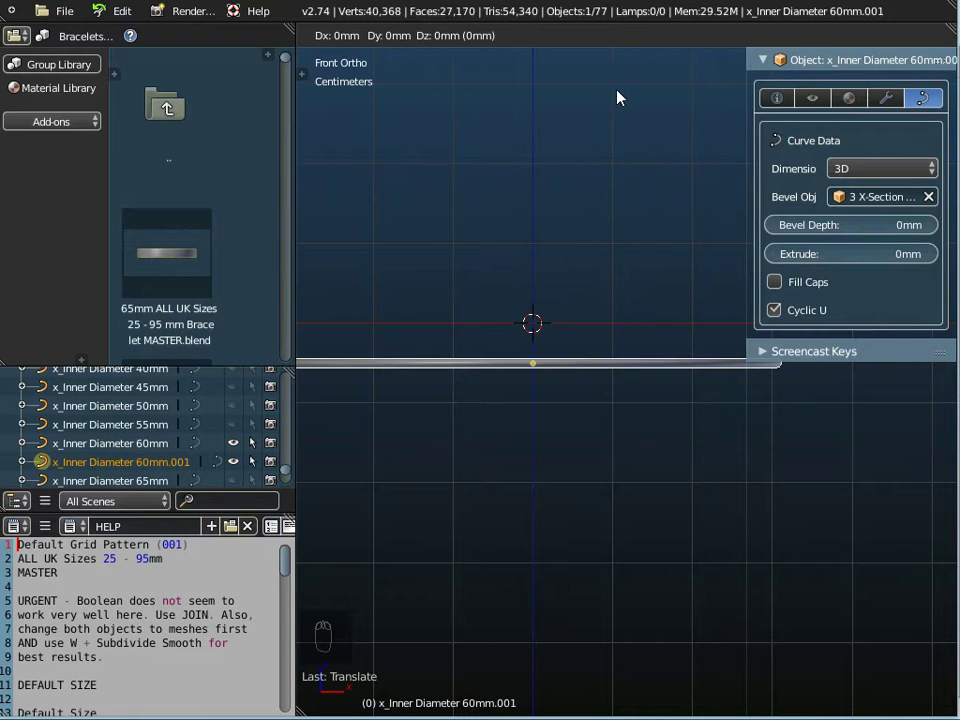
pyautogui.click(620, 708)
pyautogui.scroll(-1, 604, 433)
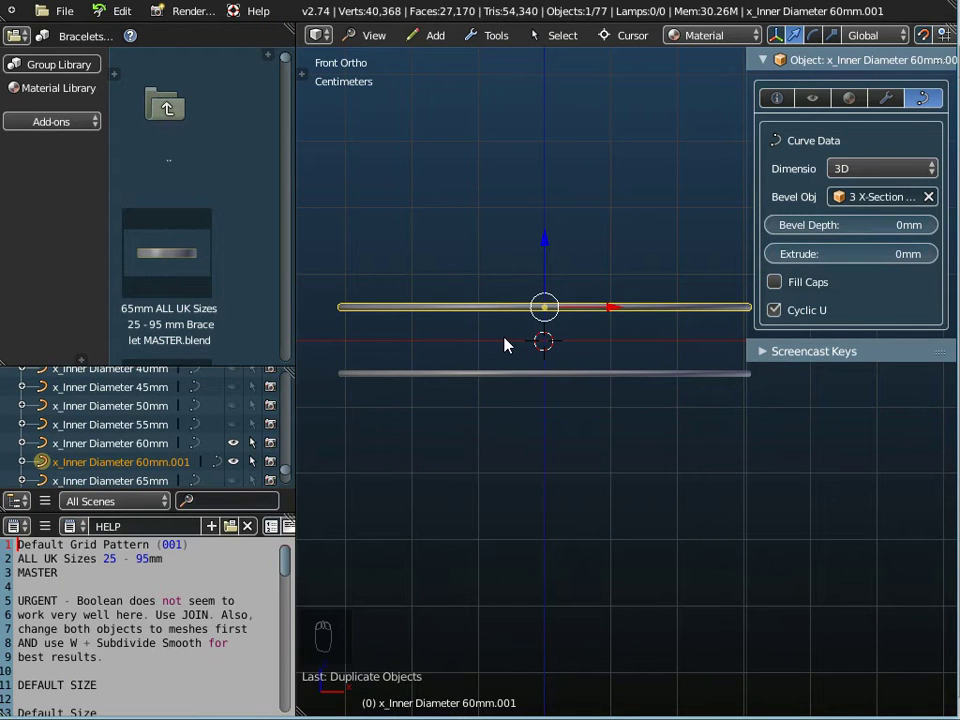
pyautogui.moveTo(510, 360); pyautogui.dragTo(527, 377, button='middle')
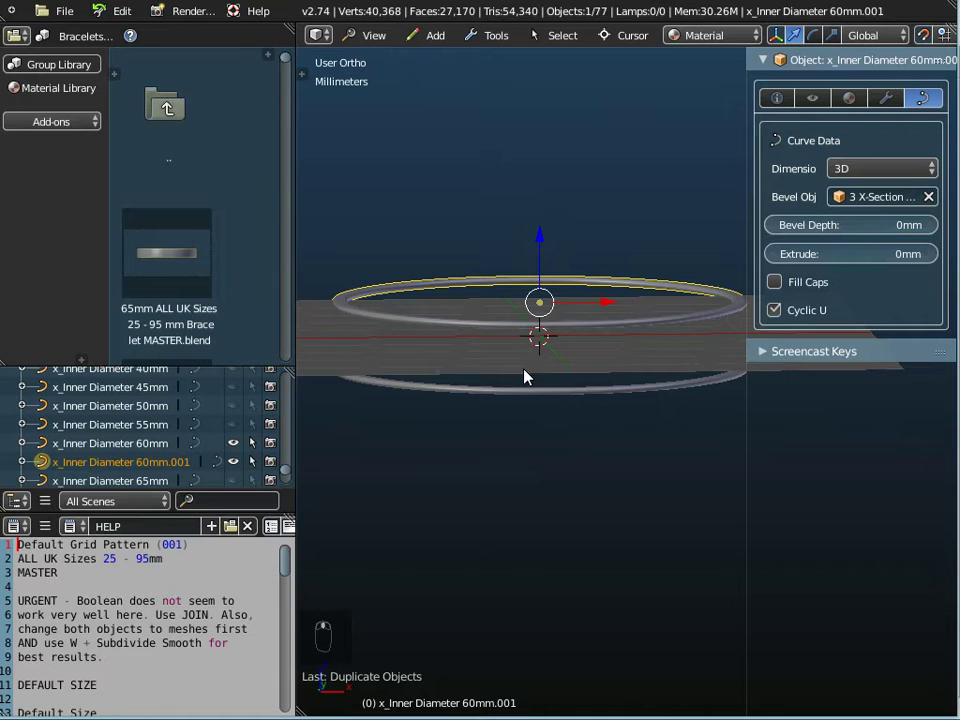
# Step: Select both 60 mm rings and join them into a single object, with the lower ring as the active one
pyautogui.click(100, 444)
pyautogui.click(100, 461)
pyautogui.click(104, 447)
pyautogui.click(101, 461)
pyautogui.keyDown('shift'); pyautogui.rightClick(556, 397); pyautogui.keyUp('shift')
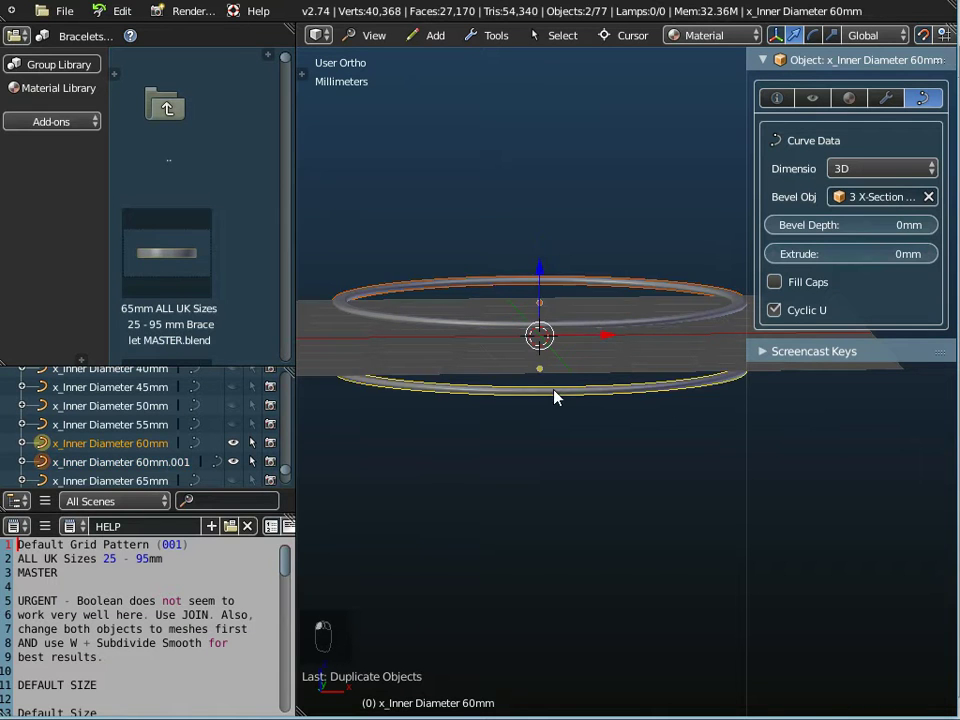
pyautogui.click(493, 35)
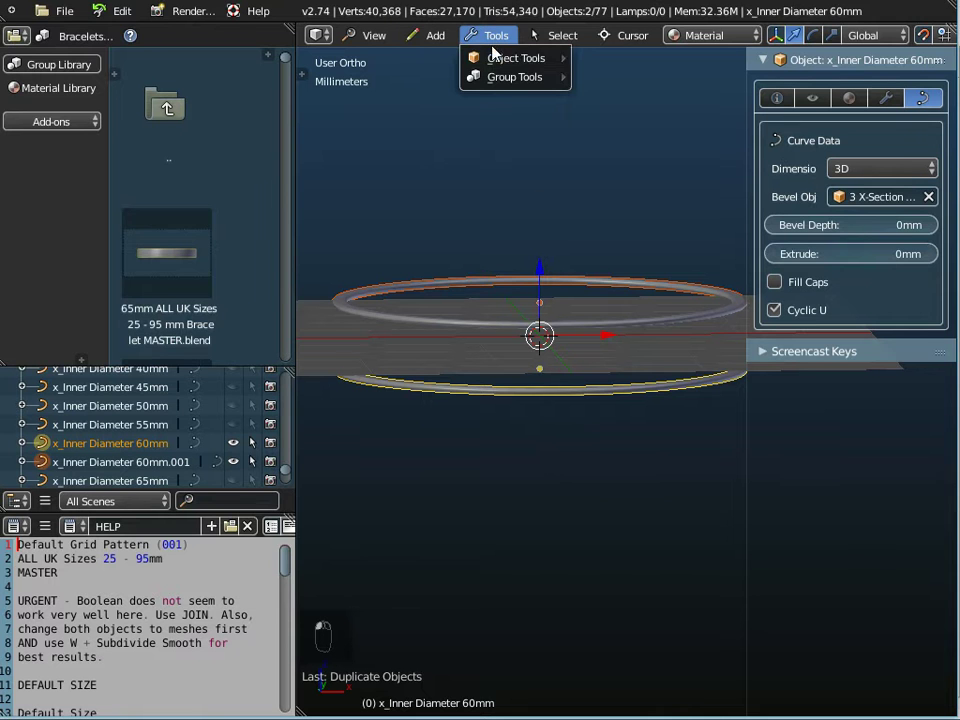
pyautogui.moveTo(496, 62)
pyautogui.click(585, 122)
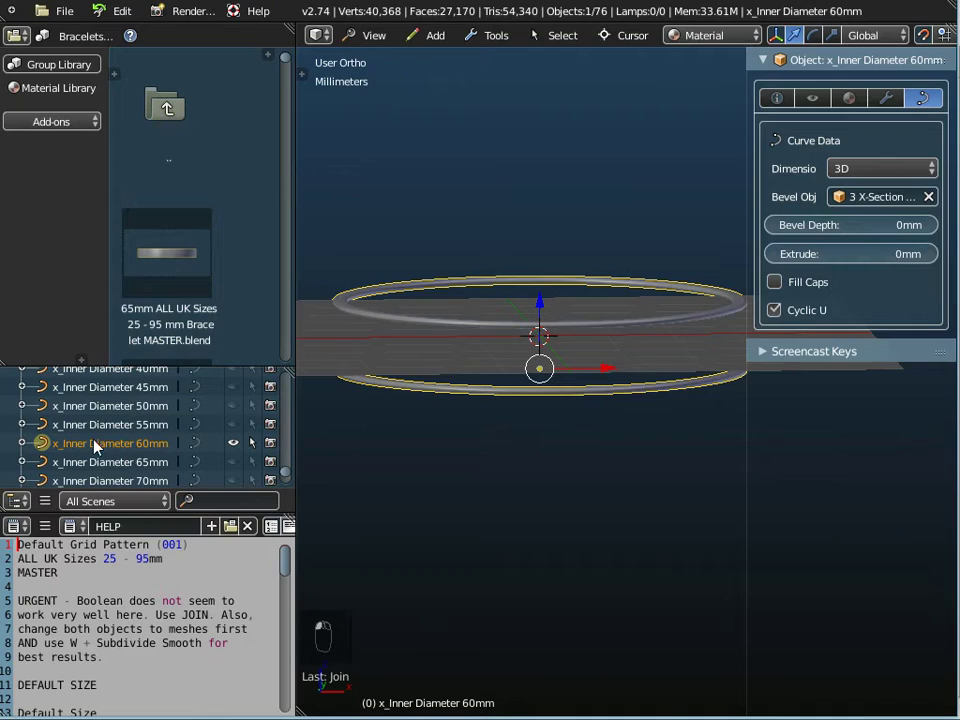
# Step: Start an append from a library file and browse up to the group library's Groups folder
pyautogui.moveTo(467, 377); pyautogui.dragTo(440, 446, button='middle')
pyautogui.moveTo(465, 403); pyautogui.dragTo(490, 322, button='middle')
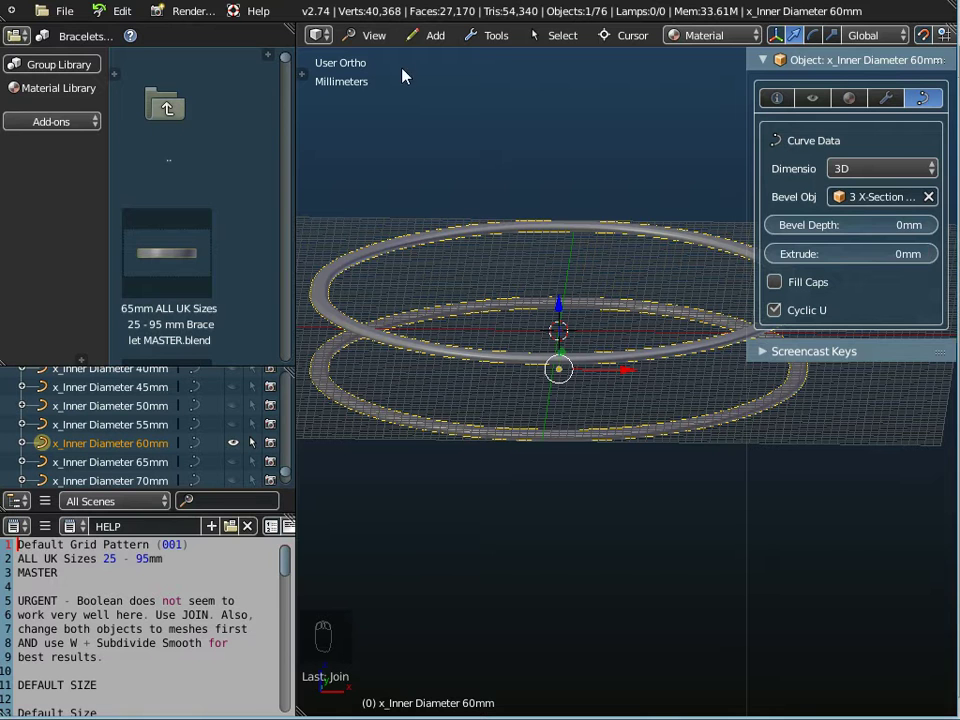
pyautogui.moveTo(525, 289)
pyautogui.mouseDown(button='middle')
pyautogui.moveTo(522, 311)
pyautogui.moveTo(518, 284)
pyautogui.mouseUp(button='middle')
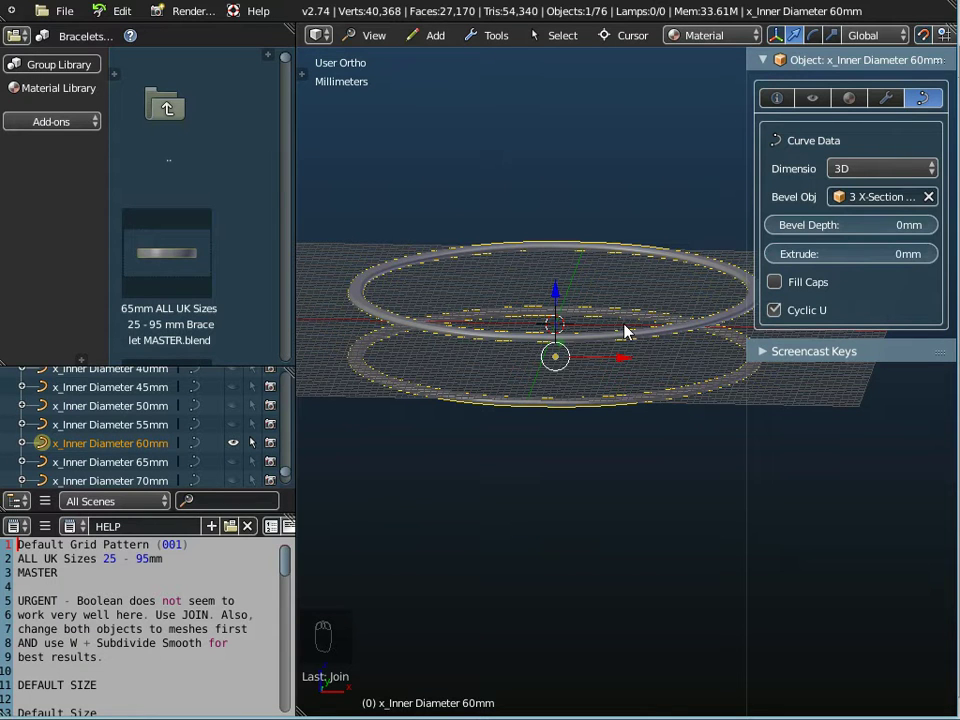
pyautogui.click(66, 15)
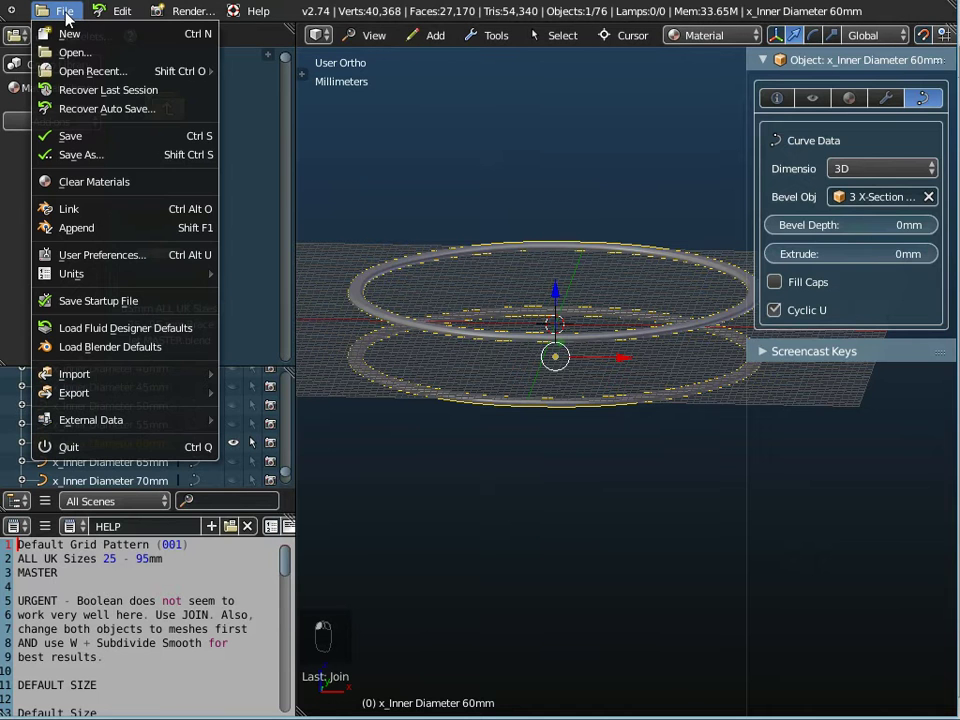
pyautogui.click(87, 230)
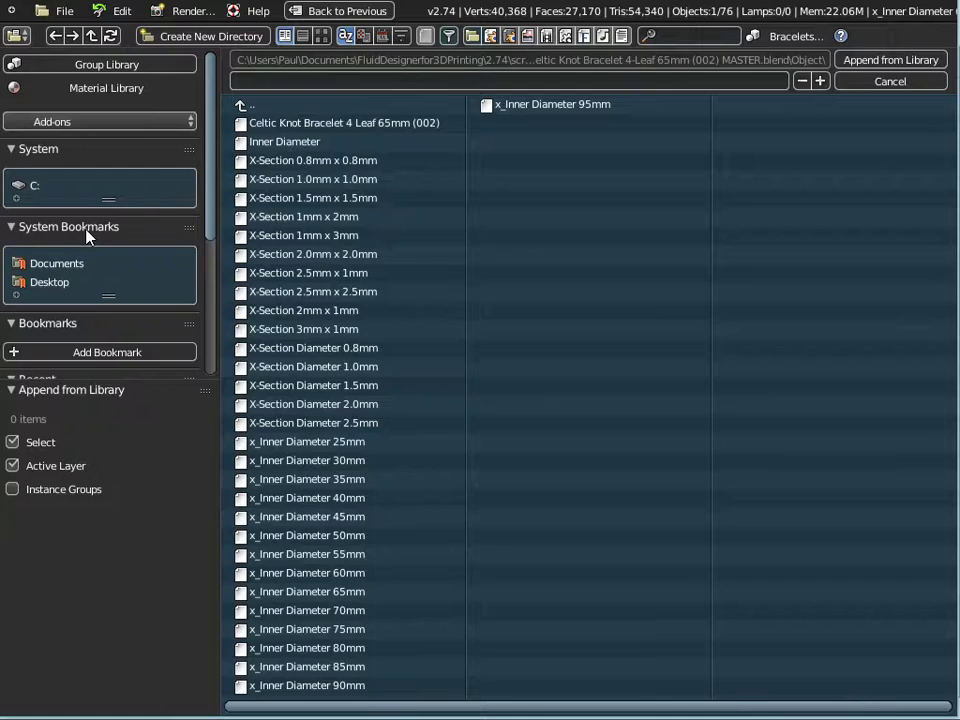
pyautogui.click(241, 106)
pyautogui.click(241, 106)
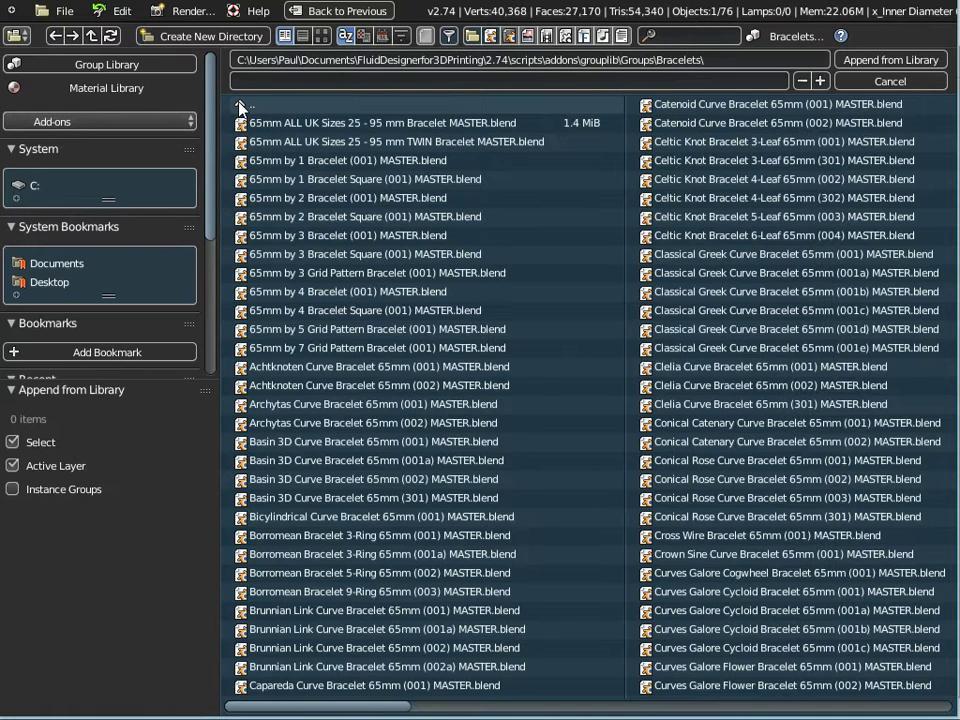
pyautogui.click(241, 106)
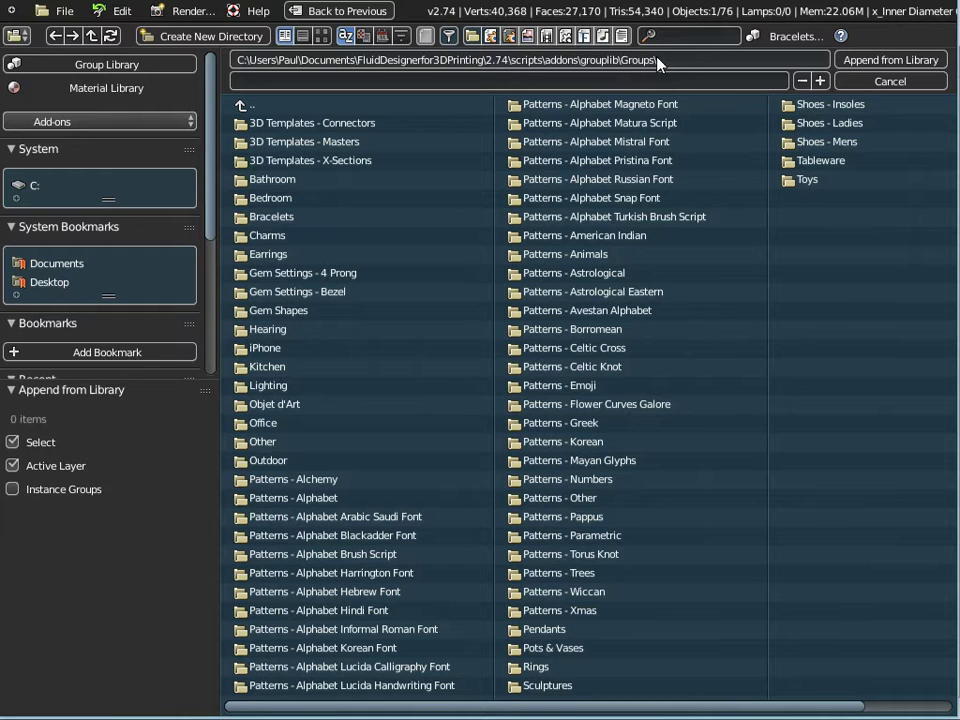
pyautogui.moveTo(510, 705)
pyautogui.mouseDown()
pyautogui.moveTo(605, 712)
pyautogui.moveTo(525, 711)
pyautogui.mouseUp()
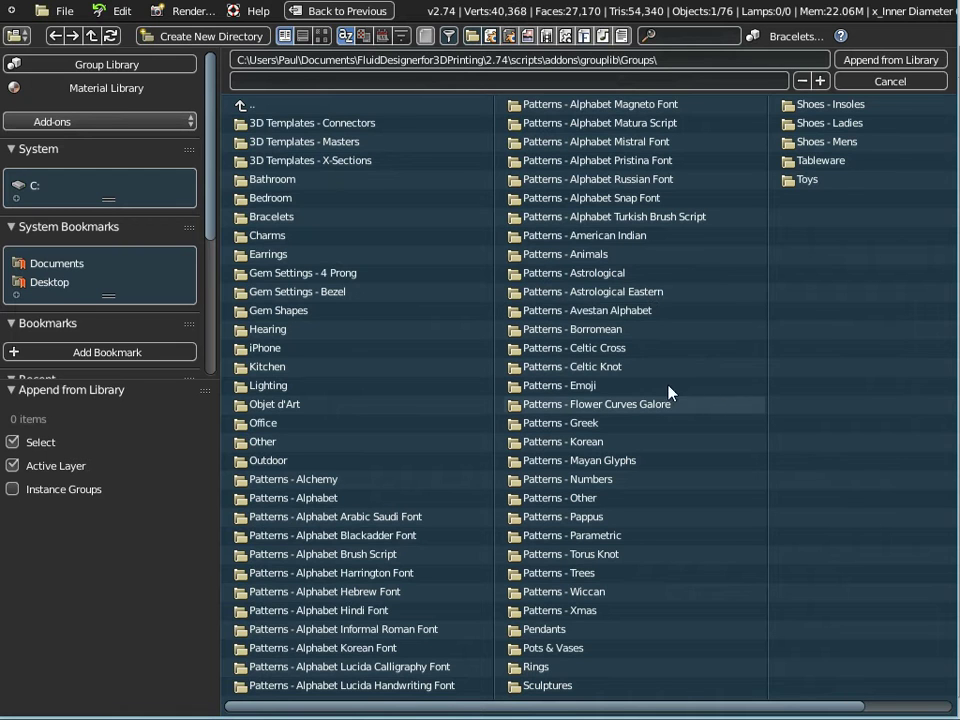
# Step: Append the object Celtic Knot Bracelet 4 Leaf 65mm (002) from the Celtic Knot Bracelet 4-Leaf 65mm (002) MASTER.blend file in the Bracelets folder
pyautogui.click(277, 218)
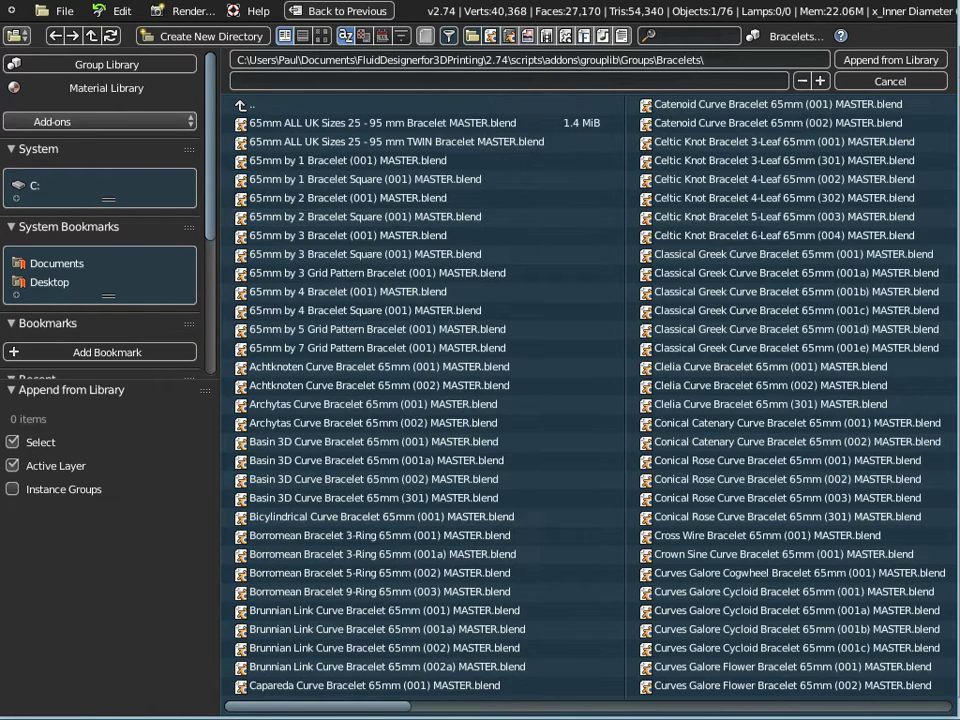
pyautogui.moveTo(381, 713); pyautogui.dragTo(435, 707)
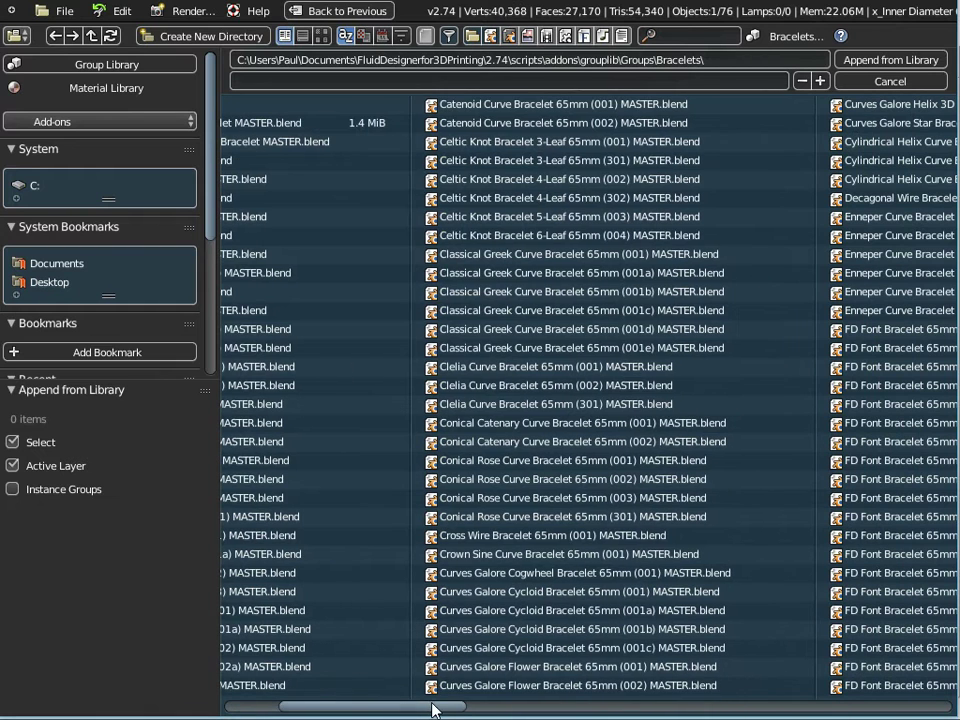
pyautogui.doubleClick(500, 185)
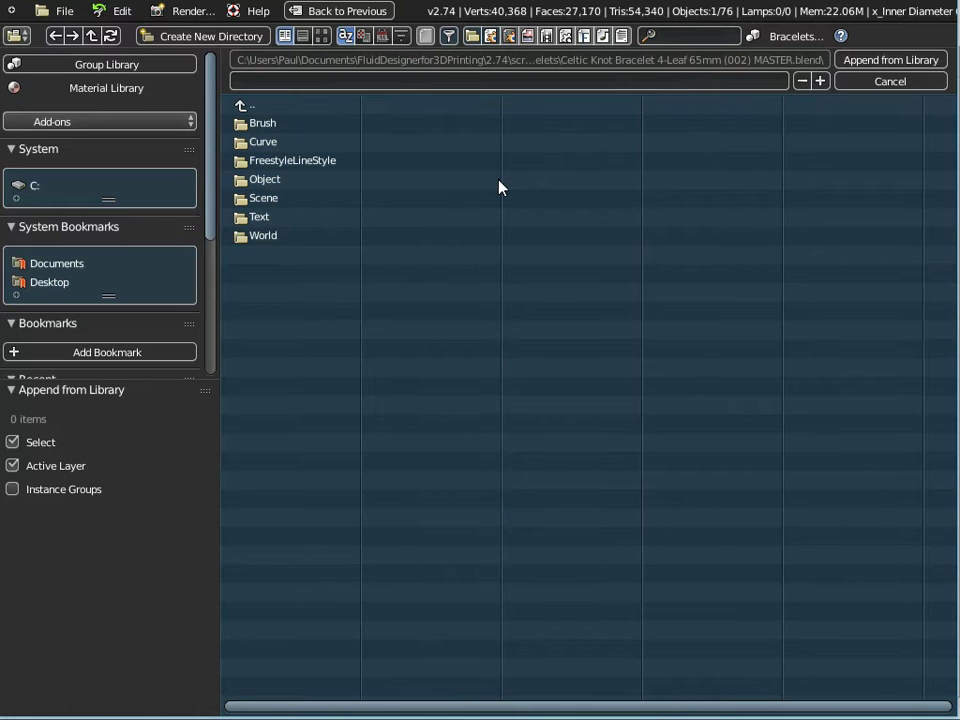
pyautogui.doubleClick(266, 181)
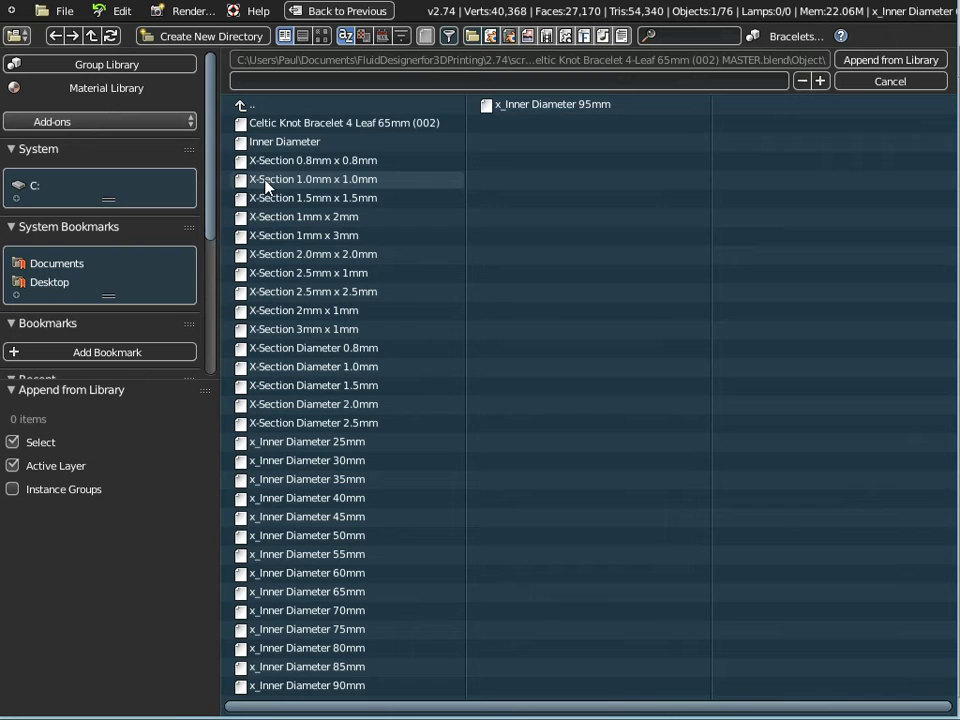
pyautogui.click(296, 124)
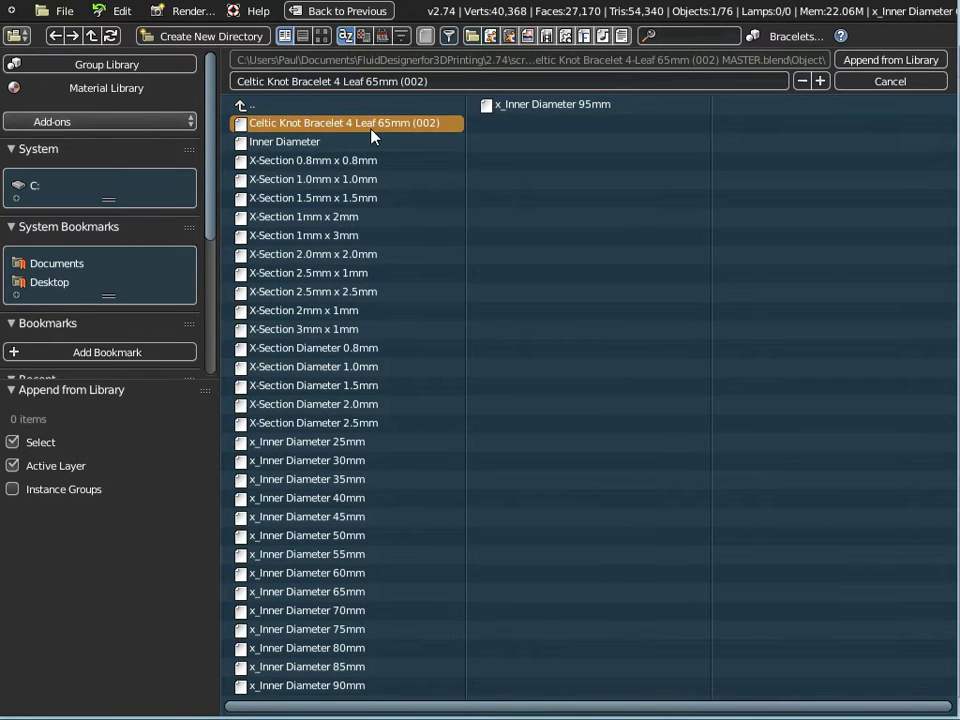
pyautogui.click(856, 62)
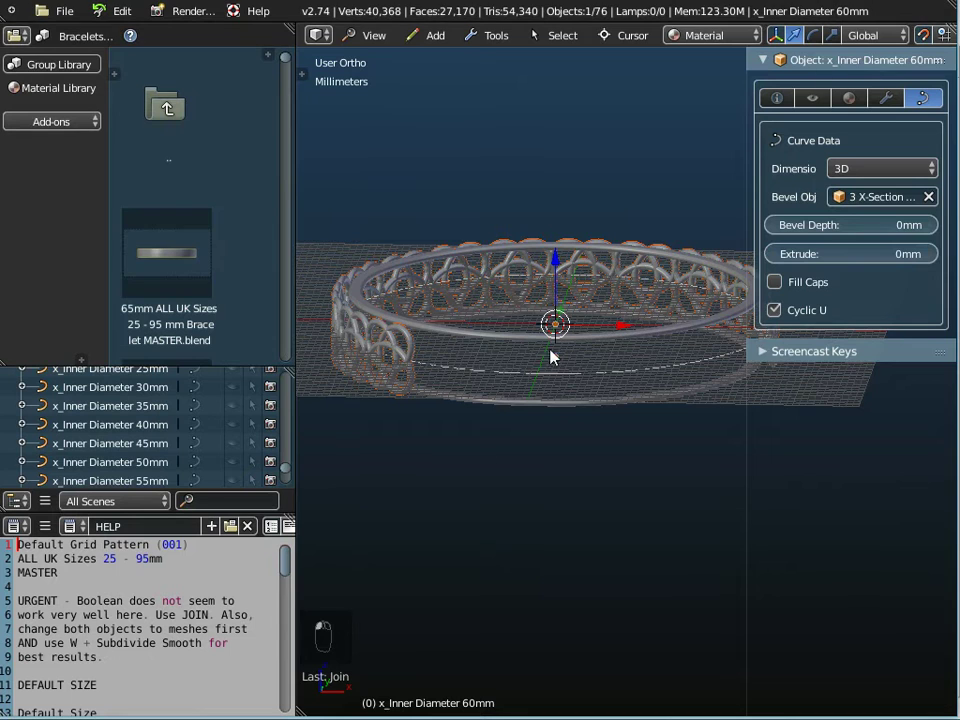
# Step: Select the appended Celtic knot pattern, widen the properties region and show the pattern's modifiers
pyautogui.moveTo(489, 484); pyautogui.dragTo(558, 582, button='middle')
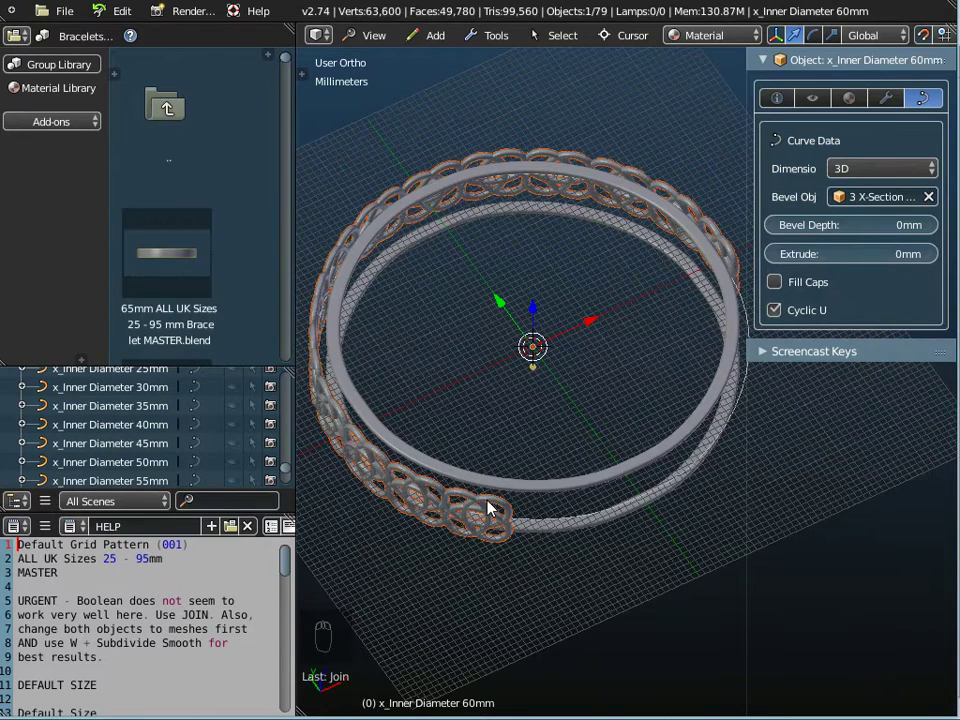
pyautogui.rightClick(523, 630)
pyautogui.moveTo(523, 634); pyautogui.dragTo(565, 447, button='middle')
pyautogui.moveTo(551, 491); pyautogui.dragTo(466, 450, button='middle')
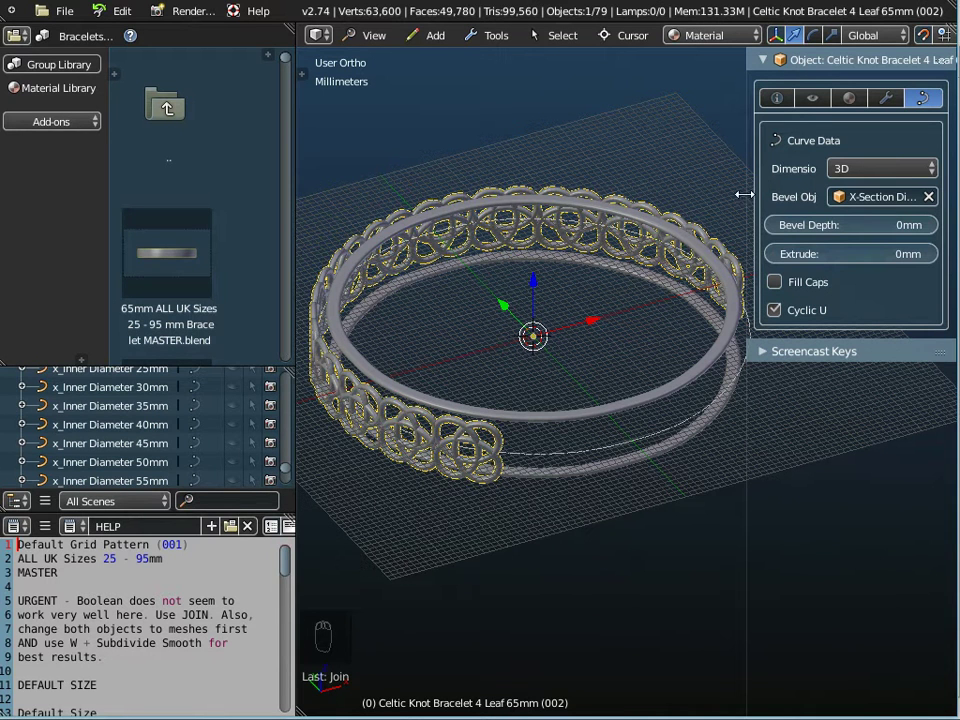
pyautogui.moveTo(746, 195); pyautogui.dragTo(690, 195)
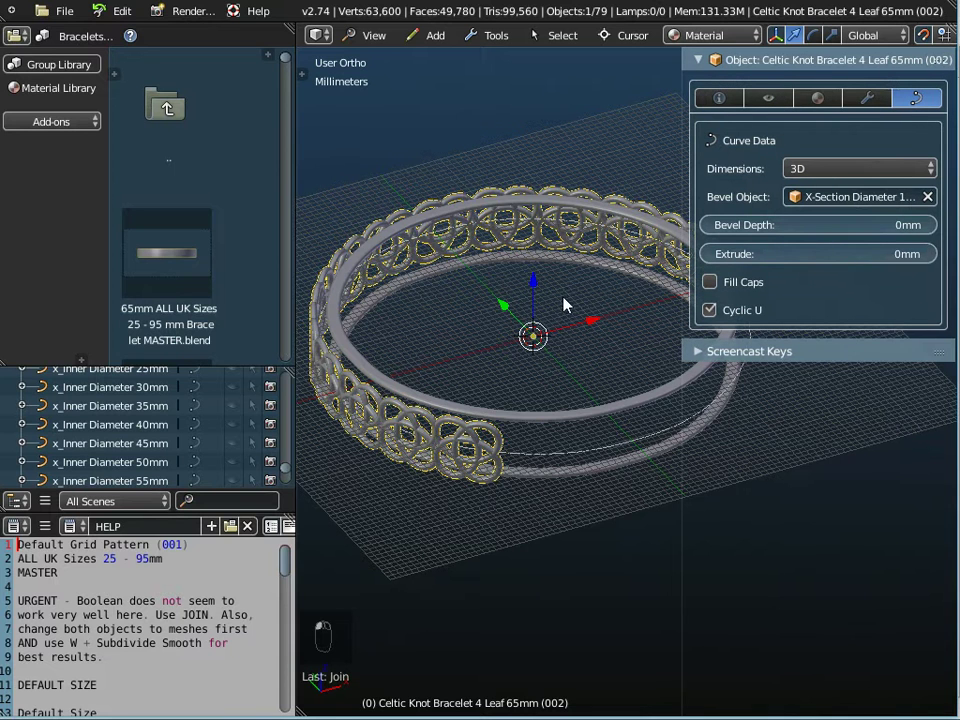
pyautogui.click(861, 100)
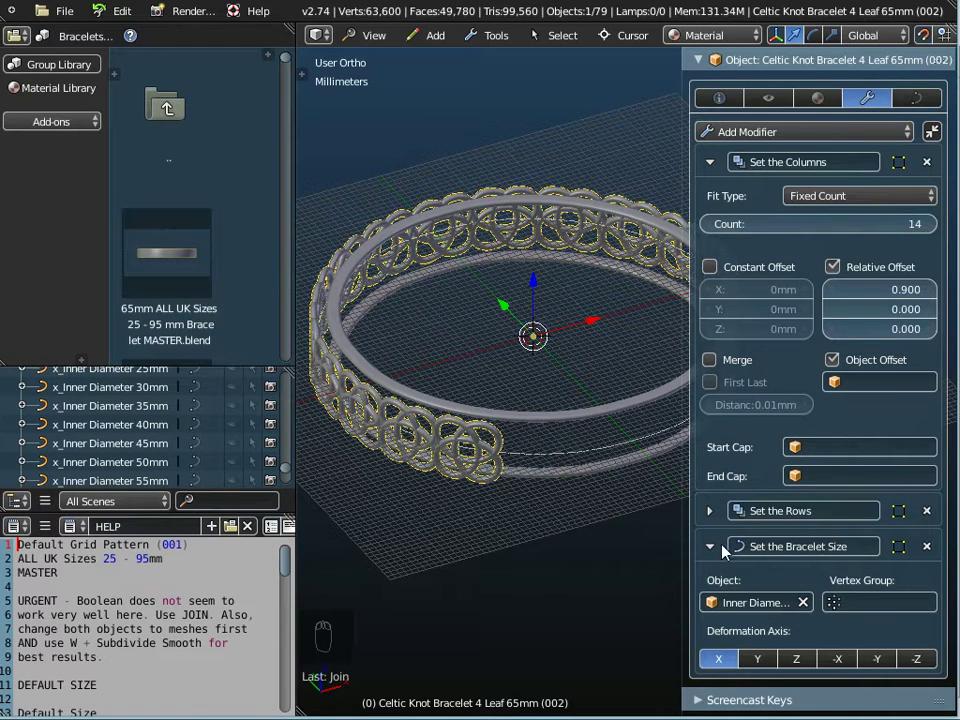
# Step: Set the object of the knot's Set the Bracelet Size modifier to x_Inner Diameter 60mm
pyautogui.click(748, 606)
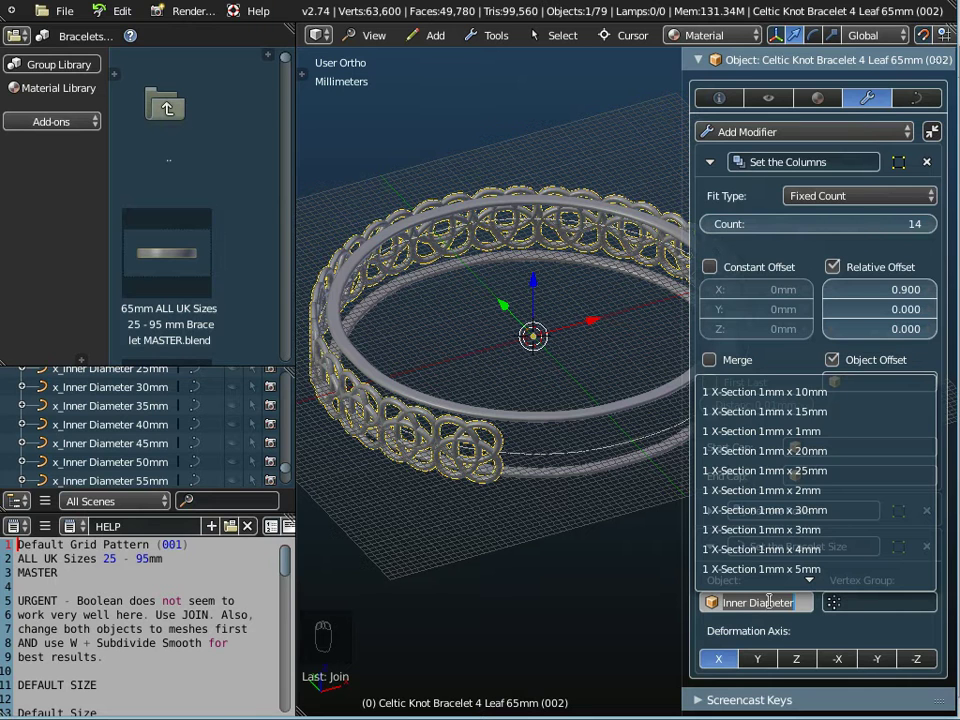
pyautogui.scroll(-10, 793, 490)
pyautogui.scroll(-13, 793, 490)
pyautogui.scroll(-13, 793, 490)
pyautogui.scroll(-8, 794, 491)
pyautogui.scroll(-11, 793, 499)
pyautogui.scroll(-8, 800, 596)
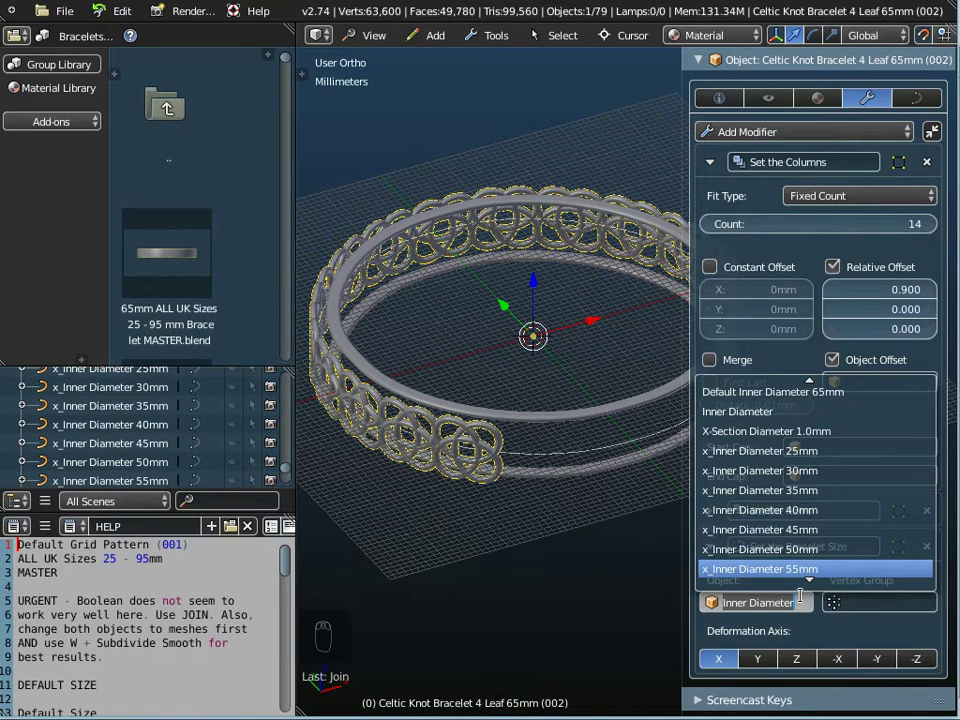
pyautogui.scroll(-1, 800, 596)
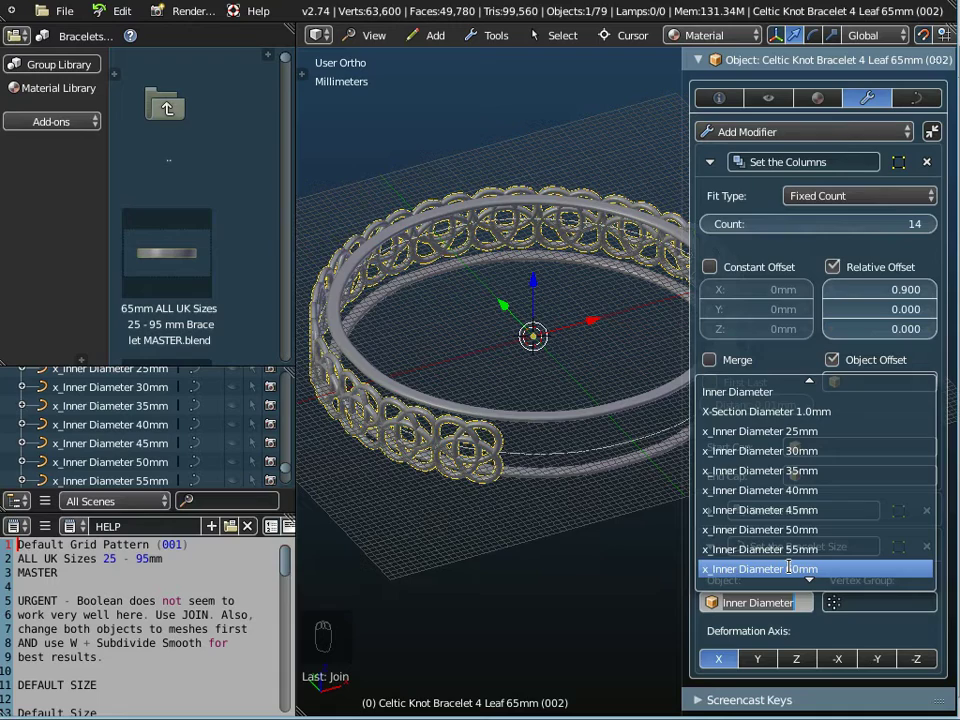
pyautogui.click(793, 569)
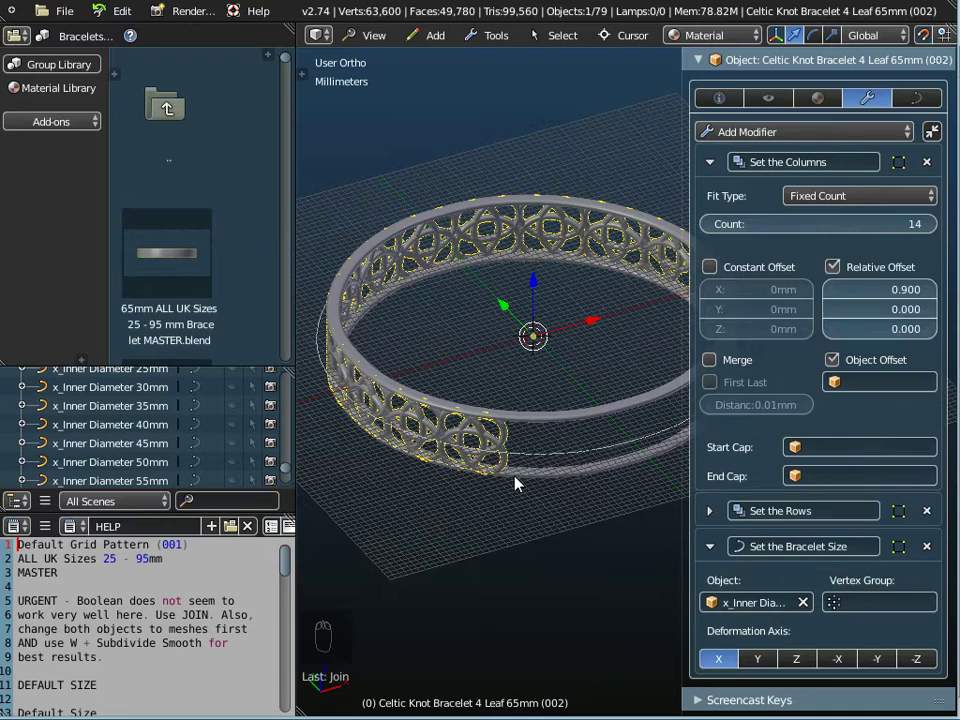
# Step: Hide the leftover Inner Diameter guide curve that came in with the appended knot
pyautogui.moveTo(518, 500); pyautogui.dragTo(530, 463, button='middle')
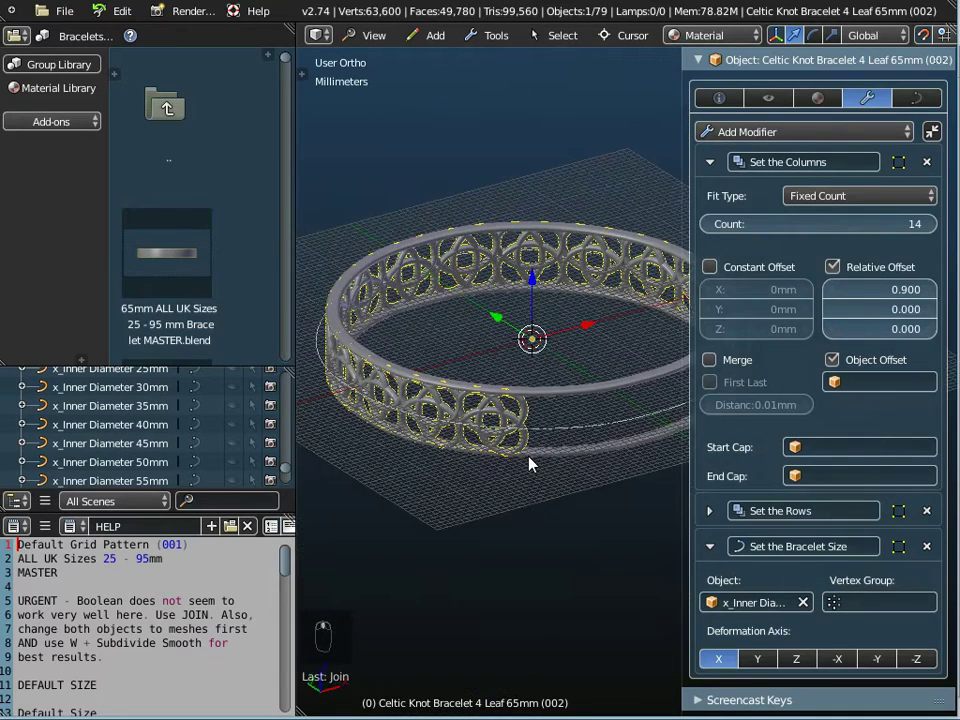
pyautogui.moveTo(375, 439); pyautogui.dragTo(381, 544, button='middle')
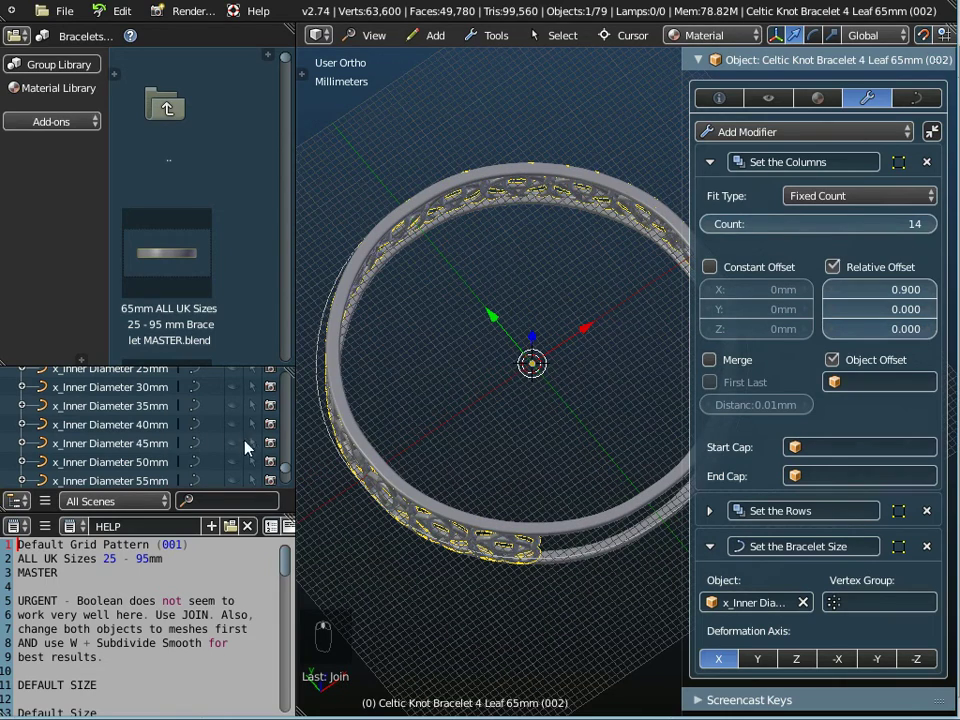
pyautogui.scroll(5, 239, 437)
pyautogui.scroll(-3, 238, 437)
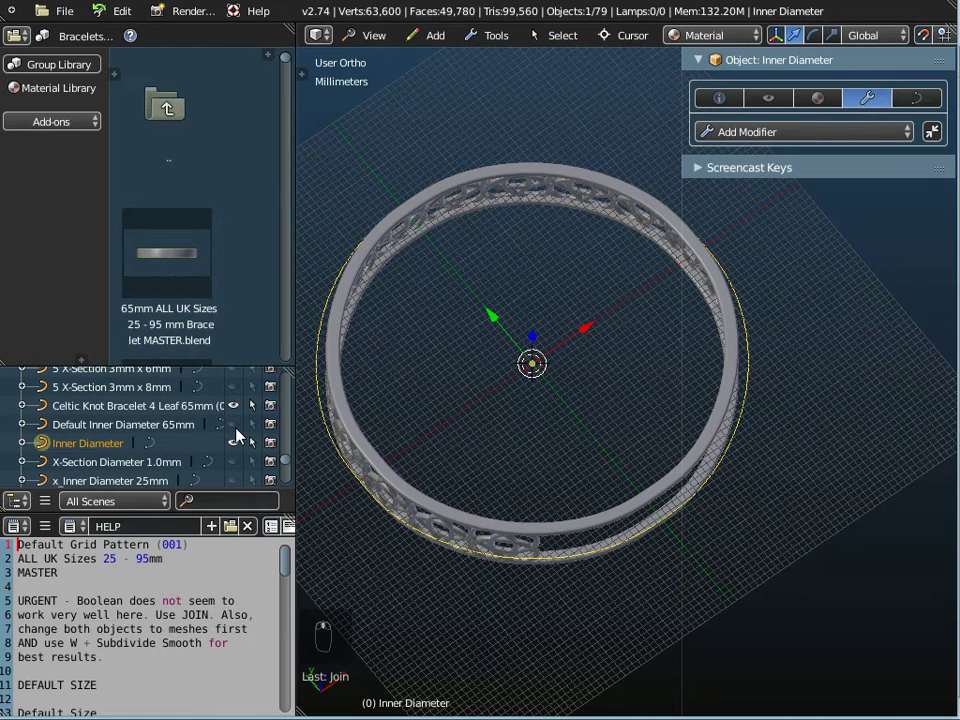
pyautogui.click(234, 443)
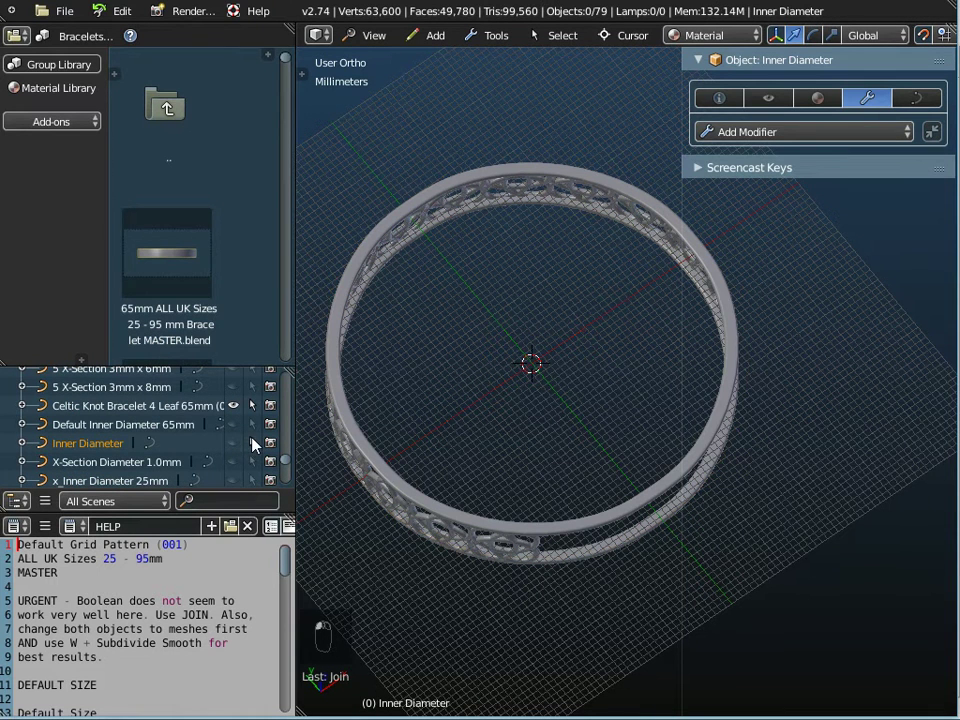
# Step: Examine the knot's end close up against the rings and compare the bevel objects of the knot and the 60 mm rings
pyautogui.click(117, 425)
pyautogui.moveTo(377, 499); pyautogui.dragTo(411, 510, button='middle')
pyautogui.scroll(4, 478, 470)
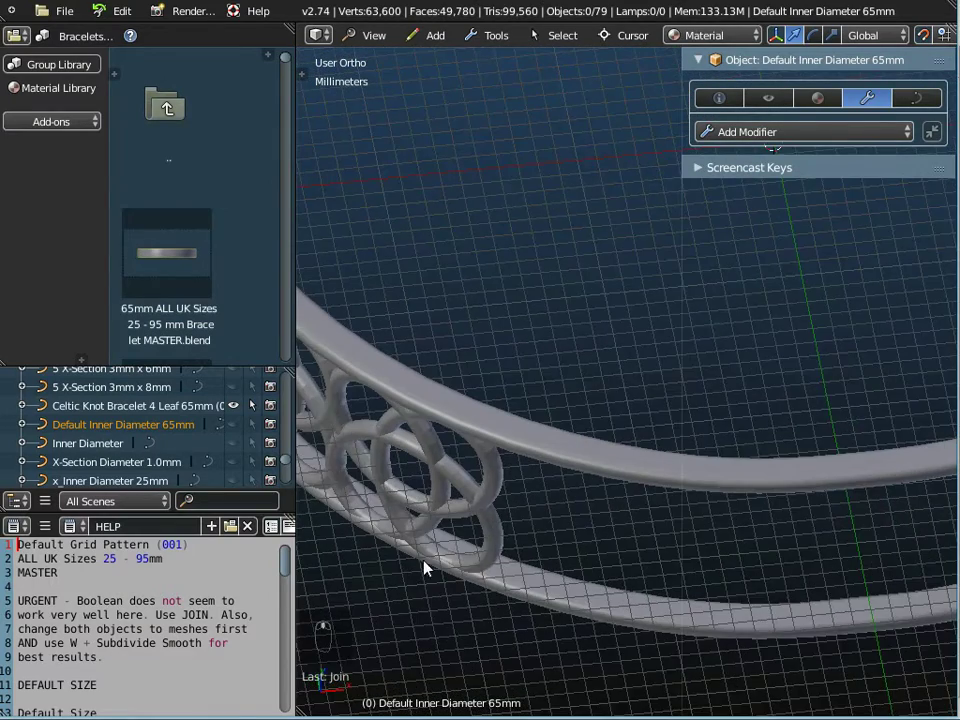
pyautogui.moveTo(493, 583); pyautogui.dragTo(436, 609, button='middle')
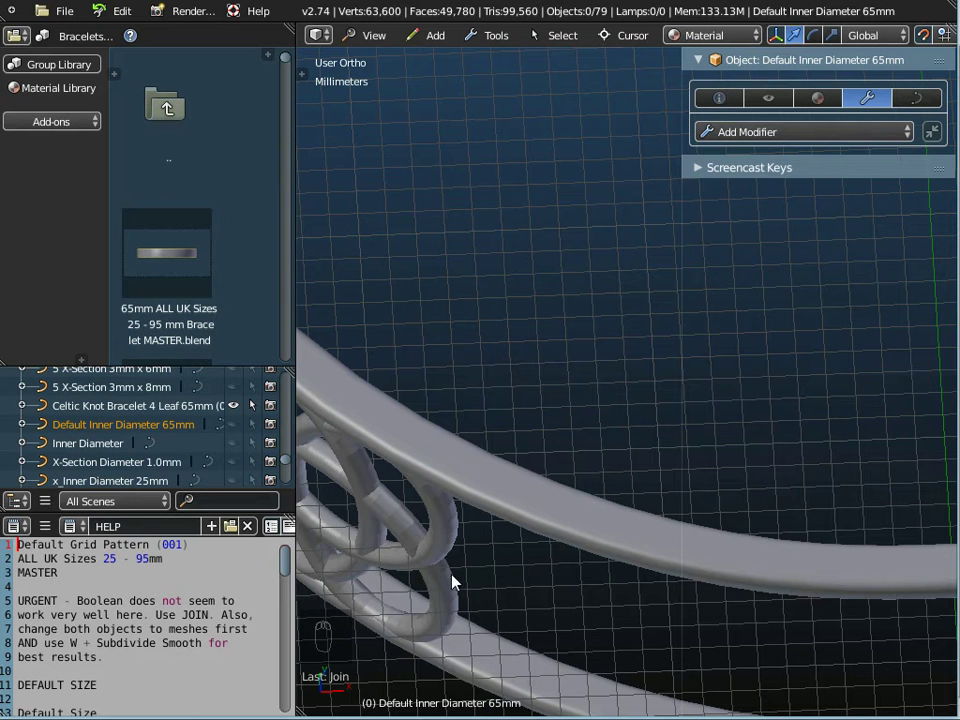
pyautogui.moveTo(463, 538); pyautogui.dragTo(436, 542, button='middle')
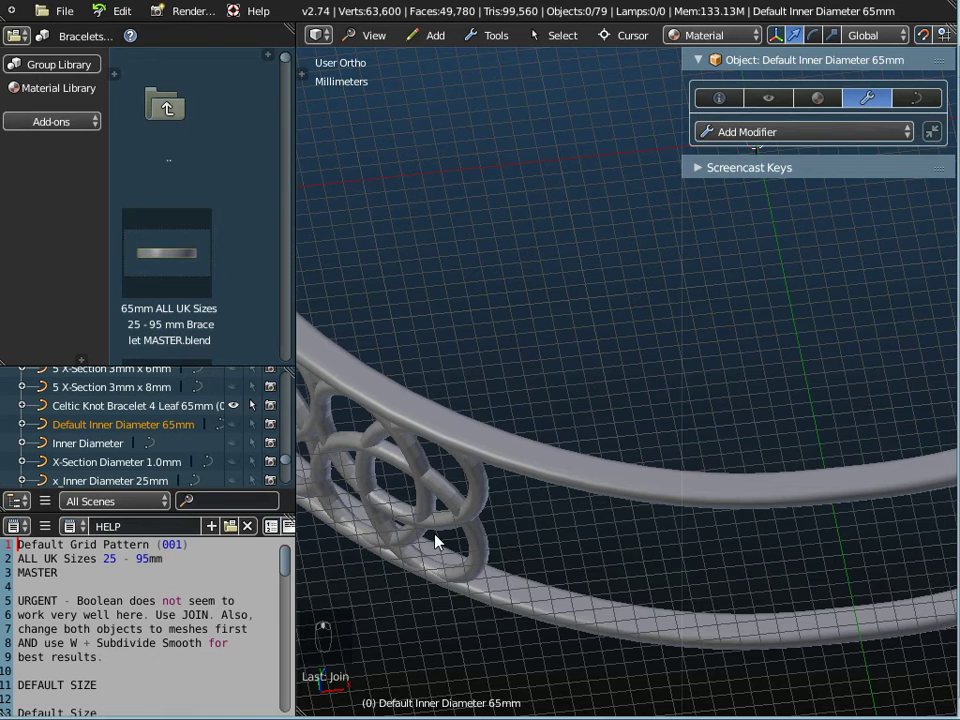
pyautogui.click(916, 97)
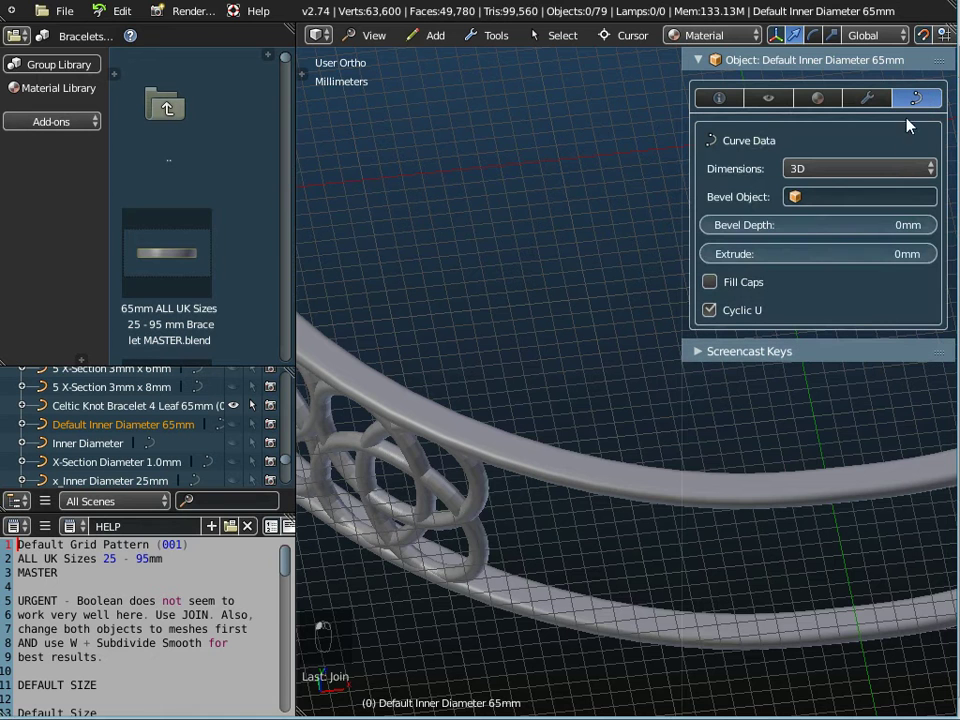
pyautogui.rightClick(418, 472)
pyautogui.moveTo(682, 207); pyautogui.dragTo(624, 208)
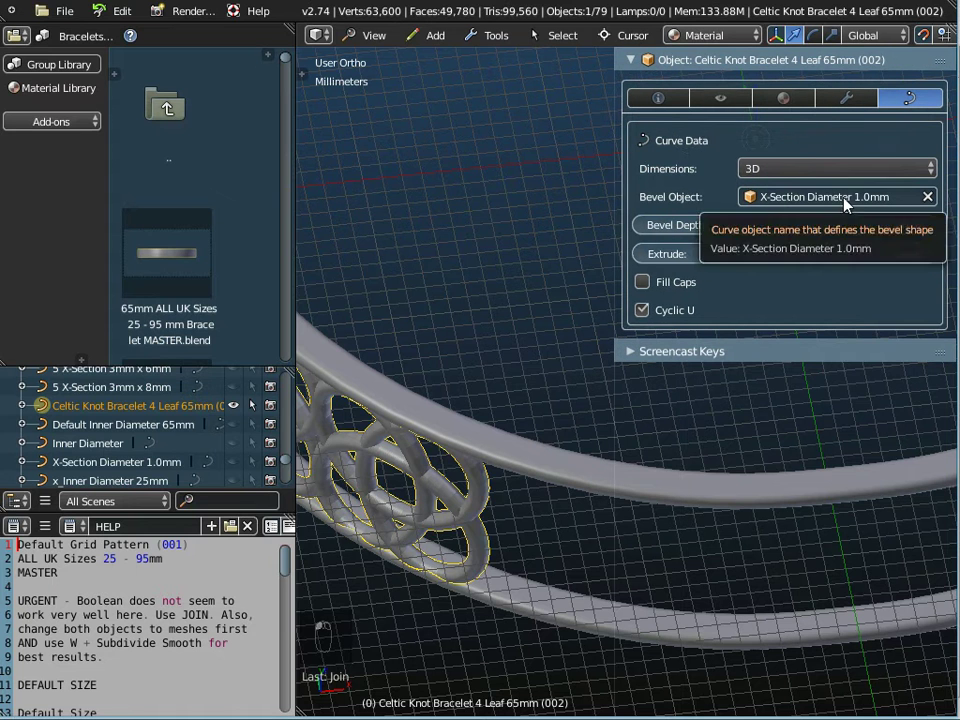
pyautogui.rightClick(536, 463)
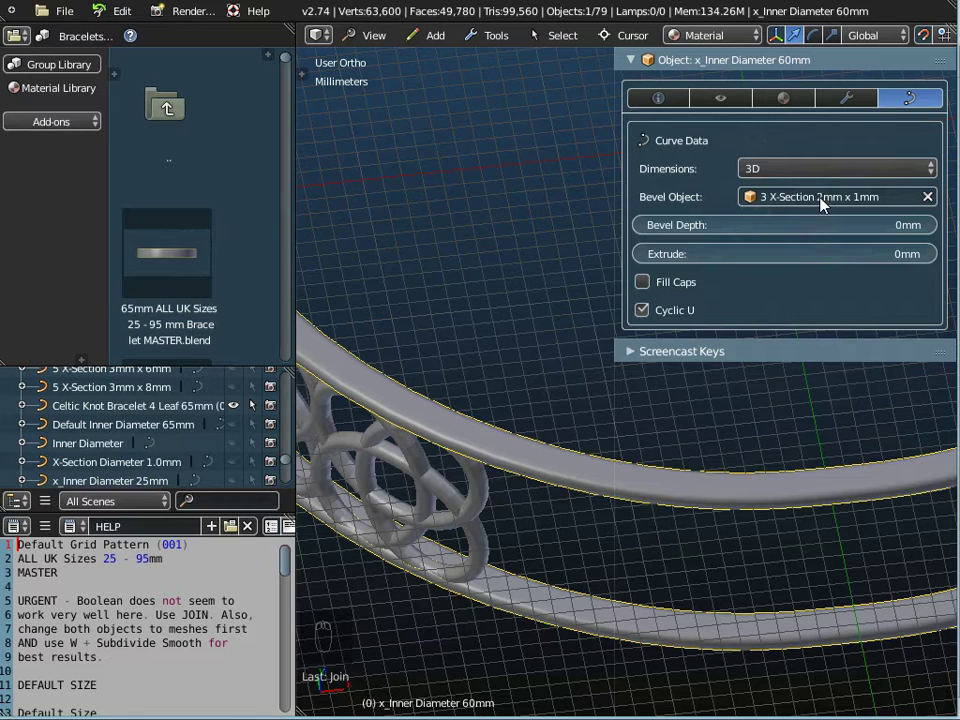
pyautogui.rightClick(432, 494)
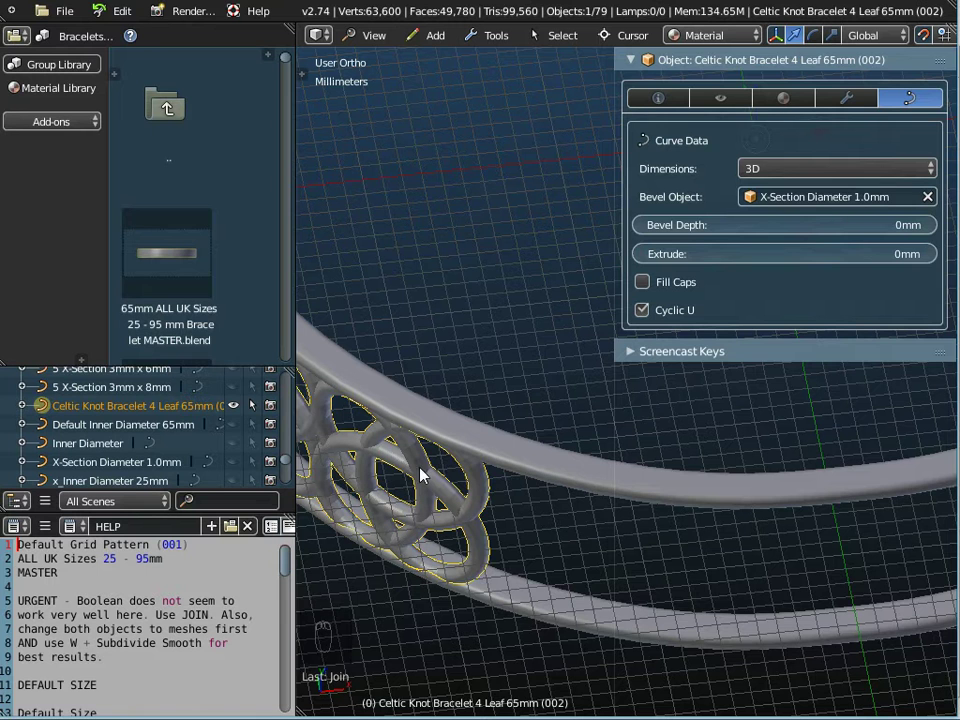
# Step: Narrow the properties region and view the bracelet from the top, zoomed out to the ring
pyautogui.moveTo(624, 401); pyautogui.dragTo(713, 412)
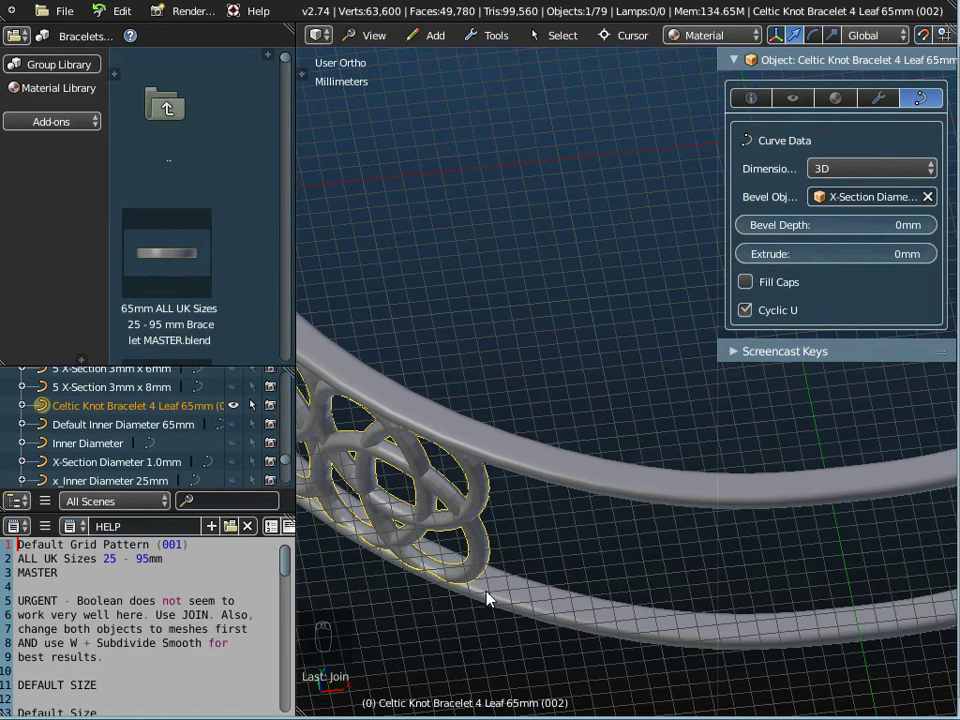
pyautogui.click(374, 37)
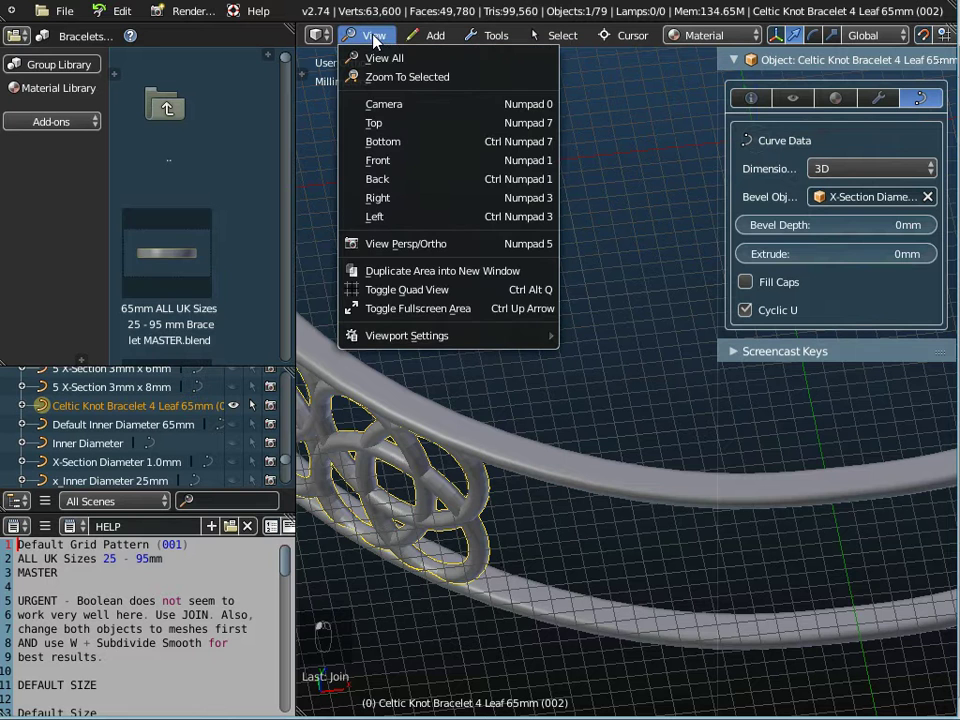
pyautogui.click(378, 123)
pyautogui.scroll(-3, 482, 251)
pyautogui.scroll(-1, 516, 253)
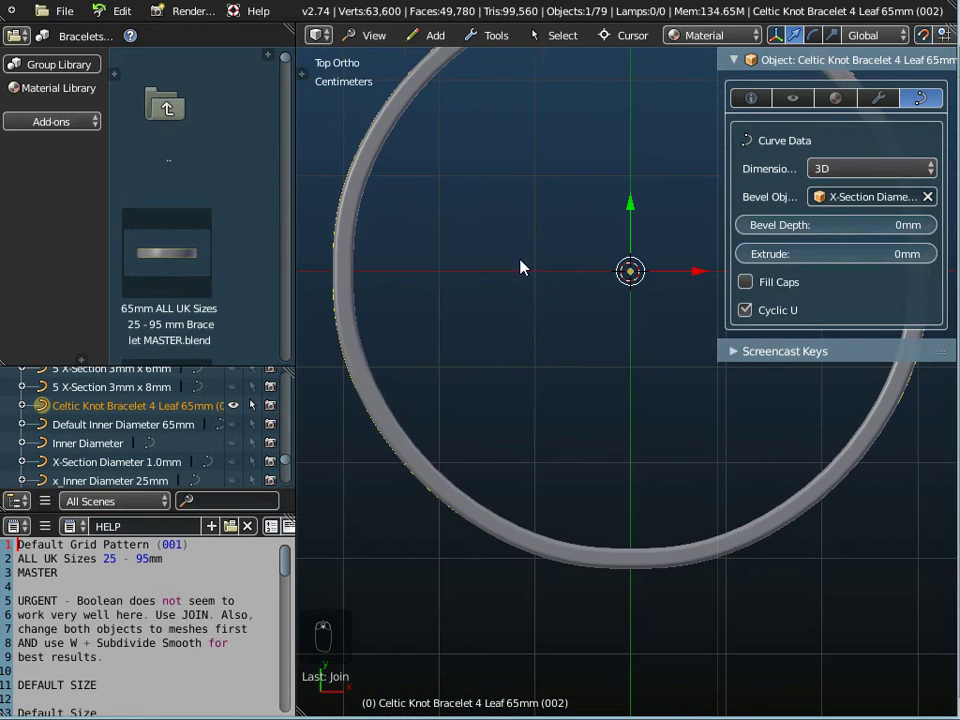
# Step: Centre the Celtic knot curve on its origin by setting the median Y of all its control points to 0 mm
pyautogui.press('Tab')
pyautogui.keyDown('shift'); pyautogui.moveTo(585, 306); pyautogui.dragTo(449, 347, button='middle'); pyautogui.keyUp('shift')
pyautogui.scroll(7, 449, 347)
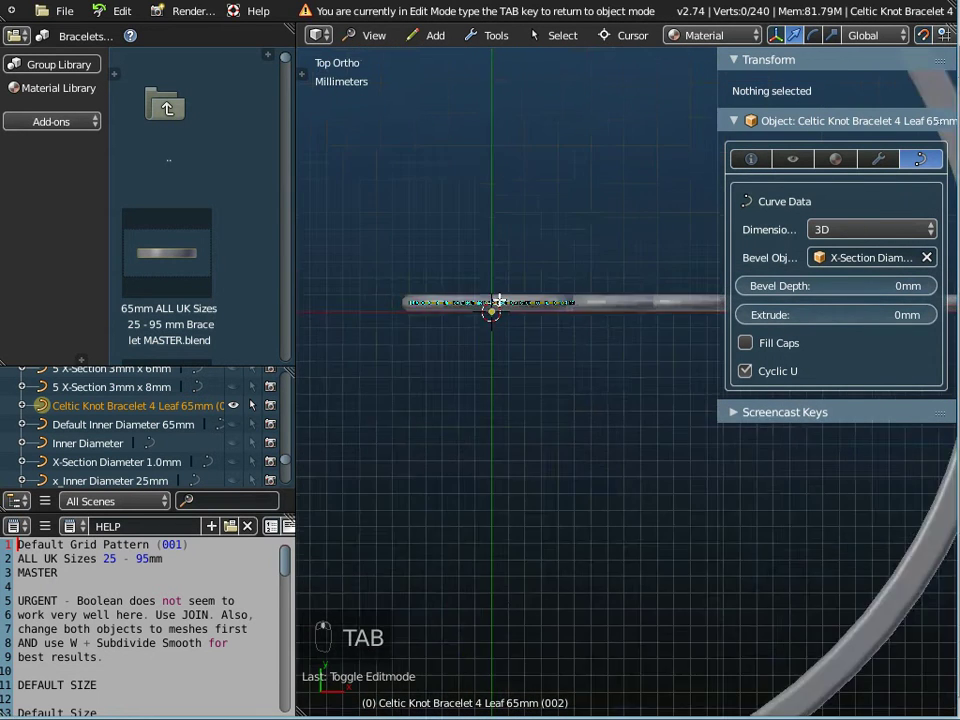
pyautogui.keyDown('shift'); pyautogui.moveTo(520, 363); pyautogui.dragTo(540, 351, button='middle'); pyautogui.keyUp('shift')
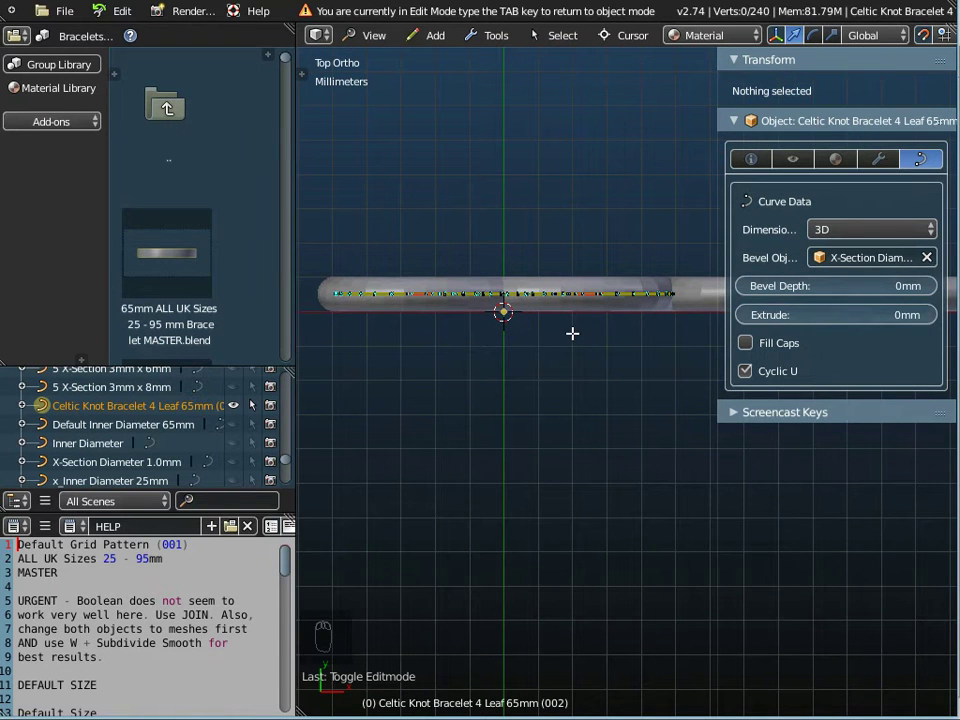
pyautogui.press('a')
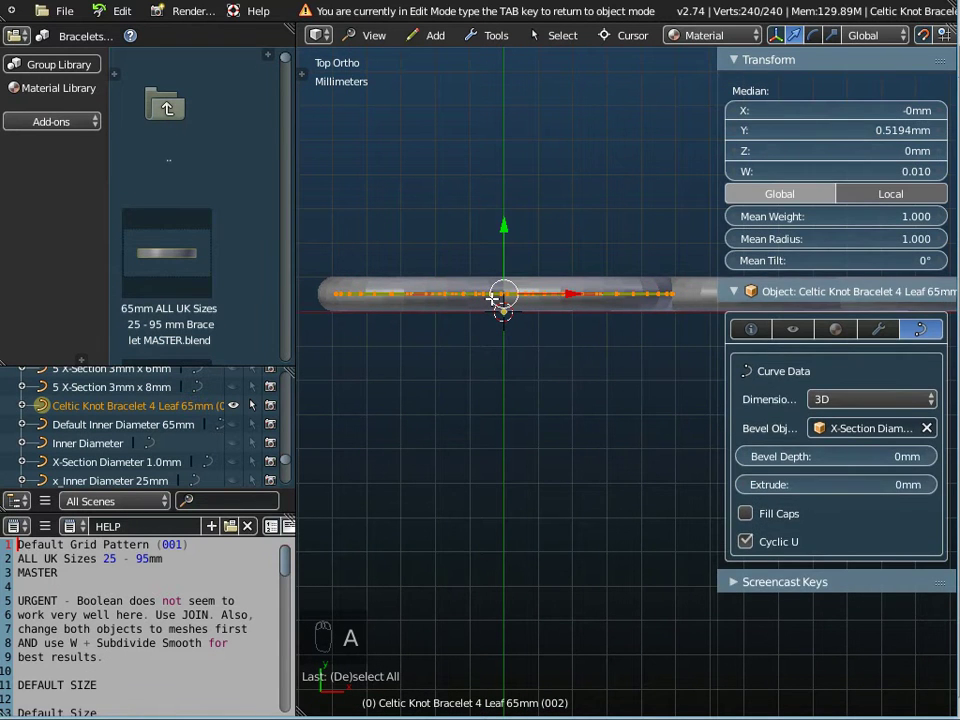
pyautogui.scroll(2, 492, 299)
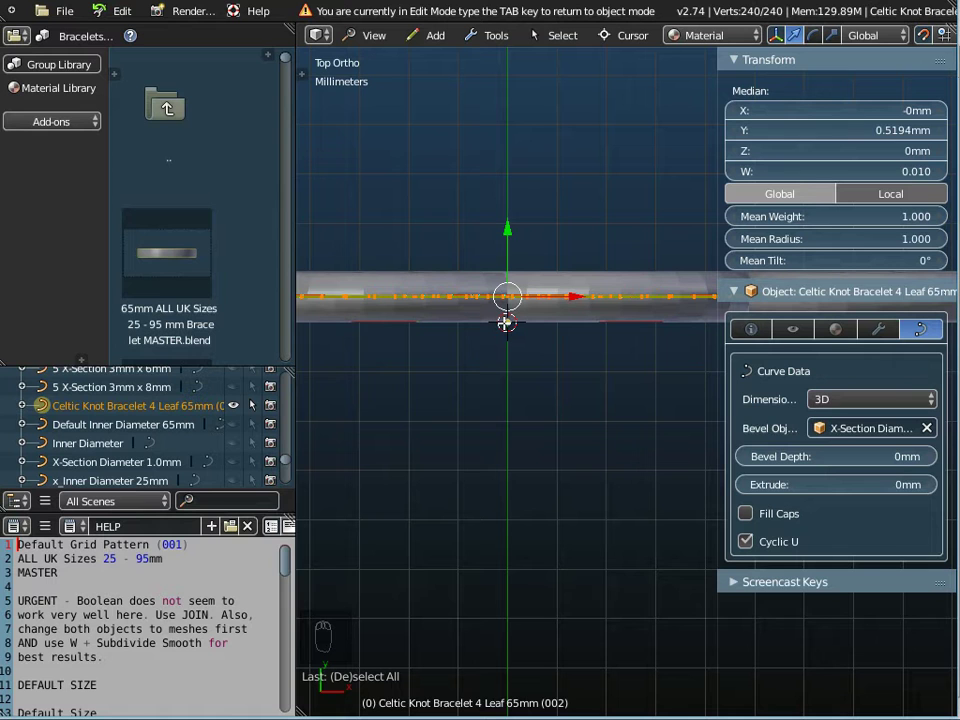
pyautogui.click(867, 131)
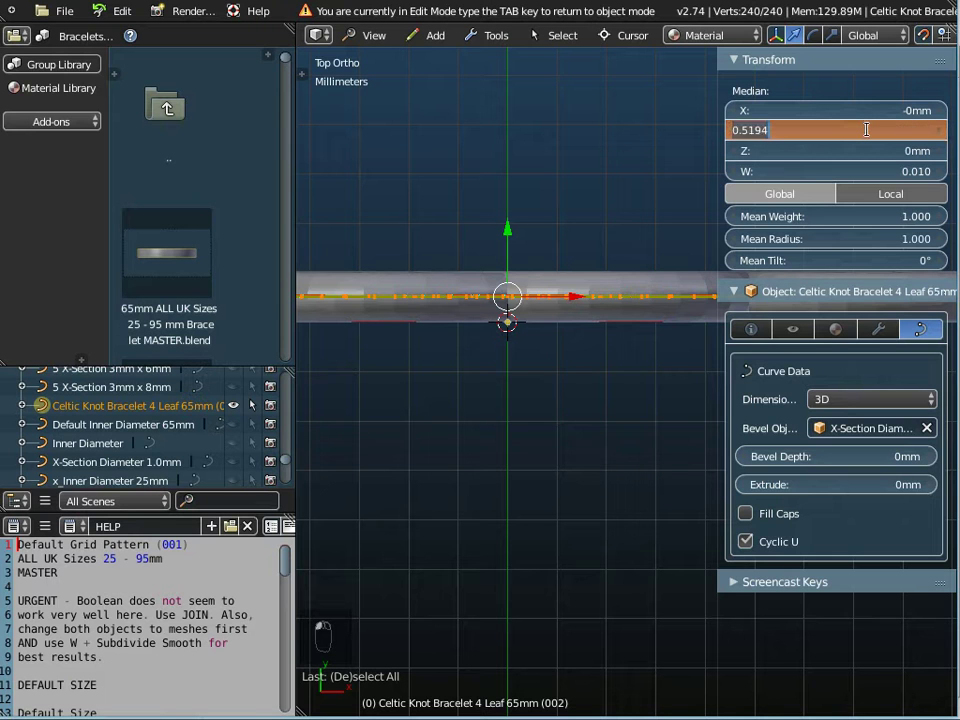
pyautogui.write('0')
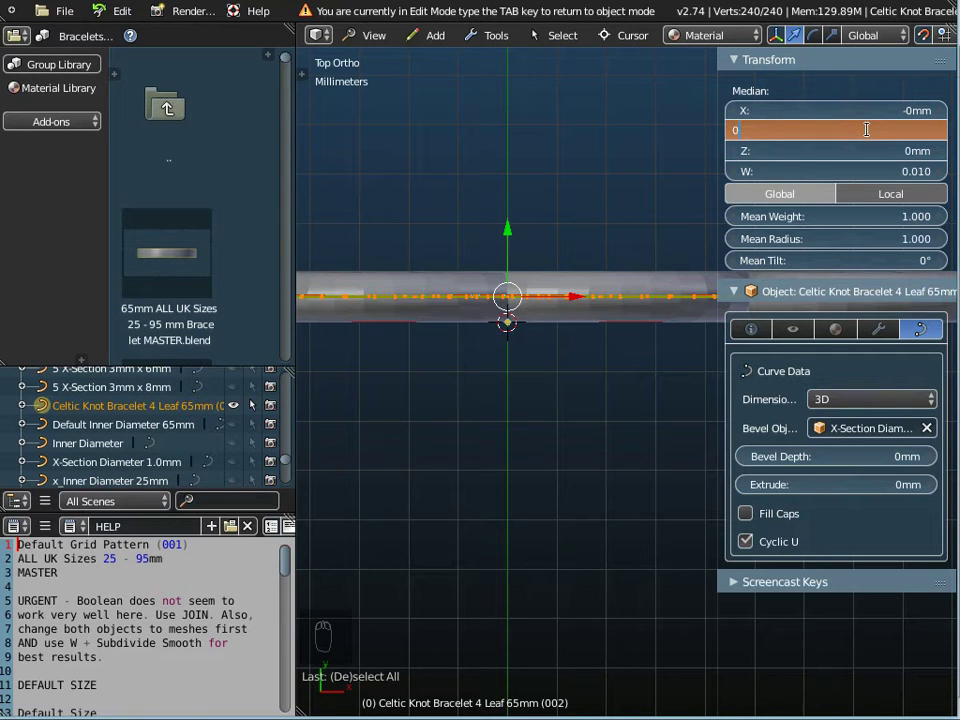
pyautogui.press('Return')
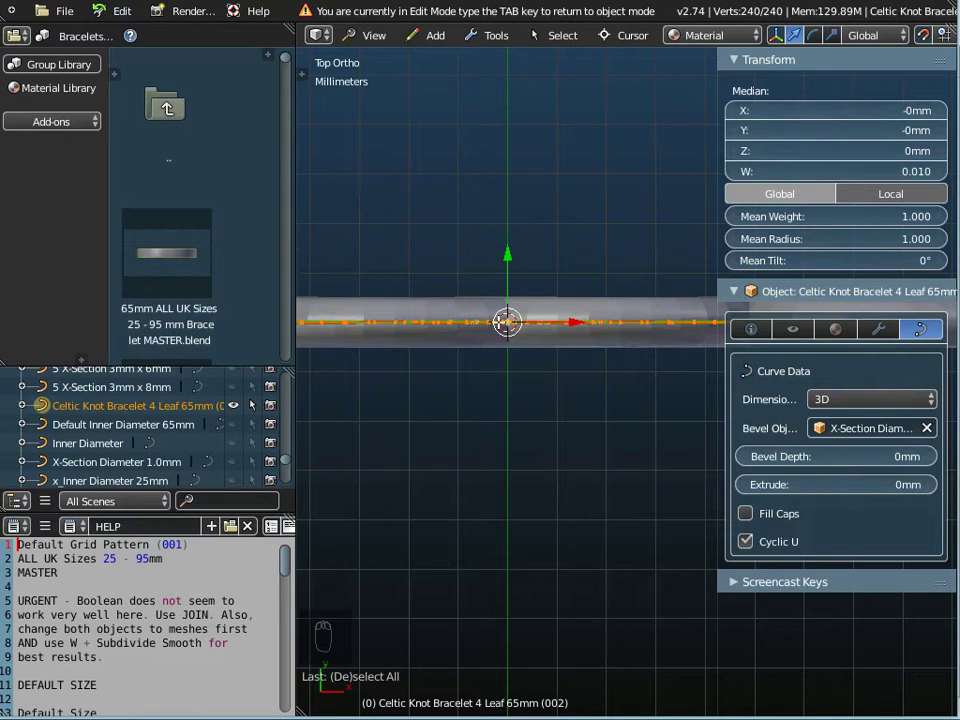
pyautogui.scroll(-2, 498, 334)
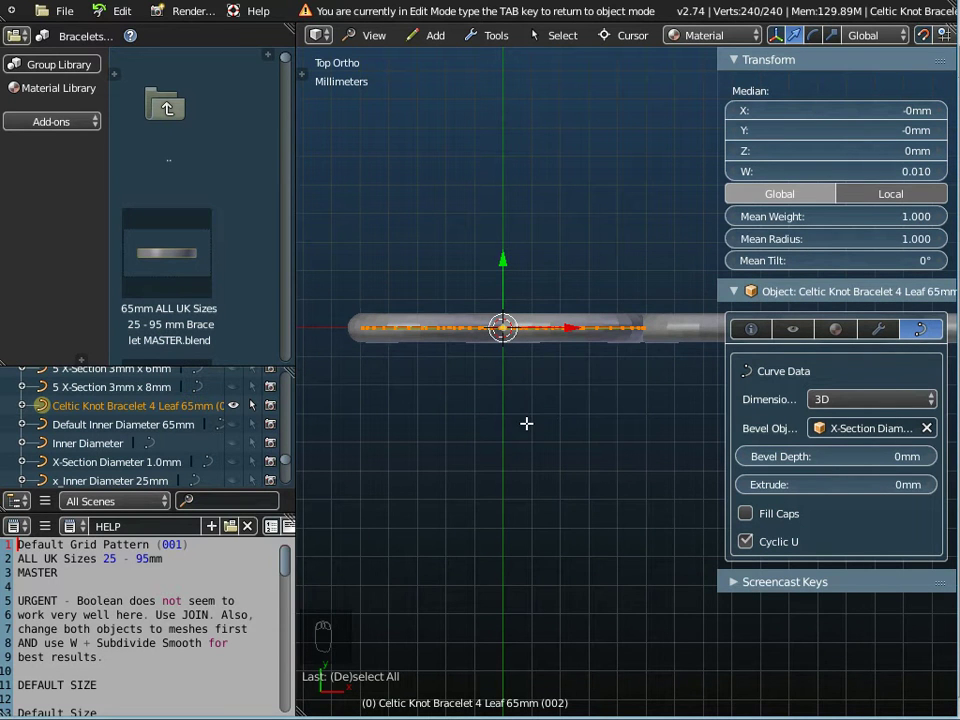
pyautogui.scroll(-3, 526, 423)
pyautogui.press('Tab')
# Step: Examine how the knot pattern sits against the two rings, close up at its end and around the whole bracelet
pyautogui.moveTo(482, 581); pyautogui.dragTo(335, 395, button='middle')
pyautogui.scroll(2, 508, 433)
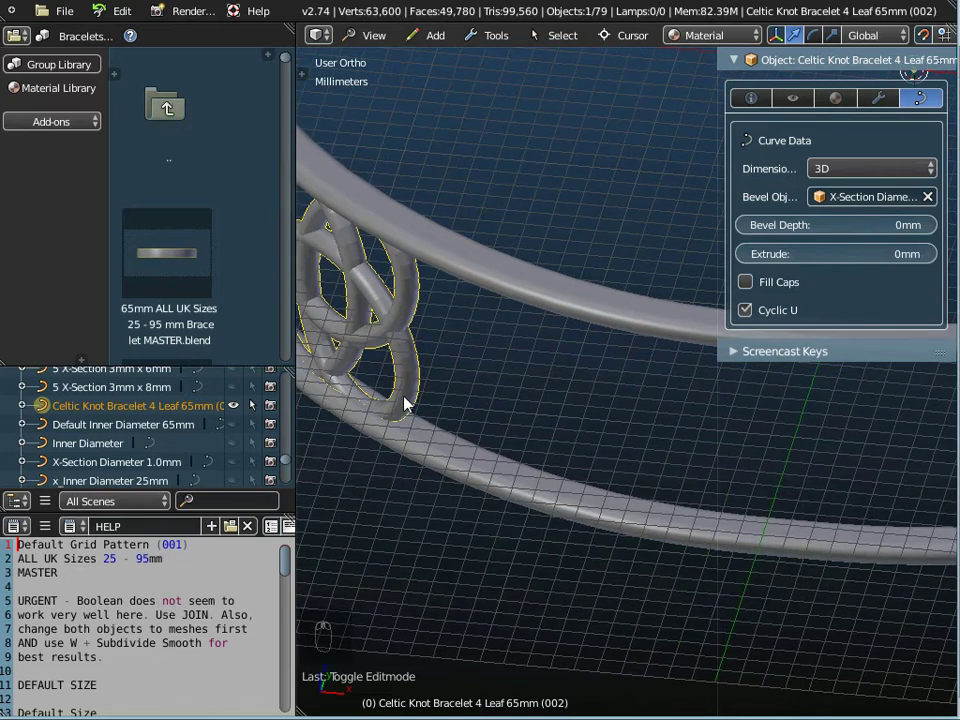
pyautogui.scroll(2, 401, 421)
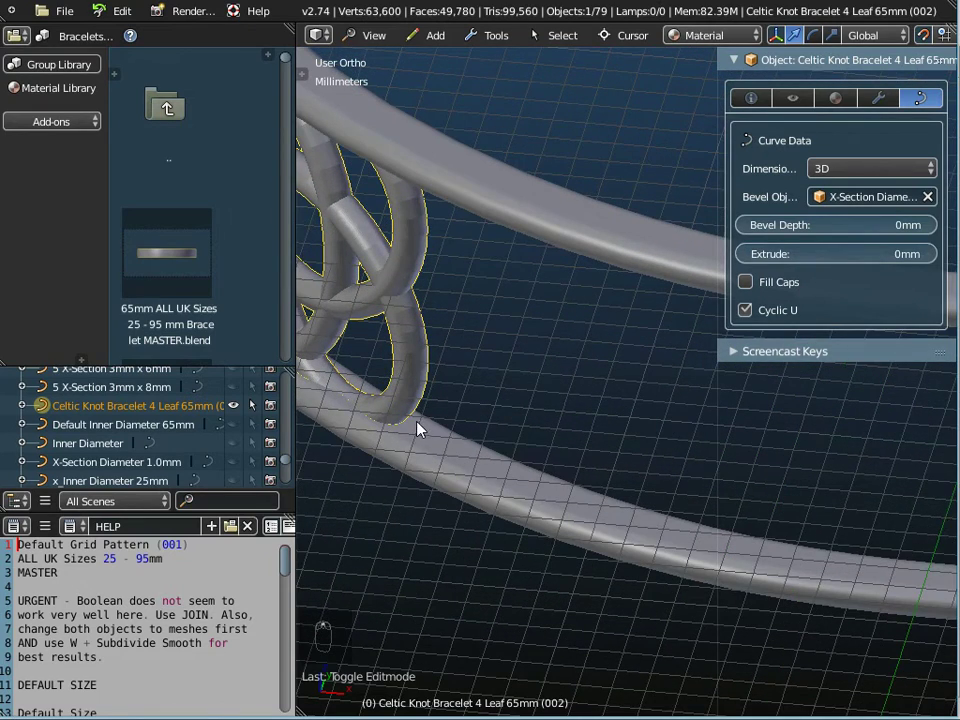
pyautogui.scroll(-5, 426, 414)
pyautogui.moveTo(437, 441); pyautogui.dragTo(473, 427, button='middle')
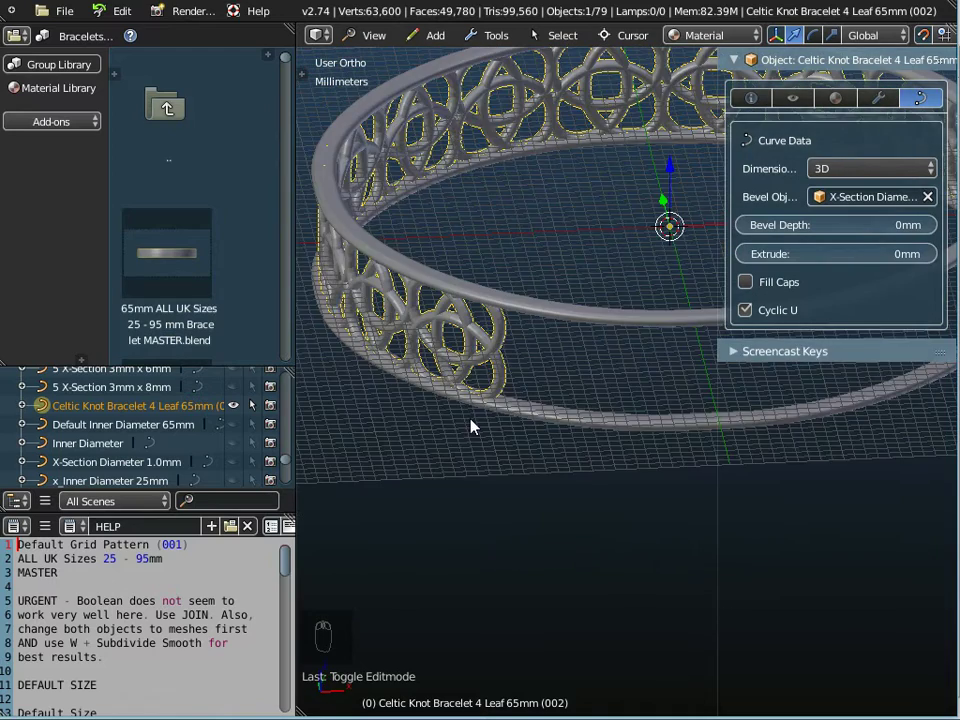
pyautogui.scroll(-3, 471, 427)
pyautogui.moveTo(549, 441); pyautogui.dragTo(465, 489, button='middle')
pyautogui.scroll(1, 534, 400)
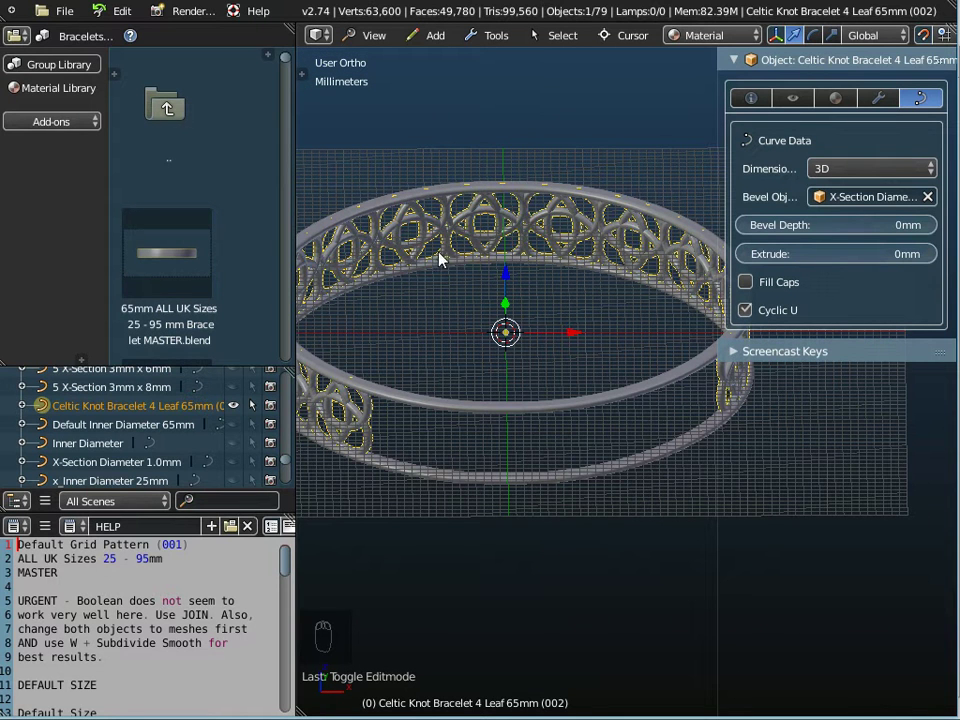
pyautogui.scroll(-1, 500, 318)
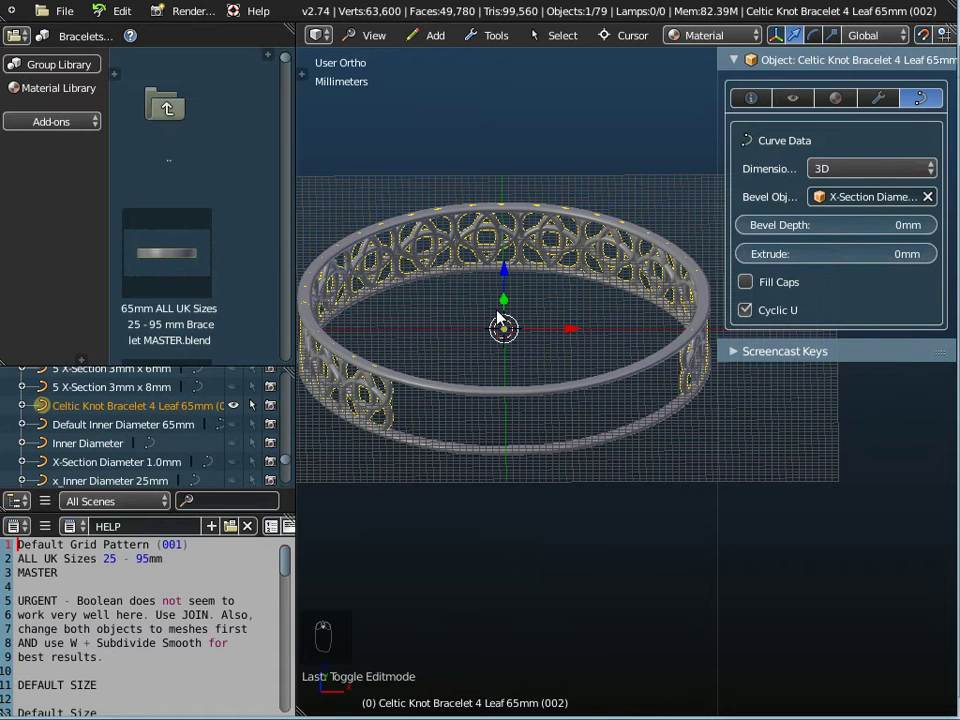
# Step: Try a count of 12 in the knot's Set the Columns modifier and restore it to 14
pyautogui.click(878, 98)
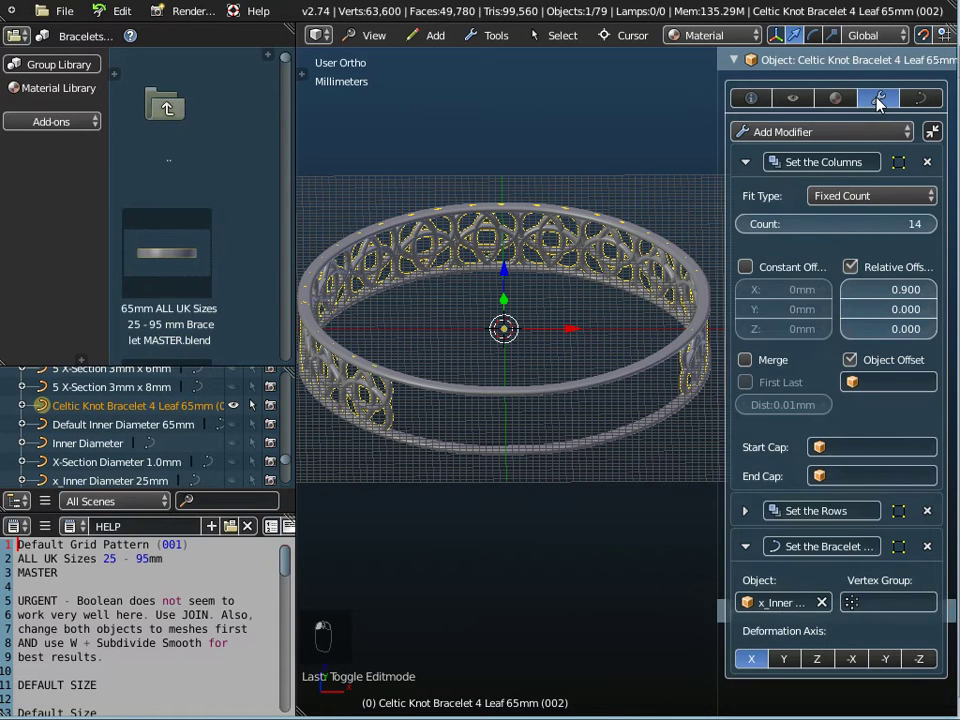
pyautogui.click(742, 224)
pyautogui.click(742, 224)
pyautogui.moveTo(611, 332); pyautogui.dragTo(671, 274, button='middle')
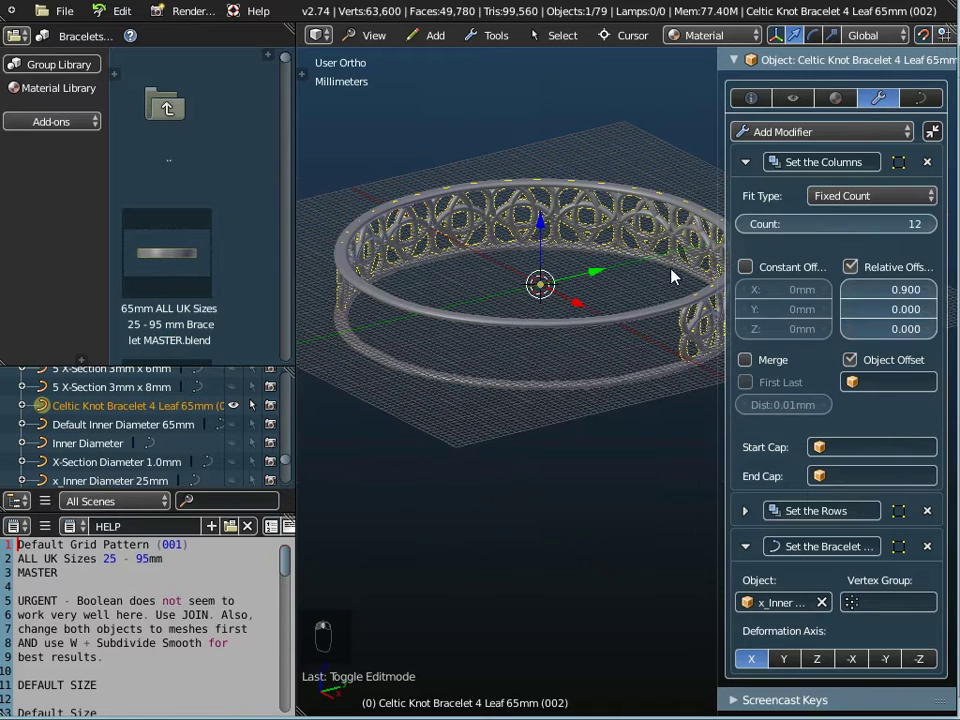
pyautogui.click(932, 224)
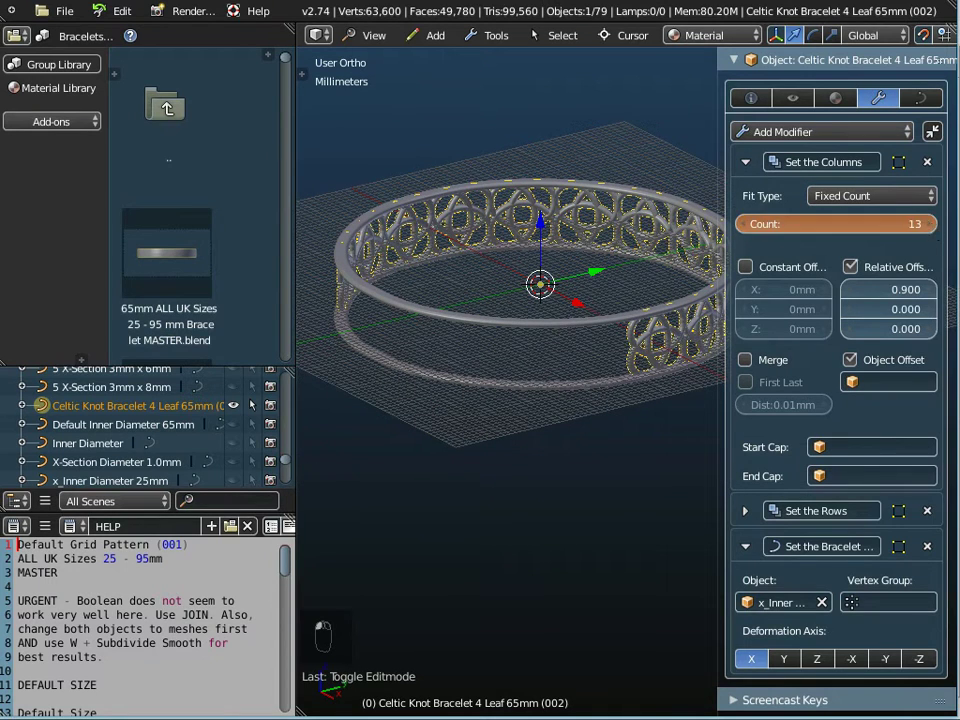
pyautogui.click(932, 224)
pyautogui.moveTo(422, 481); pyautogui.dragTo(505, 487, button='middle')
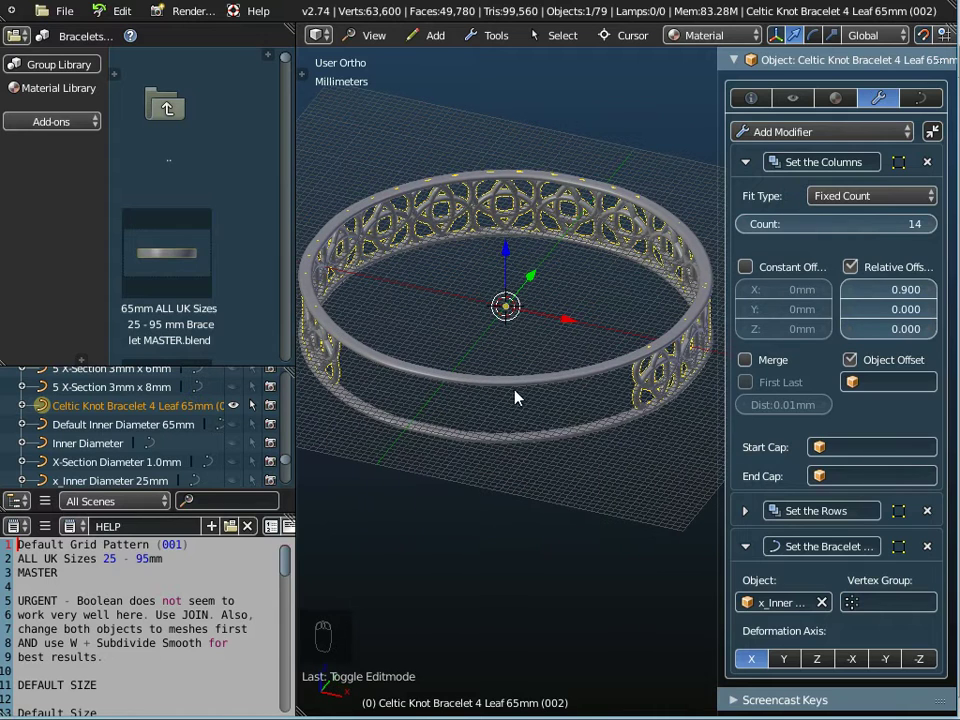
# Step: Narrow the properties region and view the bracelet from the top, zoomed in around its centre
pyautogui.moveTo(724, 392); pyautogui.dragTo(771, 392)
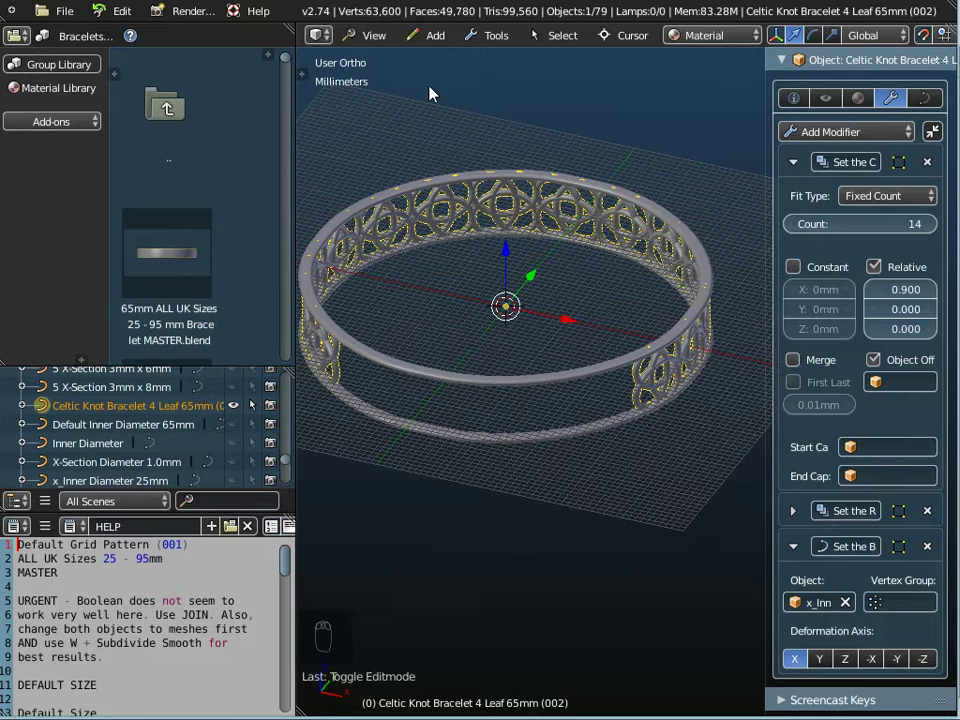
pyautogui.click(372, 35)
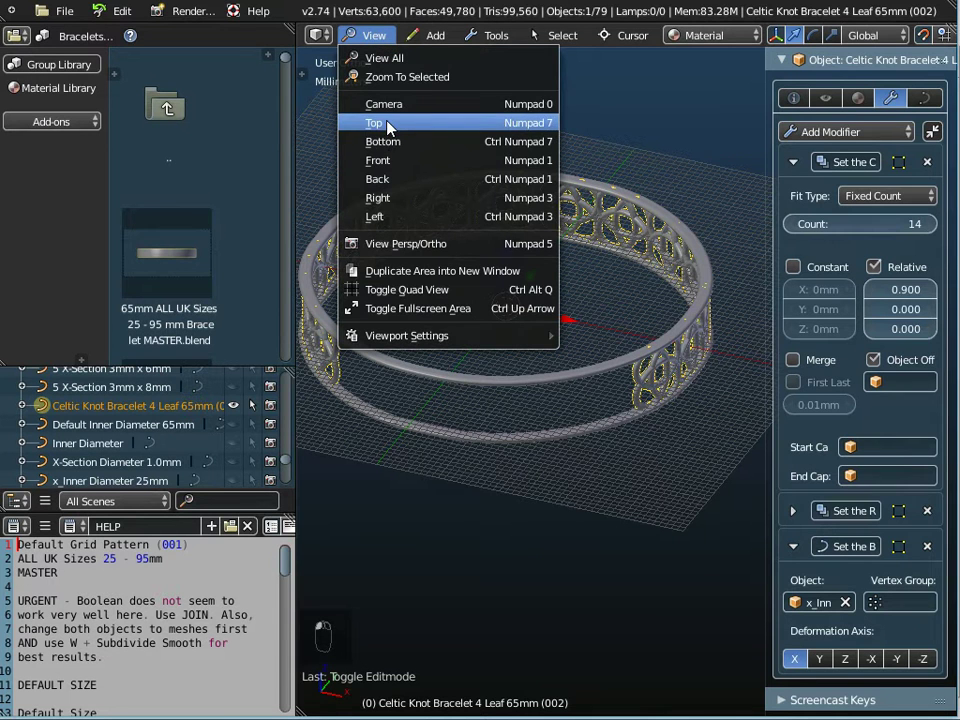
pyautogui.click(388, 123)
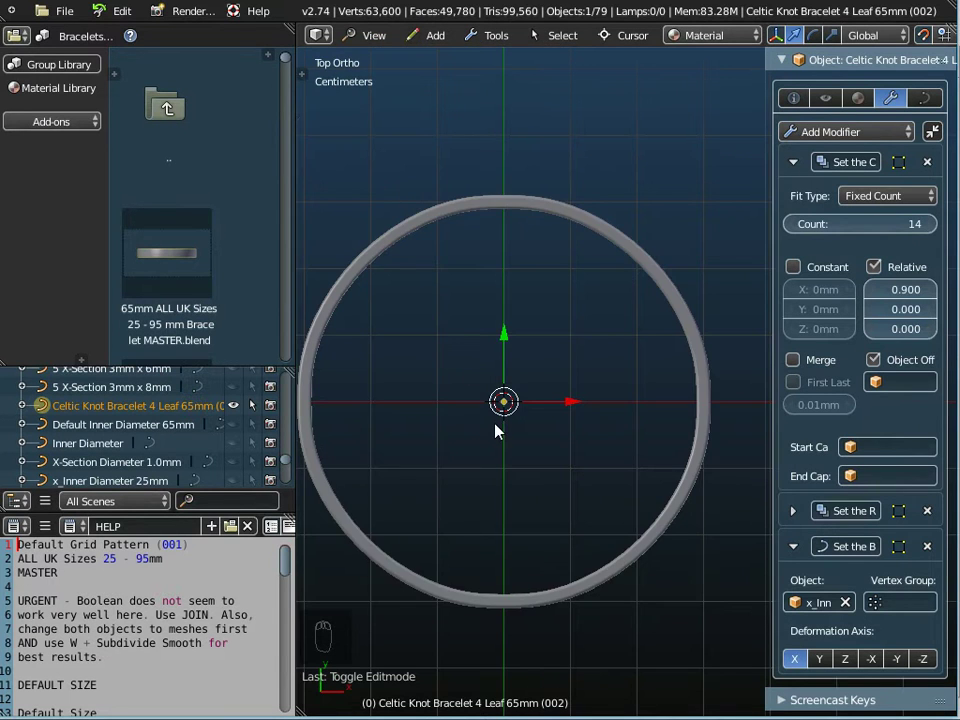
pyautogui.scroll(1, 501, 451)
pyautogui.keyDown('shift'); pyautogui.moveTo(501, 451); pyautogui.dragTo(535, 381, button='middle'); pyautogui.keyUp('shift')
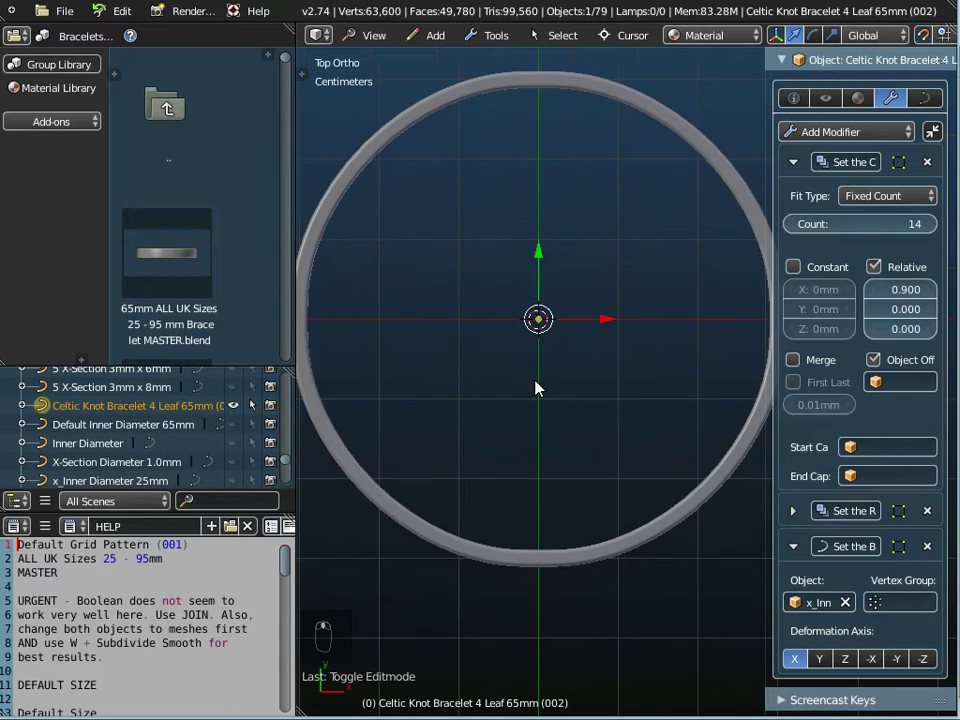
pyautogui.scroll(2, 539, 343)
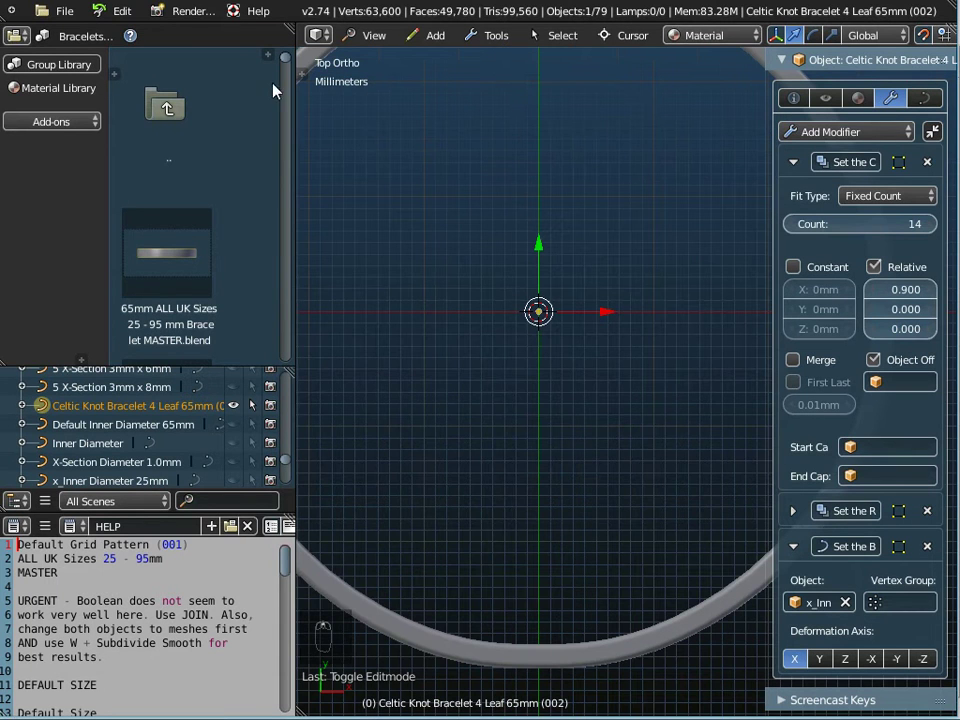
# Step: Append the Harrington Font - G object from Harrington Font – G.blend in the Patterns - Alphabet Harrington Font folder
pyautogui.click(62, 10)
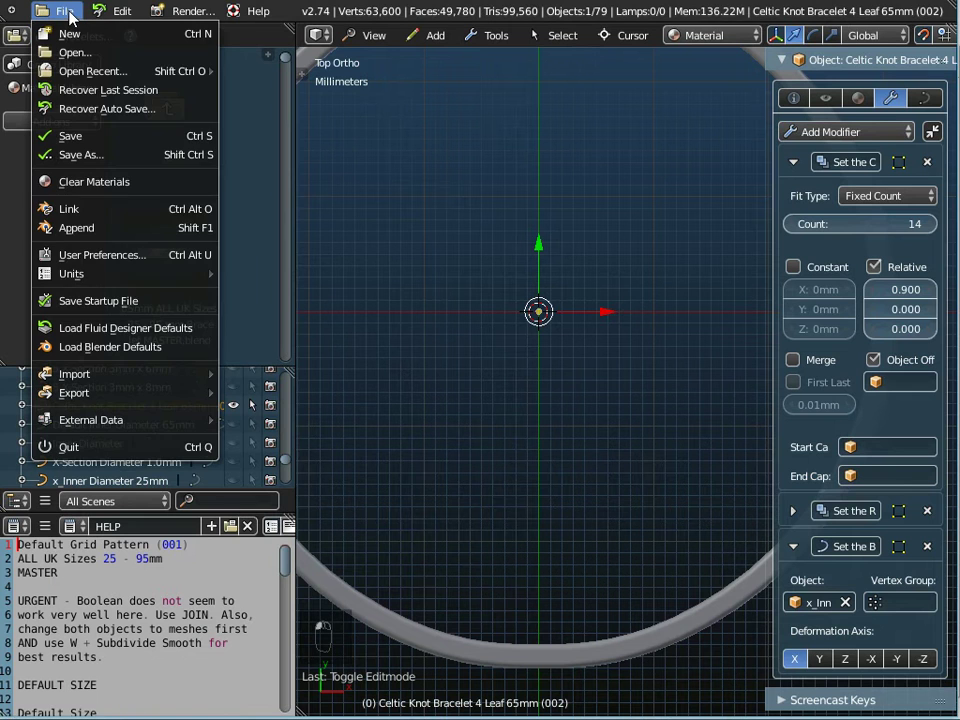
pyautogui.click(78, 229)
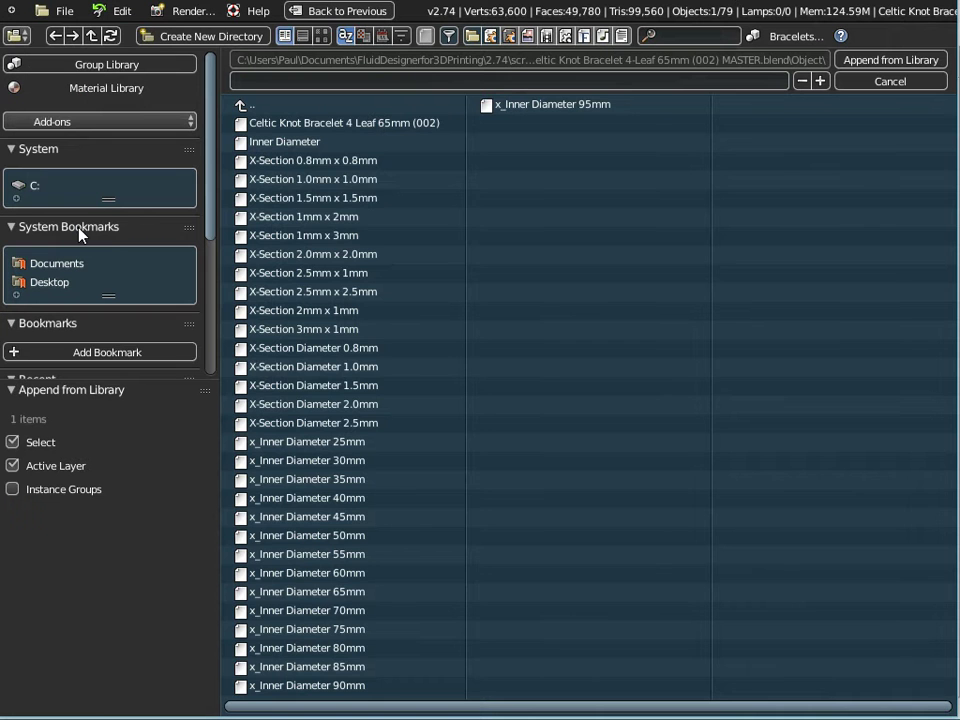
pyautogui.click(241, 104)
pyautogui.click(241, 104)
pyautogui.click(241, 104)
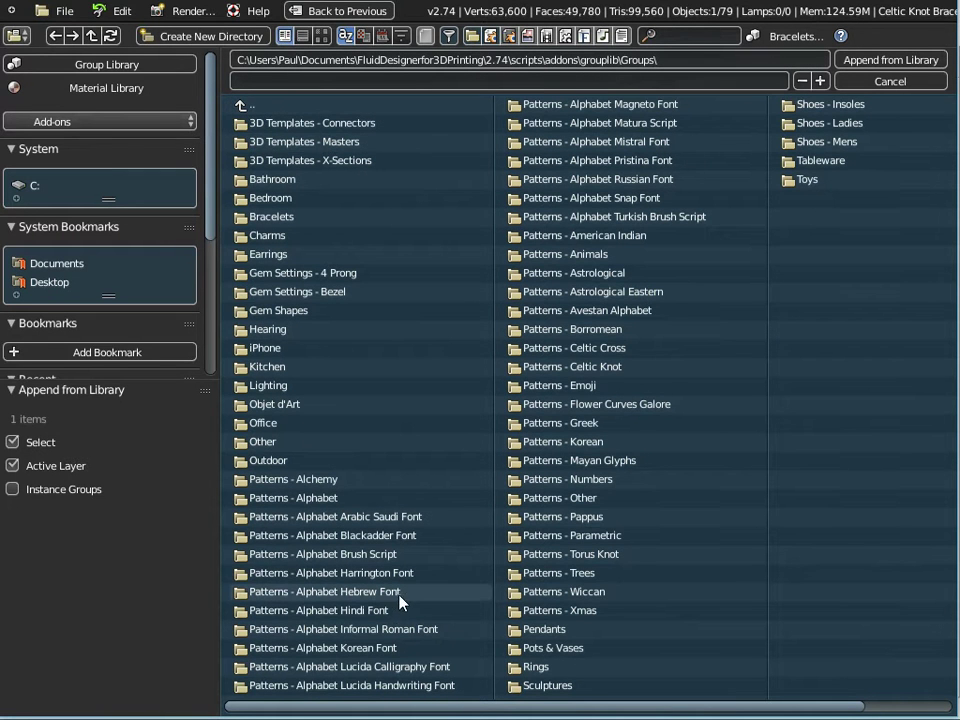
pyautogui.click(325, 580)
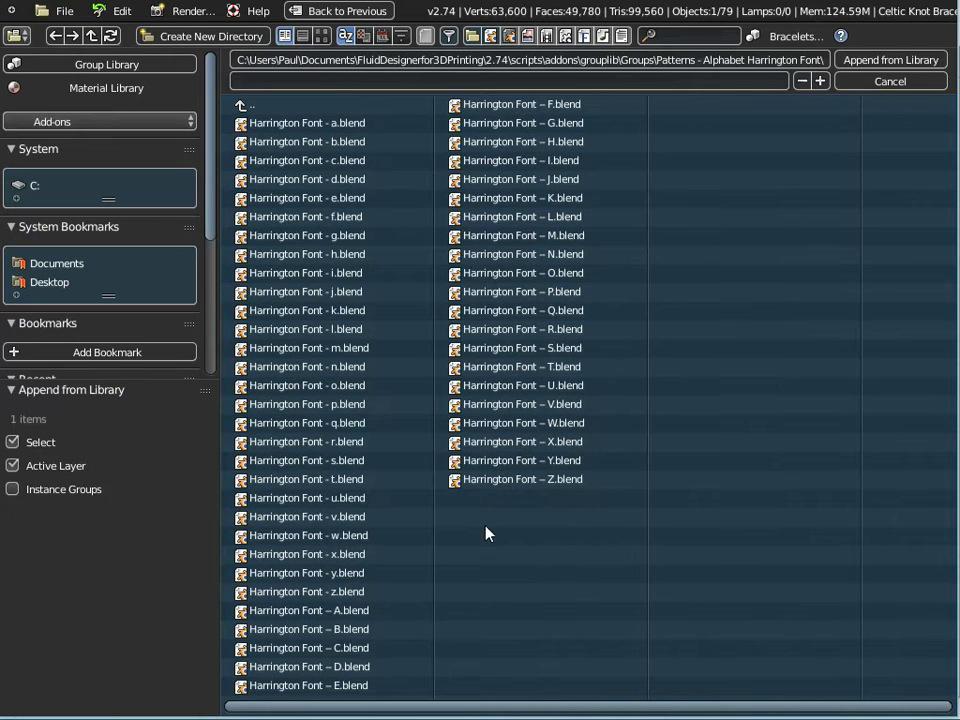
pyautogui.click(503, 124)
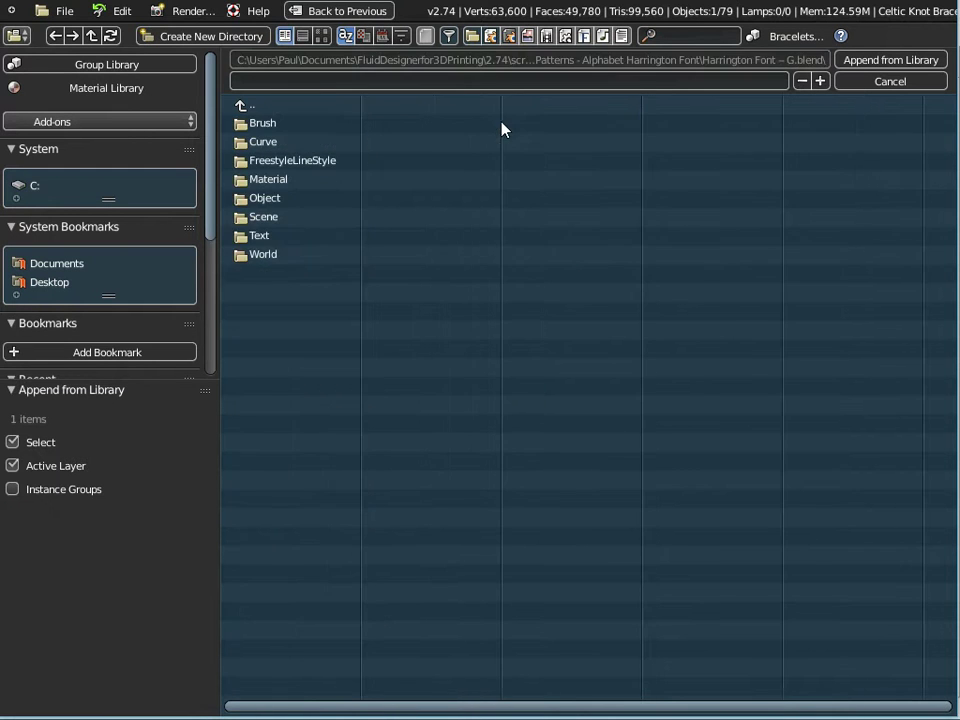
pyautogui.click(266, 201)
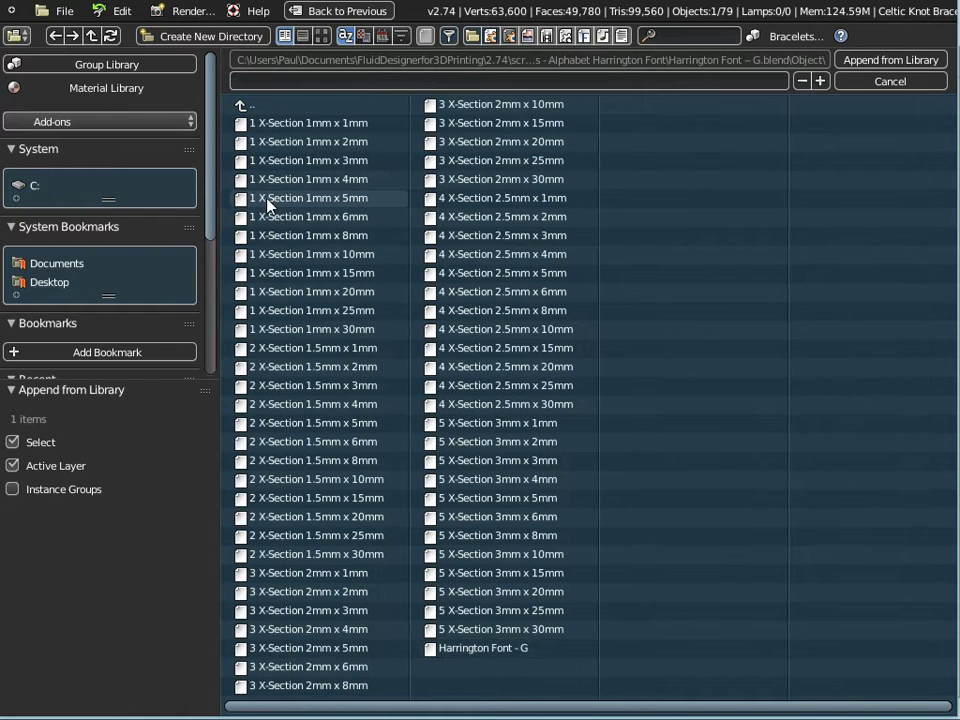
pyautogui.click(482, 650)
pyautogui.click(845, 60)
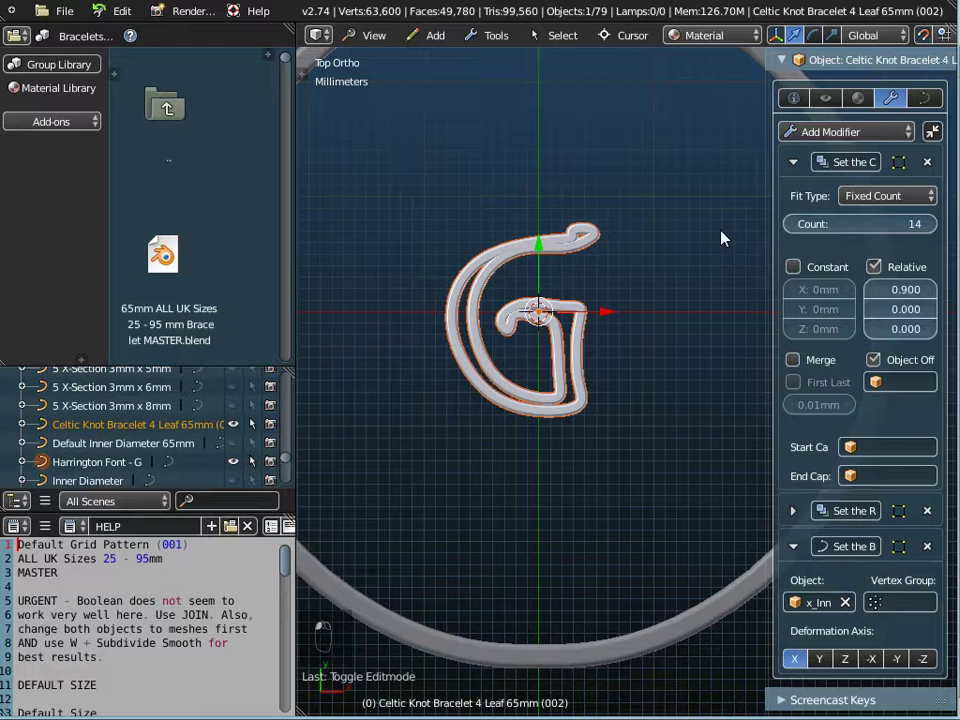
# Step: Move the letter G along the X axis to the negative side of the origin and make it the active object
pyautogui.hotkey('shift', 'd')
pyautogui.click(590, 316)
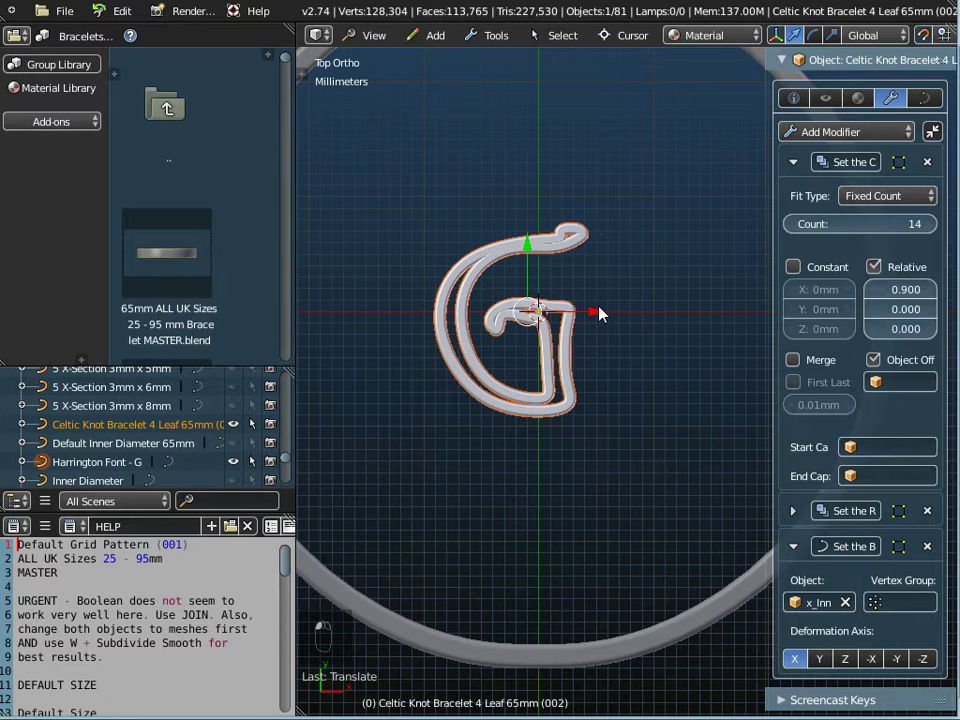
pyautogui.press('g')
pyautogui.click(535, 314)
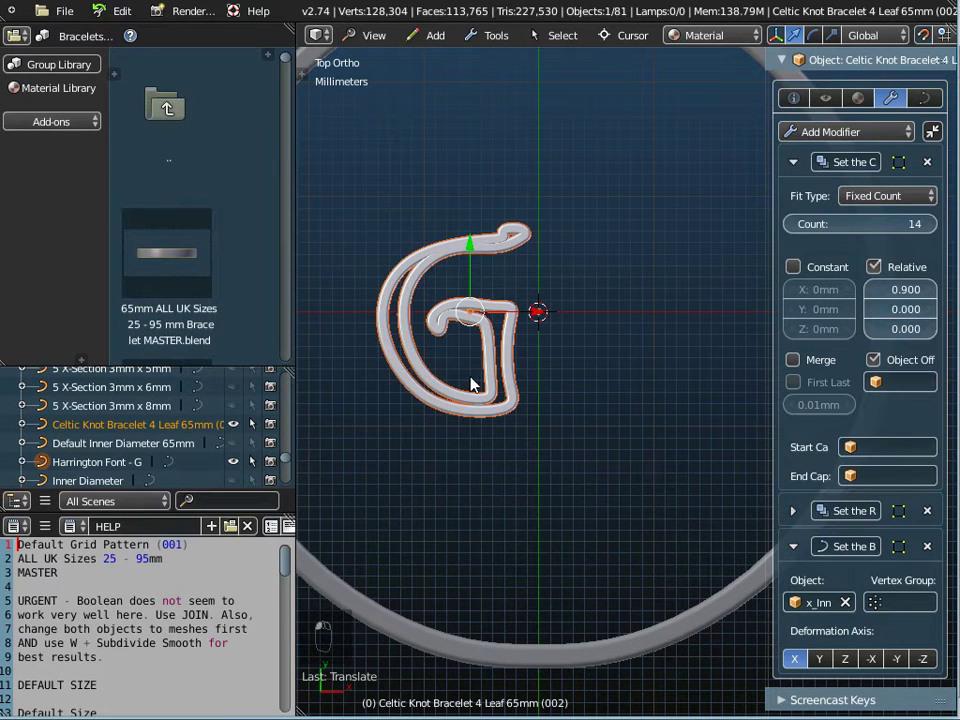
pyautogui.rightClick(461, 420)
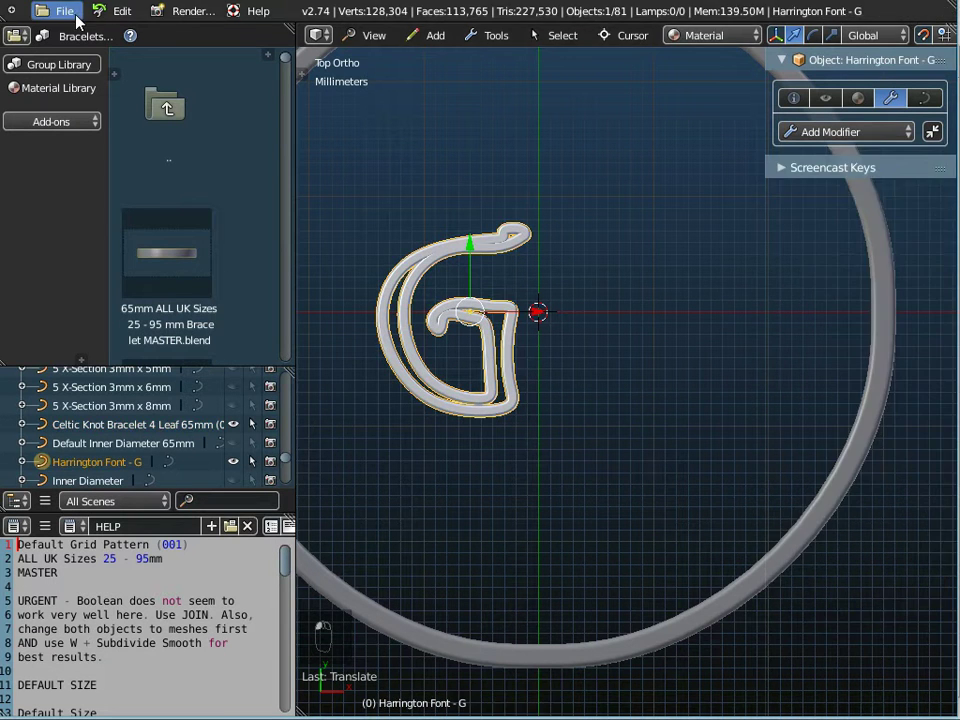
# Step: Append the Harrington Font - i object from Harrington Font - i.blend in the Patterns - Alphabet Harrington Font folder
pyautogui.click(68, 13)
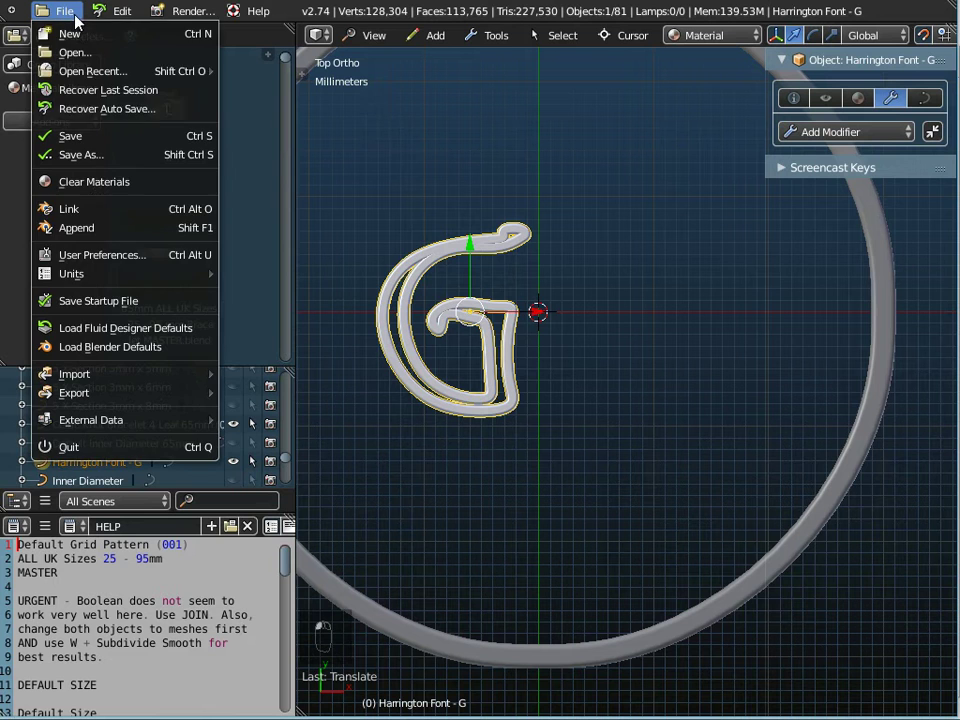
pyautogui.click(78, 229)
pyautogui.click(241, 105)
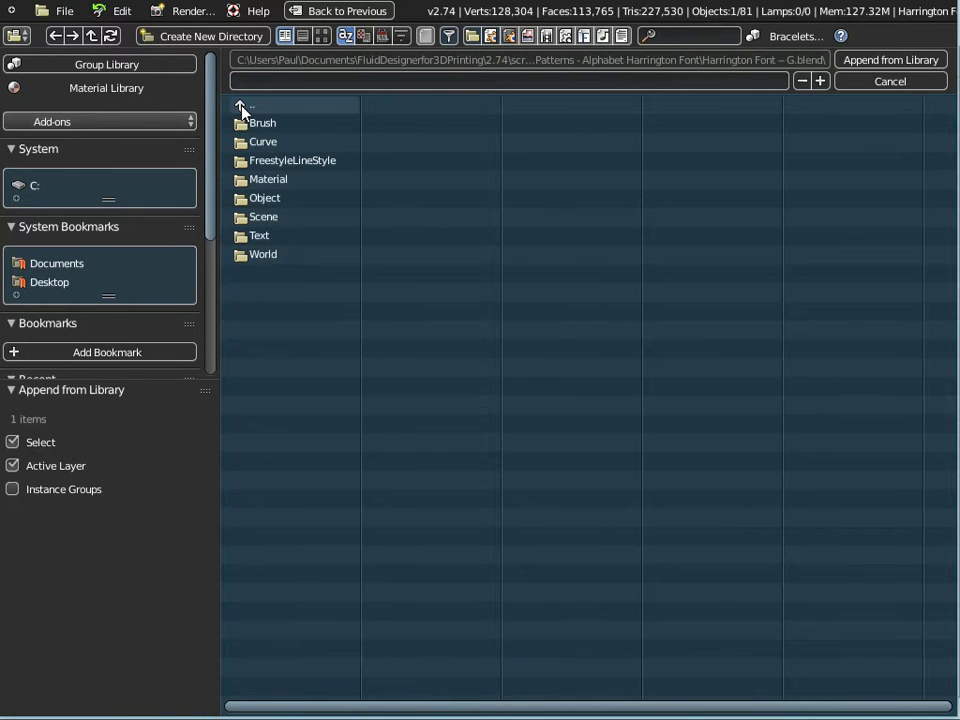
pyautogui.click(241, 105)
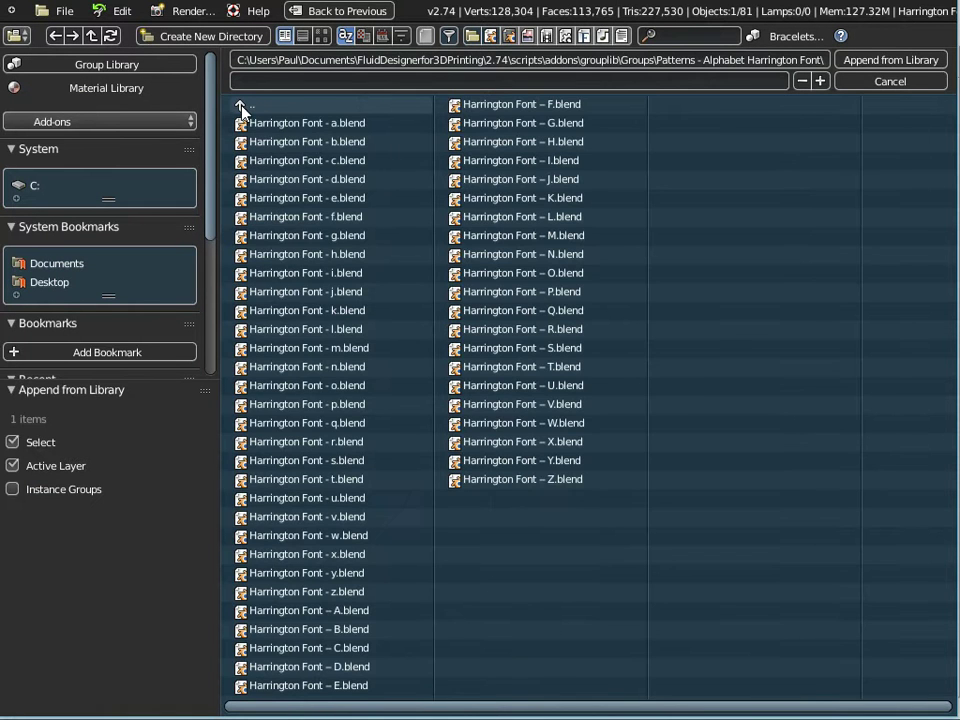
pyautogui.click(284, 278)
pyautogui.click(268, 199)
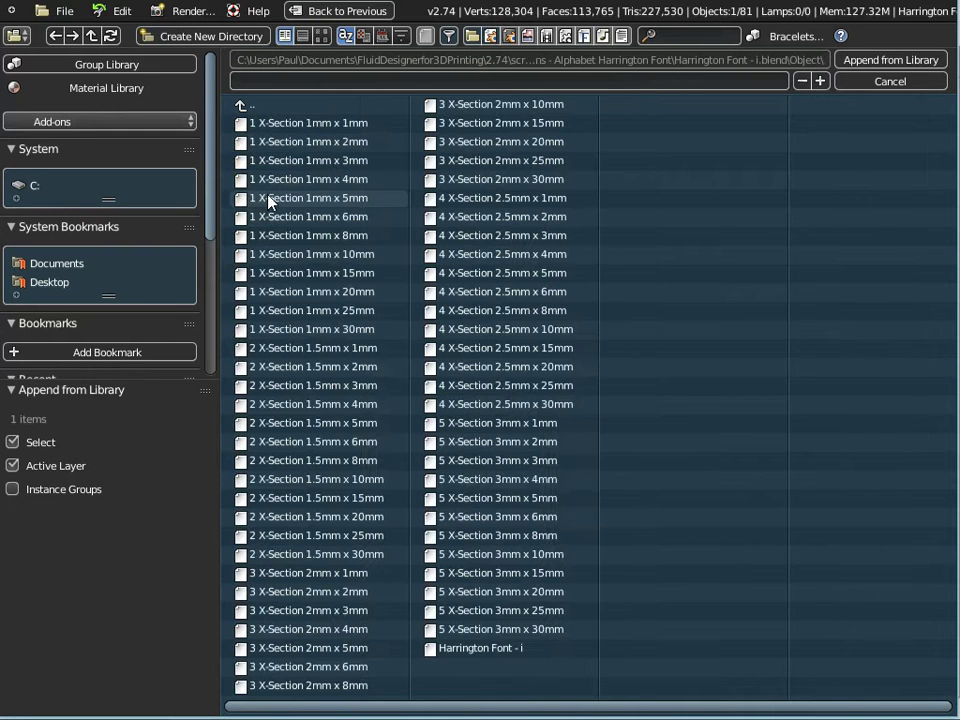
pyautogui.click(475, 649)
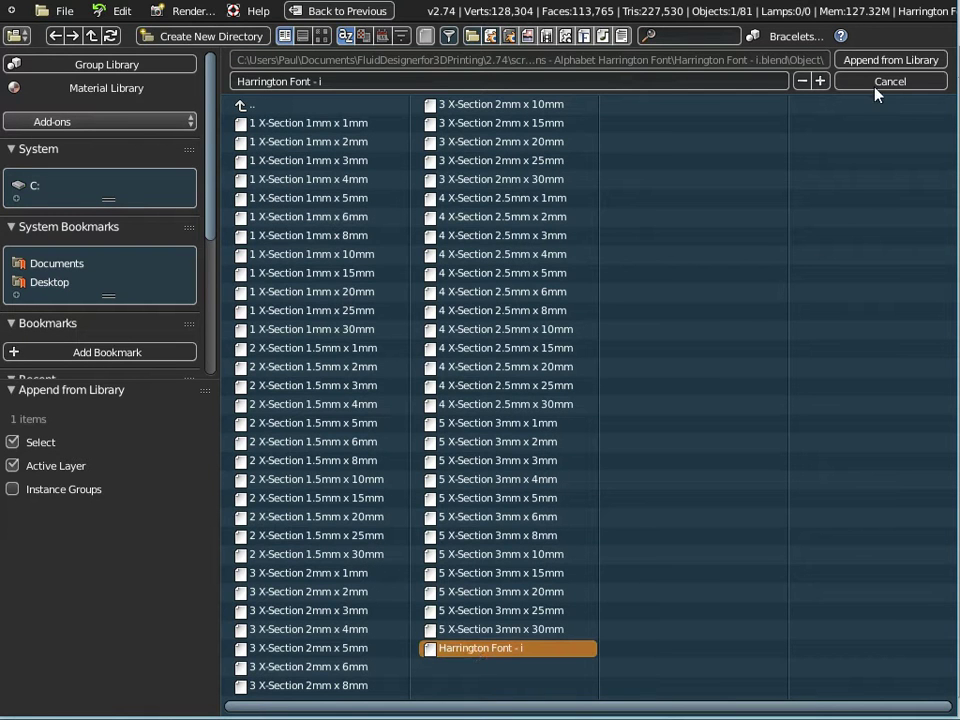
pyautogui.click(868, 60)
# Step: Make the letter i the active object and move it along the negative X axis until it overlaps the G's edge
pyautogui.scroll(2, 550, 365)
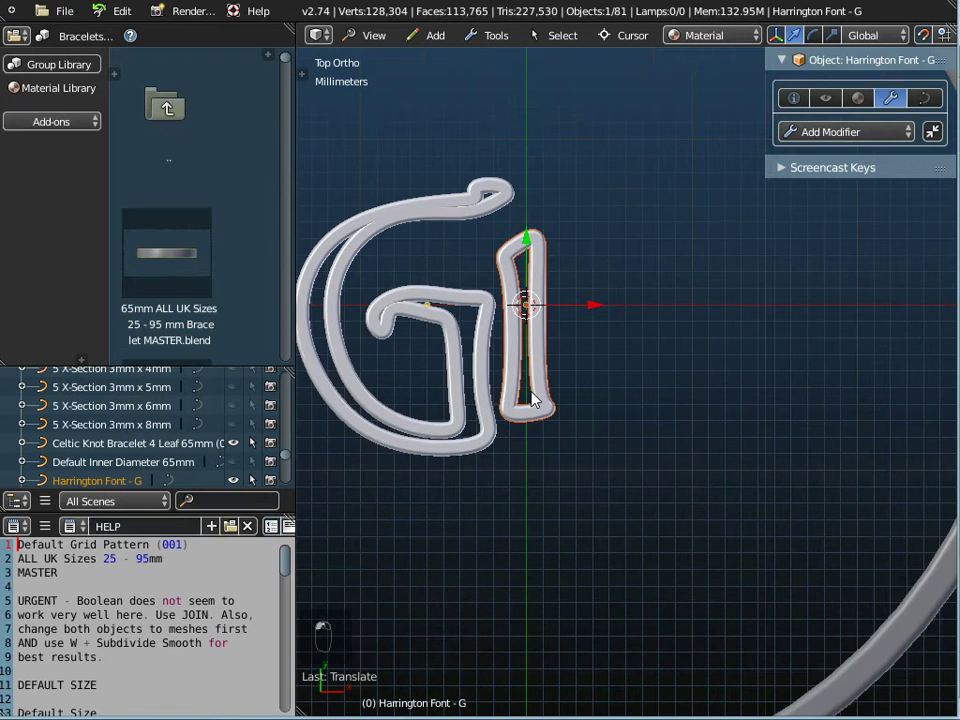
pyautogui.rightClick(532, 394)
pyautogui.moveTo(594, 304); pyautogui.dragTo(557, 310)
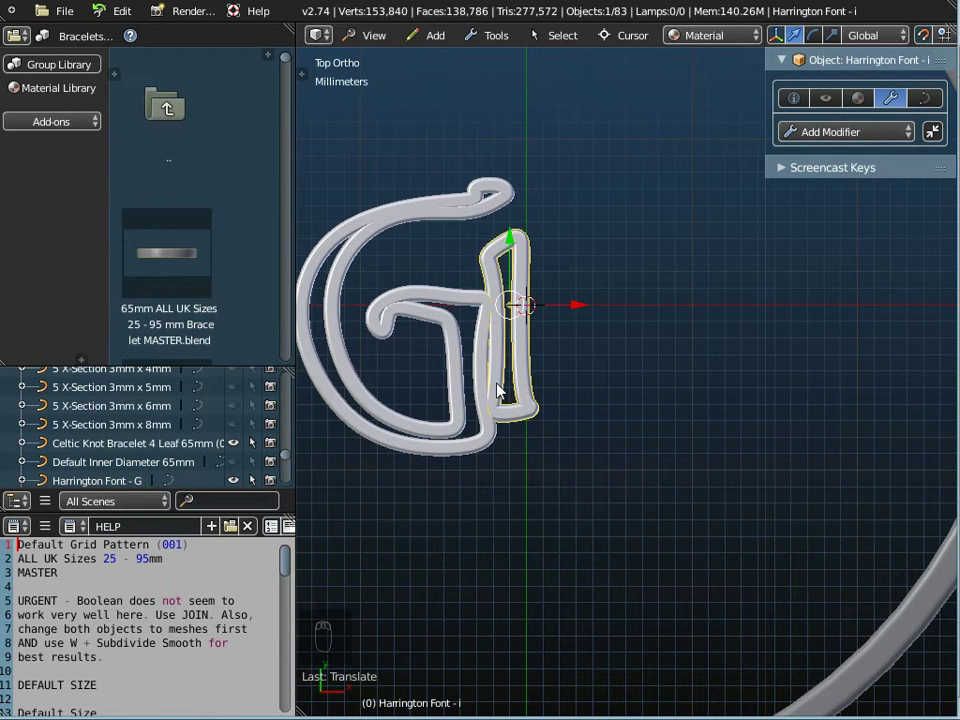
# Step: Append the Harrington Font - s object from Harrington Font - s.blend in the Harrington Font alphabet folder
pyautogui.scroll(-2, 494, 392)
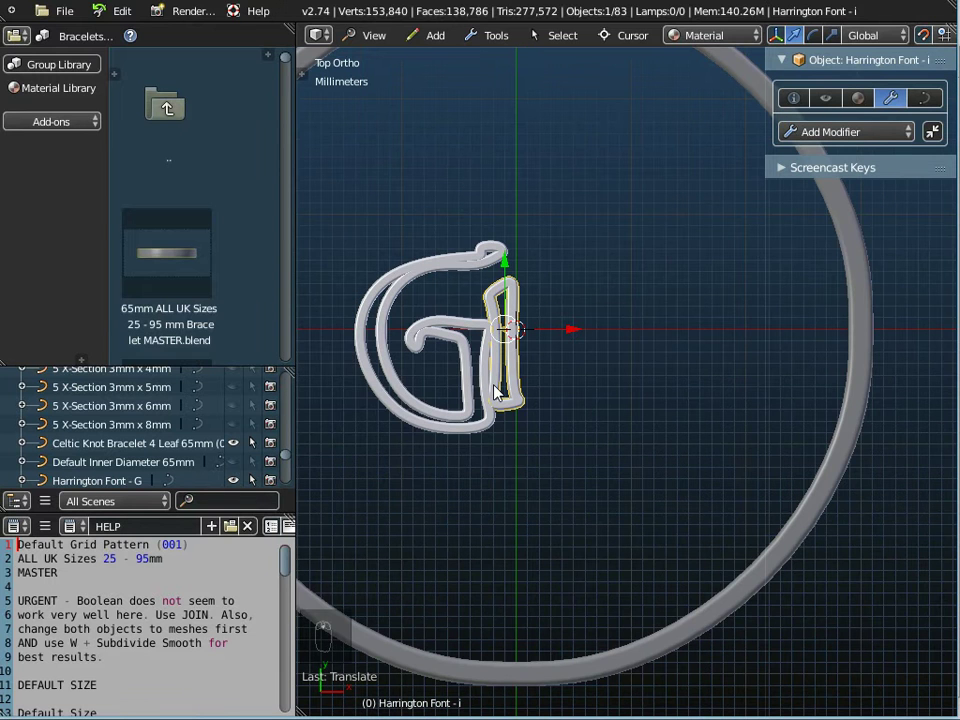
pyautogui.click(64, 11)
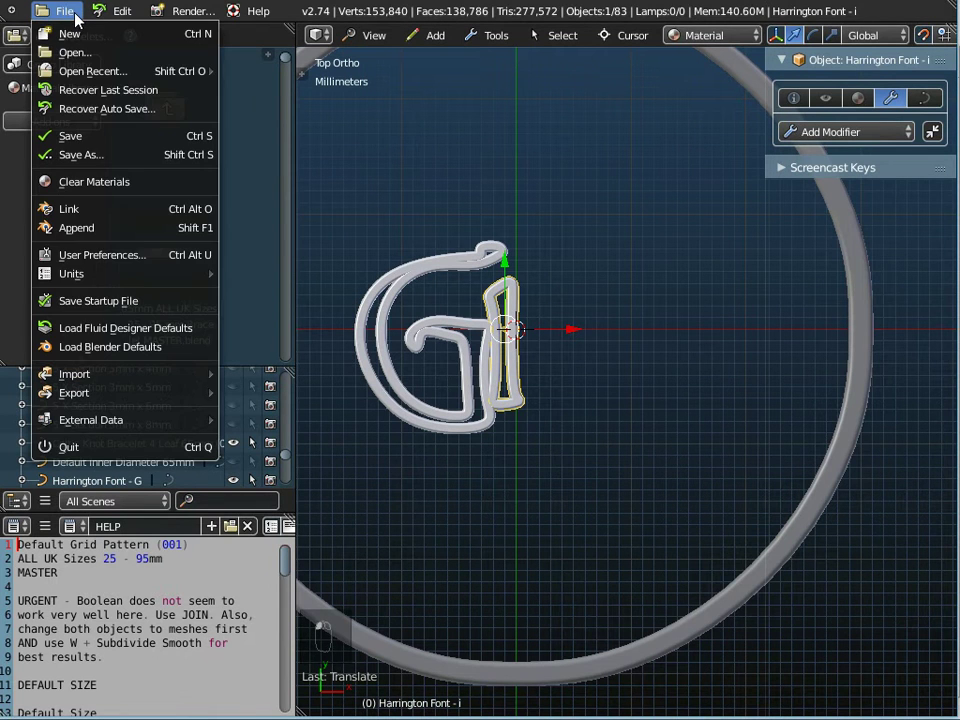
pyautogui.click(64, 228)
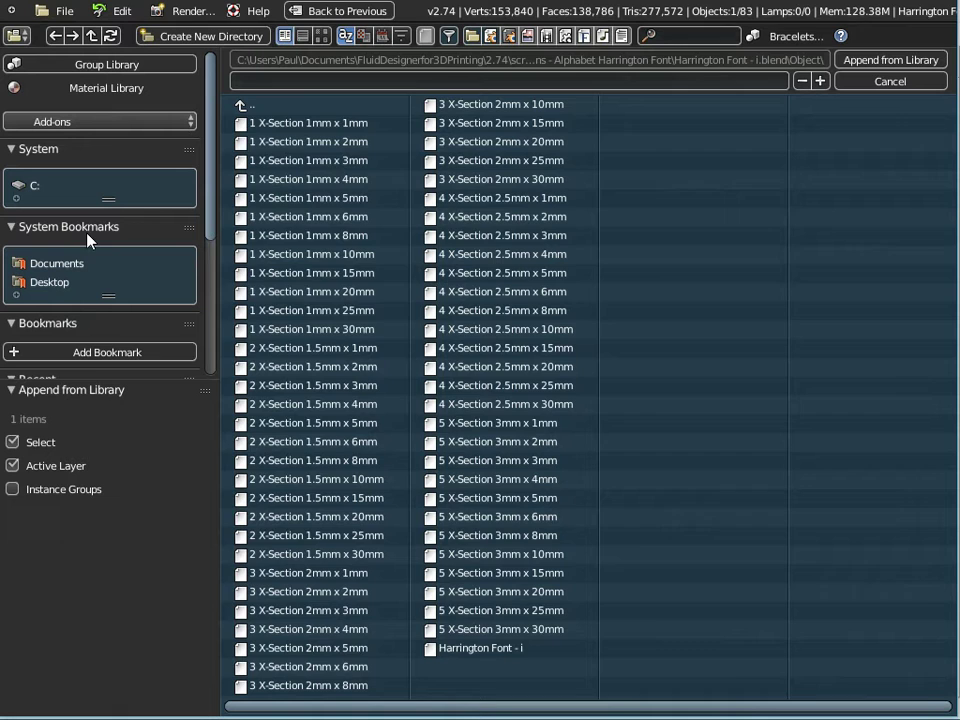
pyautogui.click(243, 108)
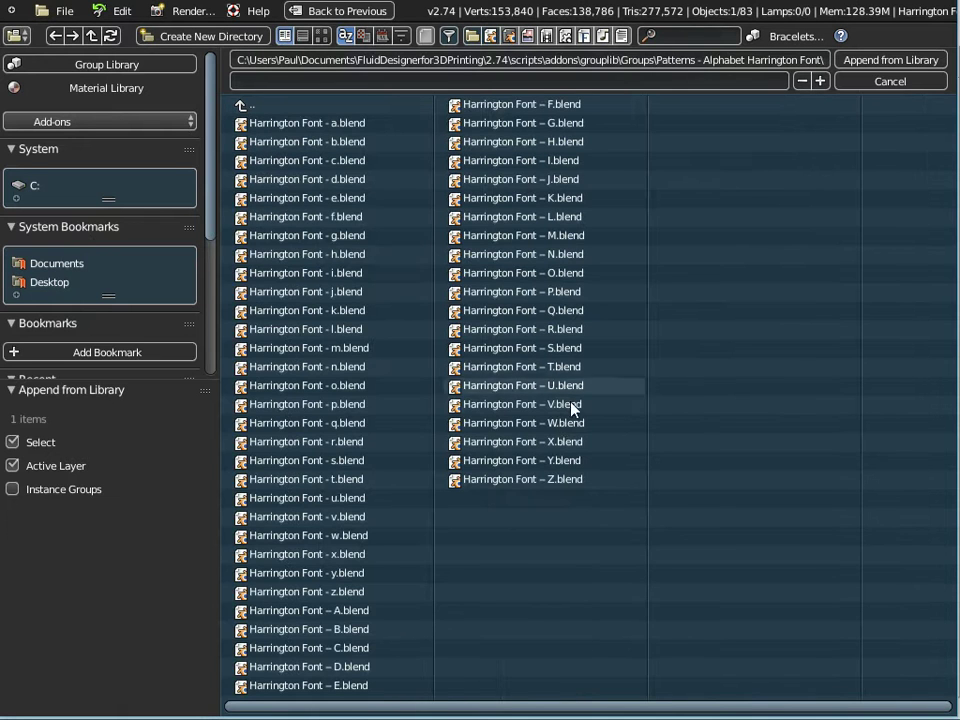
pyautogui.doubleClick(291, 461)
pyautogui.click(266, 198)
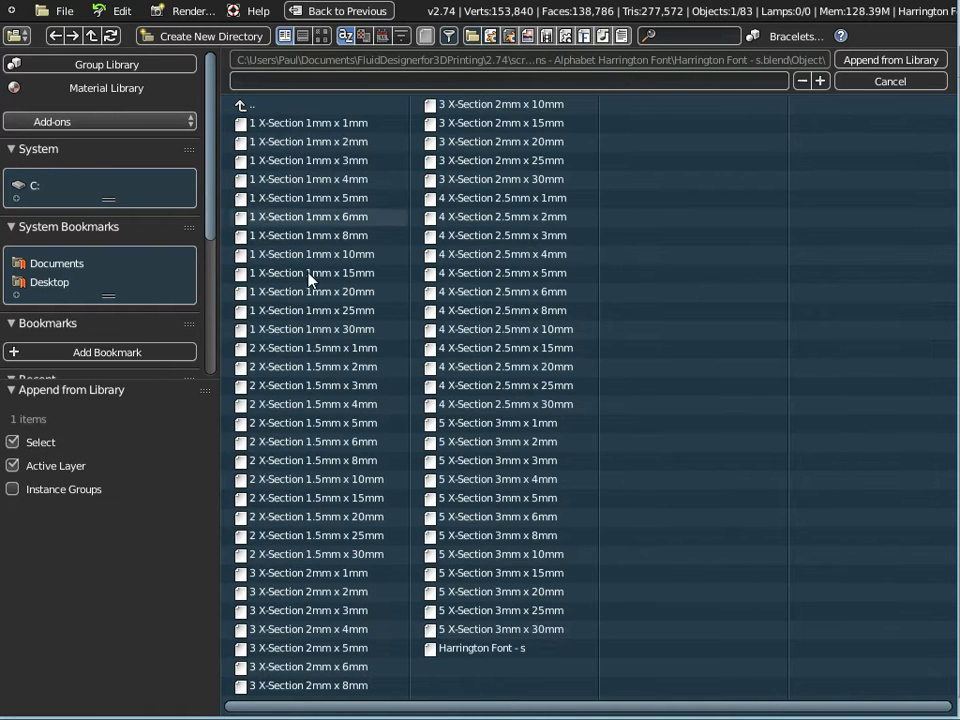
pyautogui.click(470, 650)
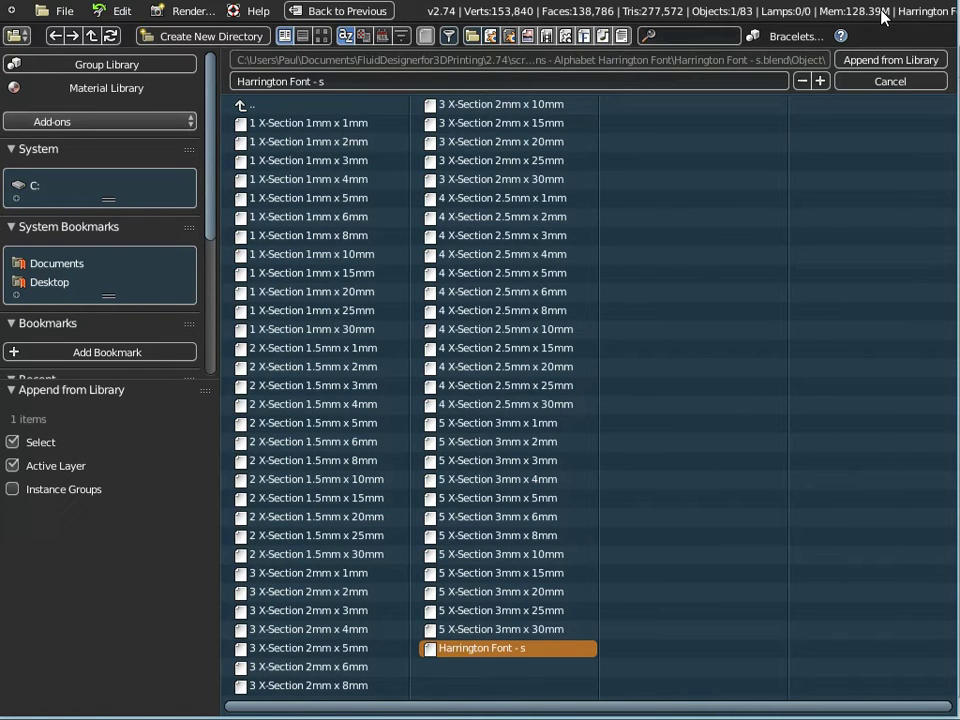
pyautogui.click(886, 60)
# Step: Move the letter s along X to overlap the i's edge and lower it slightly along Y
pyautogui.hotkey('shift', 'd')
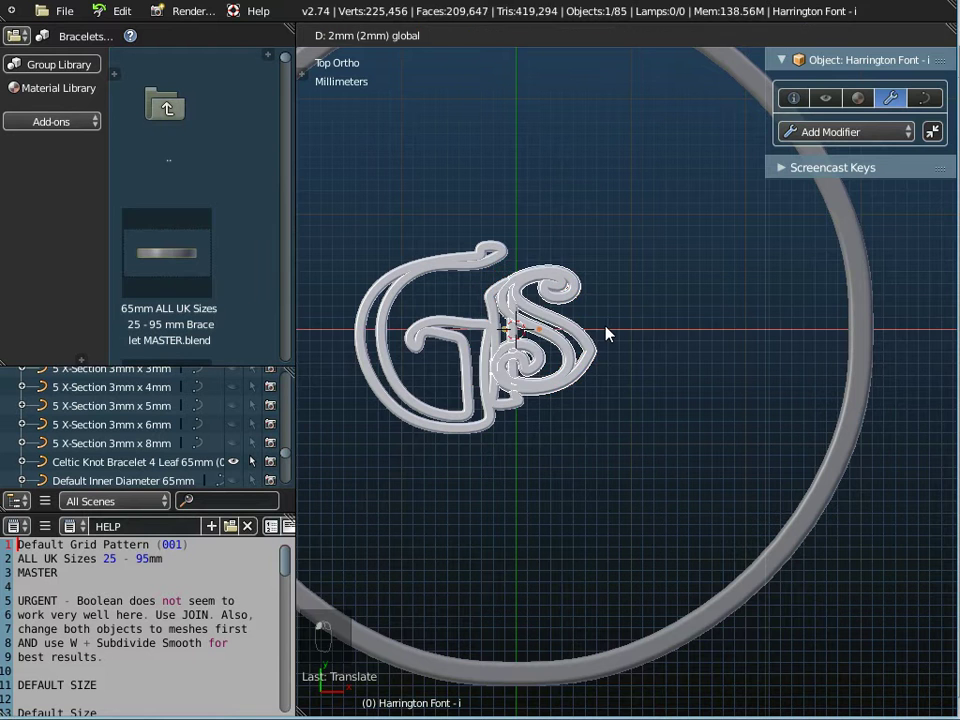
pyautogui.click(621, 326)
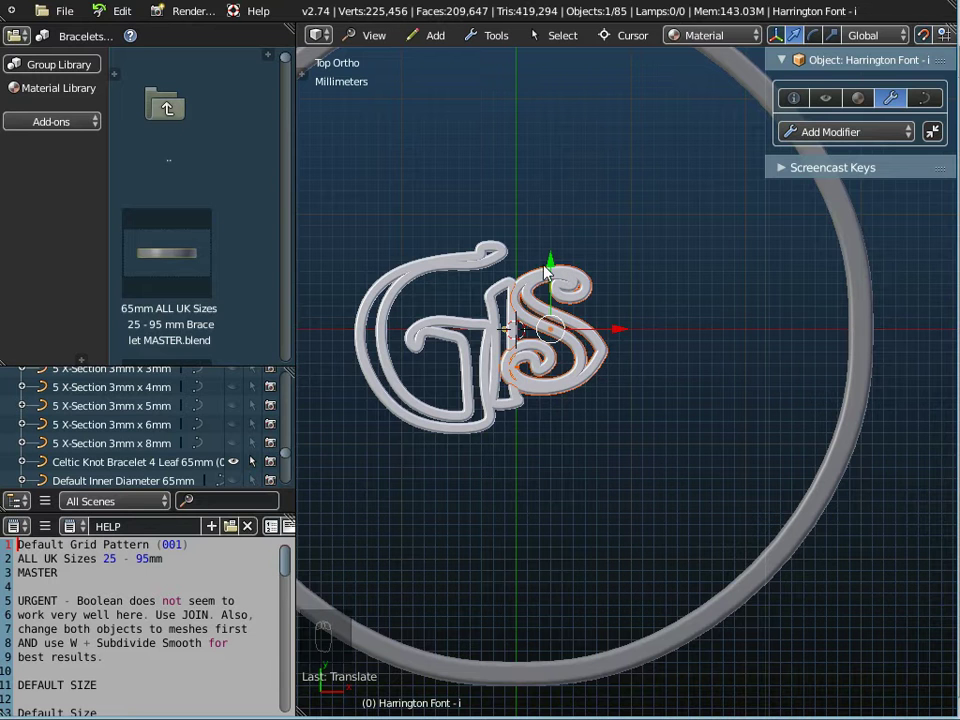
pyautogui.moveTo(551, 270); pyautogui.dragTo(553, 294)
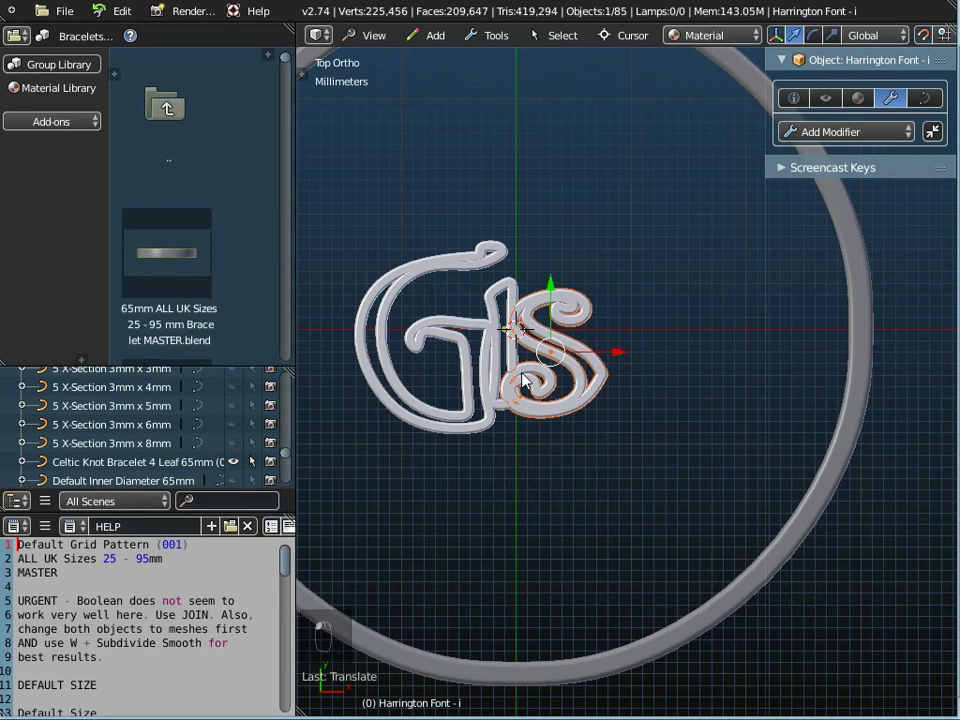
# Step: Append a second Harrington Font - s object from the same Harrington Font - s.blend file
pyautogui.click(62, 11)
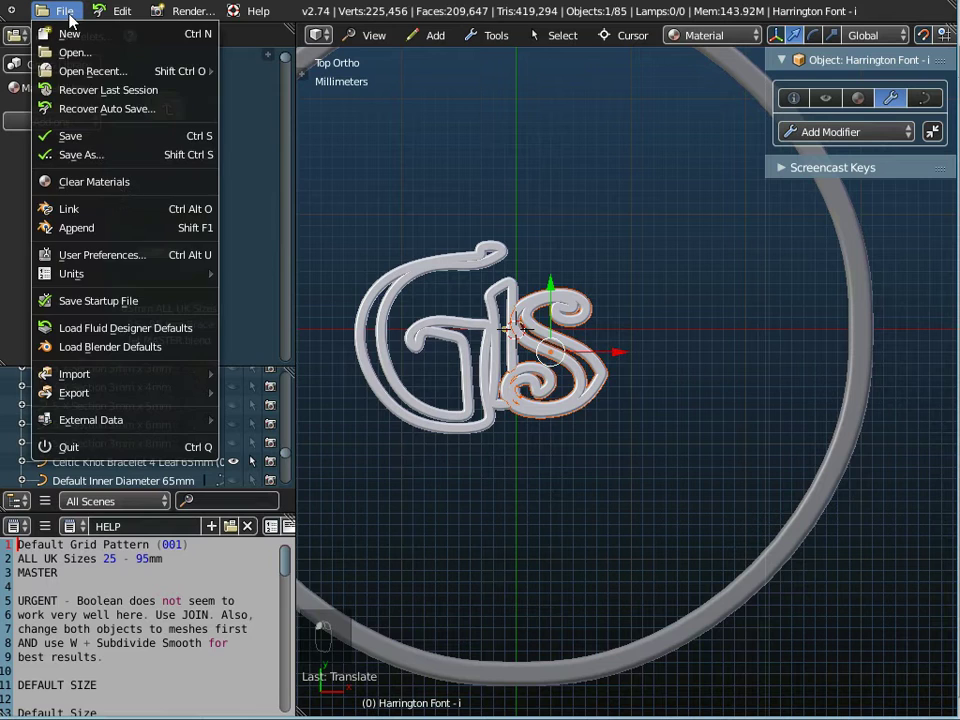
pyautogui.click(104, 228)
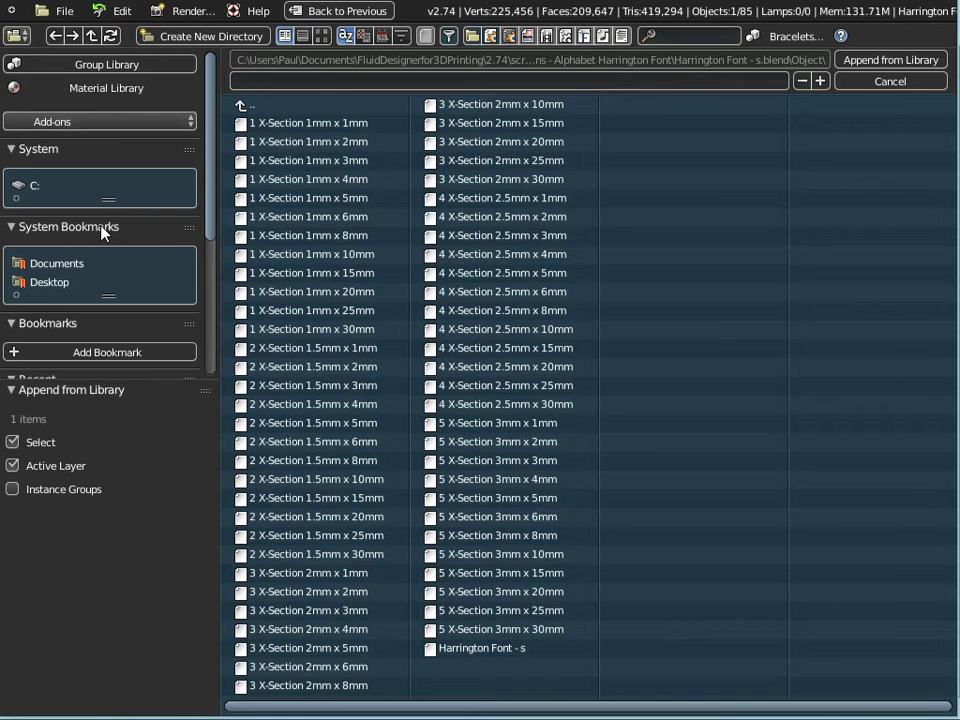
pyautogui.click(467, 648)
pyautogui.click(874, 59)
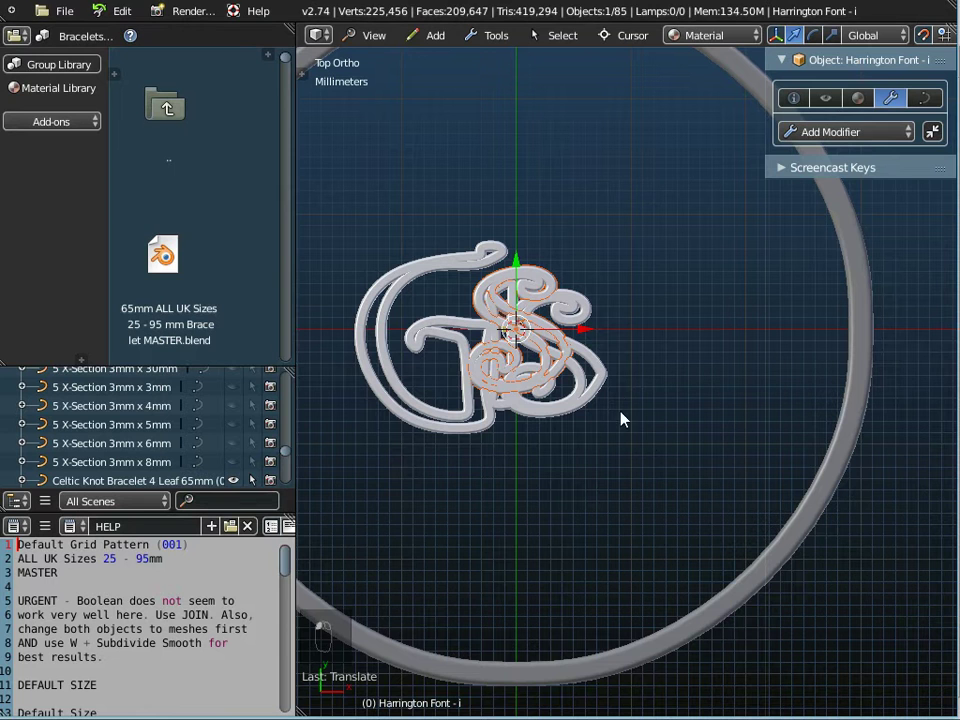
# Step: Move the second s along X to overlap the first s and lower it slightly along Y
pyautogui.moveTo(590, 333); pyautogui.dragTo(686, 332)
pyautogui.moveTo(620, 278); pyautogui.dragTo(621, 302)
pyautogui.moveTo(702, 353); pyautogui.dragTo(700, 350)
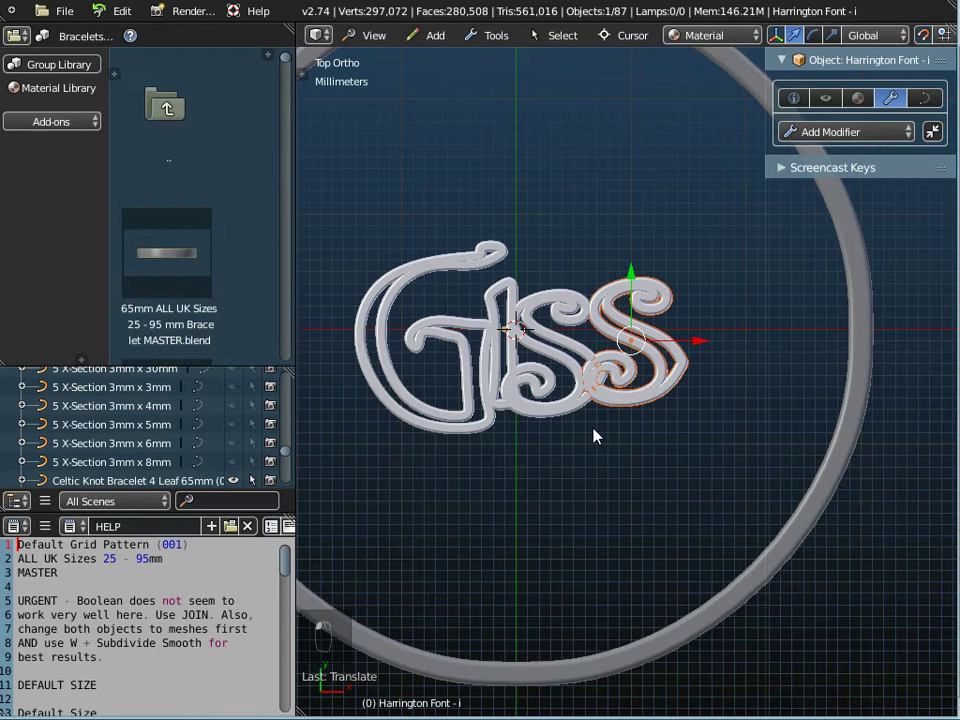
# Step: Append the Harrington Font - e object from Harrington Font - e.blend in the Harrington Font alphabet folder
pyautogui.scroll(-2, 594, 437)
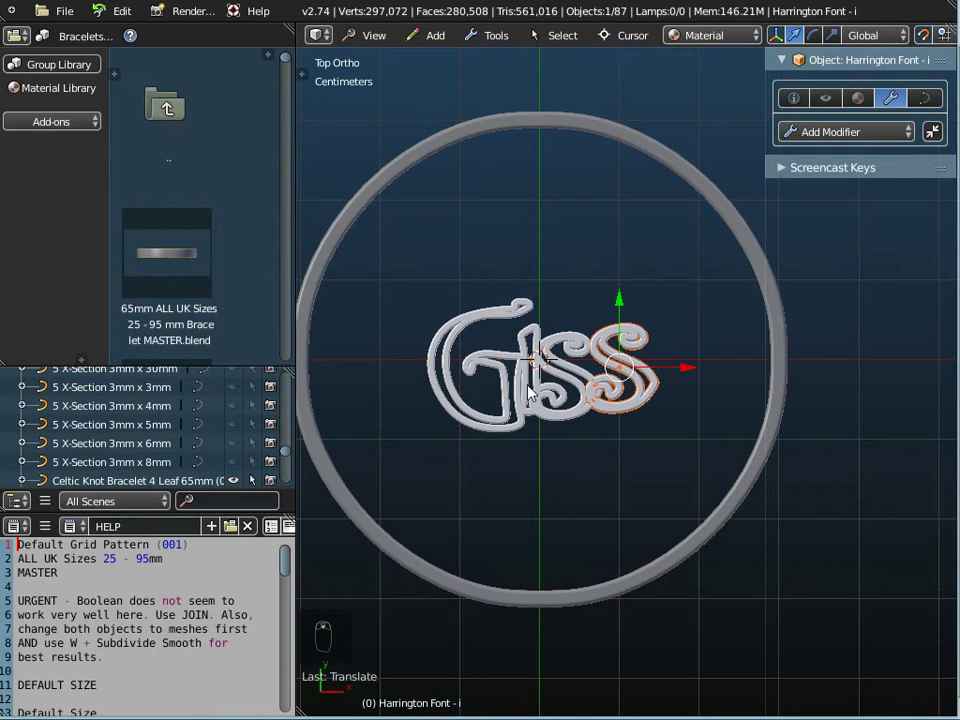
pyautogui.click(64, 11)
pyautogui.click(82, 226)
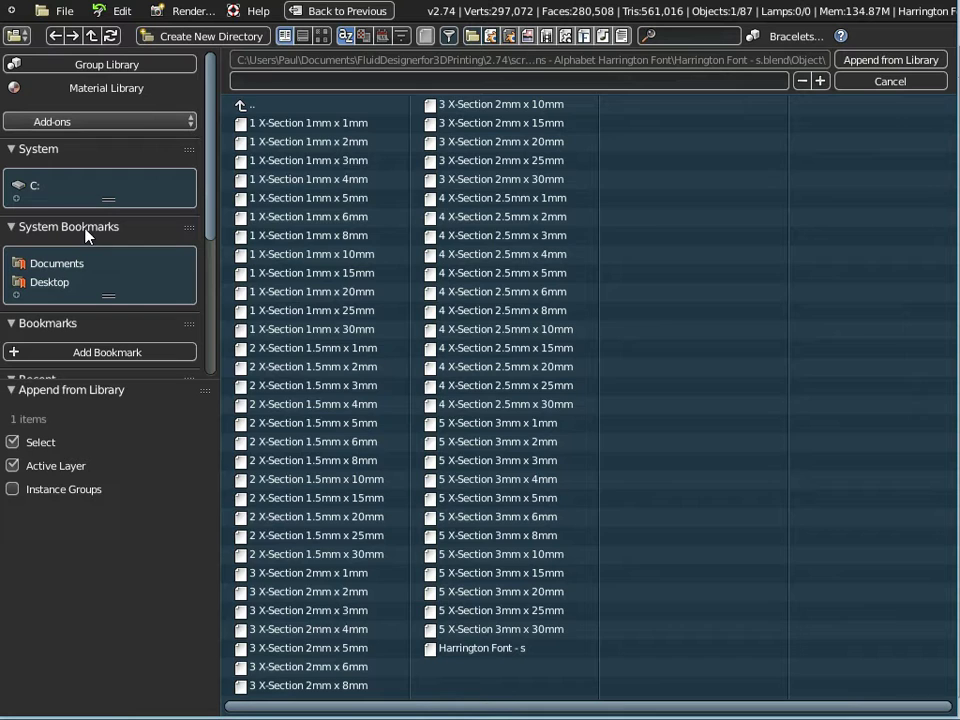
pyautogui.click(242, 107)
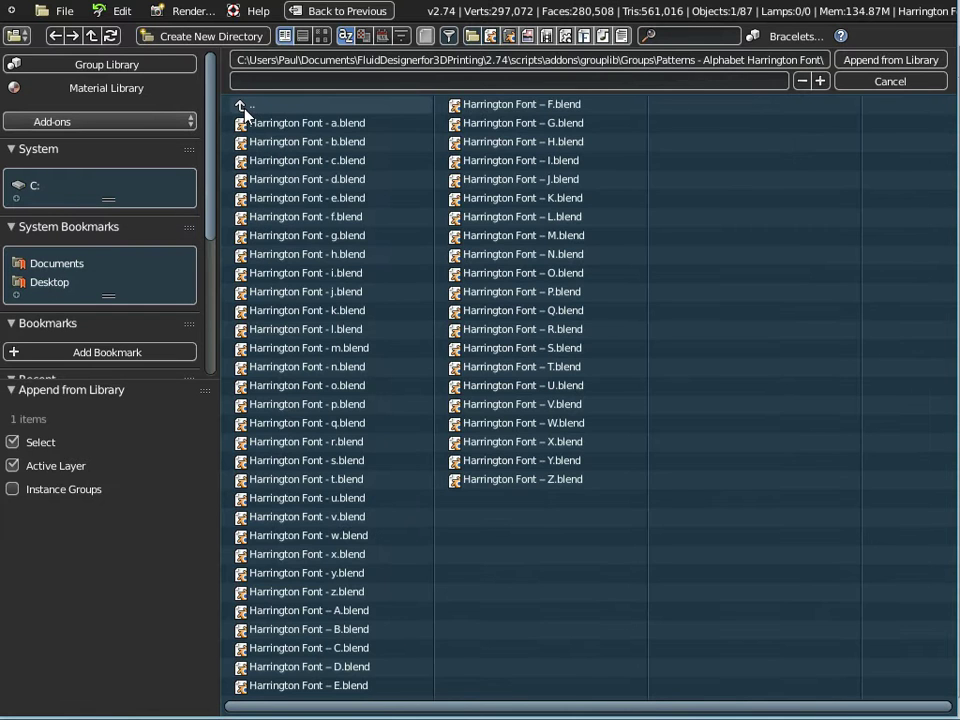
pyautogui.click(279, 198)
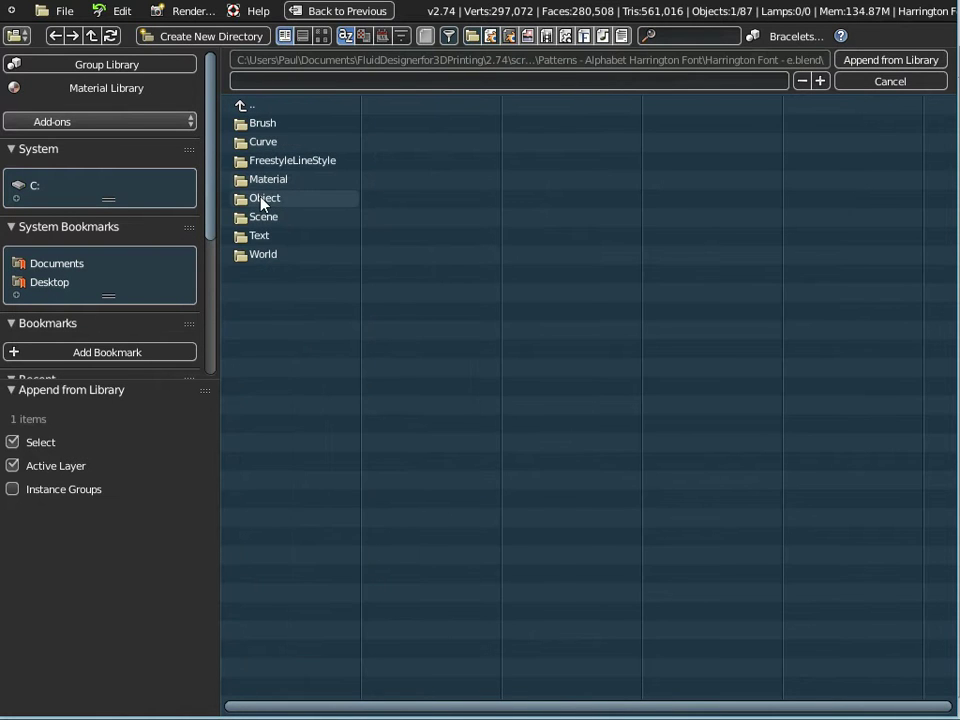
pyautogui.click(275, 198)
pyautogui.click(461, 650)
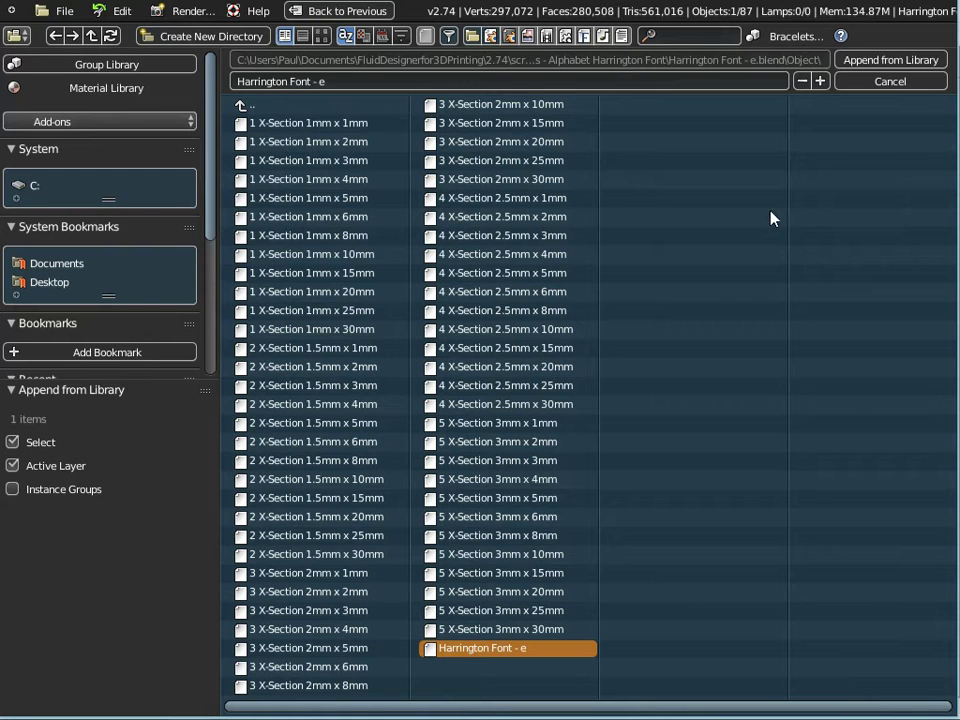
pyautogui.click(861, 60)
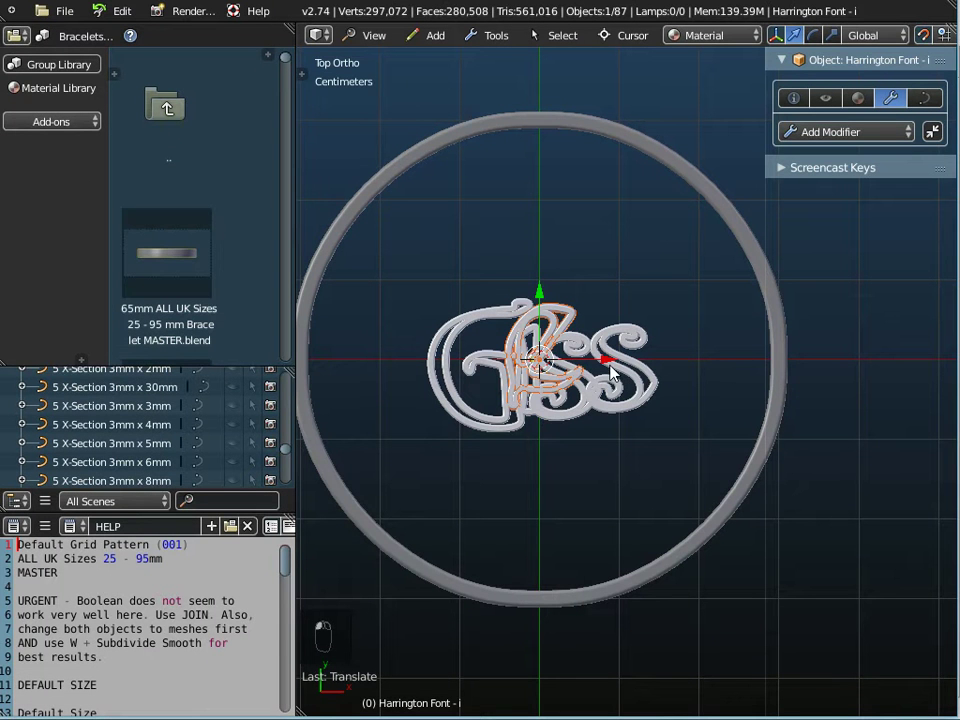
# Step: Move the letter e along X to overlap the second s and lower it 2 mm along Y
pyautogui.scroll(2, 631, 362)
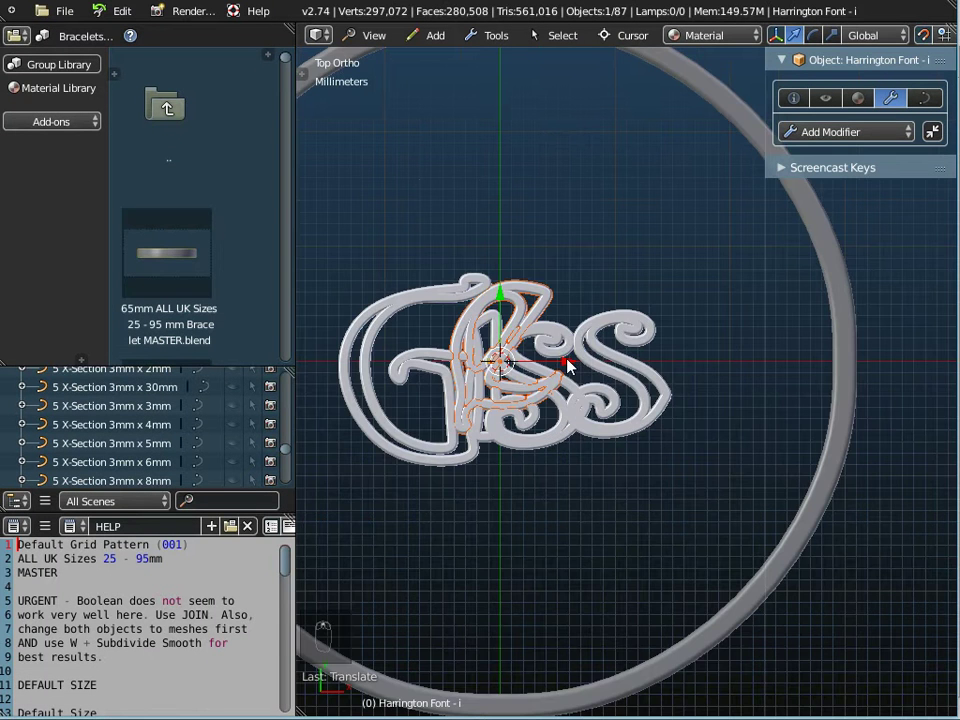
pyautogui.hotkey('shift', 'd')
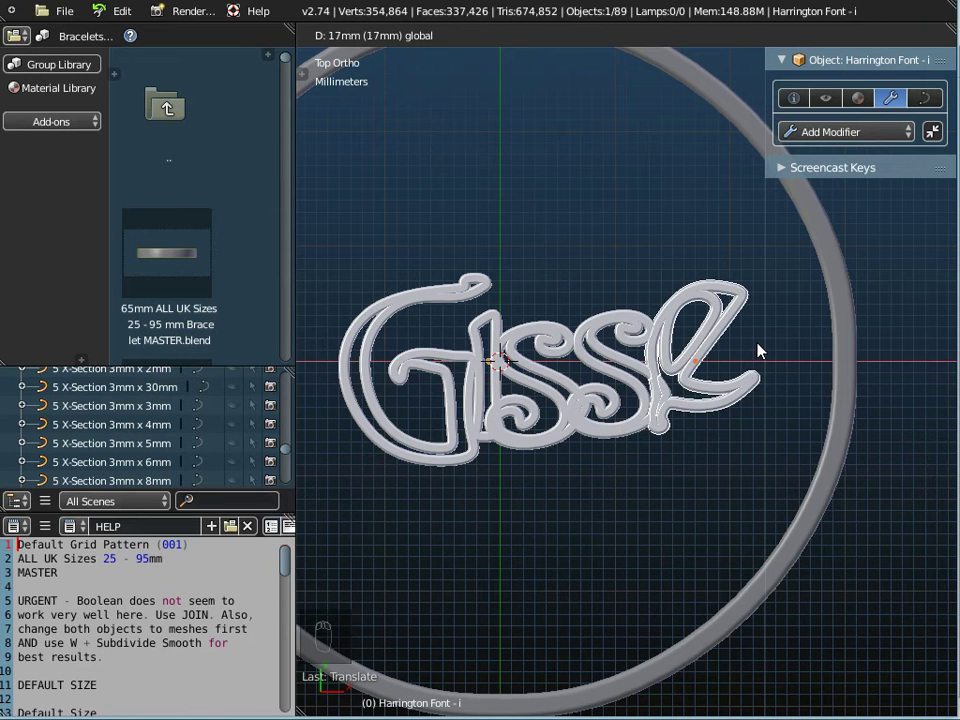
pyautogui.click(750, 349)
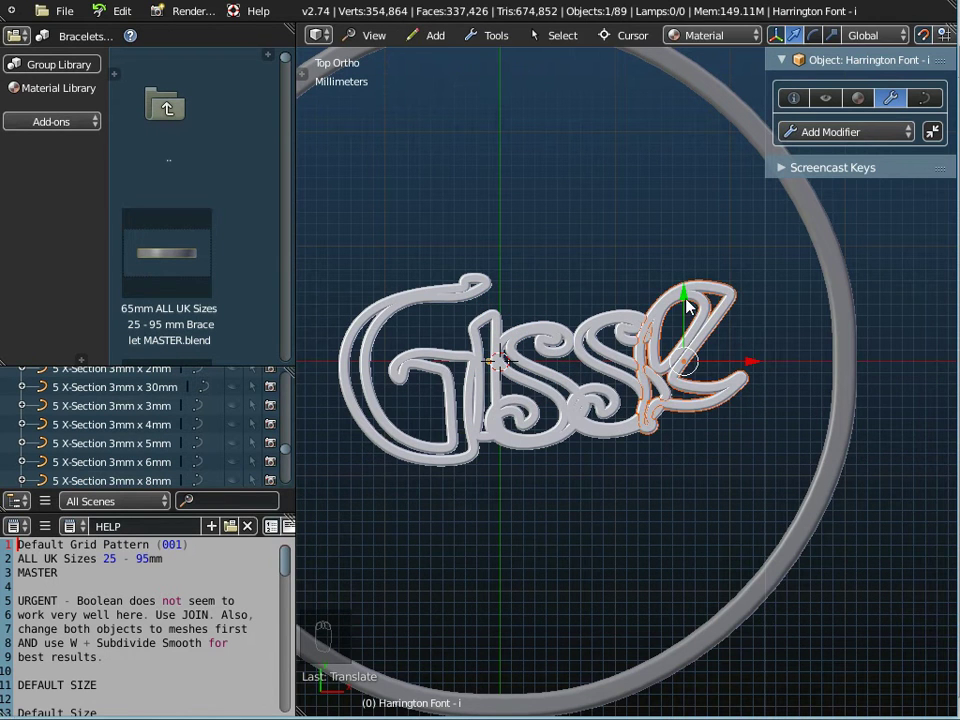
pyautogui.write('gy-2')
pyautogui.press('Return')
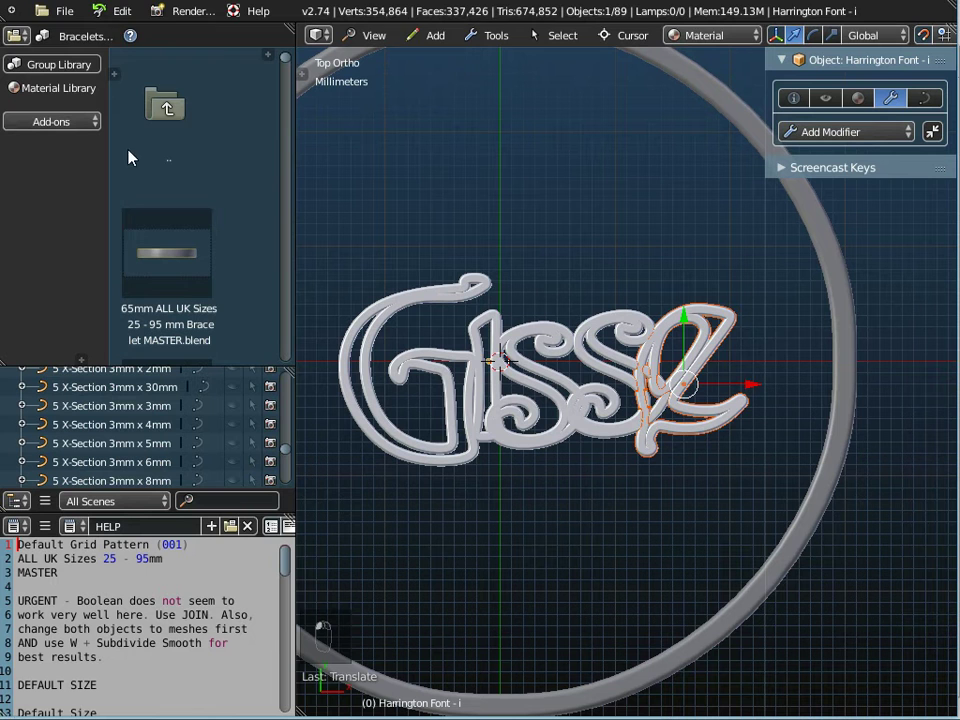
# Step: Append the Harrington Font - l object from Harrington Font - l.blend in the Harrington Font alphabet folder
pyautogui.click(62, 11)
pyautogui.click(95, 232)
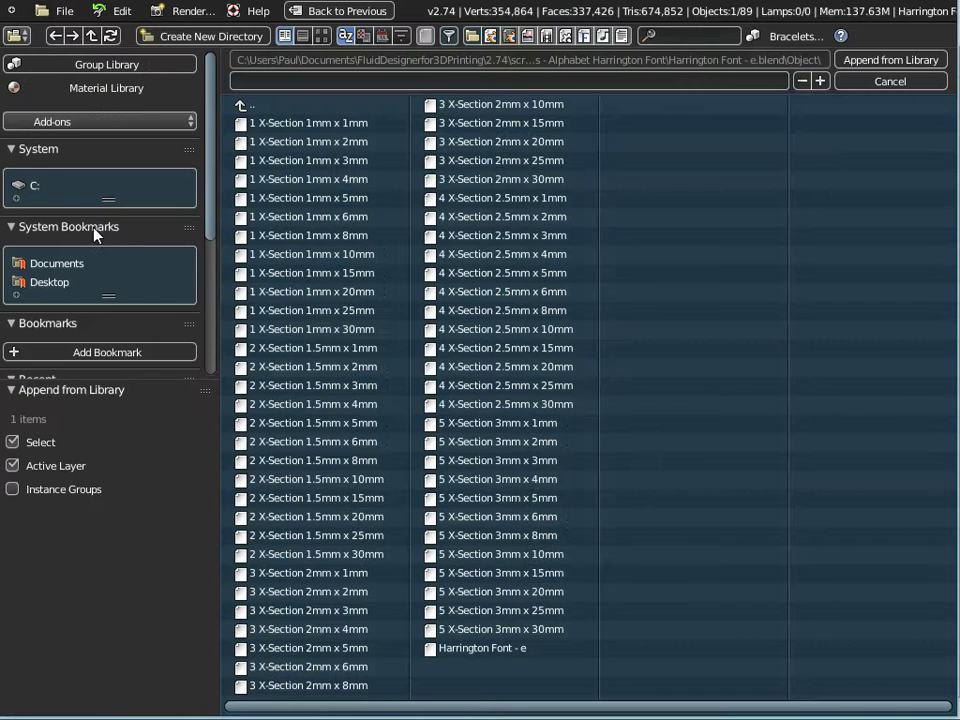
pyautogui.click(240, 106)
pyautogui.click(240, 106)
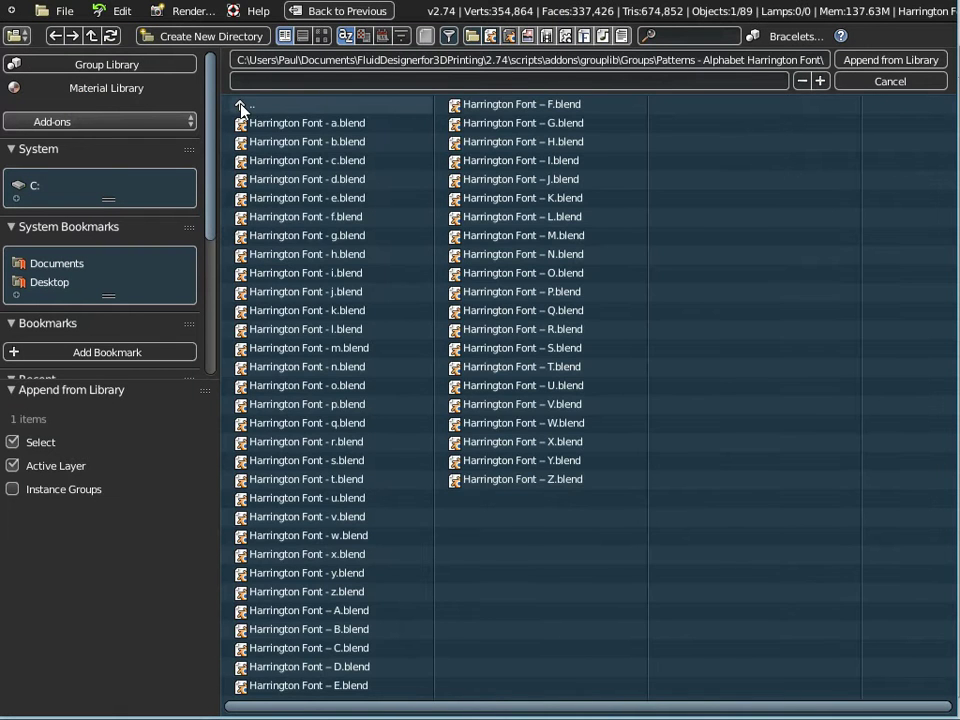
pyautogui.click(293, 336)
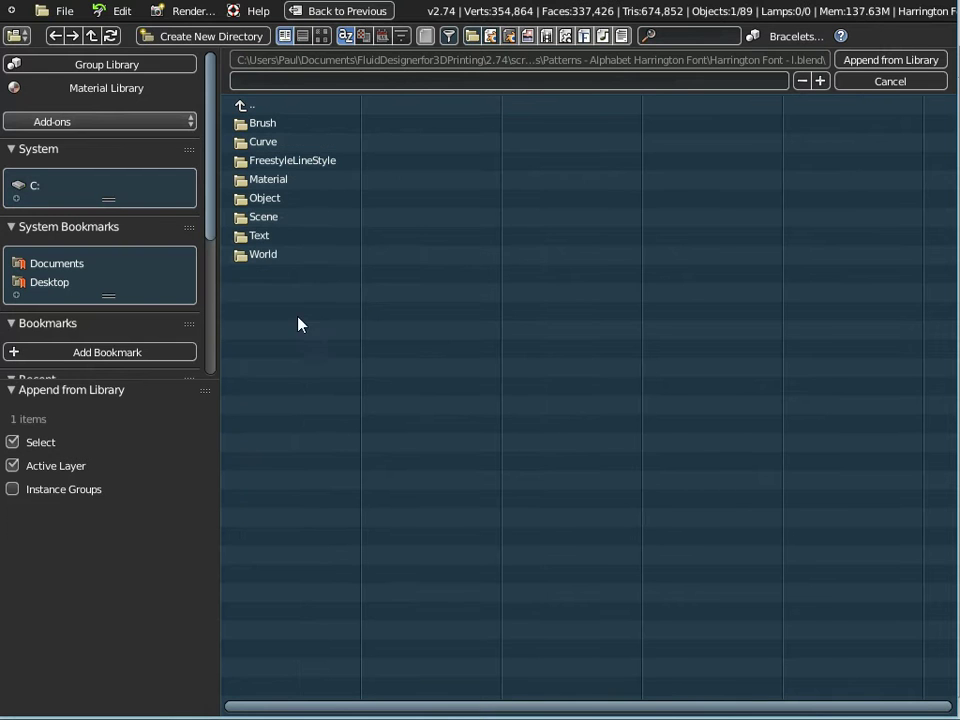
pyautogui.click(266, 199)
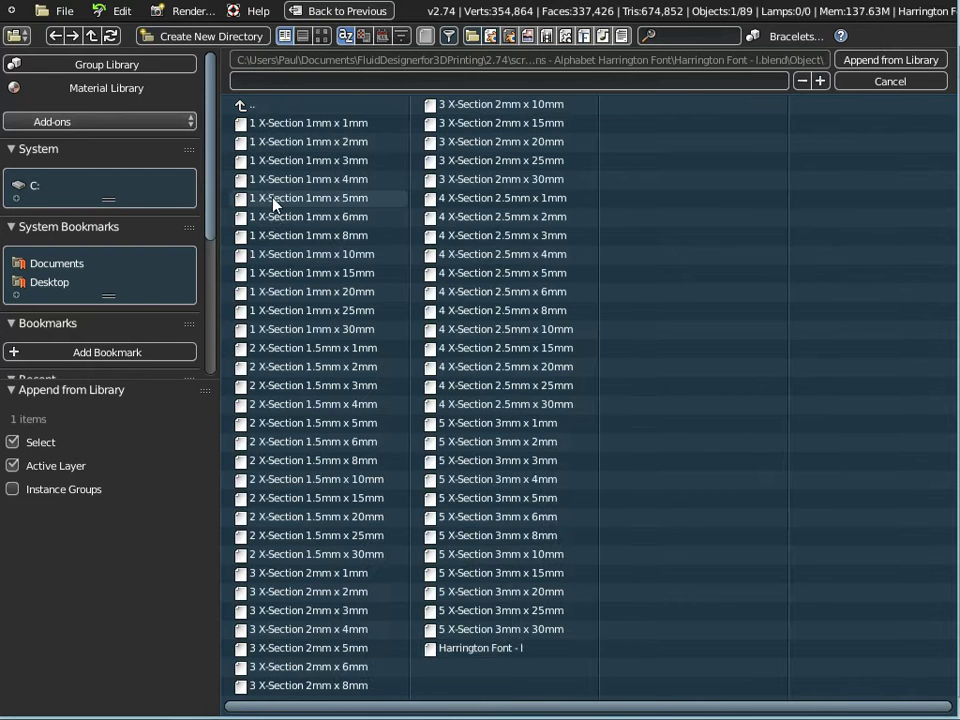
pyautogui.click(481, 648)
pyautogui.click(890, 60)
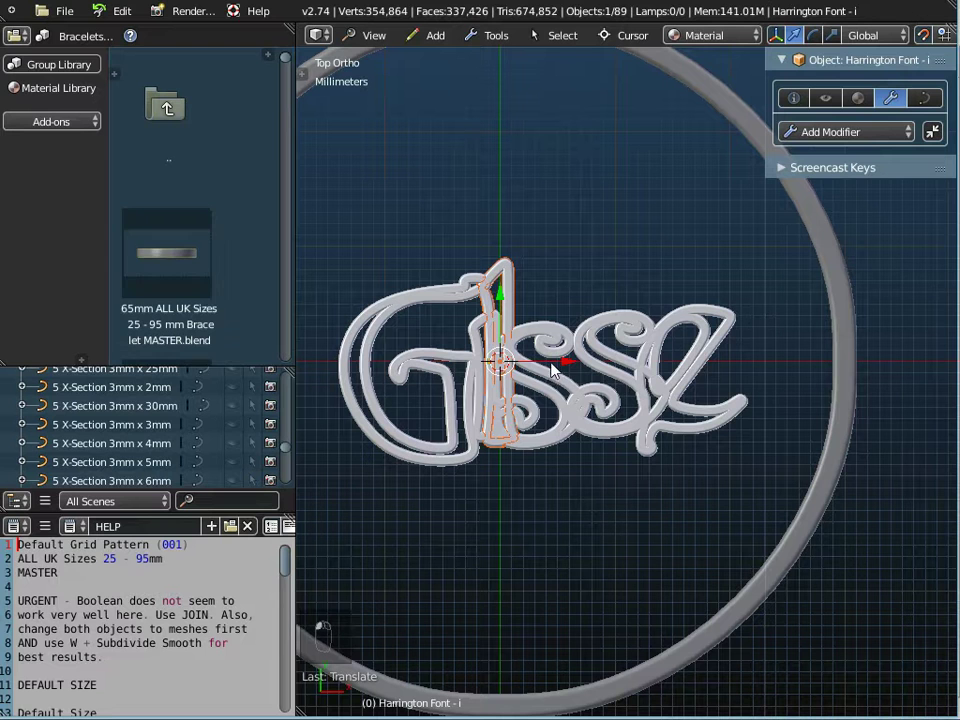
# Step: Move the letter l along X to overlap the end of the e and lower it slightly along Y
pyautogui.press('g')
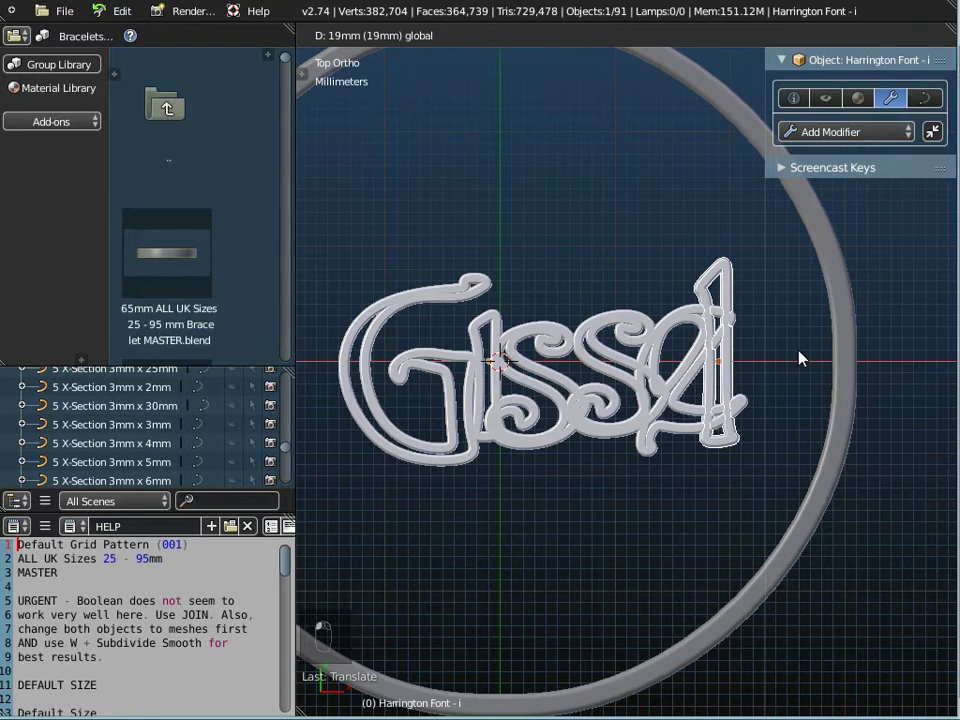
pyautogui.click(804, 354)
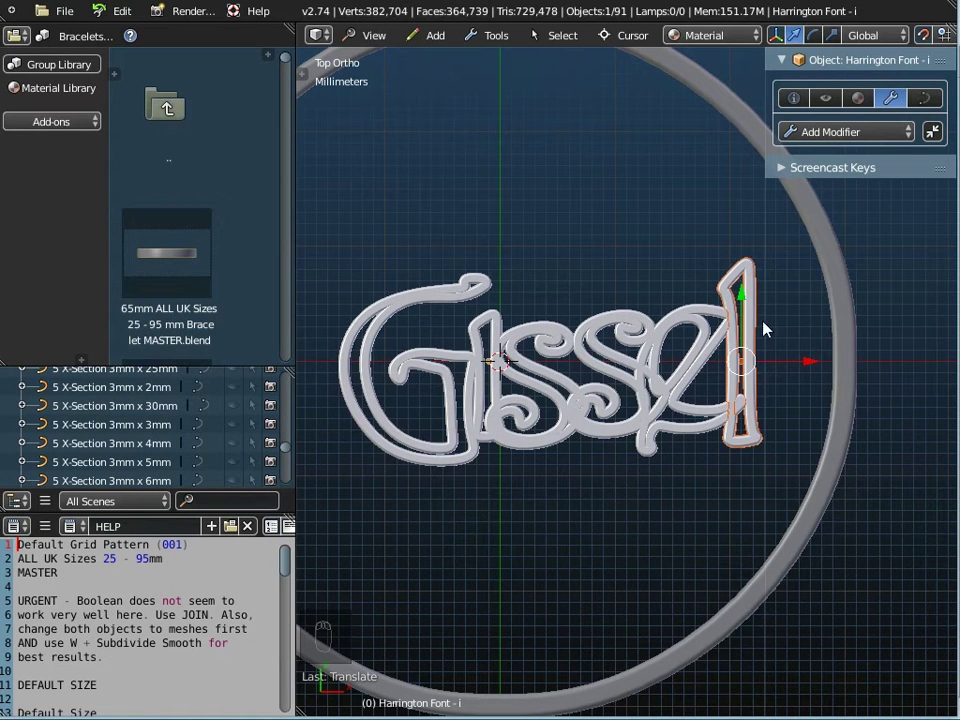
pyautogui.moveTo(744, 300); pyautogui.dragTo(737, 316)
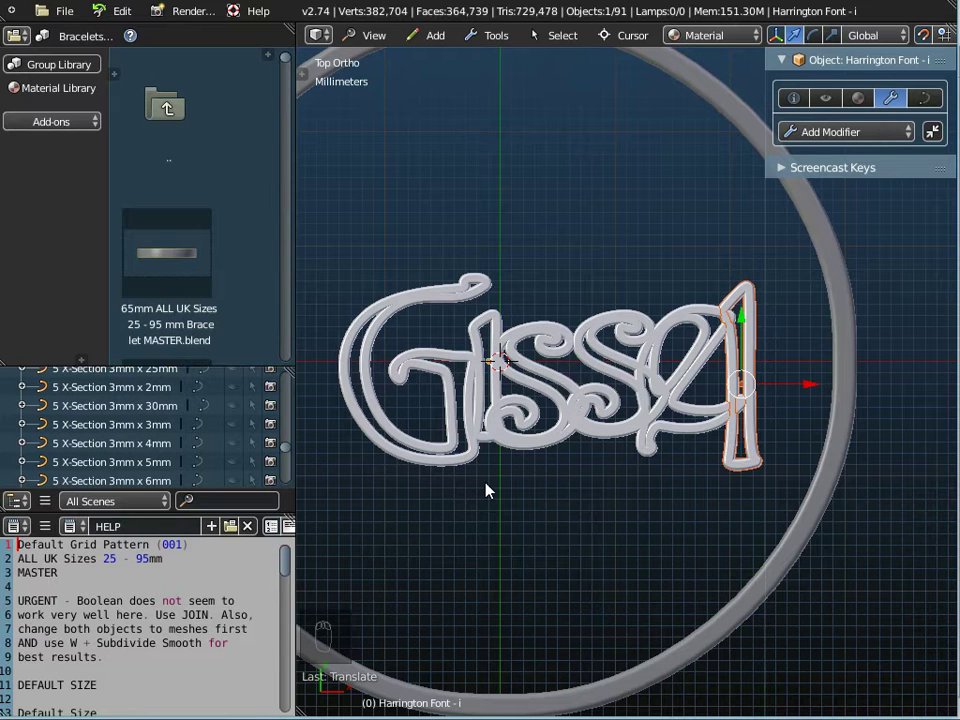
pyautogui.scroll(-1, 487, 490)
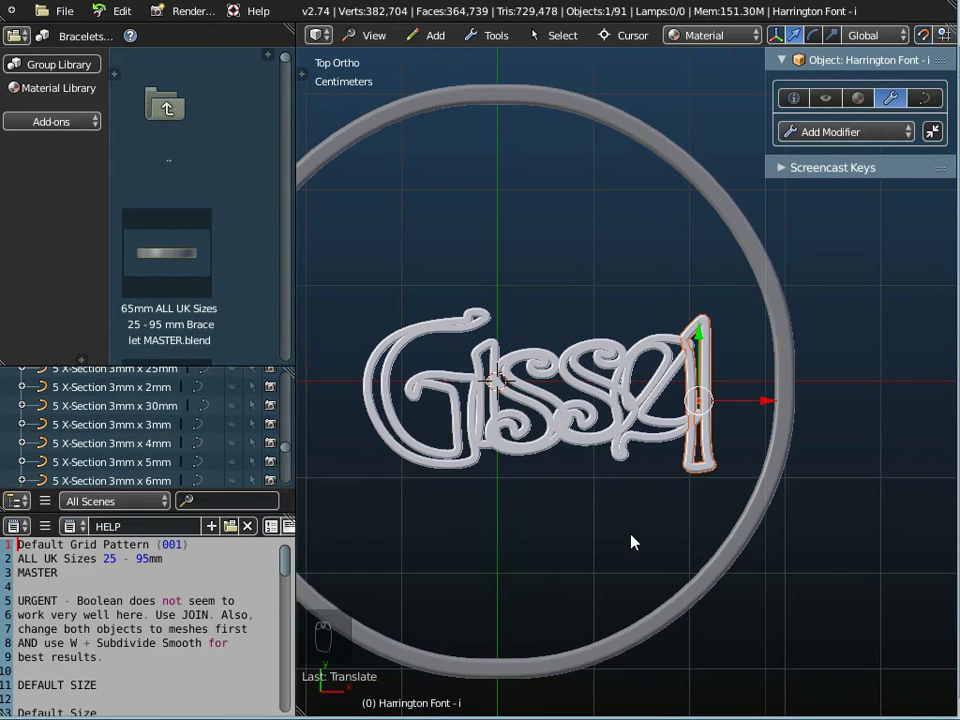
pyautogui.keyDown('shift'); pyautogui.moveTo(447, 572); pyautogui.dragTo(426, 514, button='middle'); pyautogui.keyUp('shift')
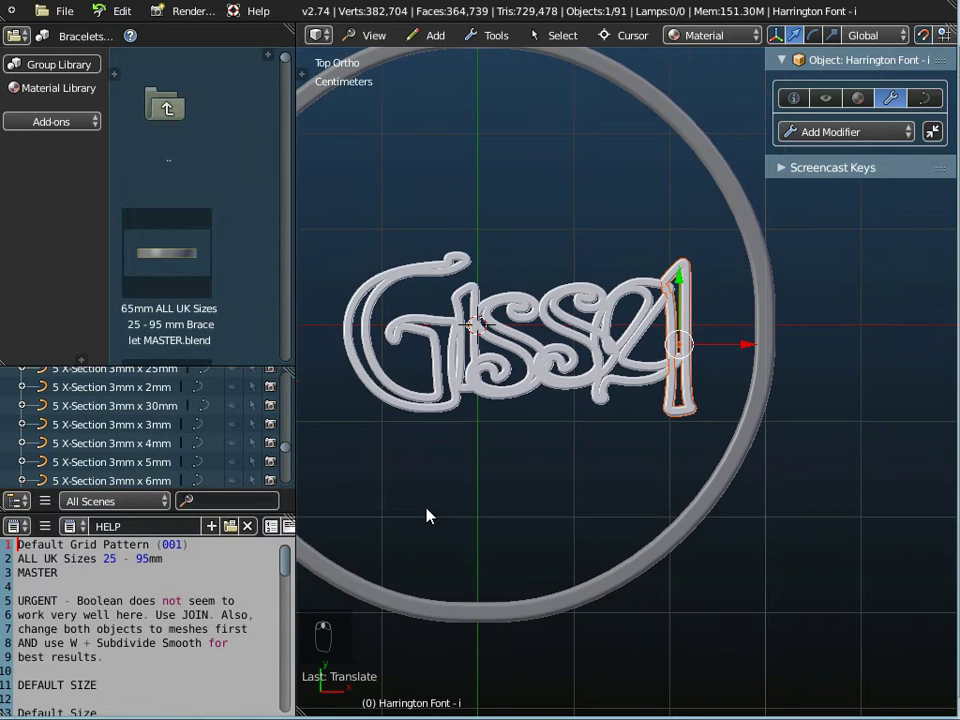
pyautogui.scroll(1, 541, 447)
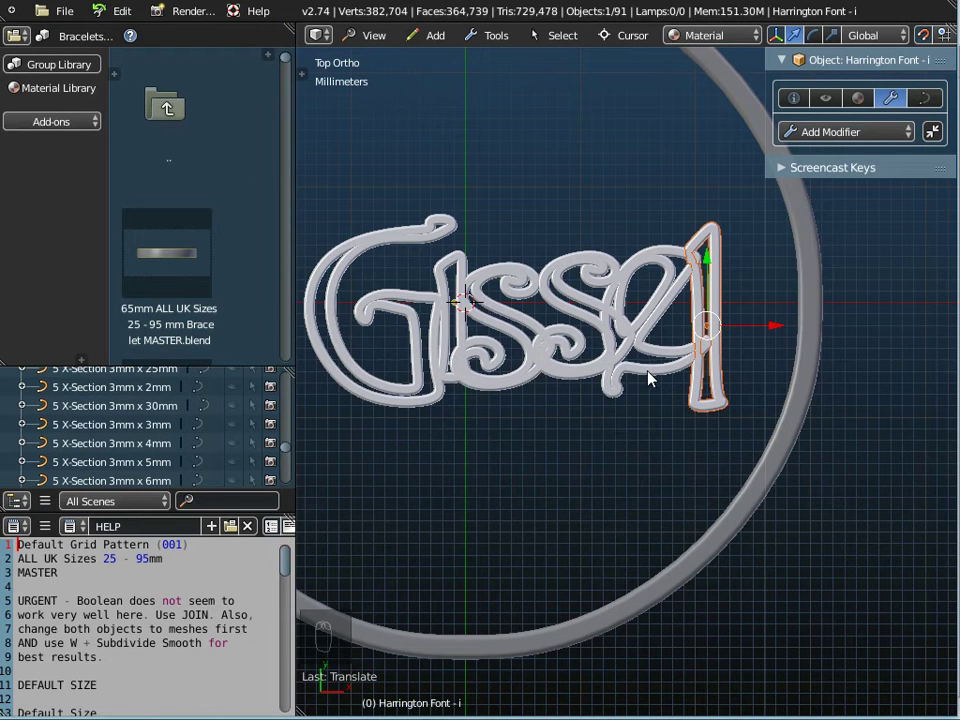
# Step: Select all six Harrington Font letters, with the G as the active object, and join them into one object
pyautogui.scroll(-5, 189, 439)
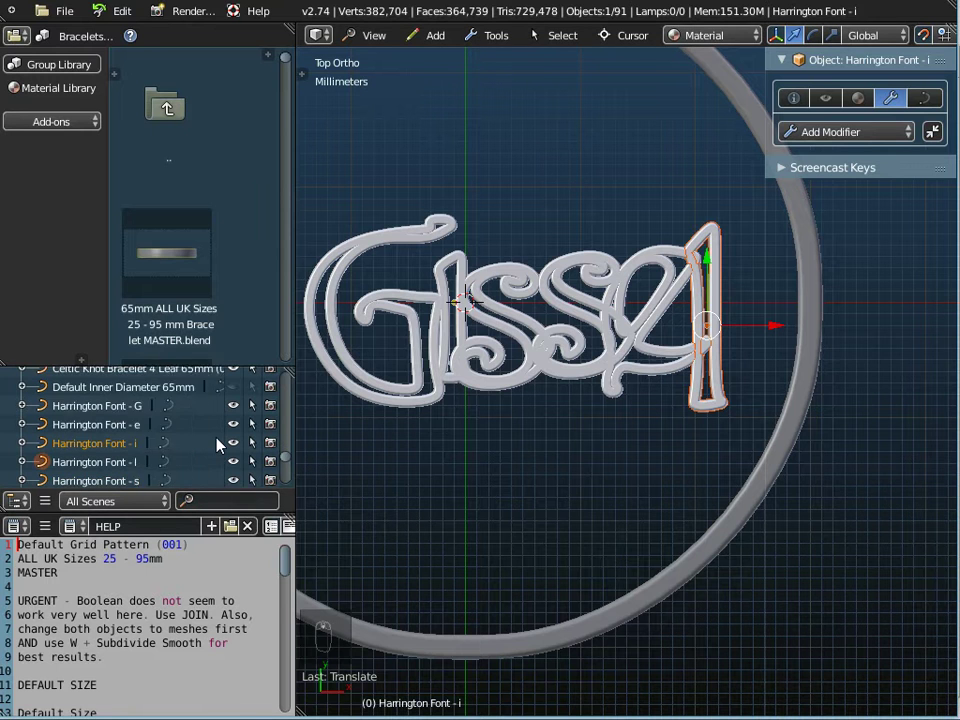
pyautogui.scroll(2, 105, 410)
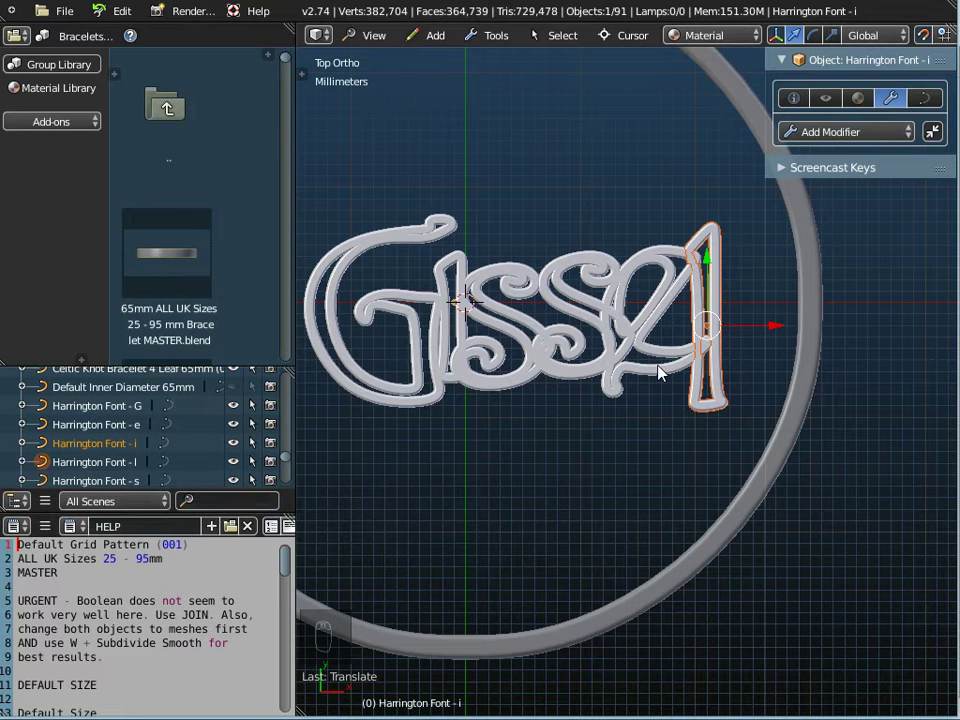
pyautogui.keyDown('shift'); pyautogui.rightClick(617, 377); pyautogui.keyUp('shift')
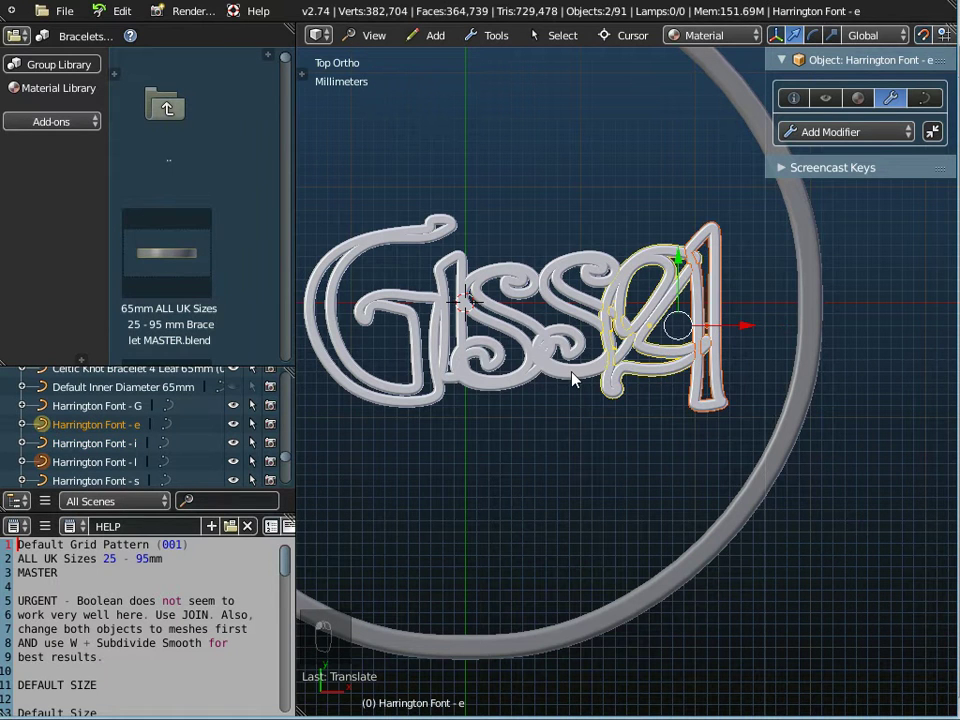
pyautogui.keyDown('shift'); pyautogui.rightClick(575, 378); pyautogui.keyUp('shift')
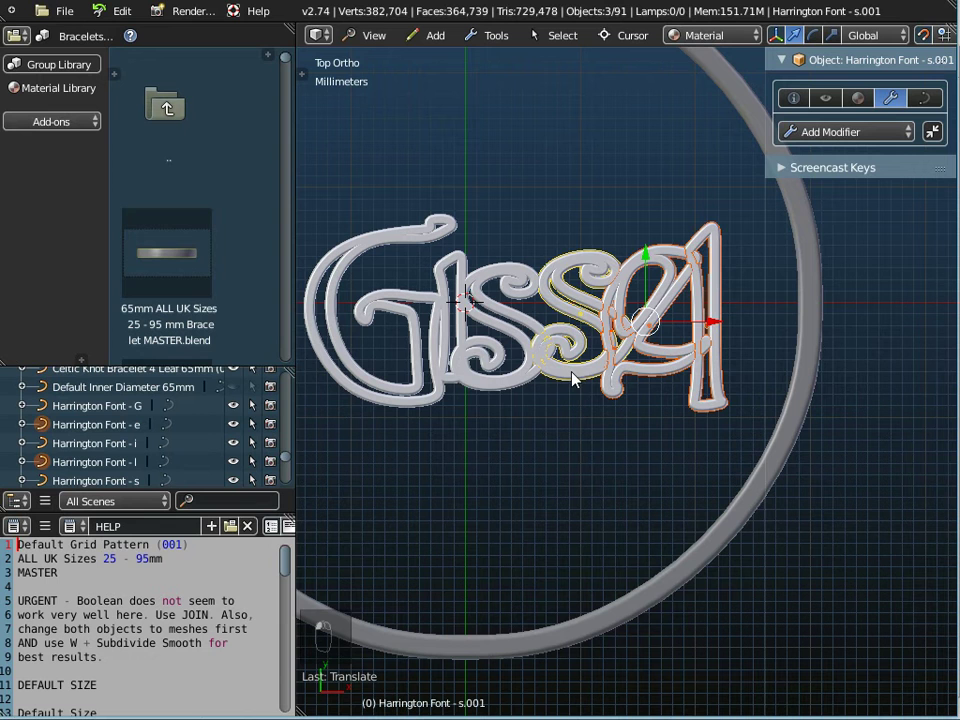
pyautogui.keyDown('shift'); pyautogui.rightClick(510, 388); pyautogui.keyUp('shift')
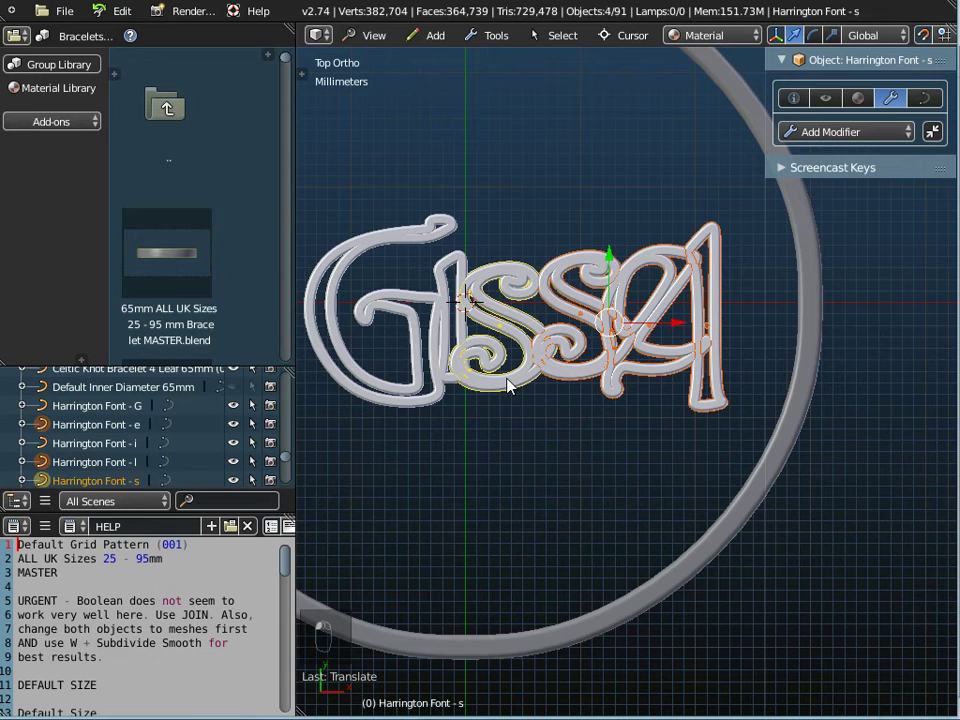
pyautogui.keyDown('shift'); pyautogui.rightClick(450, 268); pyautogui.keyUp('shift')
pyautogui.keyDown('shift'); pyautogui.rightClick(428, 250); pyautogui.keyUp('shift')
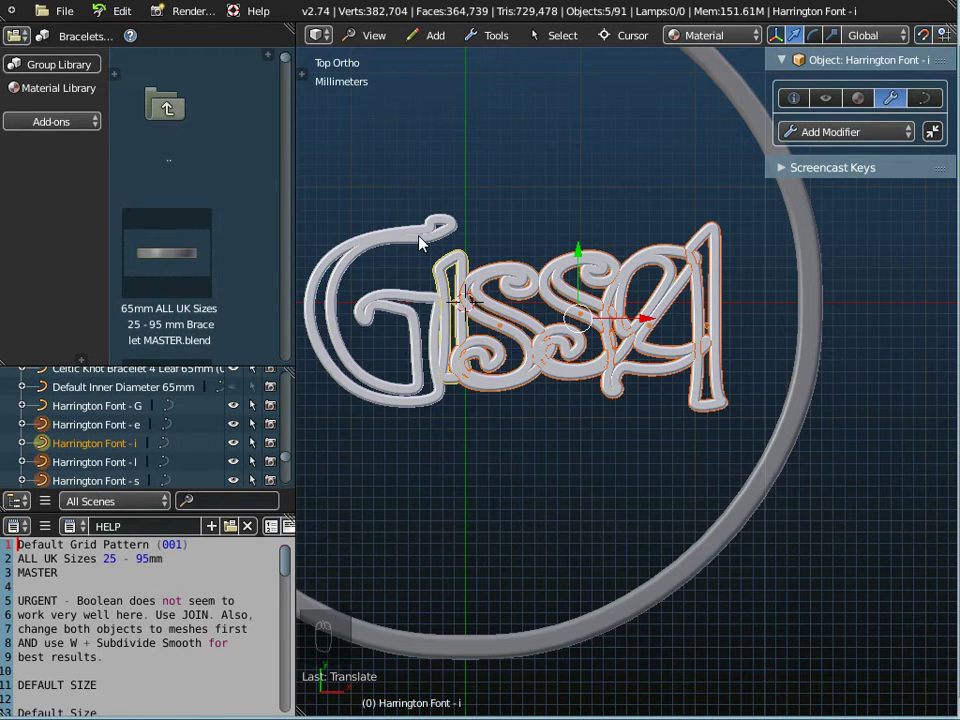
pyautogui.keyDown('shift'); pyautogui.rightClick(420, 243); pyautogui.keyUp('shift')
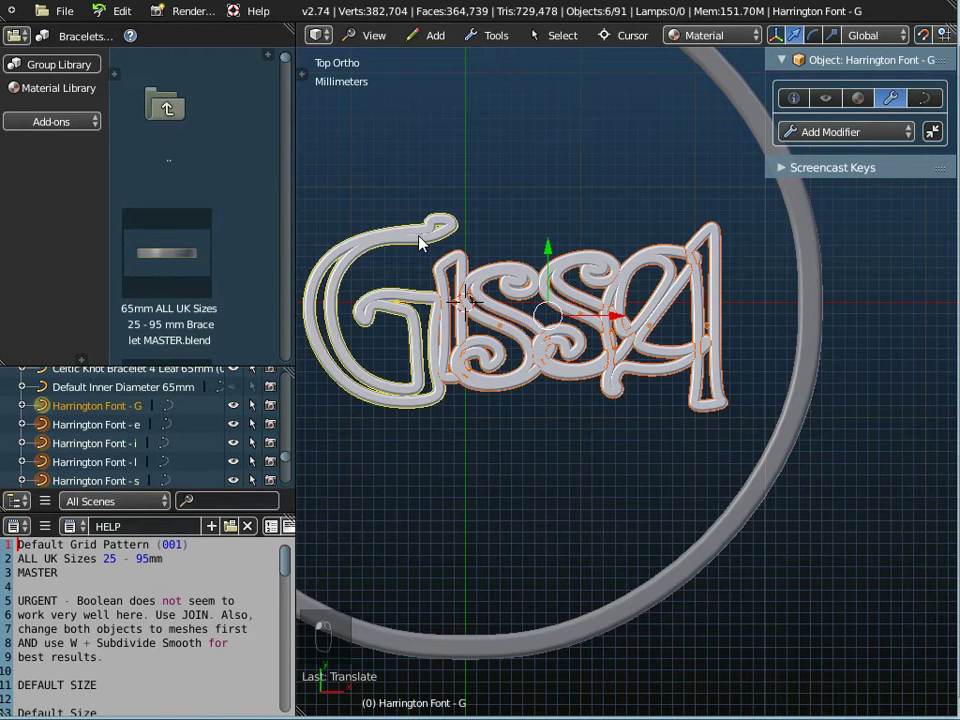
pyautogui.click(490, 36)
pyautogui.moveTo(505, 58)
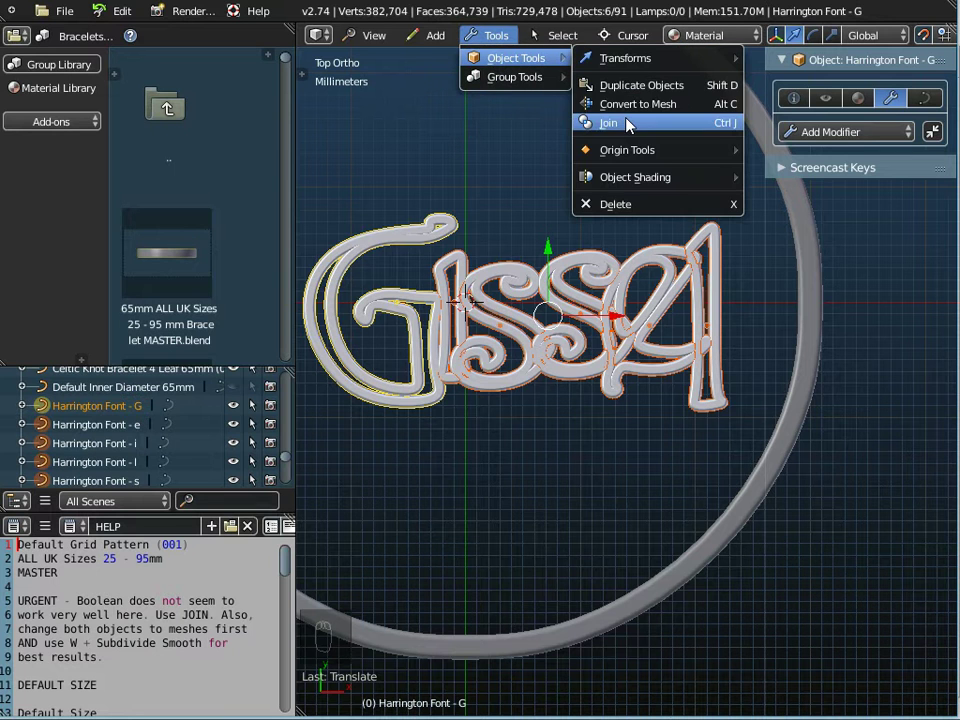
pyautogui.click(628, 123)
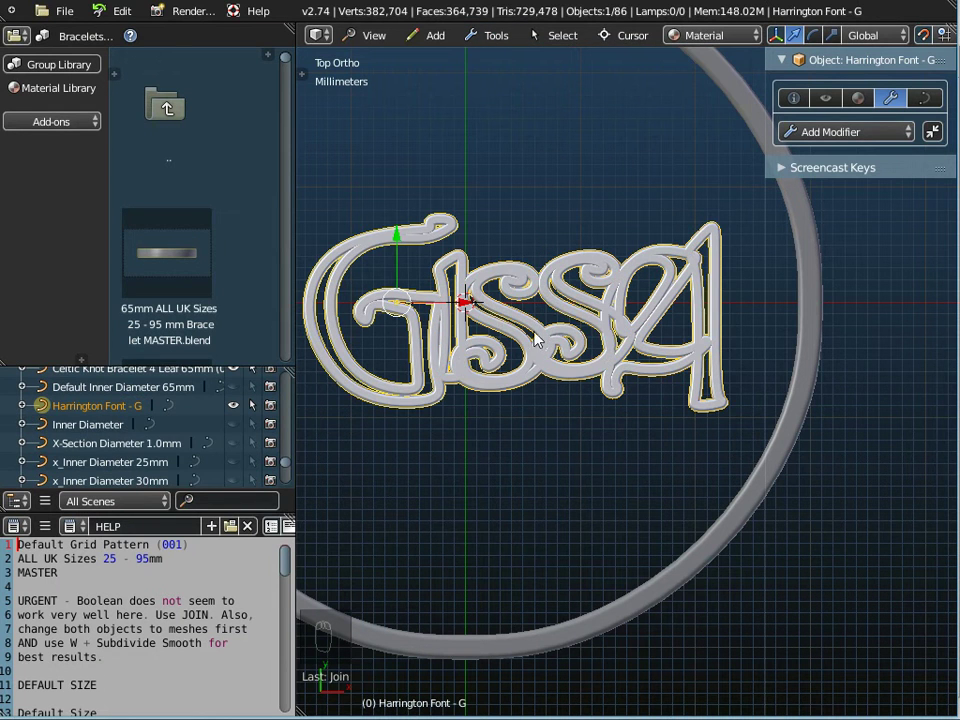
# Step: Set the origin of the joined Harrington Font - G lettering to its geometry
pyautogui.click(90, 388)
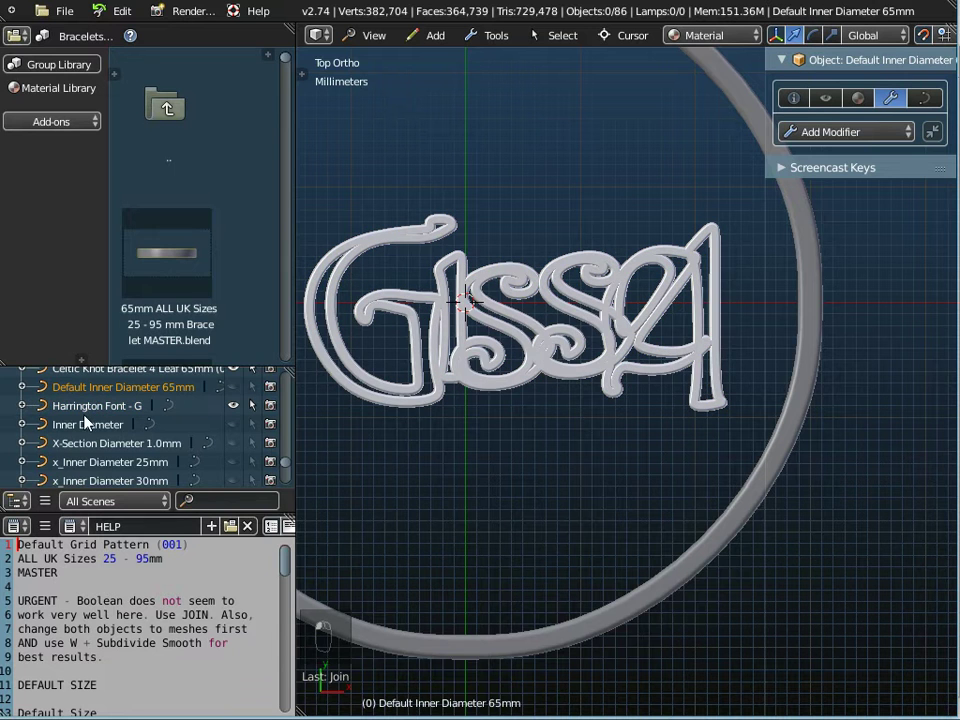
pyautogui.click(76, 406)
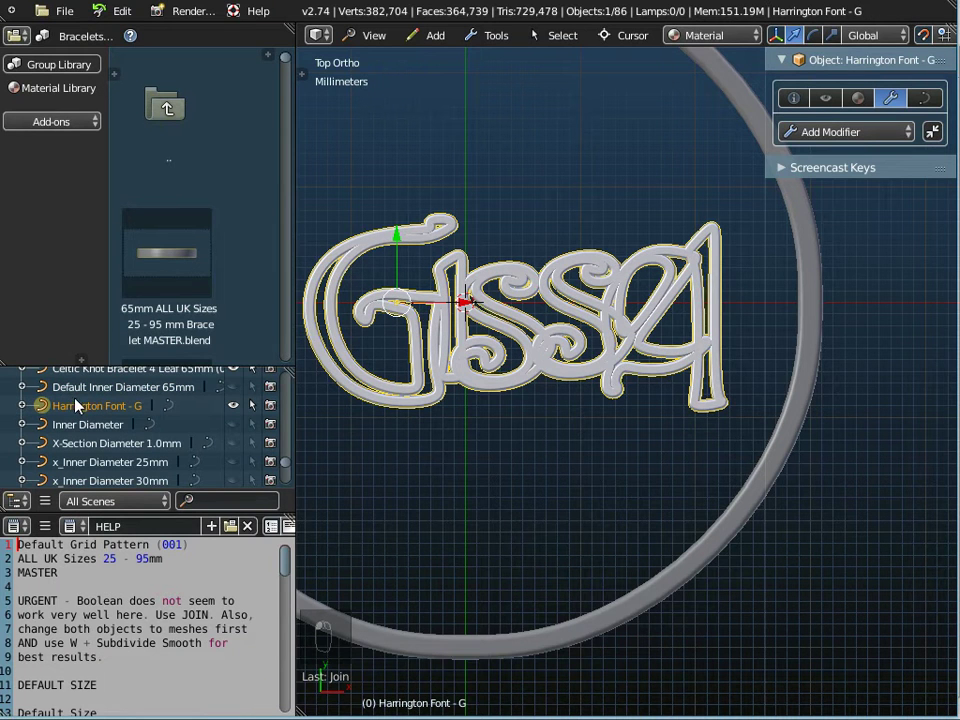
pyautogui.scroll(-1, 482, 388)
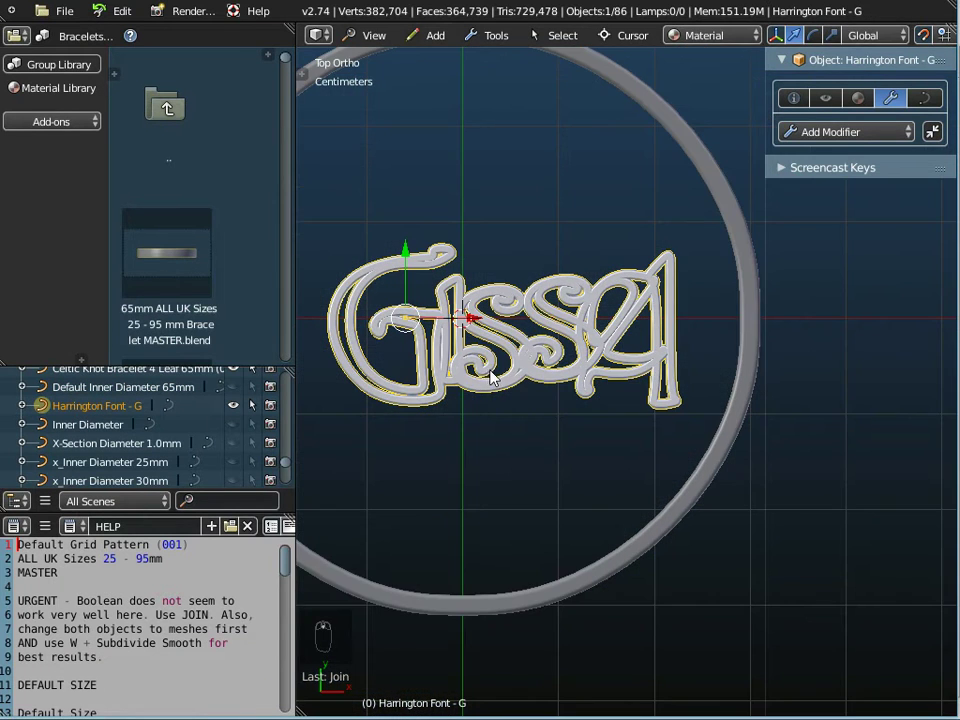
pyautogui.click(496, 35)
pyautogui.moveTo(492, 59)
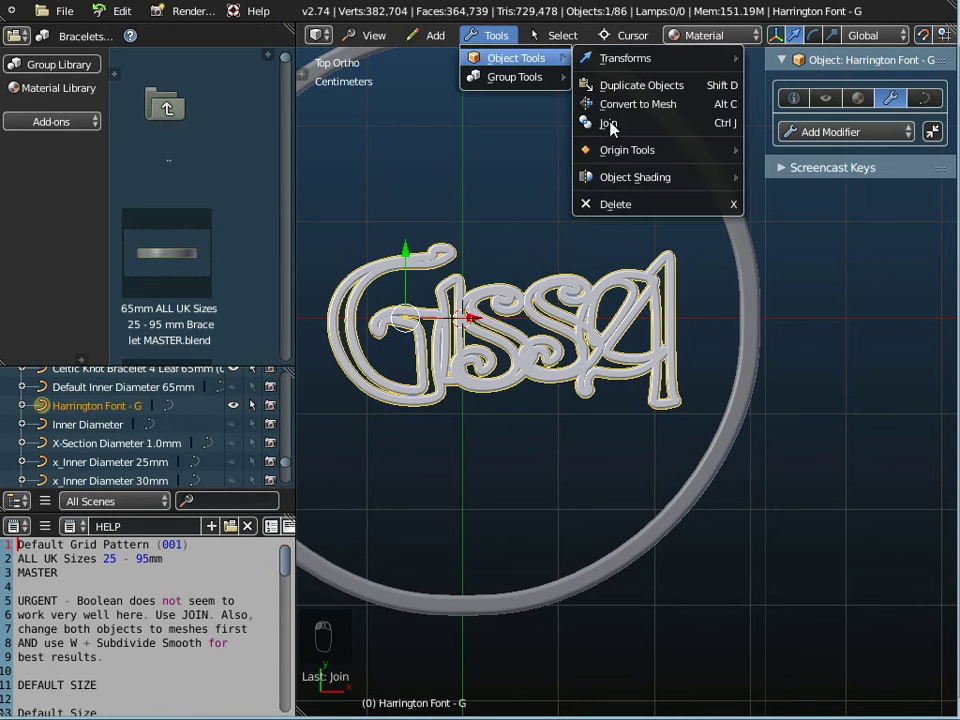
pyautogui.moveTo(617, 150)
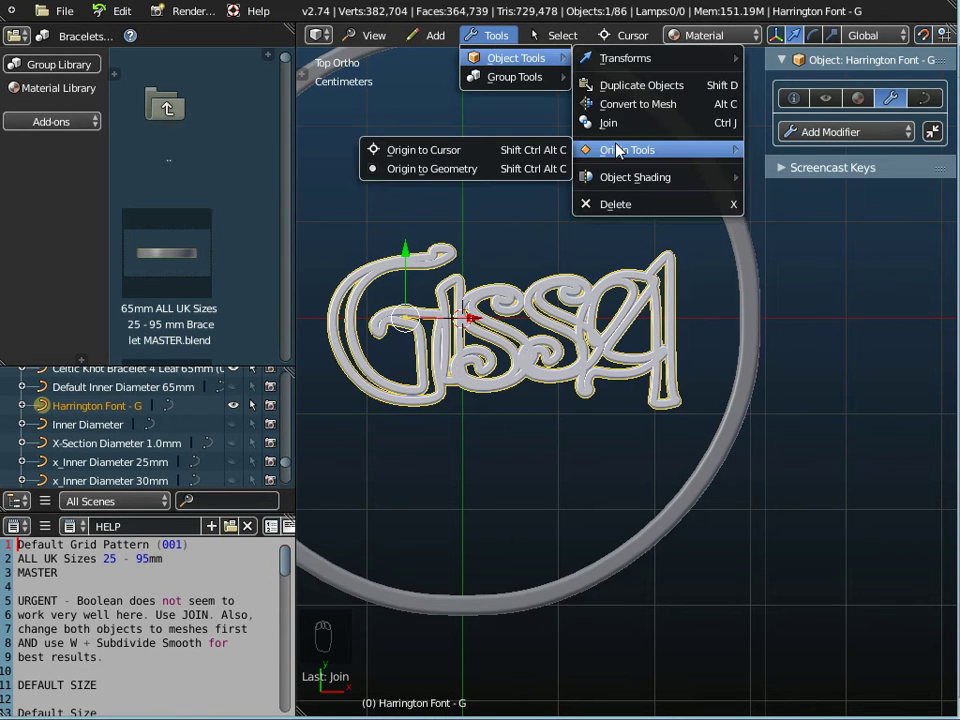
pyautogui.click(472, 169)
# Step: Rotate the joined lettering 90° about the global X axis and 180° about the Z axis
pyautogui.scroll(-3, 492, 446)
pyautogui.moveTo(504, 429)
pyautogui.mouseDown(button='middle')
pyautogui.moveTo(503, 527)
pyautogui.moveTo(512, 327)
pyautogui.moveTo(497, 441)
pyautogui.mouseUp(button='middle')
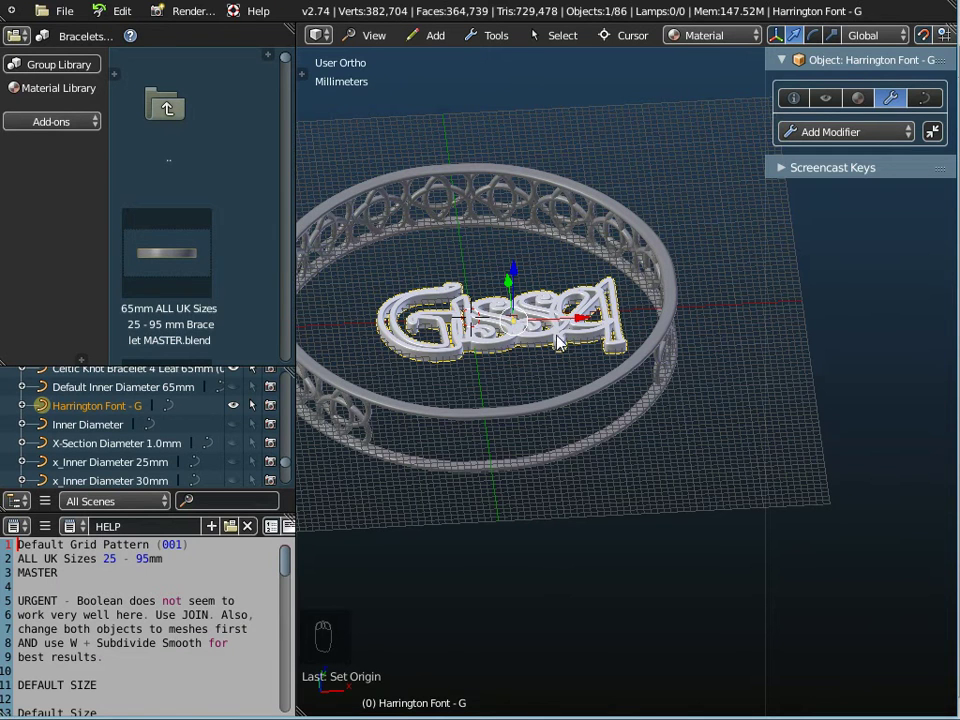
pyautogui.press('r')
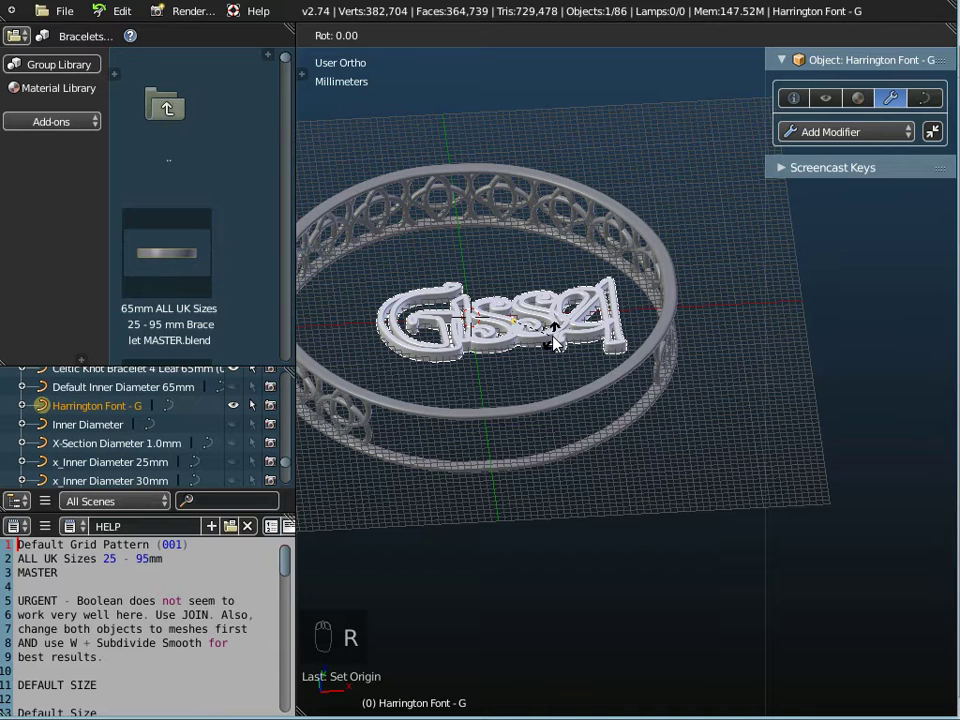
pyautogui.write('x')
pyautogui.write('90')
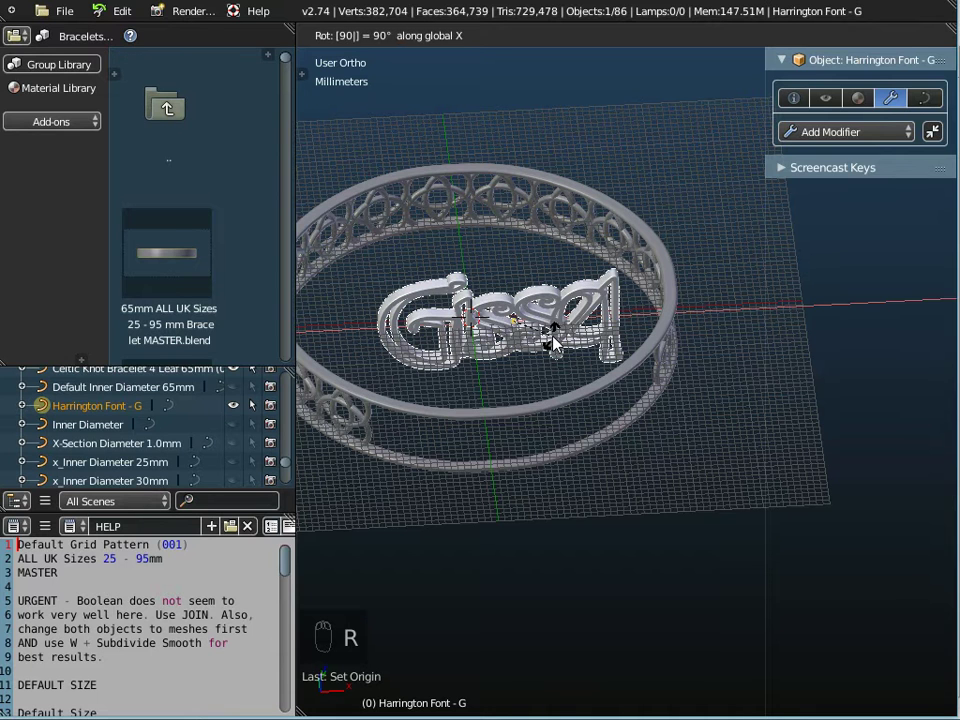
pyautogui.press('Return')
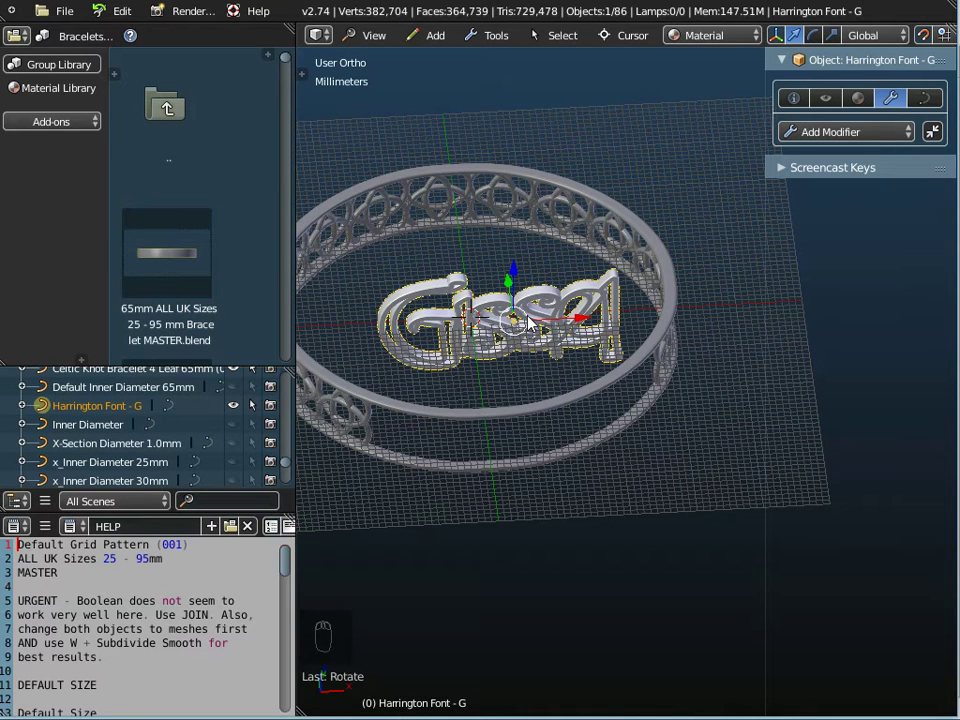
pyautogui.moveTo(514, 377); pyautogui.dragTo(508, 235, button='middle')
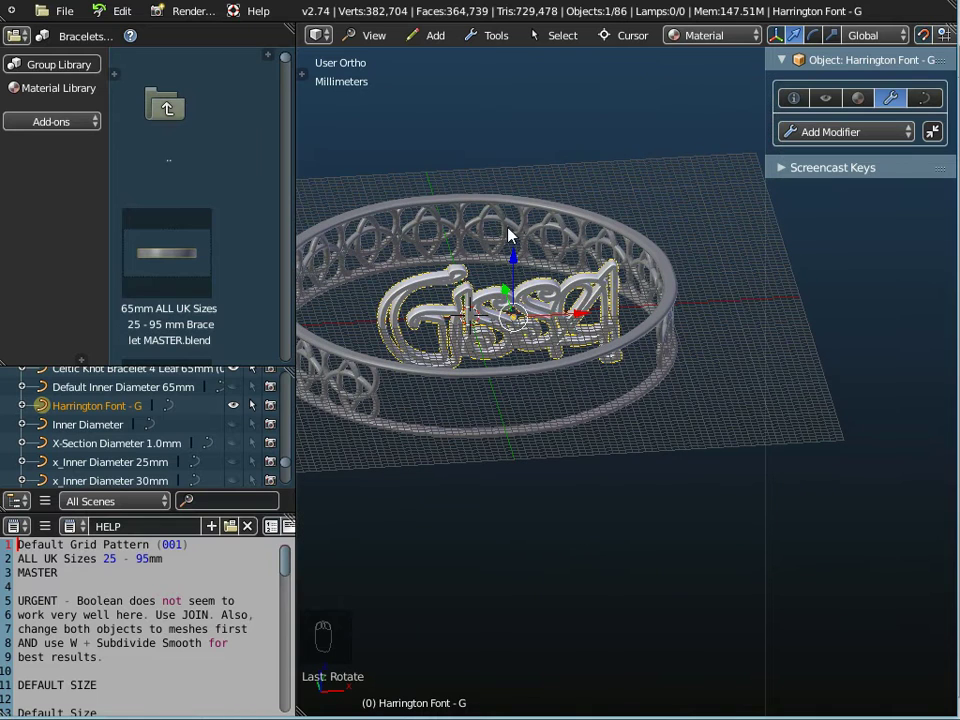
pyautogui.write('rz180')
pyautogui.click(513, 287)
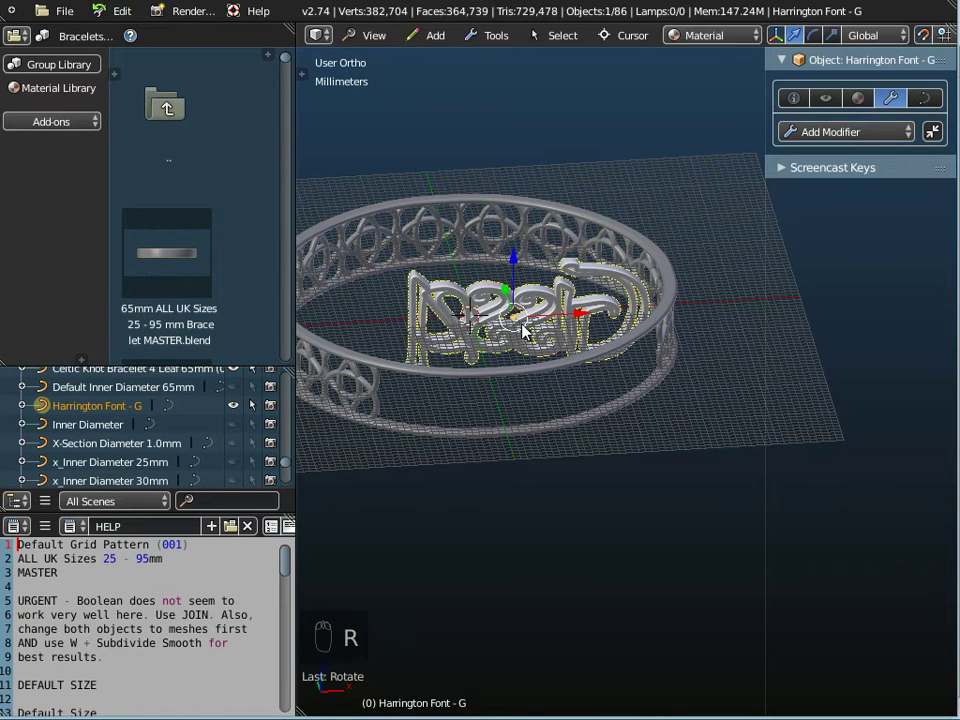
# Step: Add a Curve modifier to the joined lettering and choose x_Inner Diameter 60mm as its deforming curve object
pyautogui.scroll(1, 578, 320)
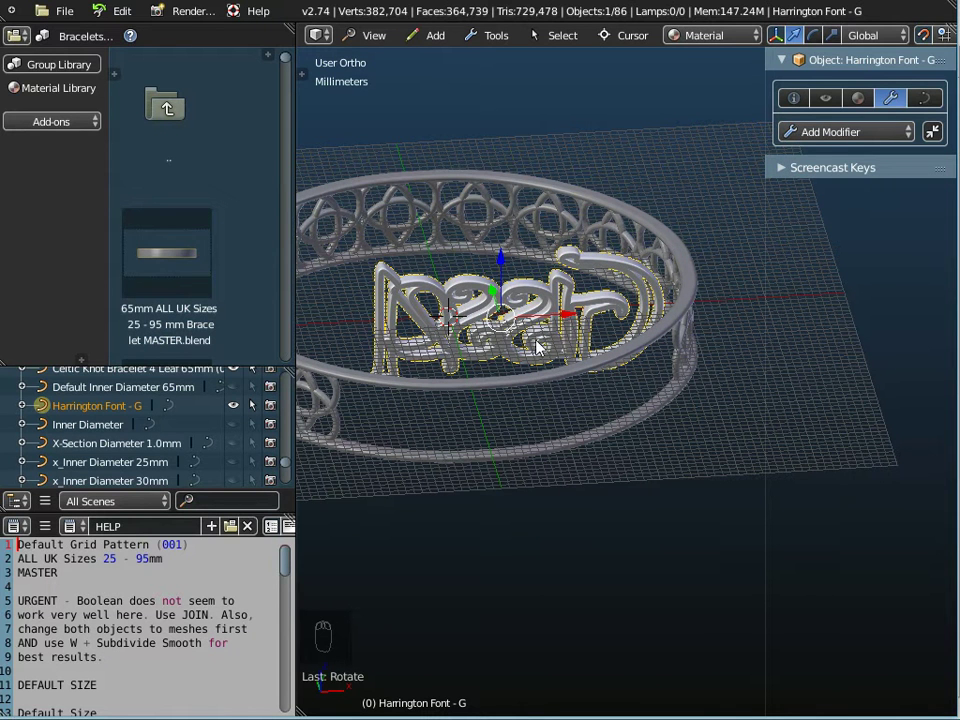
pyautogui.moveTo(530, 343); pyautogui.dragTo(523, 390, button='middle')
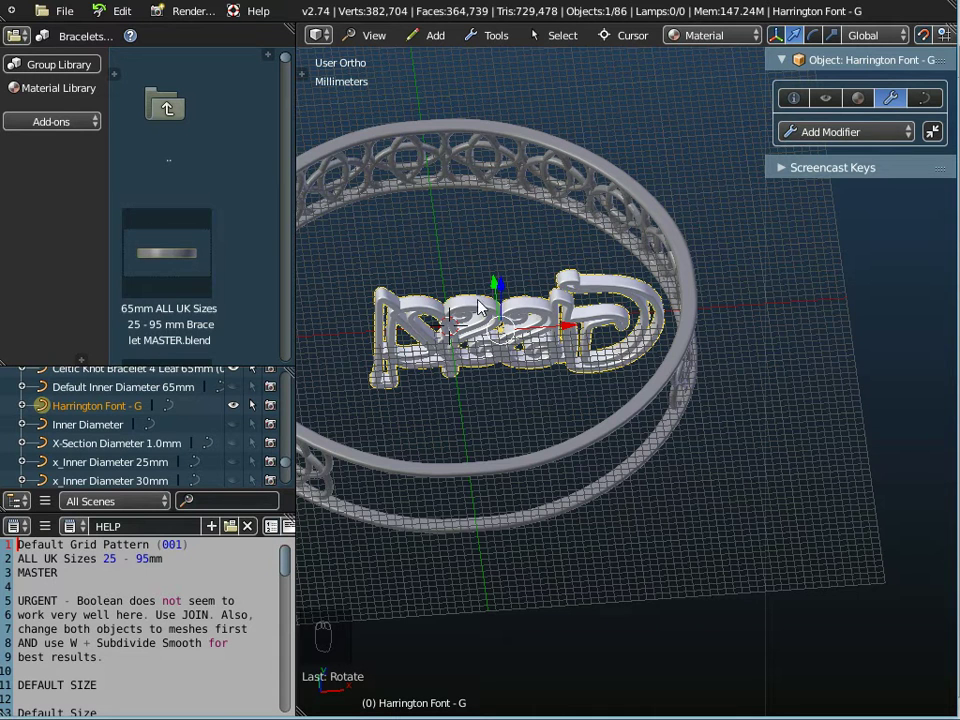
pyautogui.click(843, 132)
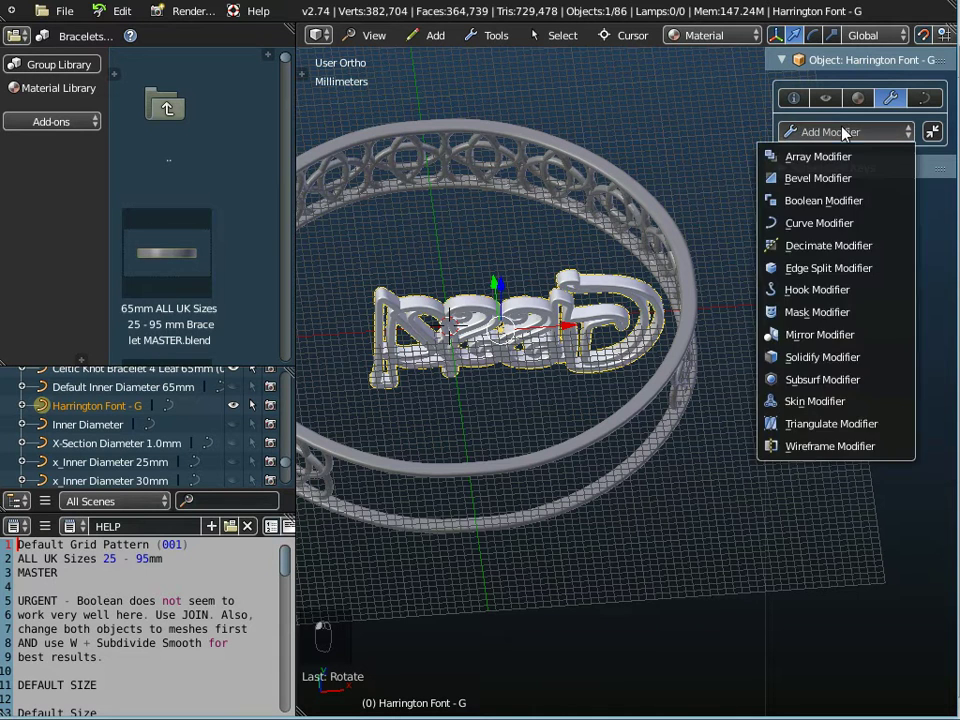
pyautogui.click(810, 223)
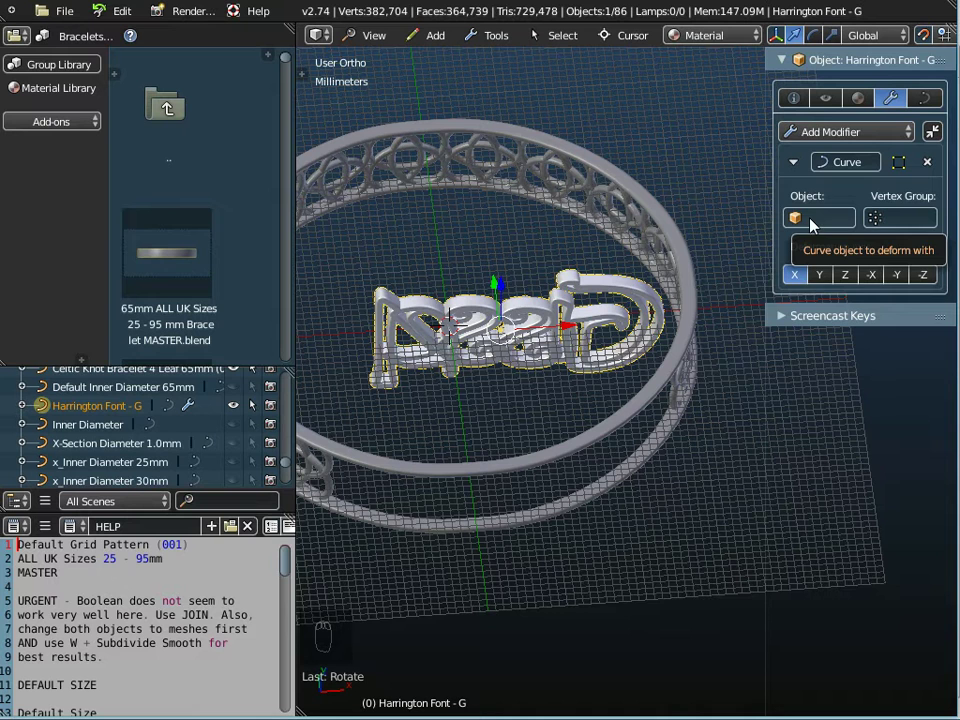
pyautogui.click(812, 219)
pyautogui.scroll(-10, 795, 358)
pyautogui.scroll(-11, 795, 358)
pyautogui.scroll(-7, 795, 358)
pyautogui.scroll(-12, 795, 358)
pyautogui.scroll(-7, 795, 358)
pyautogui.scroll(-10, 805, 412)
pyautogui.scroll(-9, 805, 412)
pyautogui.scroll(-5, 805, 412)
pyautogui.scroll(-3, 805, 412)
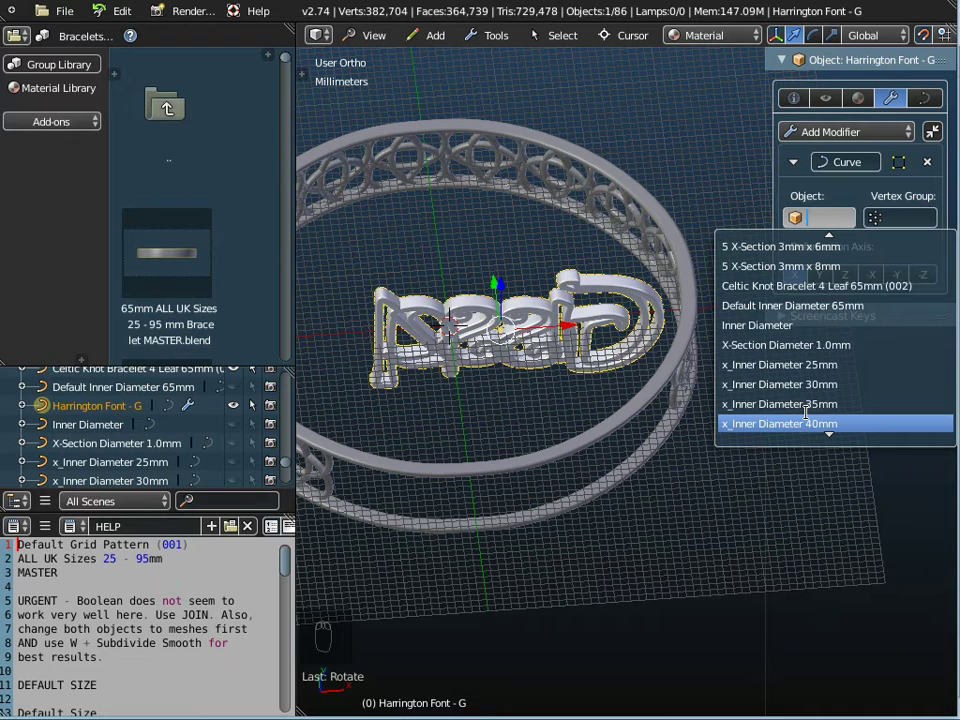
pyautogui.scroll(-4, 806, 412)
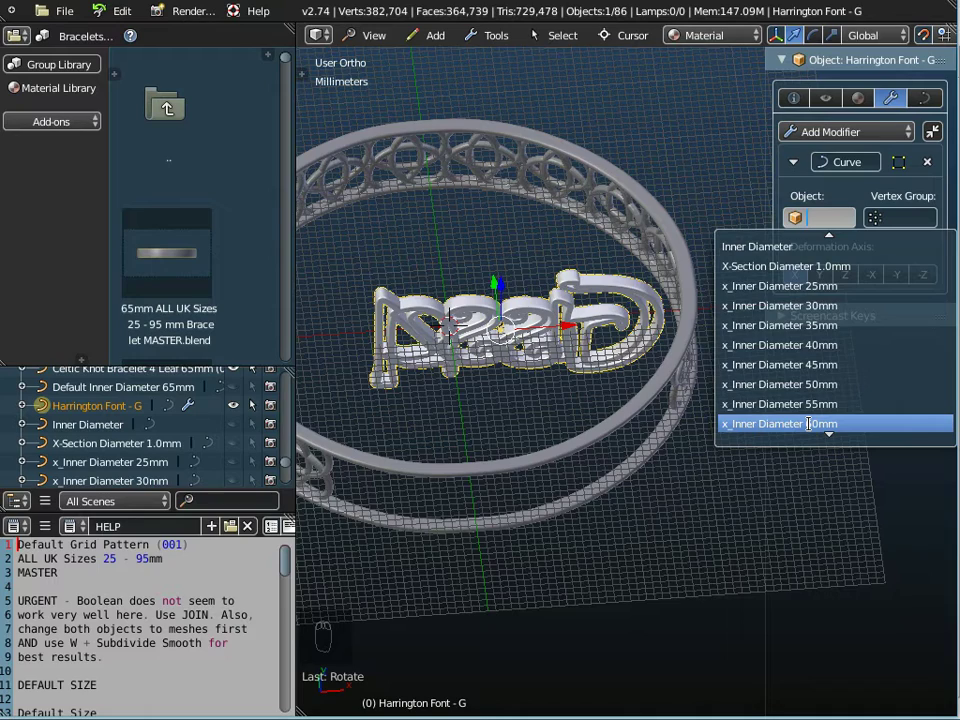
pyautogui.click(808, 423)
# Step: Narrow the object properties sidebar and inspect the curved lettering on the bracelet in the front orthographic view
pyautogui.moveTo(553, 508); pyautogui.dragTo(660, 384, button='middle')
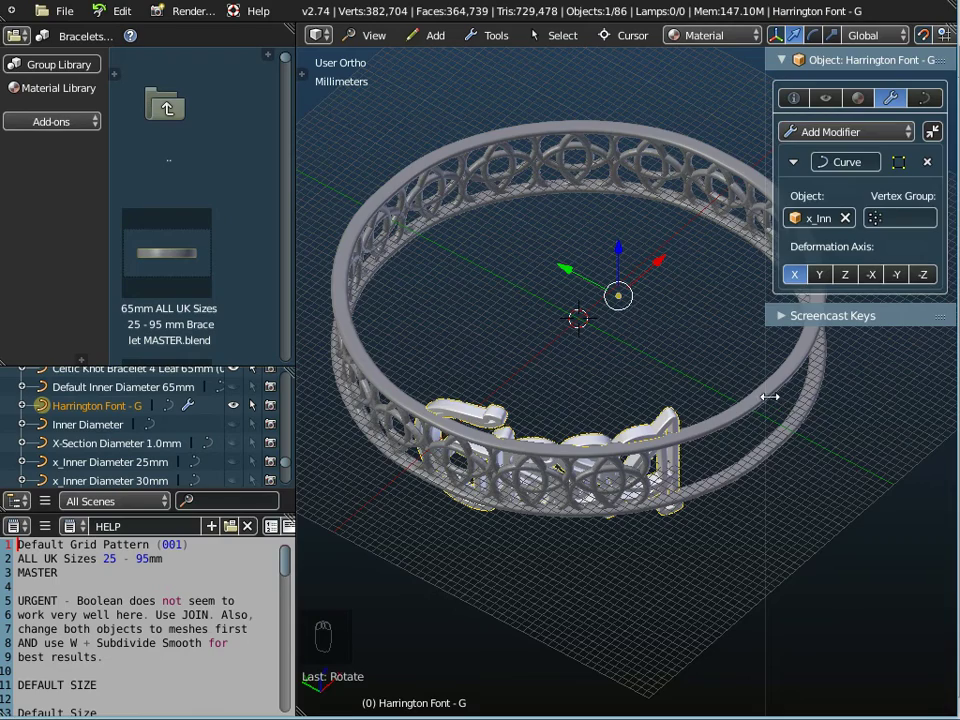
pyautogui.moveTo(766, 396); pyautogui.dragTo(829, 381)
pyautogui.moveTo(729, 433); pyautogui.dragTo(676, 400, button='middle')
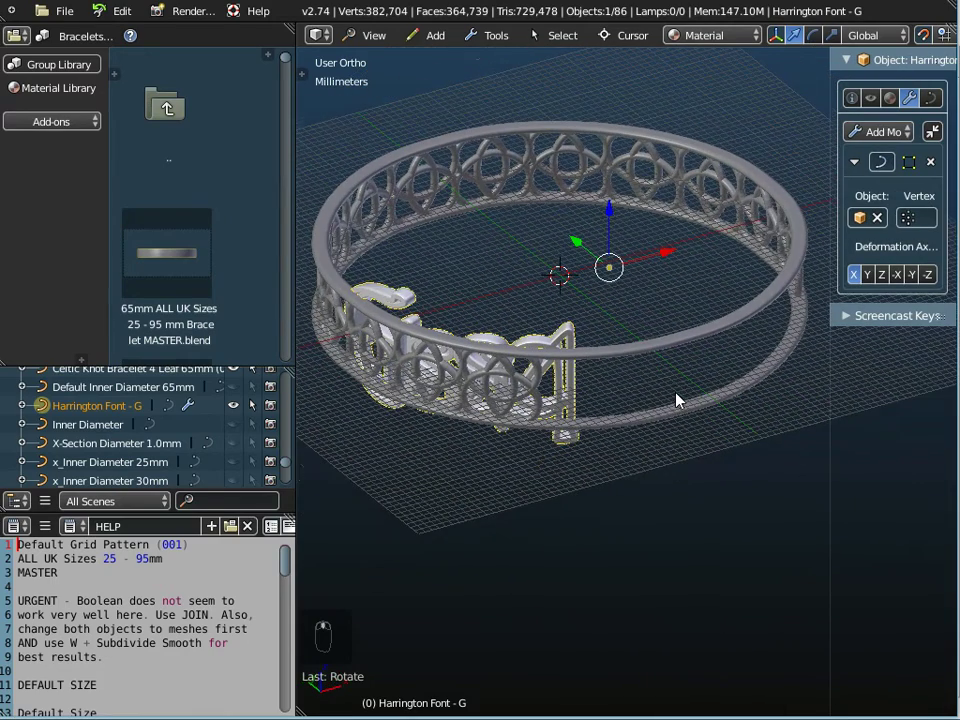
pyautogui.click(376, 38)
pyautogui.click(380, 162)
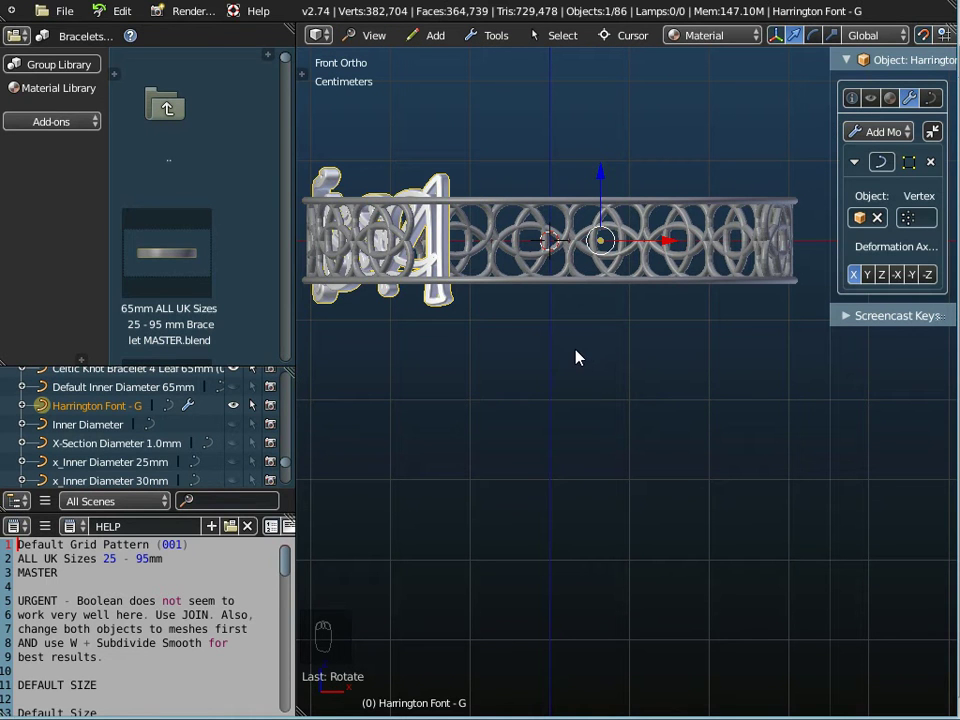
# Step: Move all curve points of the Harrington Font - G lettering 20 mm in the global negative X direction
pyautogui.press('Tab')
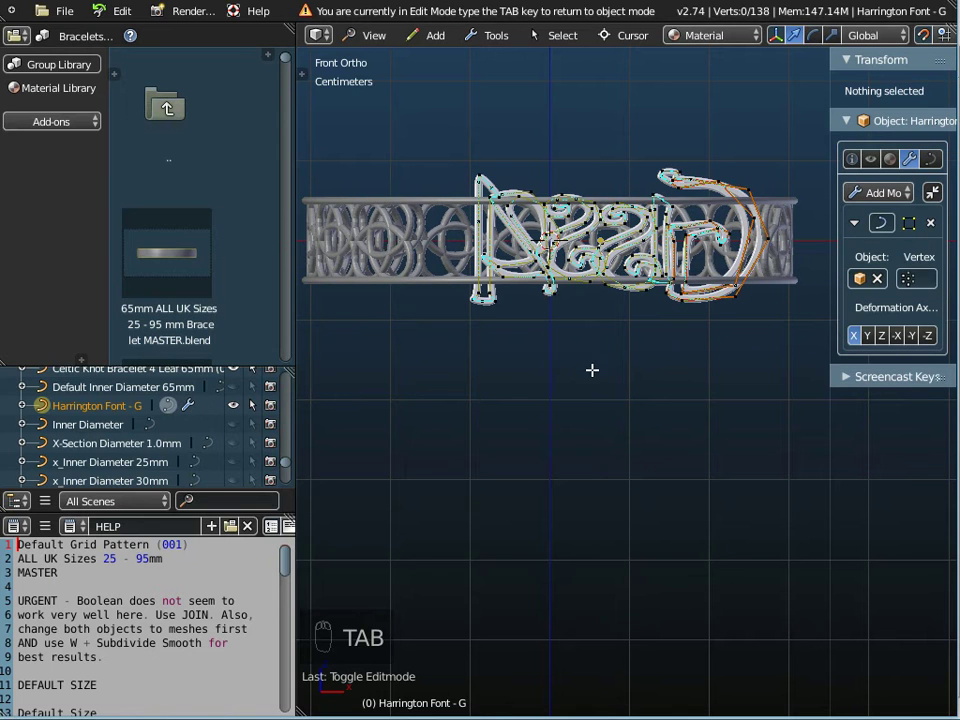
pyautogui.press('a')
pyautogui.press('a')
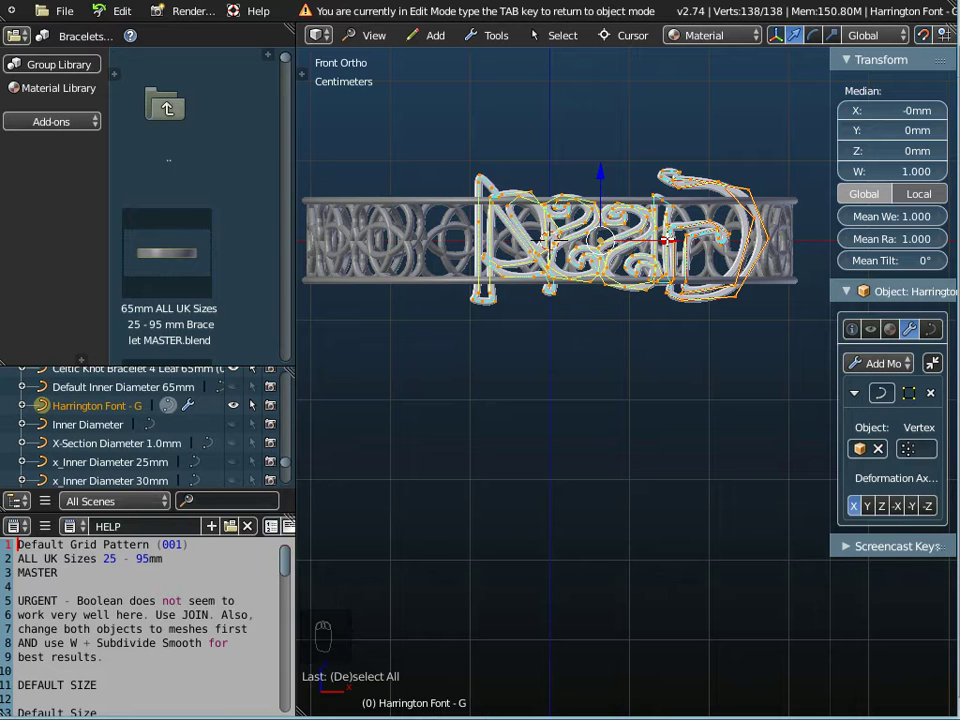
pyautogui.moveTo(666, 240); pyautogui.dragTo(539, 246)
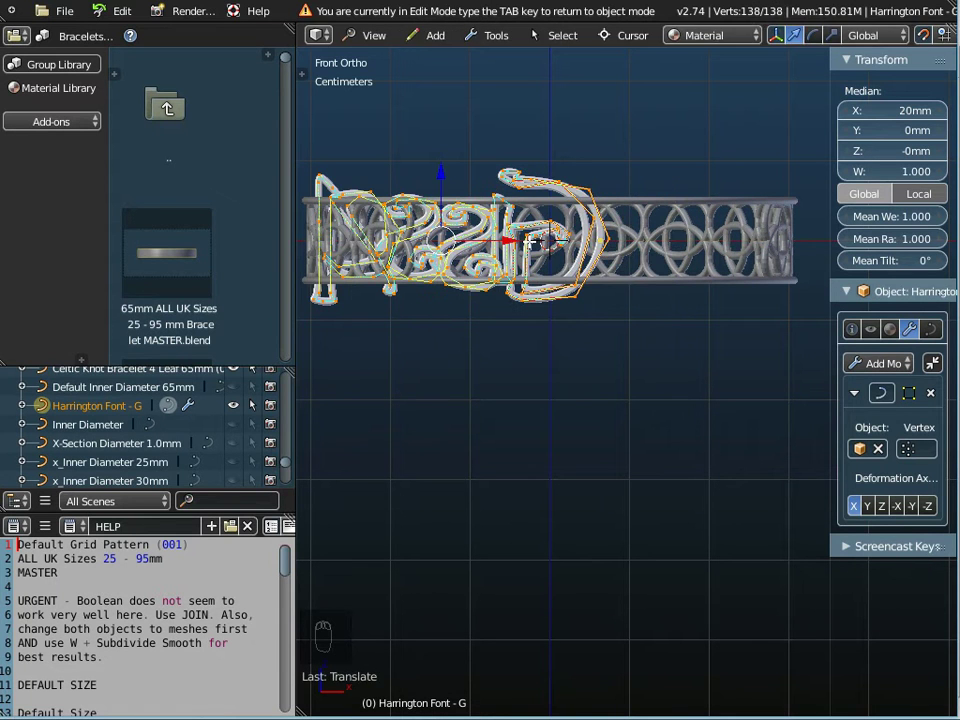
pyautogui.press('Tab')
pyautogui.moveTo(540, 247); pyautogui.dragTo(696, 284, button='middle')
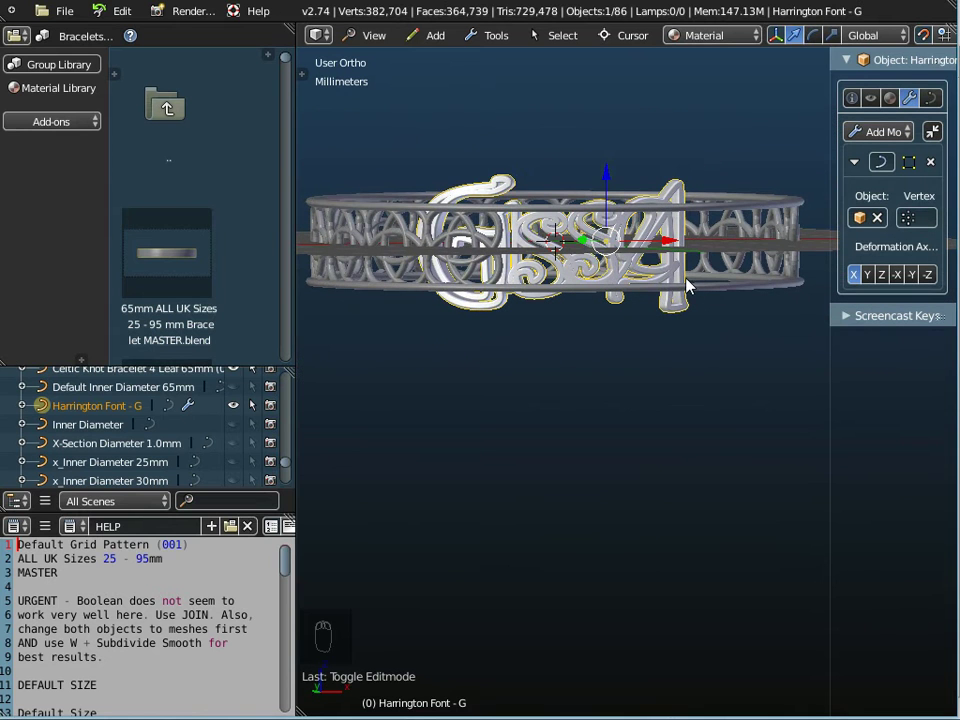
# Step: Shift all the lettering's curve points a further 10 mm in the global negative X direction, working in the front view
pyautogui.click(382, 37)
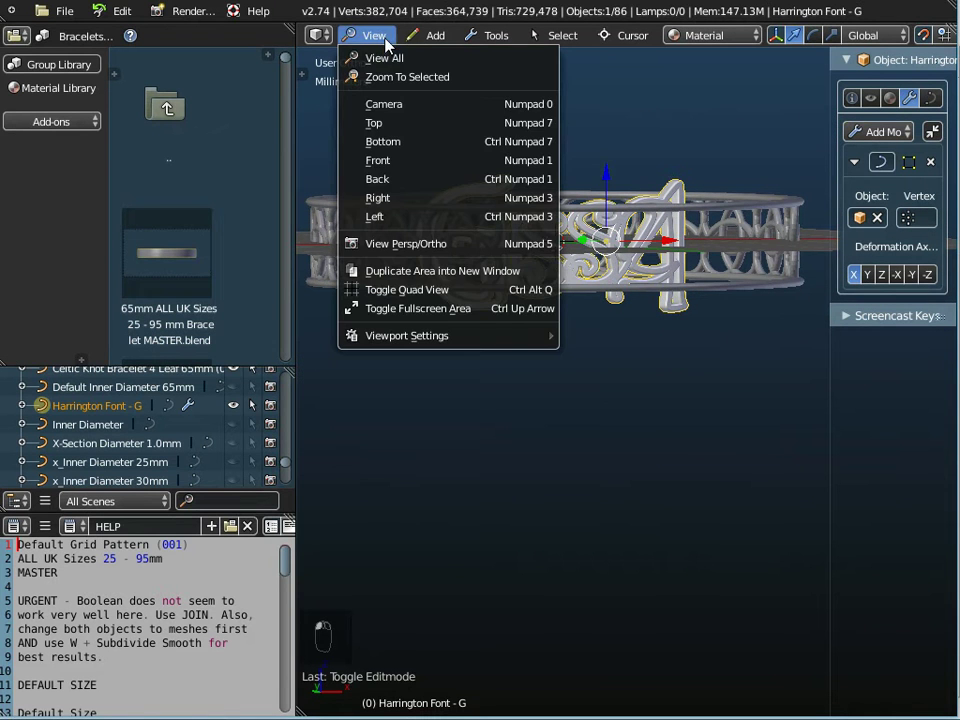
pyautogui.click(388, 161)
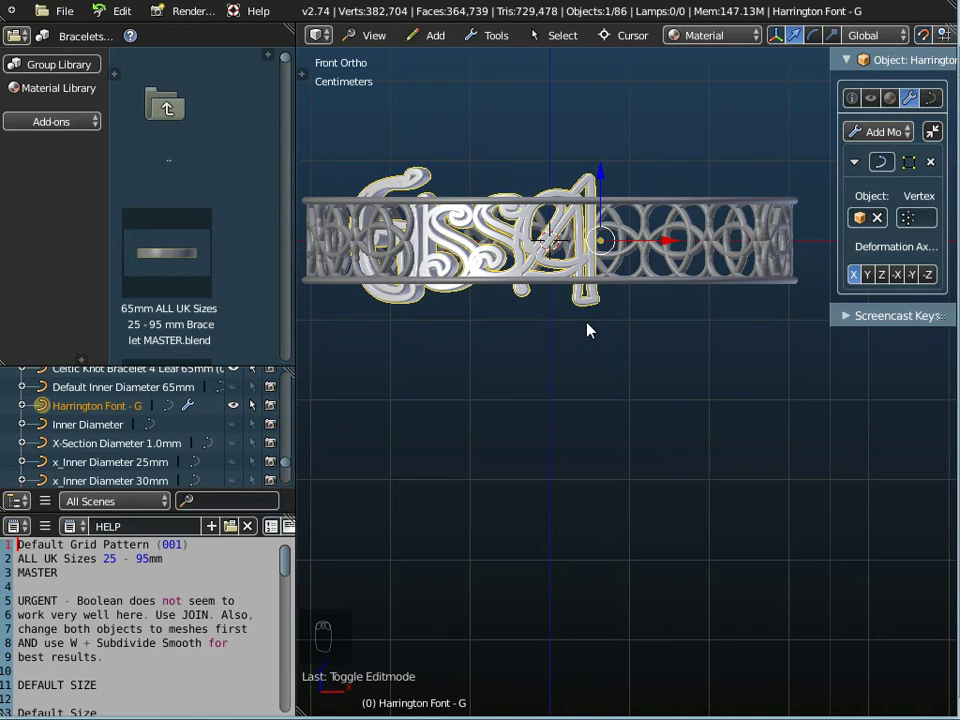
pyautogui.press('Tab')
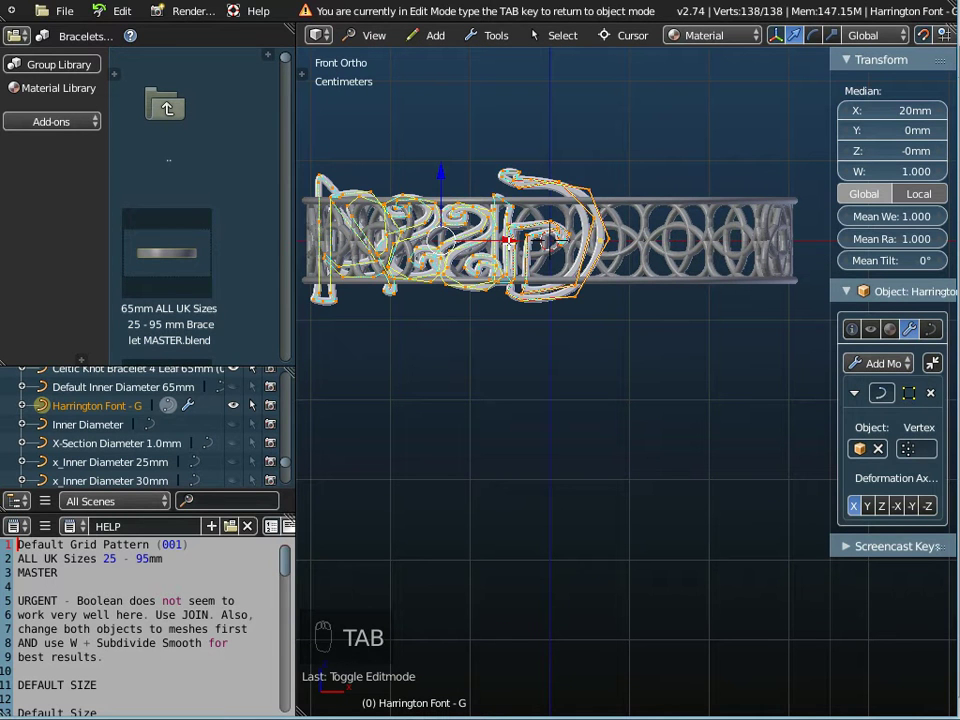
pyautogui.press('g')
pyautogui.click(475, 255)
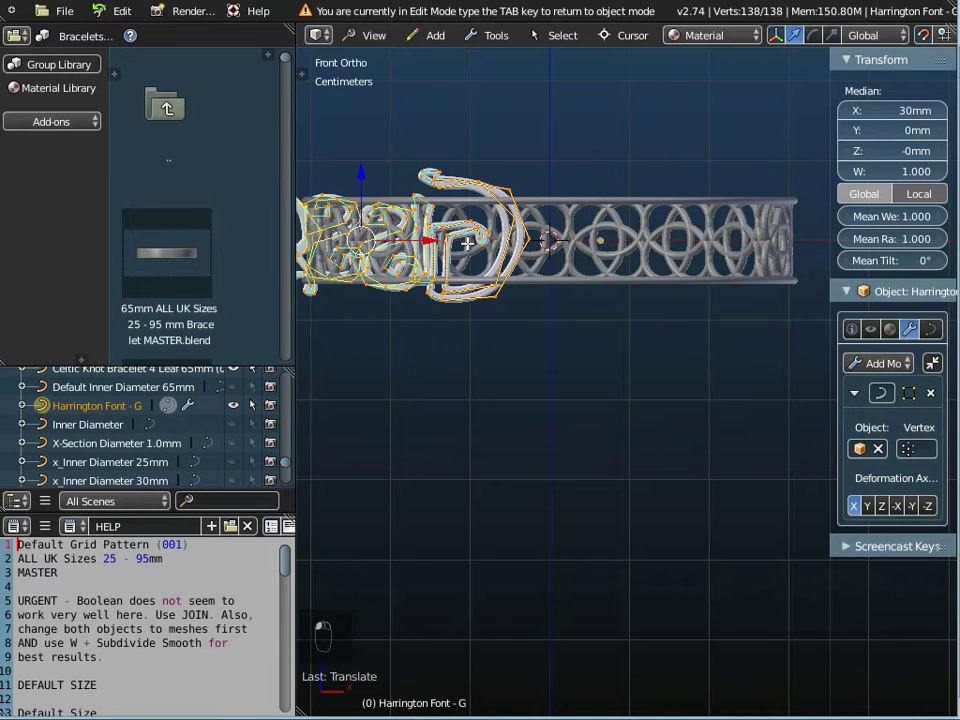
pyautogui.press('Tab')
pyautogui.moveTo(489, 273); pyautogui.dragTo(535, 300, button='middle')
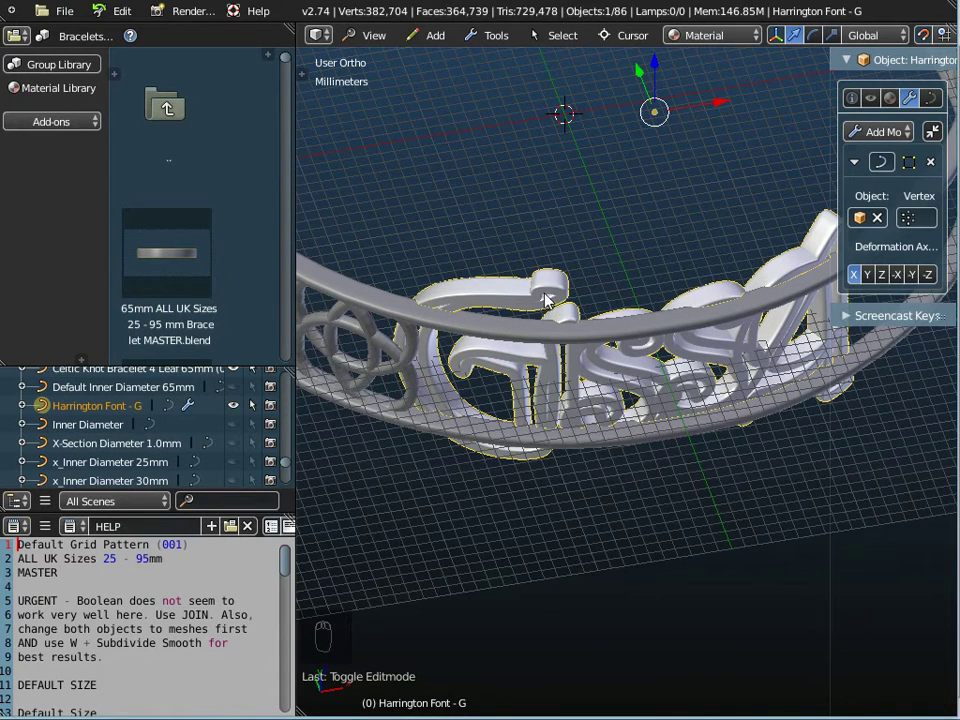
# Step: Check which bevel object the Celtic knot pattern uses in its curve data
pyautogui.rightClick(372, 343)
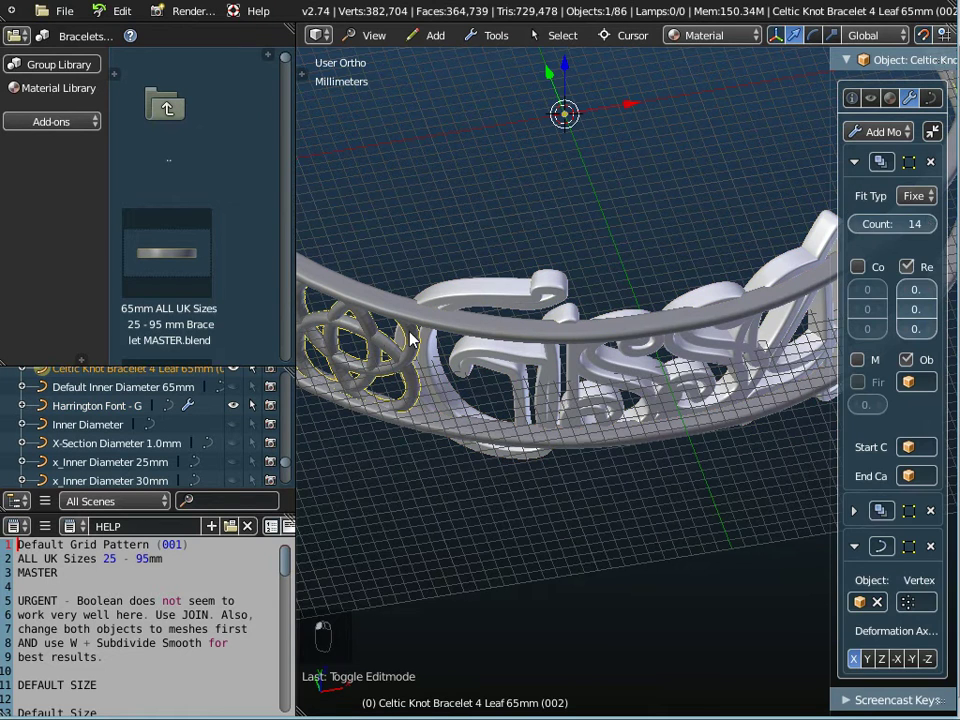
pyautogui.moveTo(830, 190); pyautogui.dragTo(672, 190)
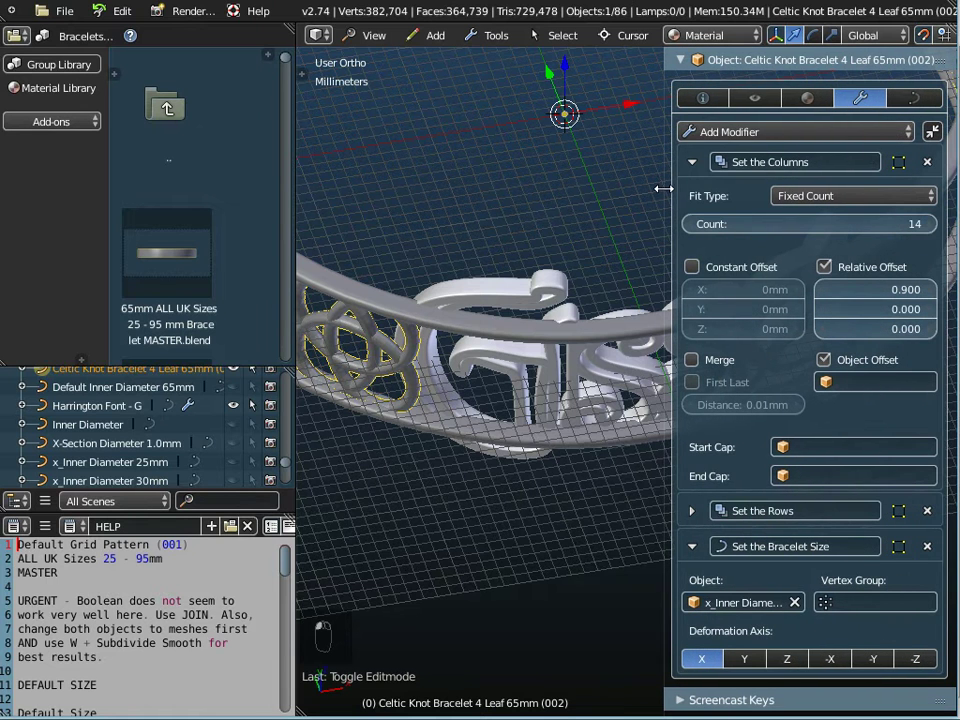
pyautogui.click(910, 99)
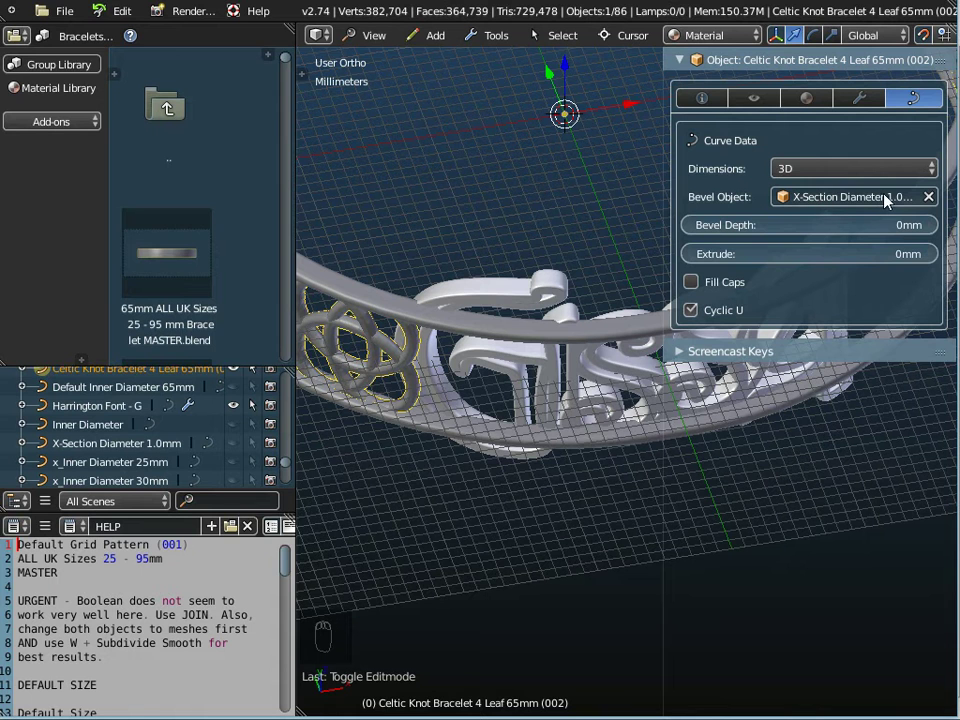
# Step: Set the bevel object of the Harrington Font - G lettering to X-Section Diameter 1.0mm
pyautogui.rightClick(555, 292)
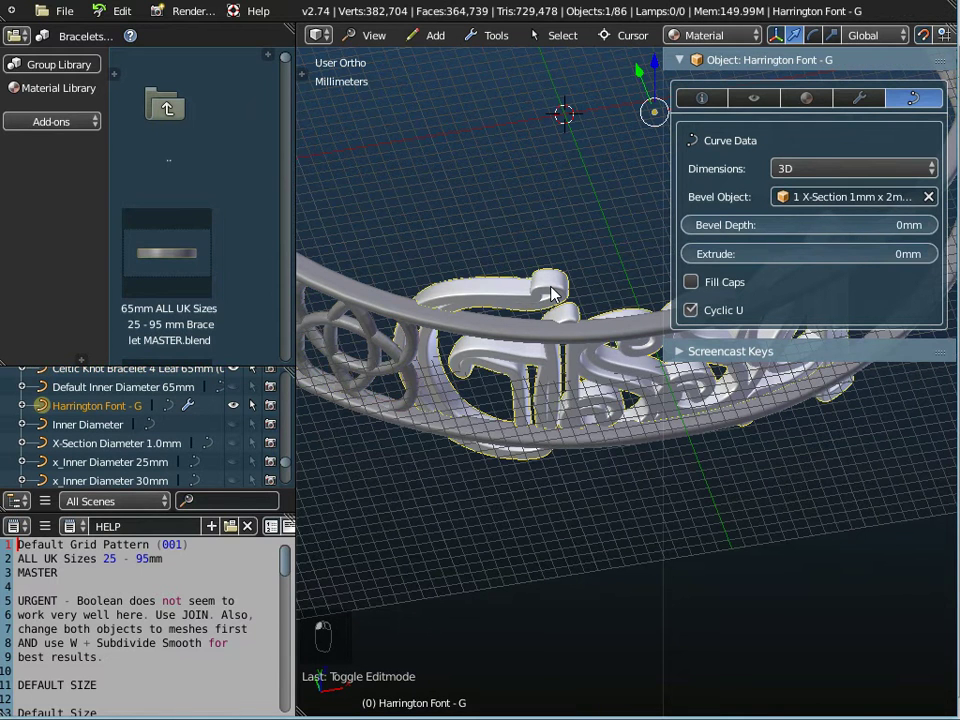
pyautogui.click(849, 197)
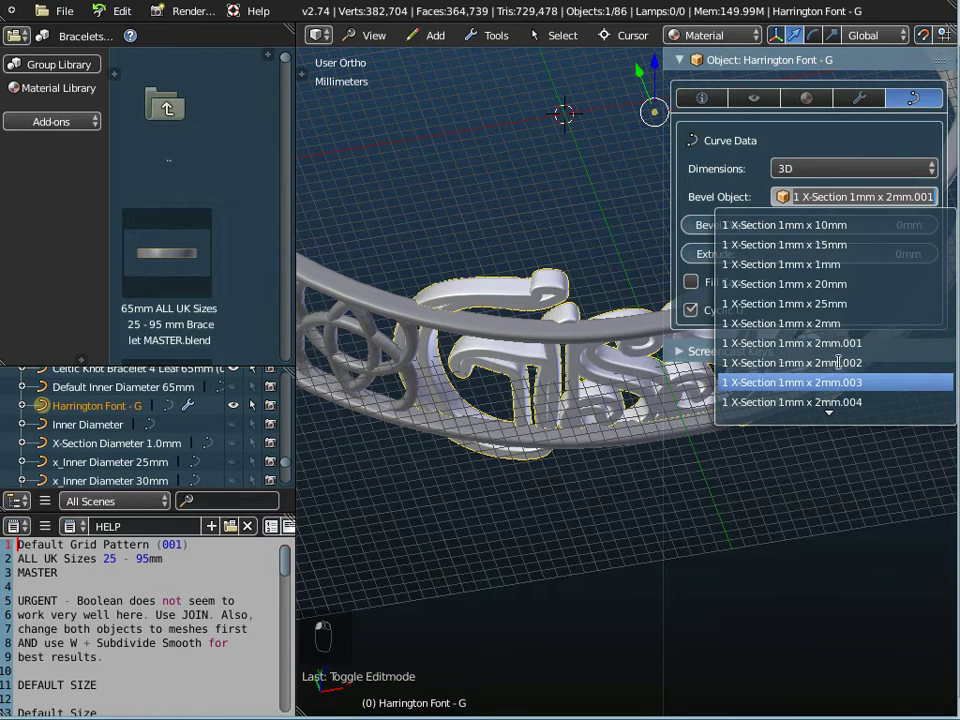
pyautogui.scroll(-3, 837, 367)
pyautogui.scroll(-8, 837, 367)
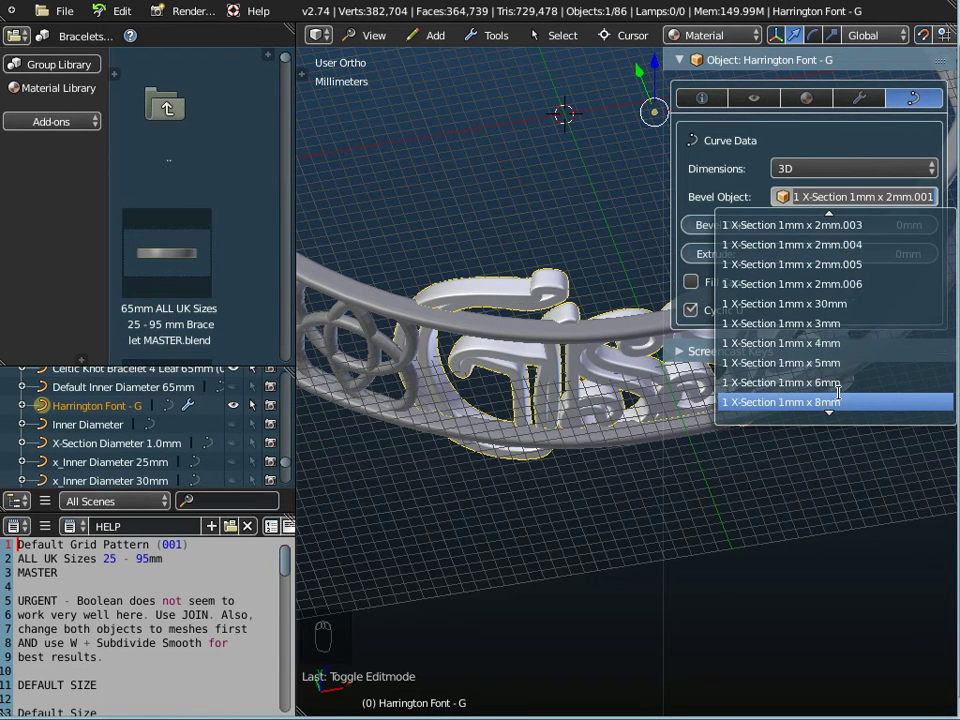
pyautogui.scroll(-8, 838, 391)
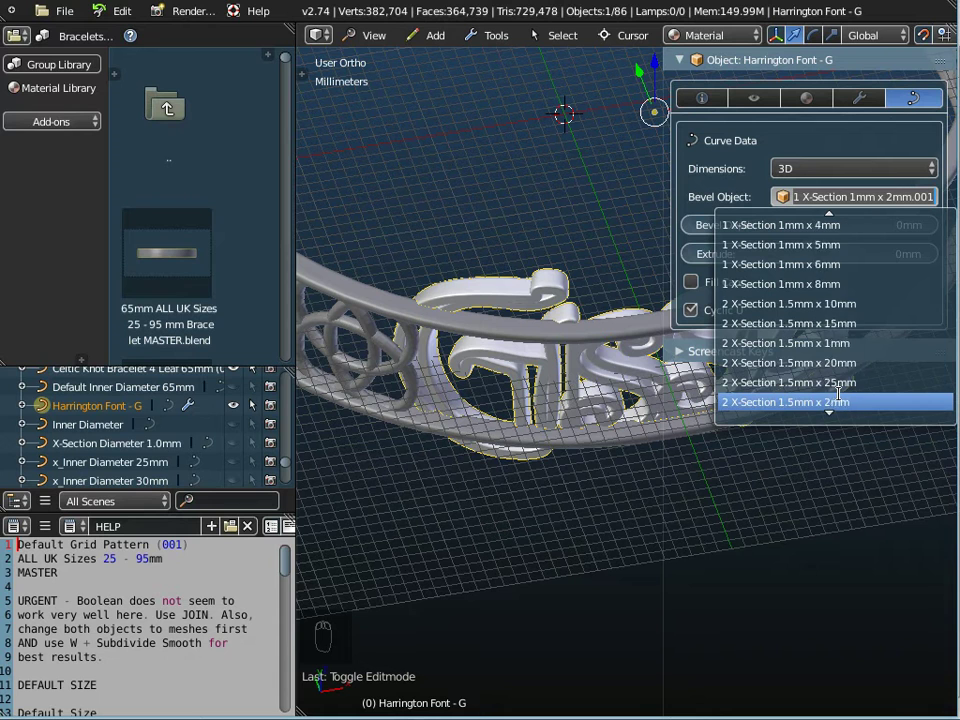
pyautogui.scroll(-10, 838, 393)
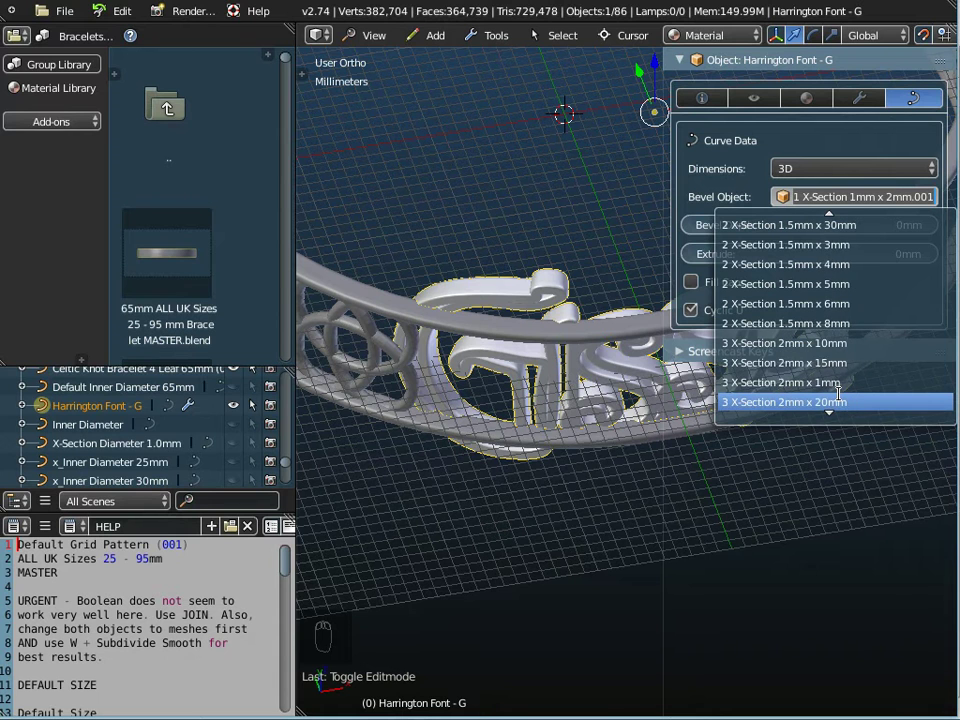
pyautogui.scroll(-9, 838, 393)
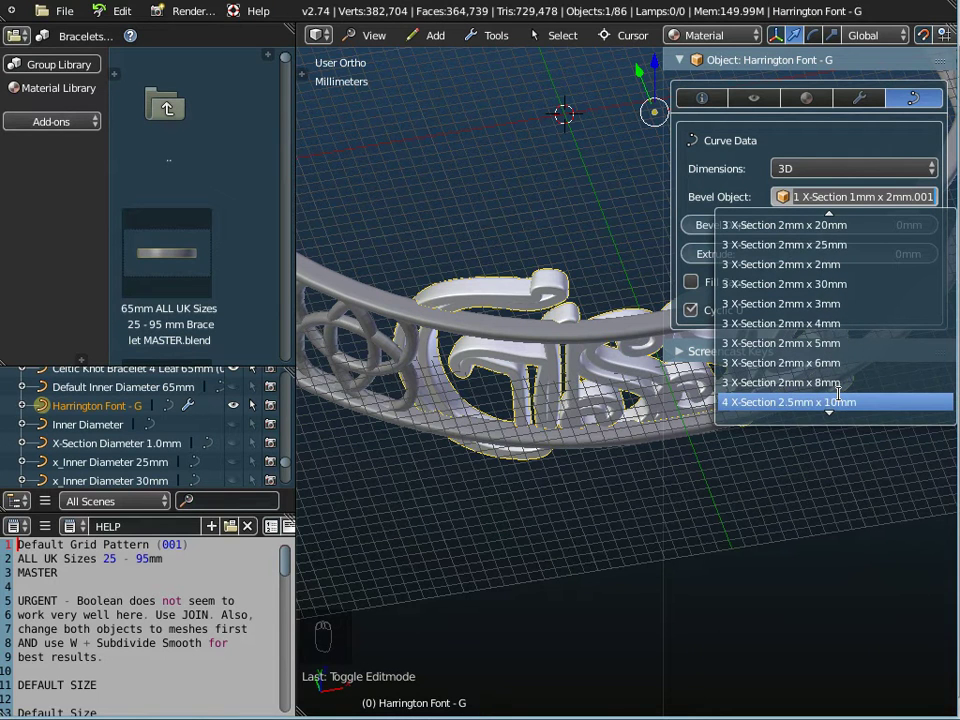
pyautogui.scroll(-7, 838, 393)
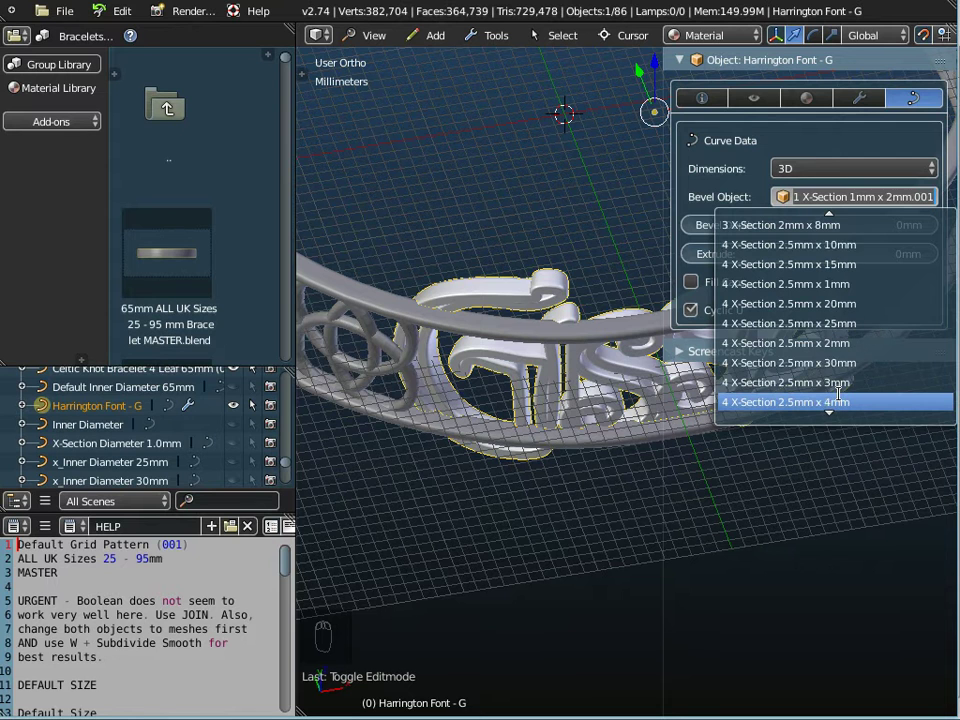
pyautogui.scroll(-10, 838, 393)
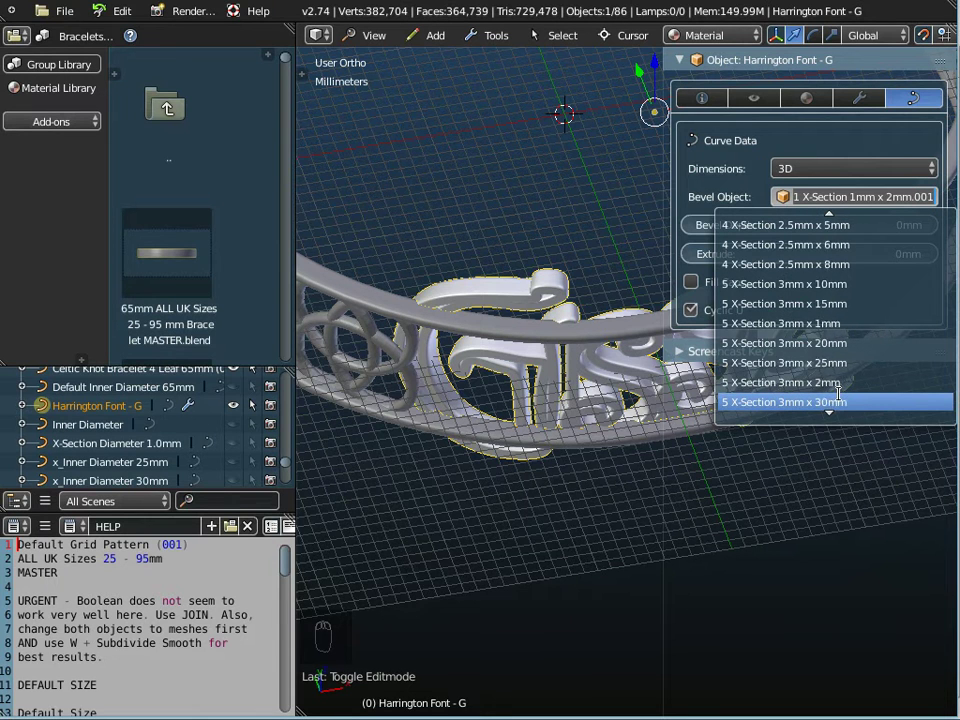
pyautogui.scroll(-5, 838, 393)
pyautogui.scroll(-5, 838, 393)
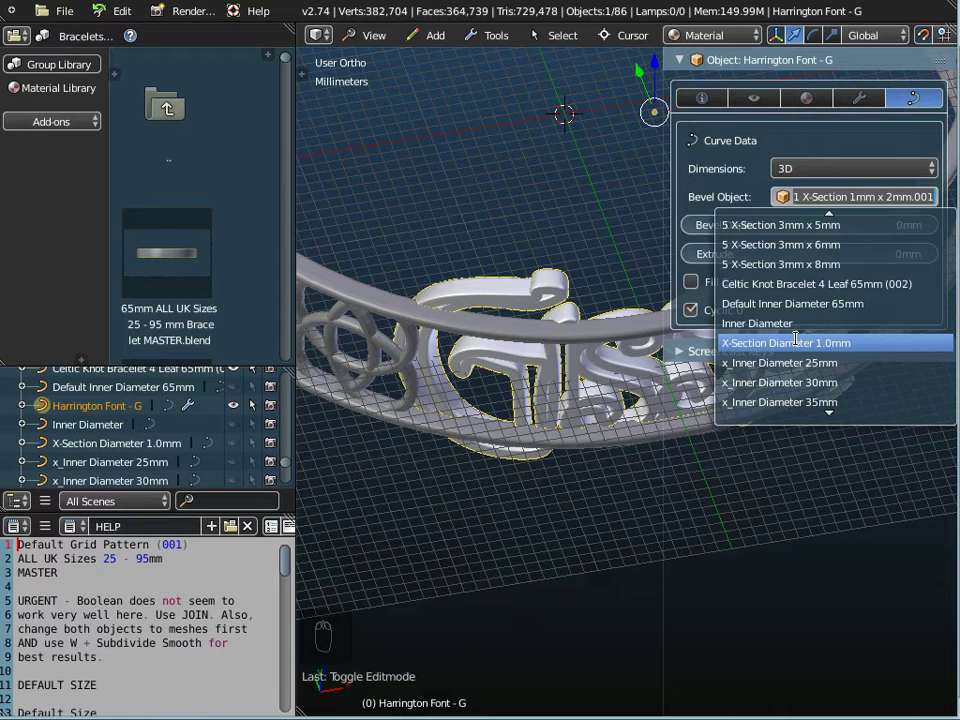
pyautogui.click(796, 342)
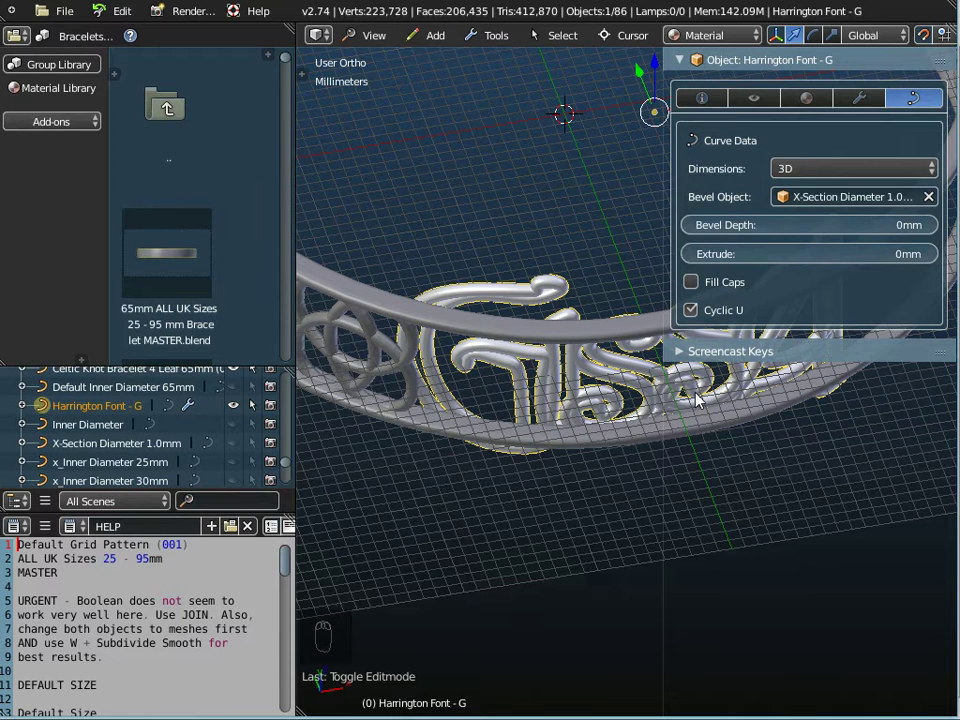
# Step: Narrow the properties sidebar and set the lettering's origin to the 3D cursor in the top view
pyautogui.moveTo(663, 387); pyautogui.dragTo(754, 381)
pyautogui.moveTo(627, 286); pyautogui.dragTo(615, 355, button='middle')
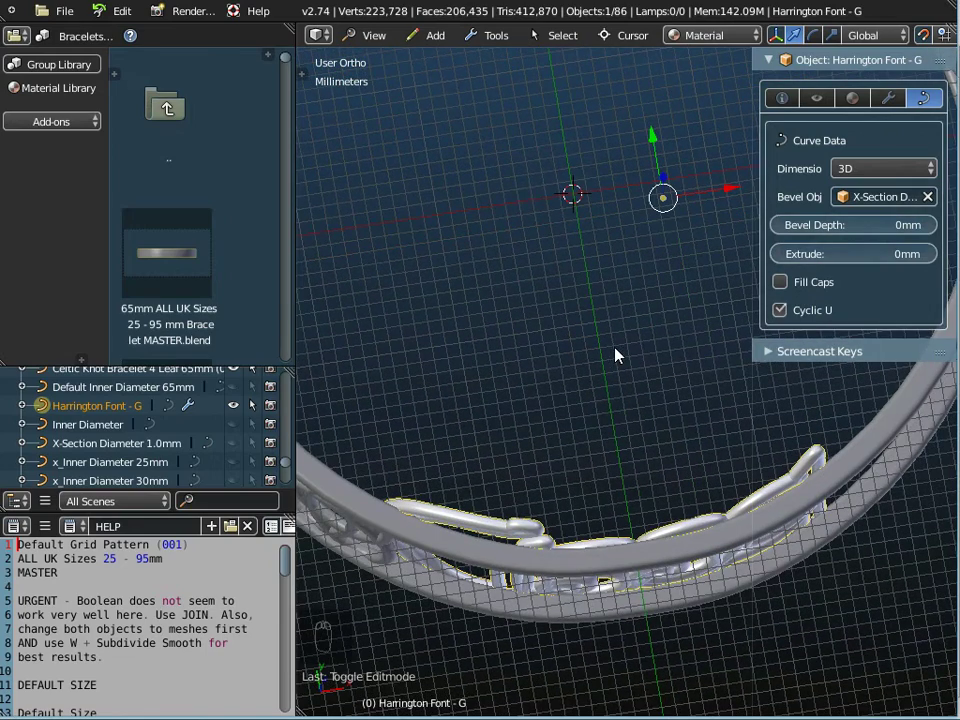
pyautogui.click(388, 45)
pyautogui.click(388, 129)
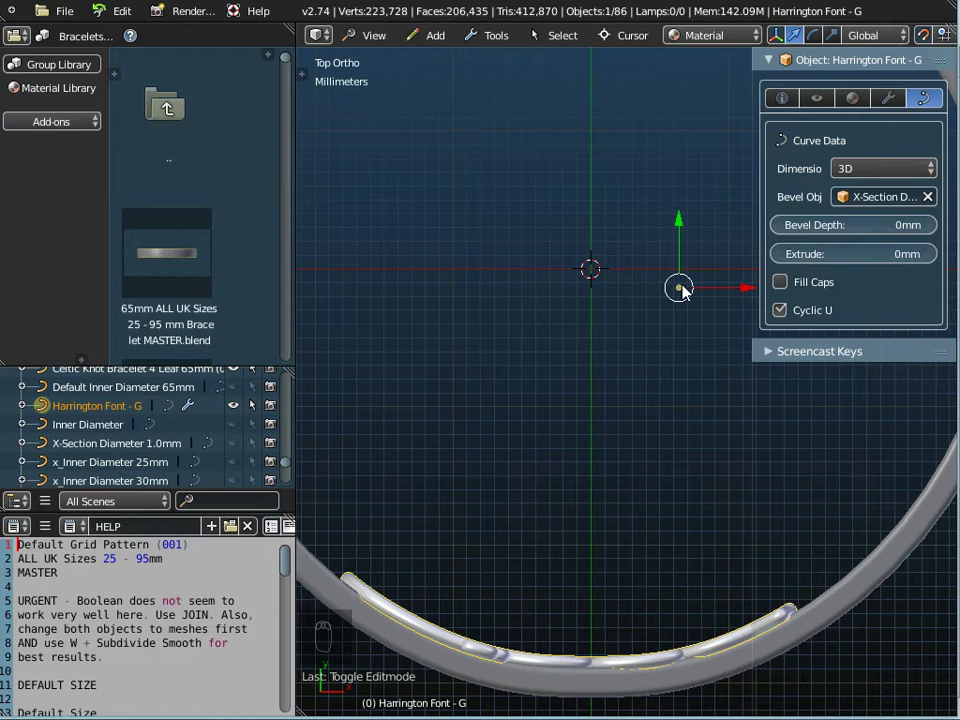
pyautogui.click(495, 35)
pyautogui.moveTo(507, 62)
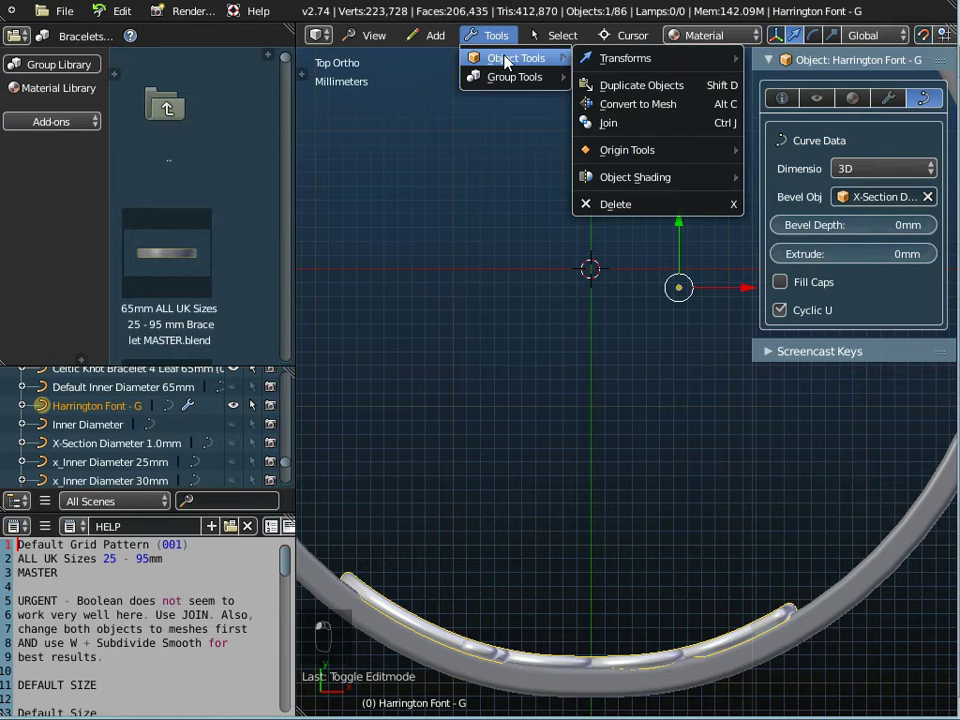
pyautogui.moveTo(630, 149)
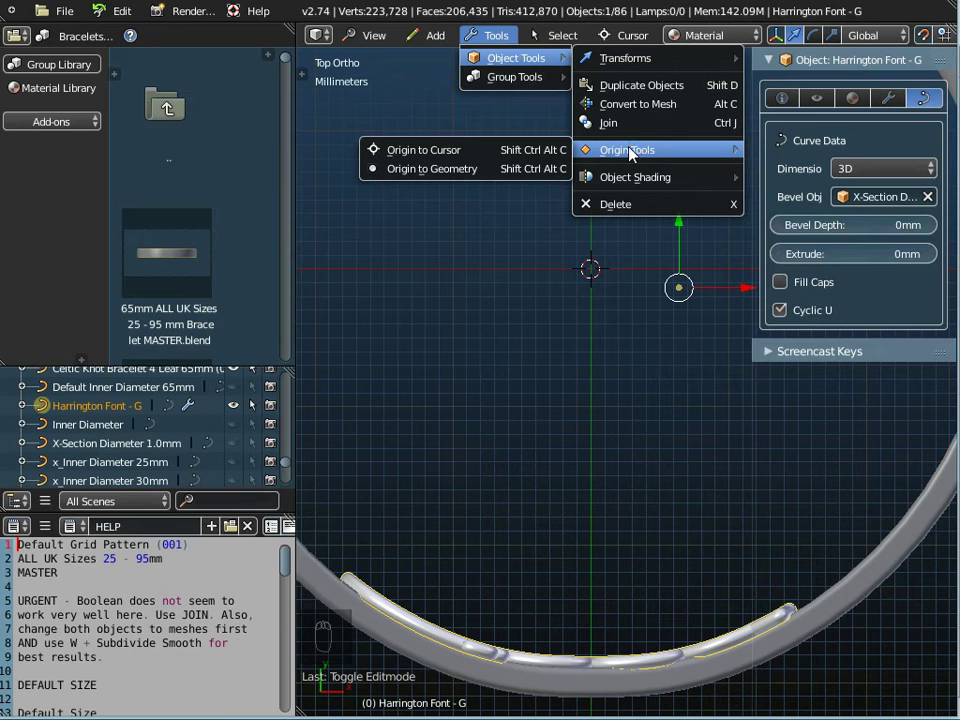
pyautogui.click(449, 151)
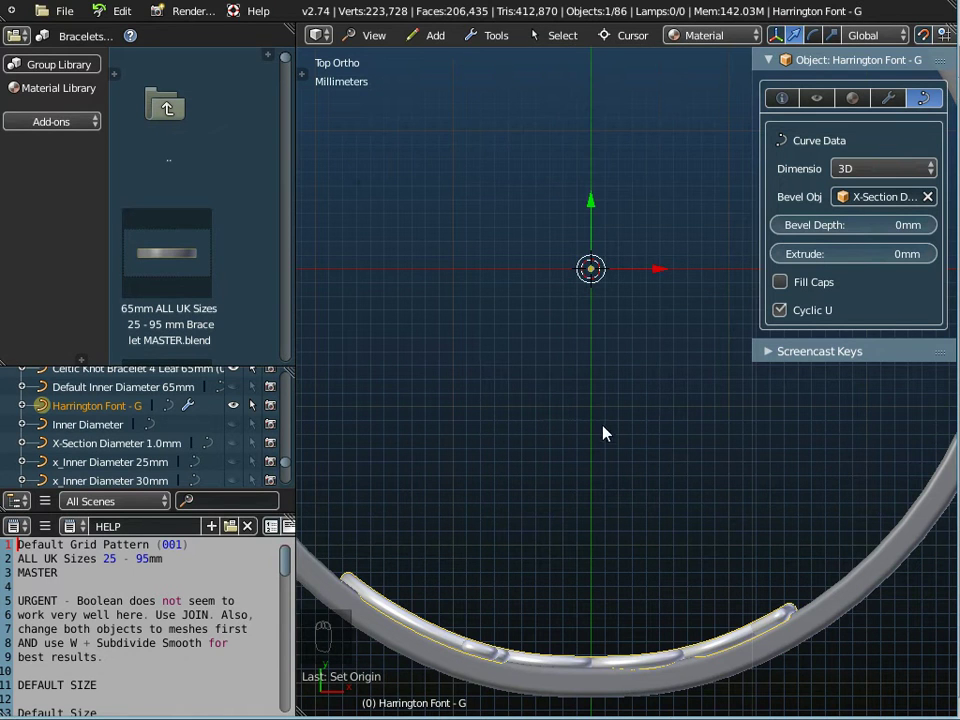
# Step: Move all the lettering's curve points 1 mm in the positive global Y direction, working in the top view
pyautogui.scroll(-1, 605, 437)
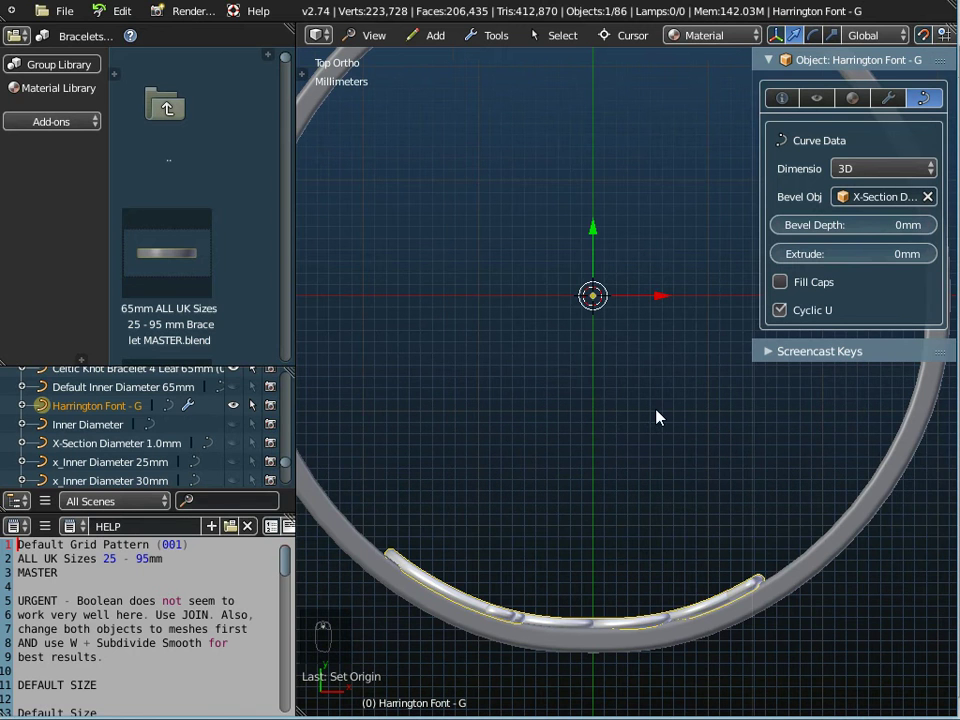
pyautogui.press('Tab')
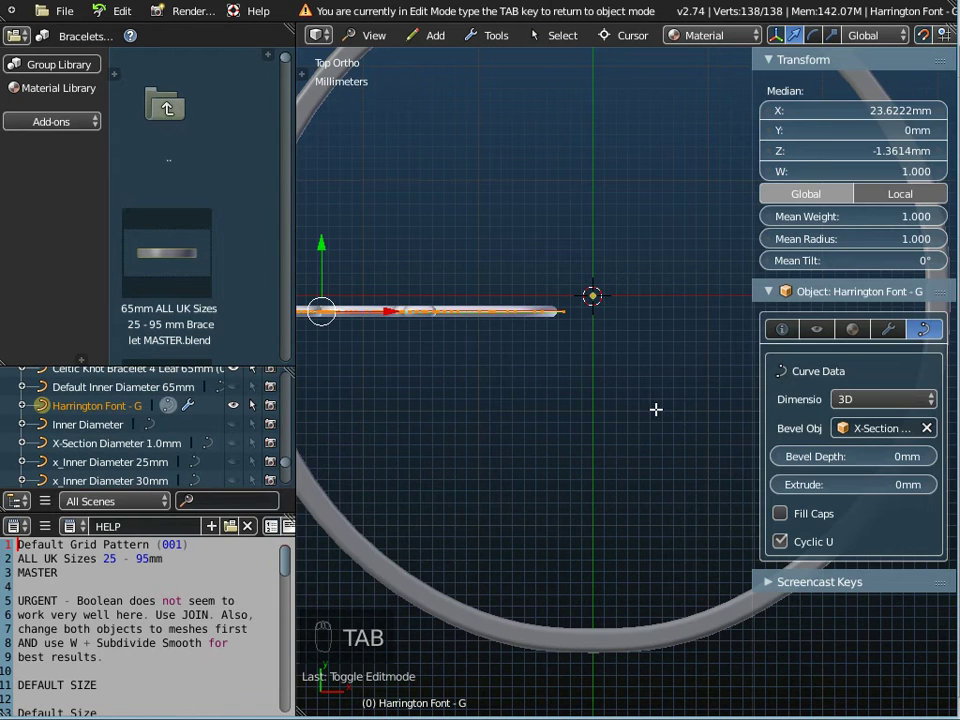
pyautogui.scroll(2, 527, 347)
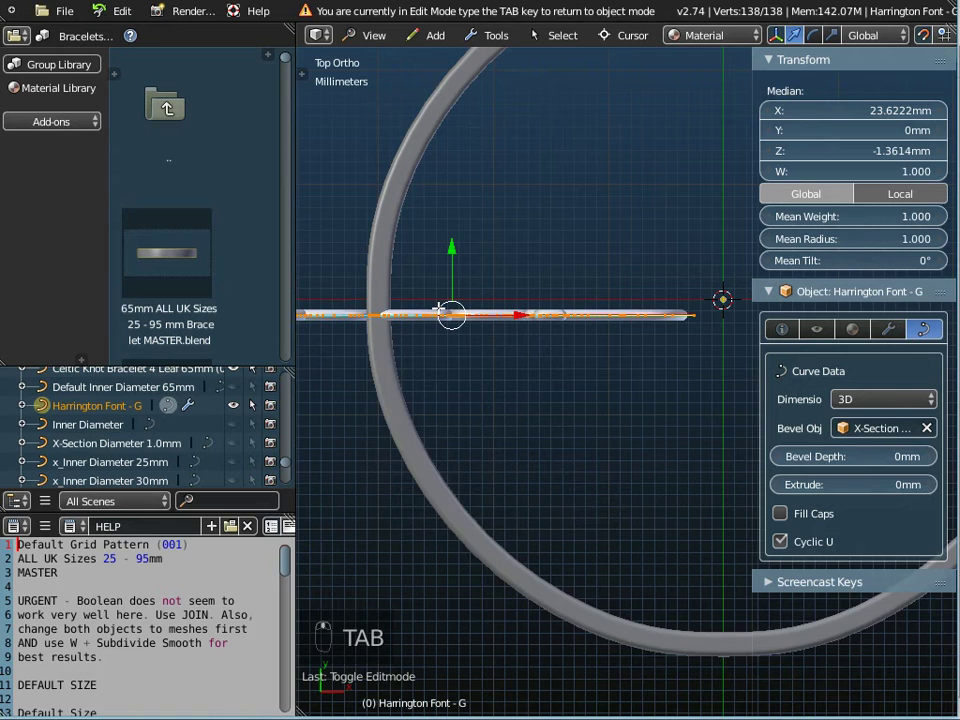
pyautogui.scroll(2, 461, 321)
pyautogui.scroll(1, 470, 336)
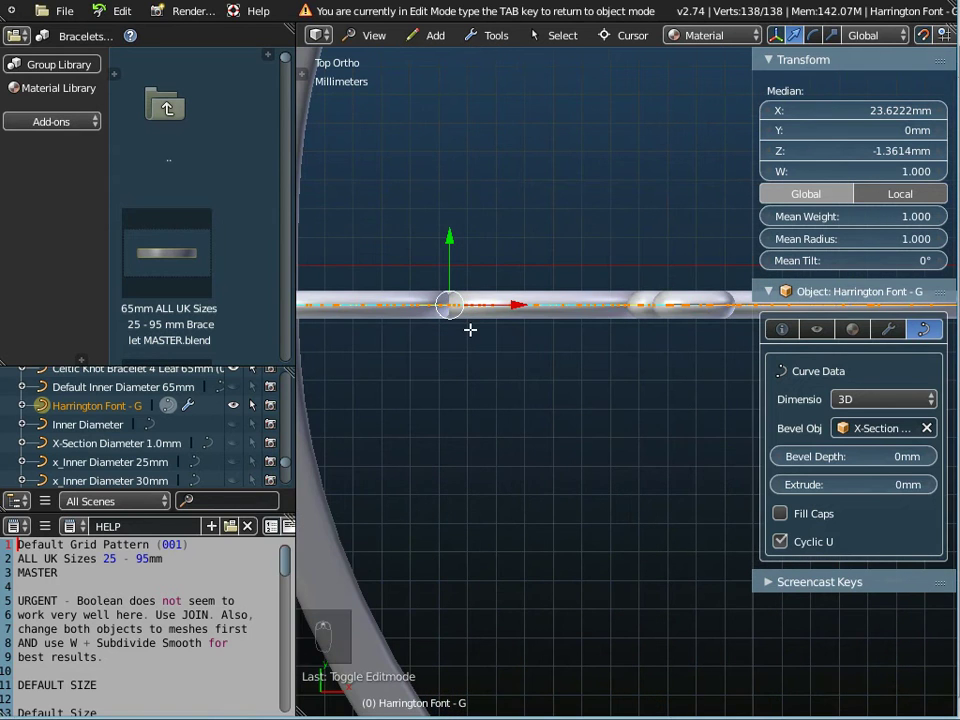
pyautogui.moveTo(514, 349)
pyautogui.mouseDown(button='middle')
pyautogui.moveTo(521, 304)
pyautogui.moveTo(510, 368)
pyautogui.mouseUp(button='middle')
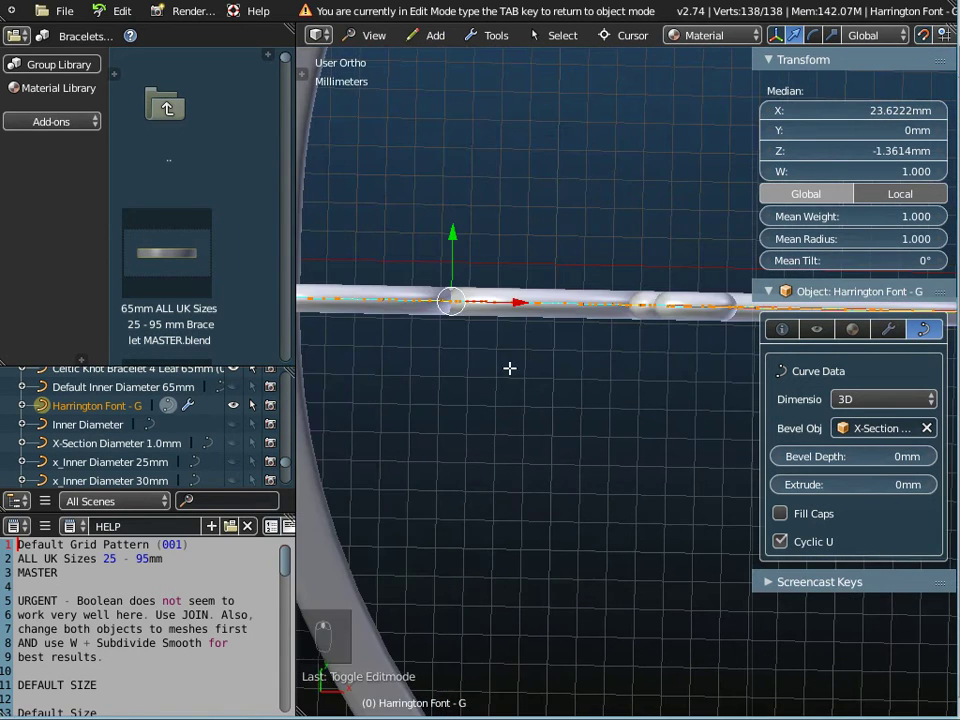
pyautogui.click(374, 36)
pyautogui.click(378, 123)
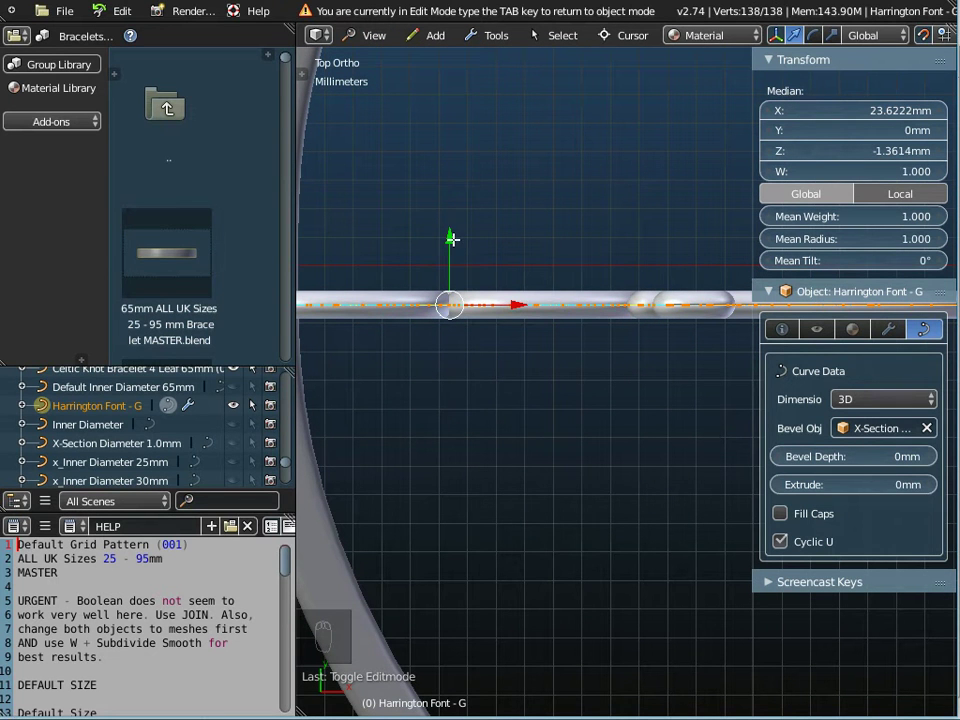
pyautogui.press('g')
pyautogui.press('y')
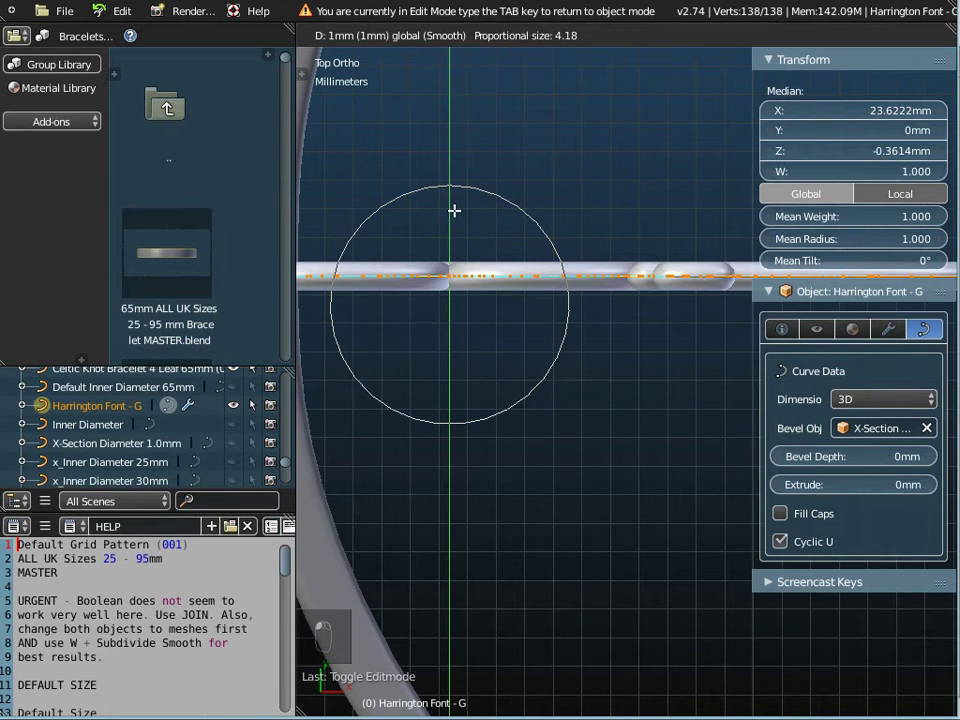
pyautogui.click(453, 217)
pyautogui.scroll(-2, 495, 364)
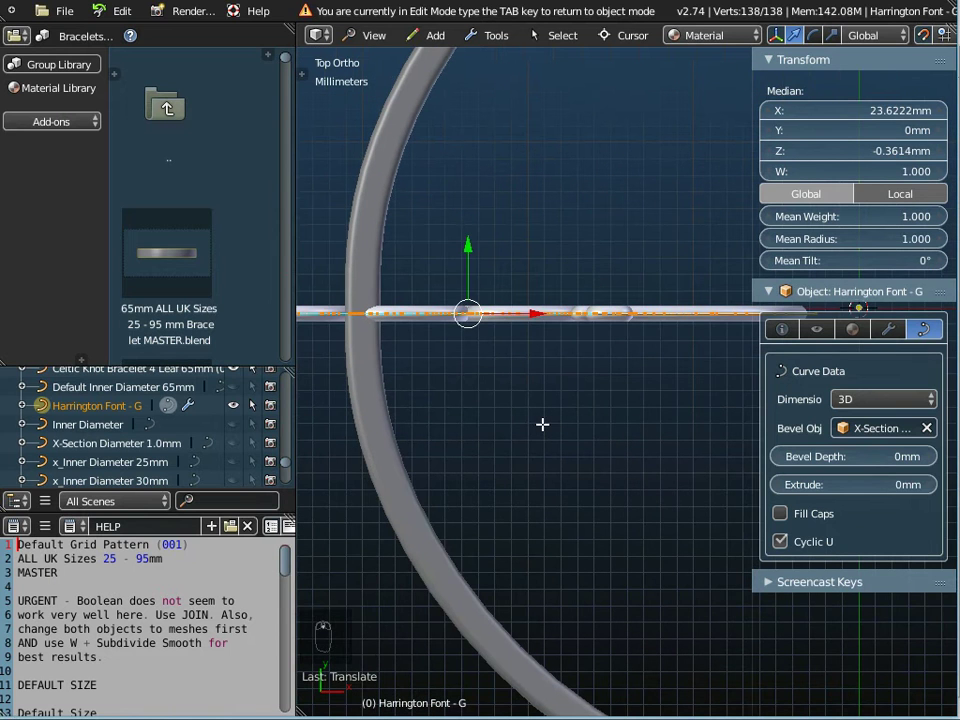
# Step: Try shifting all the lettering's curve points another 1 mm in the positive global Y direction, working in the top view
pyautogui.press('Tab')
pyautogui.moveTo(580, 536); pyautogui.dragTo(540, 450, button='middle')
pyautogui.moveTo(540, 448); pyautogui.dragTo(502, 510, button='middle')
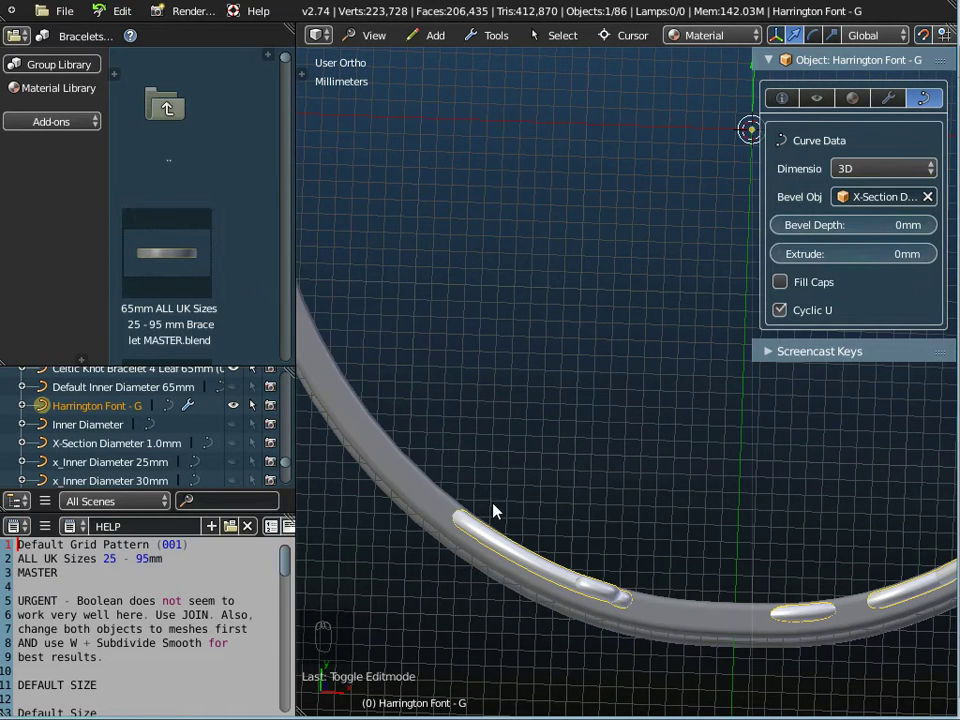
pyautogui.click(378, 35)
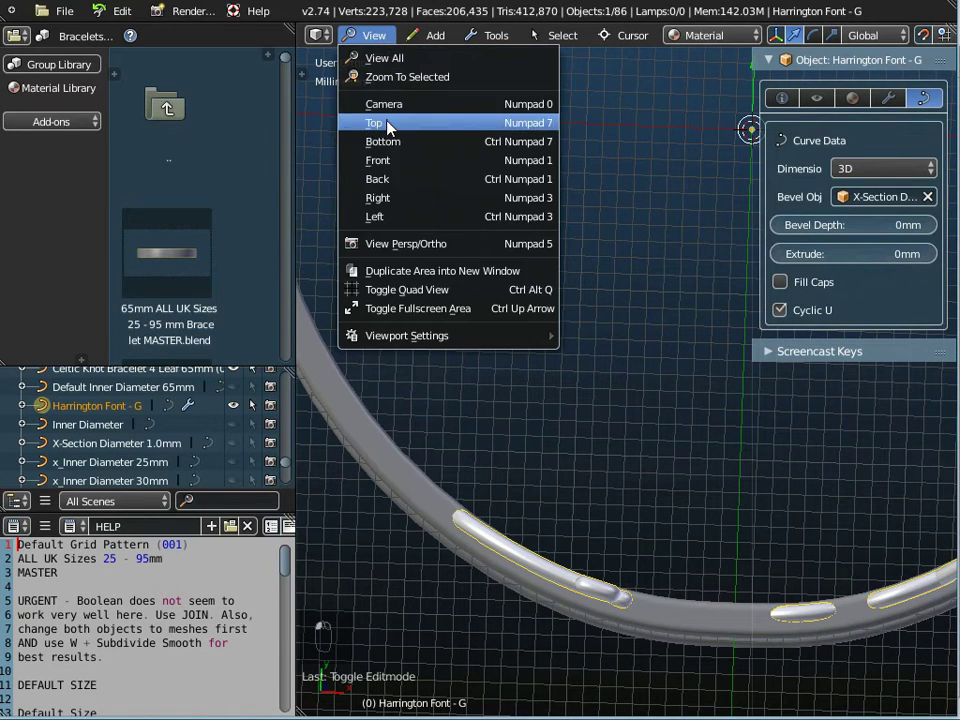
pyautogui.click(388, 125)
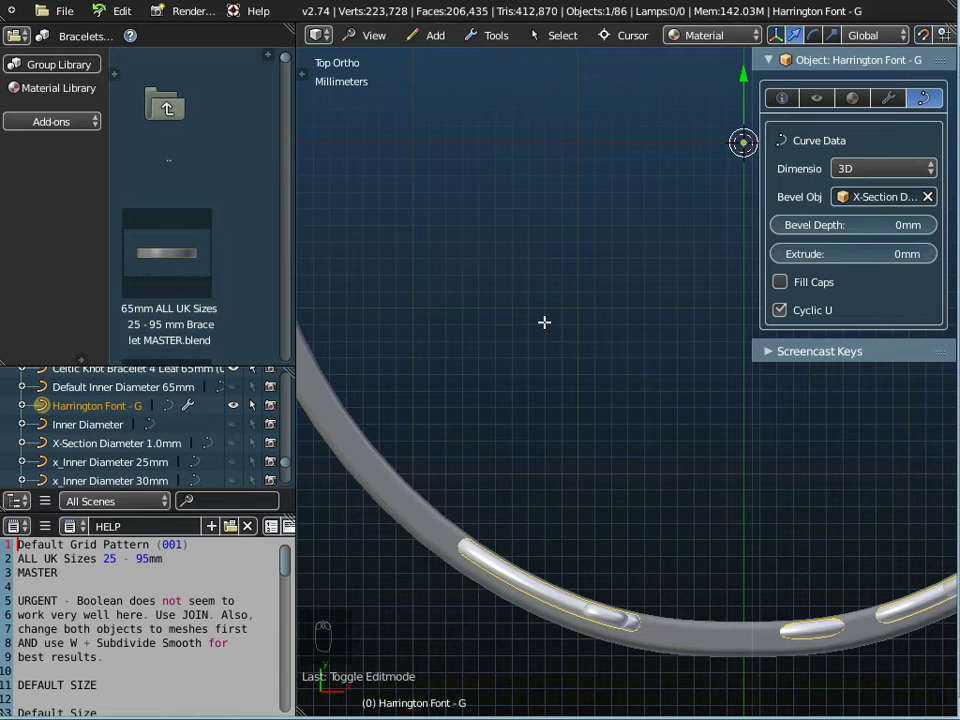
pyautogui.press('Tab')
pyautogui.keyDown('shift'); pyautogui.moveTo(591, 253); pyautogui.dragTo(540, 398, button='middle'); pyautogui.keyUp('shift')
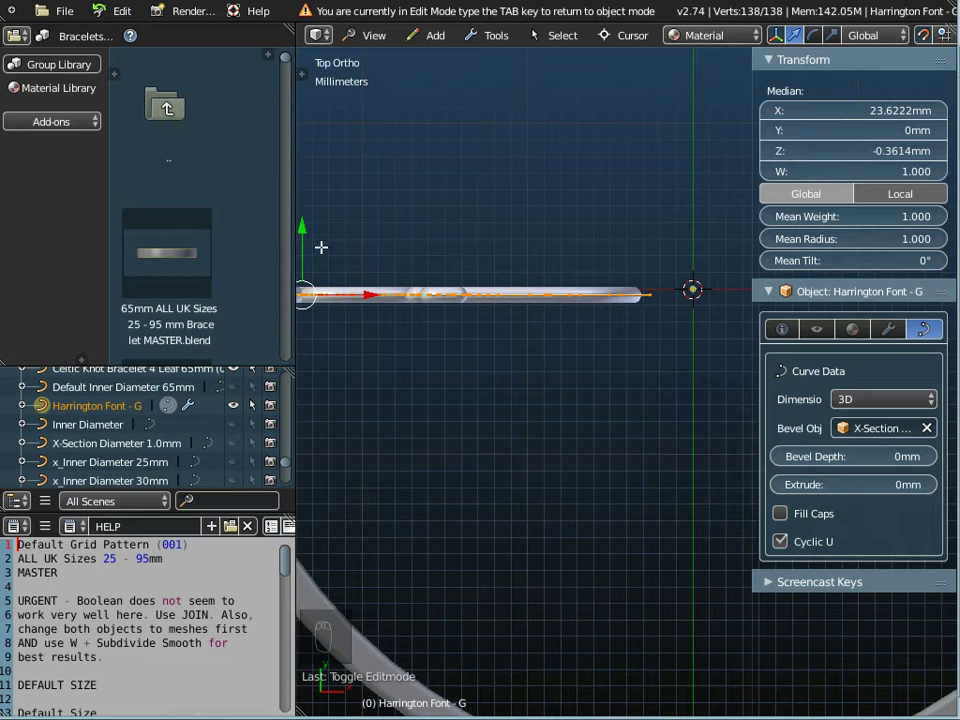
pyautogui.moveTo(409, 300)
pyautogui.mouseDown(button='middle')
pyautogui.moveTo(411, 339)
pyautogui.moveTo(418, 270)
pyautogui.moveTo(427, 350)
pyautogui.moveTo(424, 313)
pyautogui.mouseUp(button='middle')
pyautogui.click(374, 35)
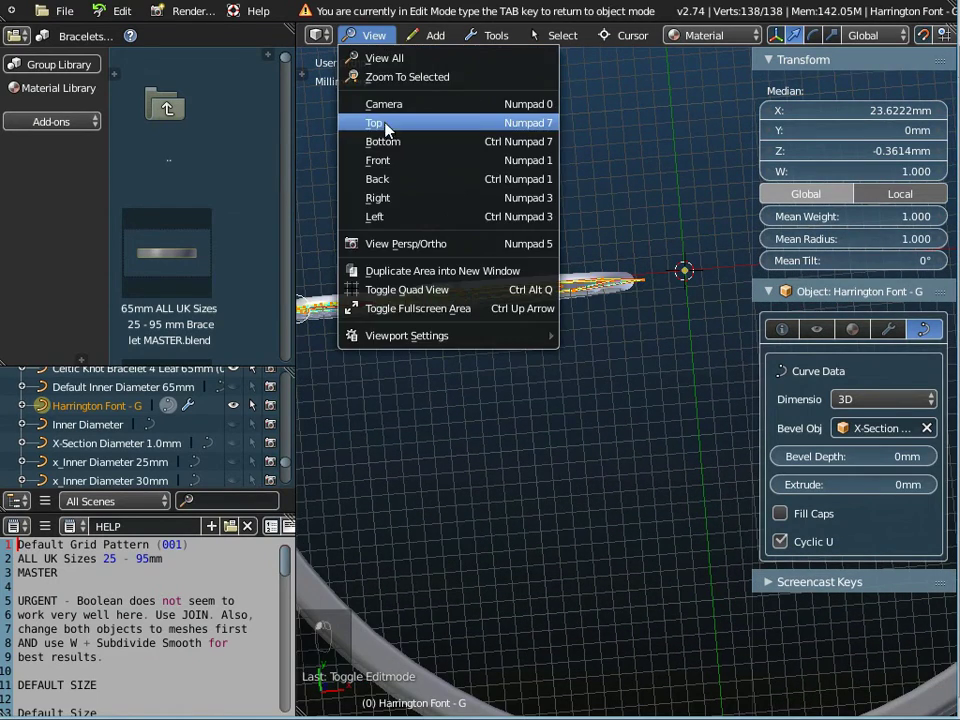
pyautogui.click(375, 122)
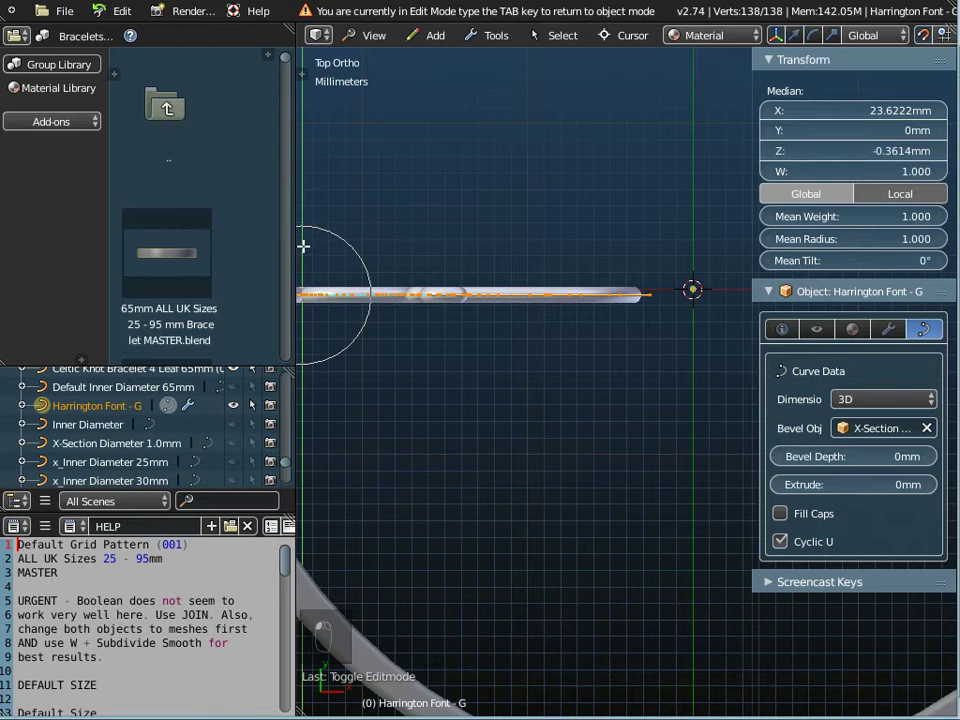
pyautogui.press('g')
pyautogui.press('y')
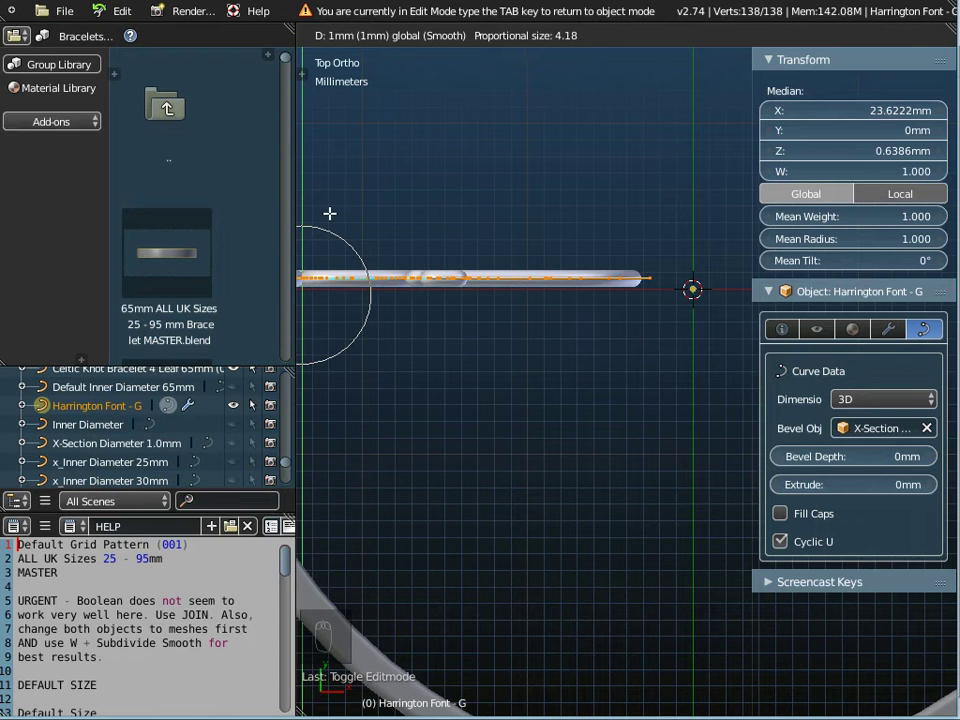
pyautogui.click(330, 213)
# Step: Set the median Z of the lettering's curve points to 0 mm and leave edit mode
pyautogui.click(862, 151)
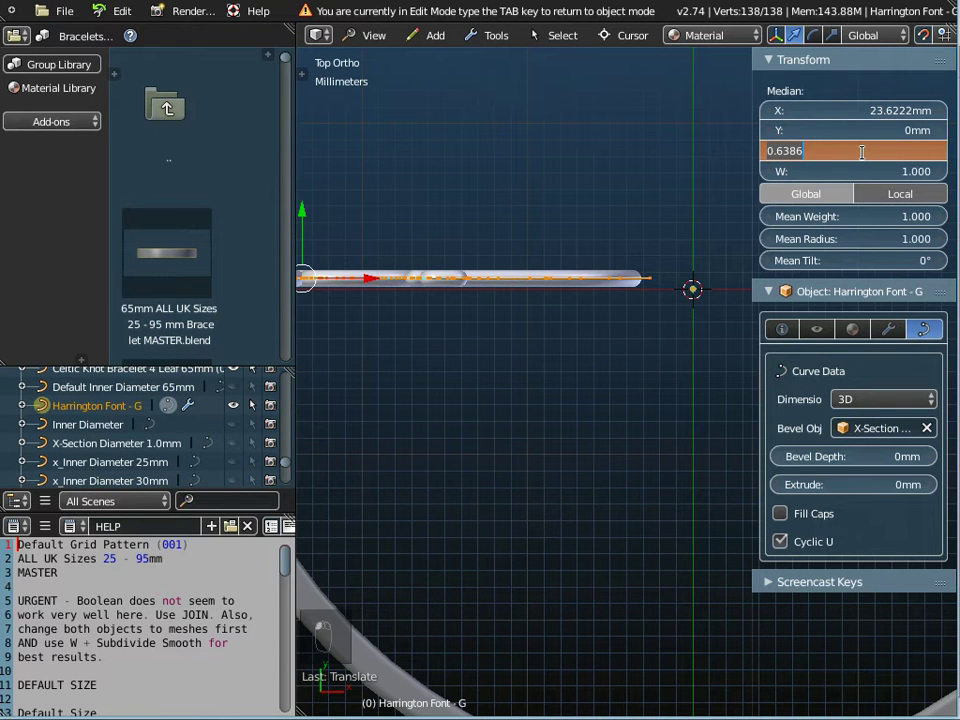
pyautogui.write('0')
pyautogui.press('Return')
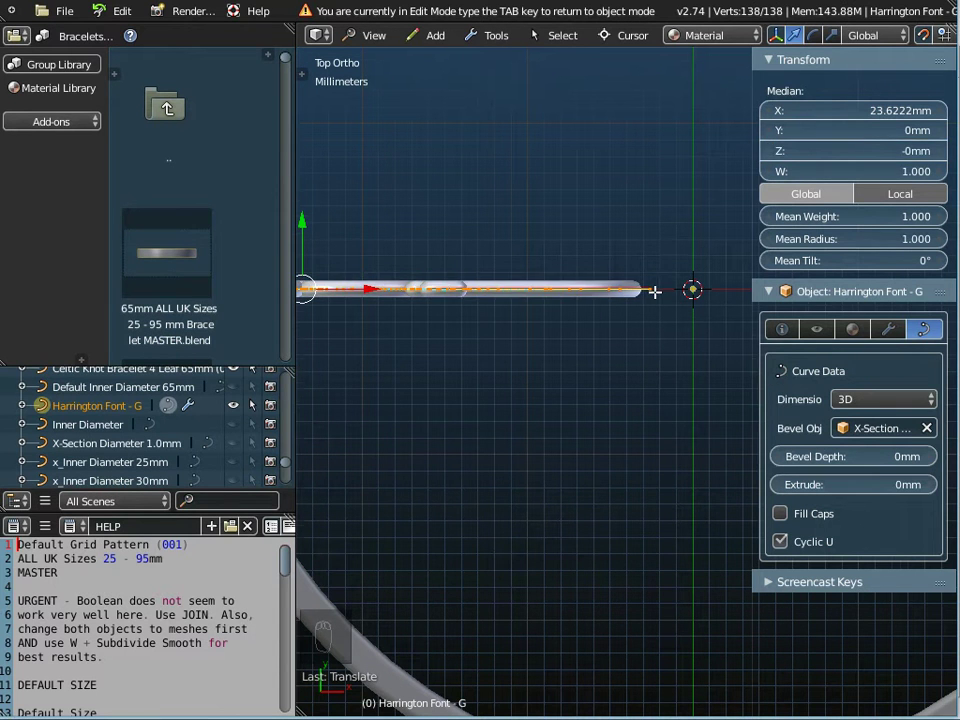
pyautogui.scroll(1, 611, 286)
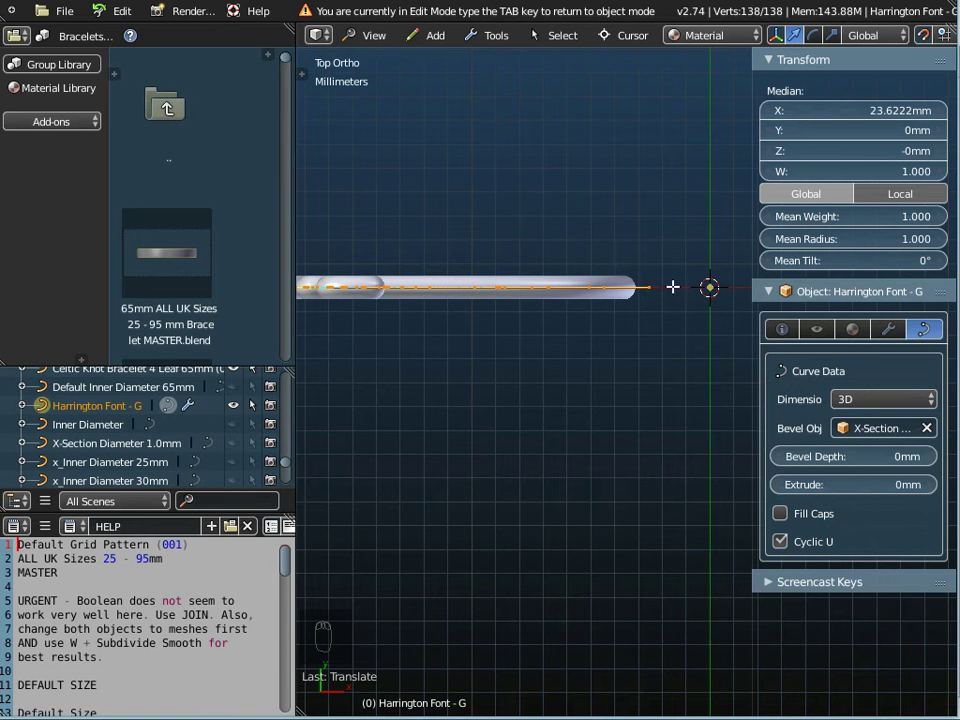
pyautogui.scroll(-4, 681, 288)
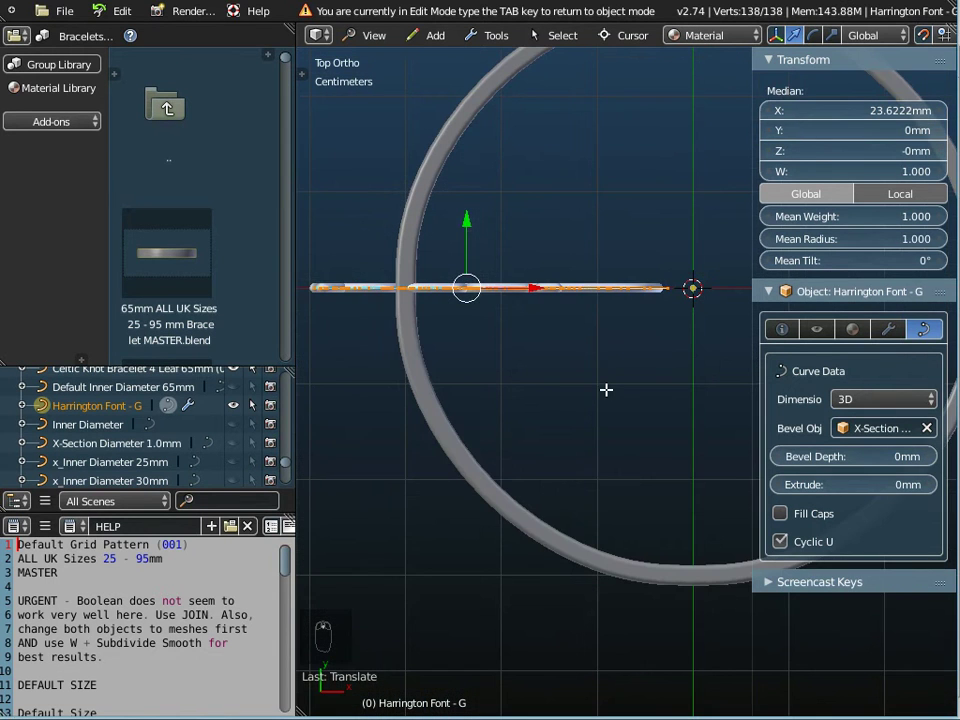
pyautogui.press('Tab')
# Step: Scale the lettering down uniformly in the front view to fit between the bracelet's two rails, and apply the scale
pyautogui.moveTo(576, 486); pyautogui.dragTo(508, 432, button='middle')
pyautogui.scroll(2, 418, 426)
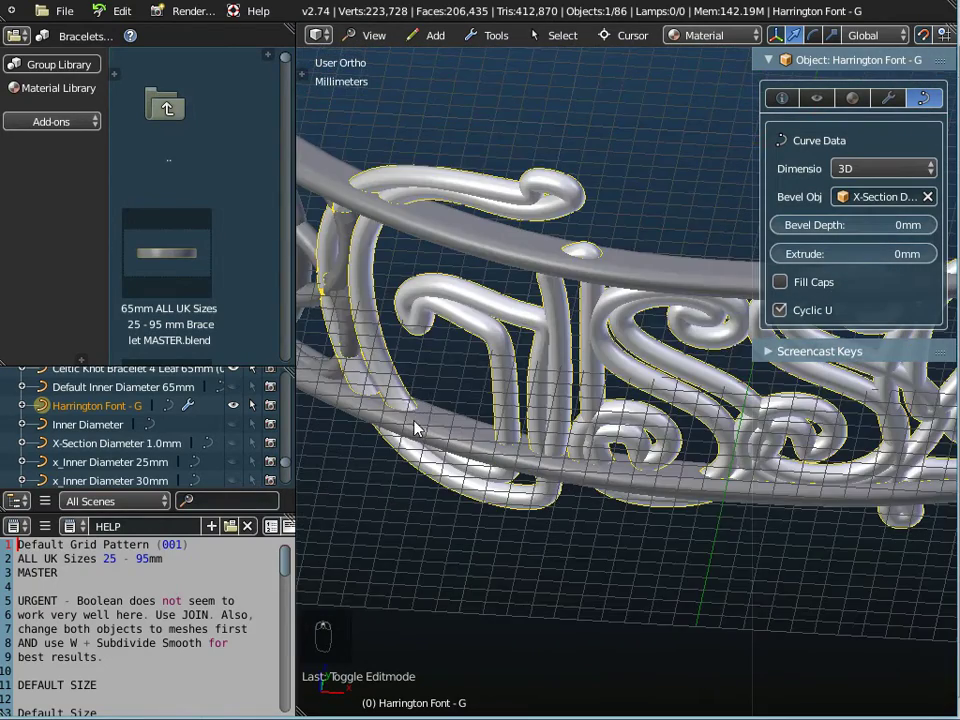
pyautogui.scroll(-4, 428, 405)
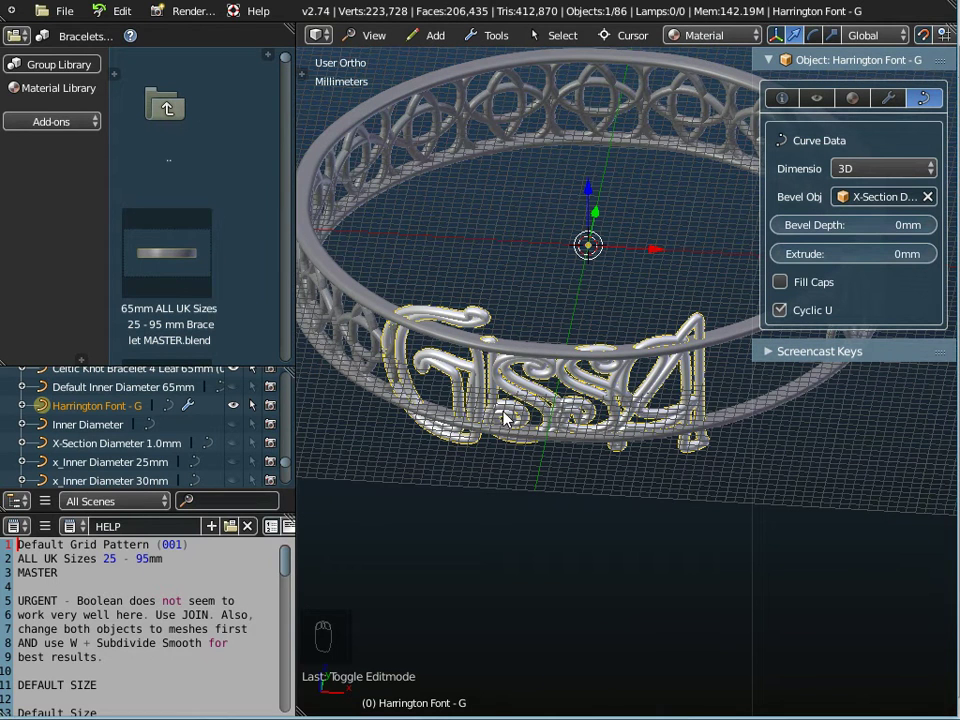
pyautogui.click(372, 35)
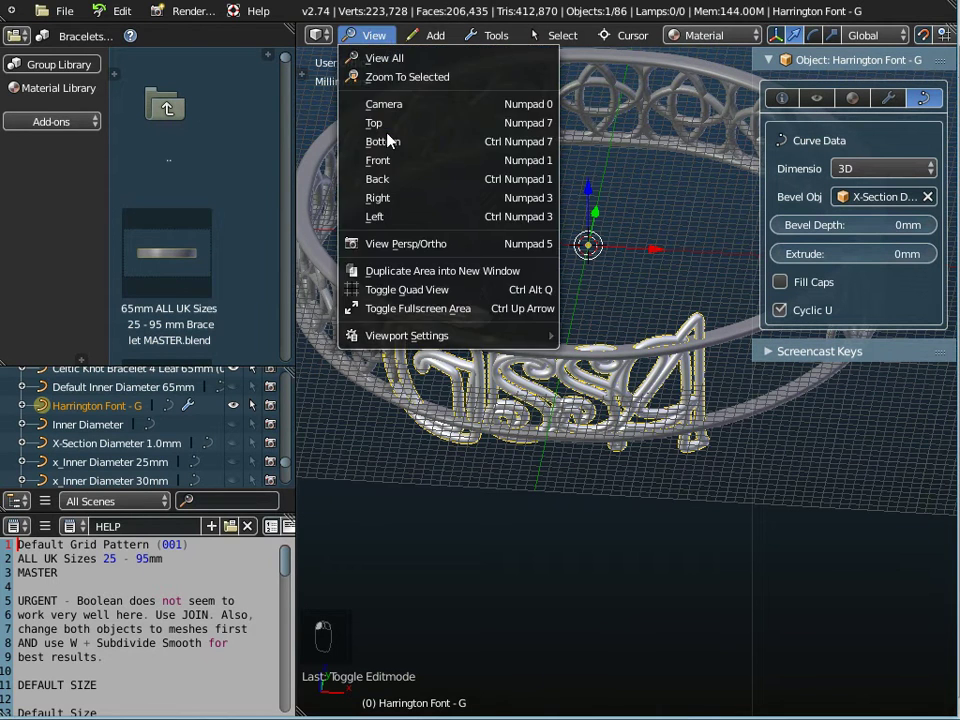
pyautogui.click(391, 166)
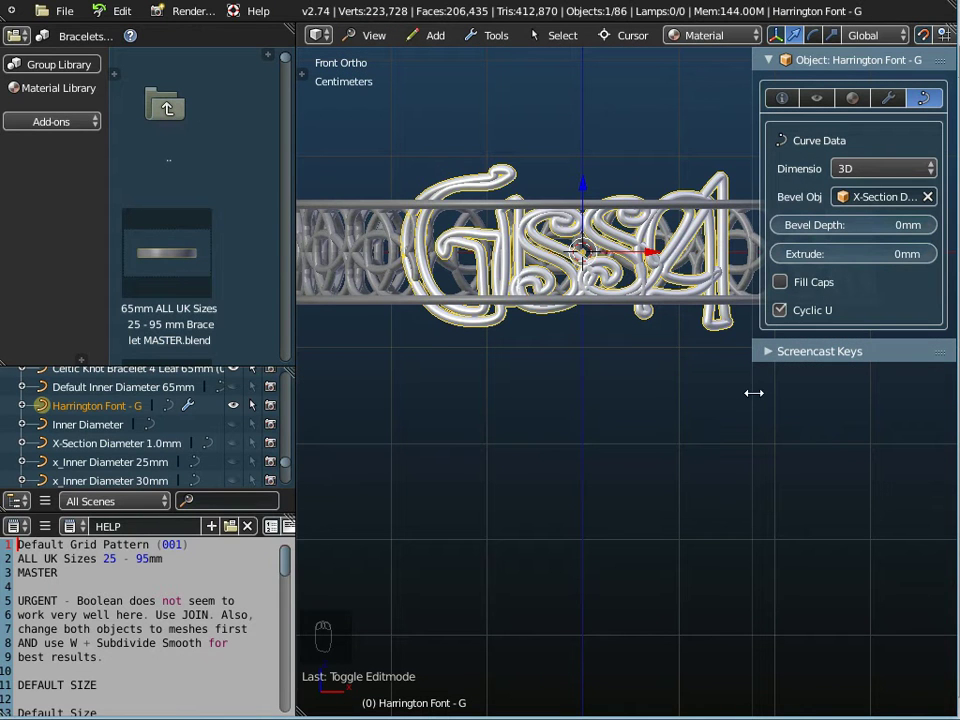
pyautogui.moveTo(776, 388); pyautogui.dragTo(819, 379)
pyautogui.scroll(1, 630, 290)
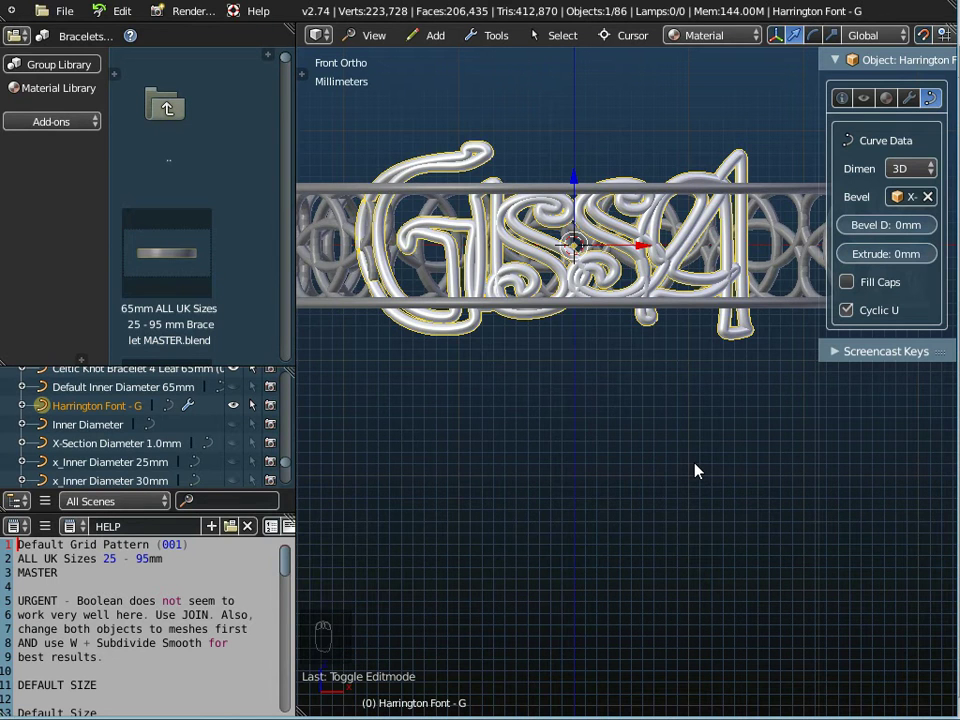
pyautogui.press('s')
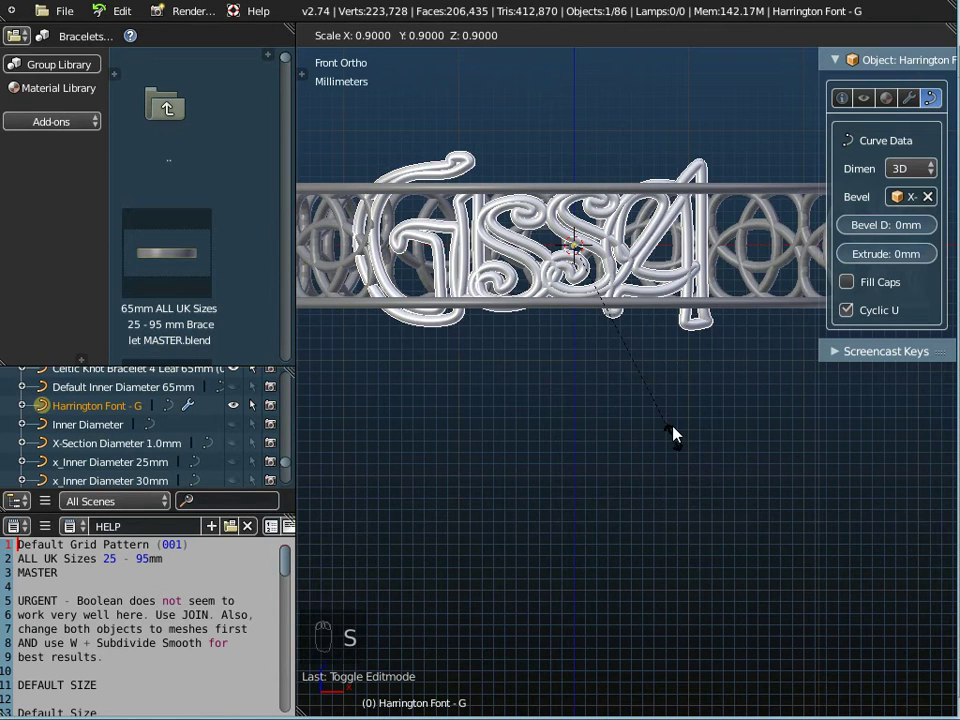
pyautogui.click(640, 387)
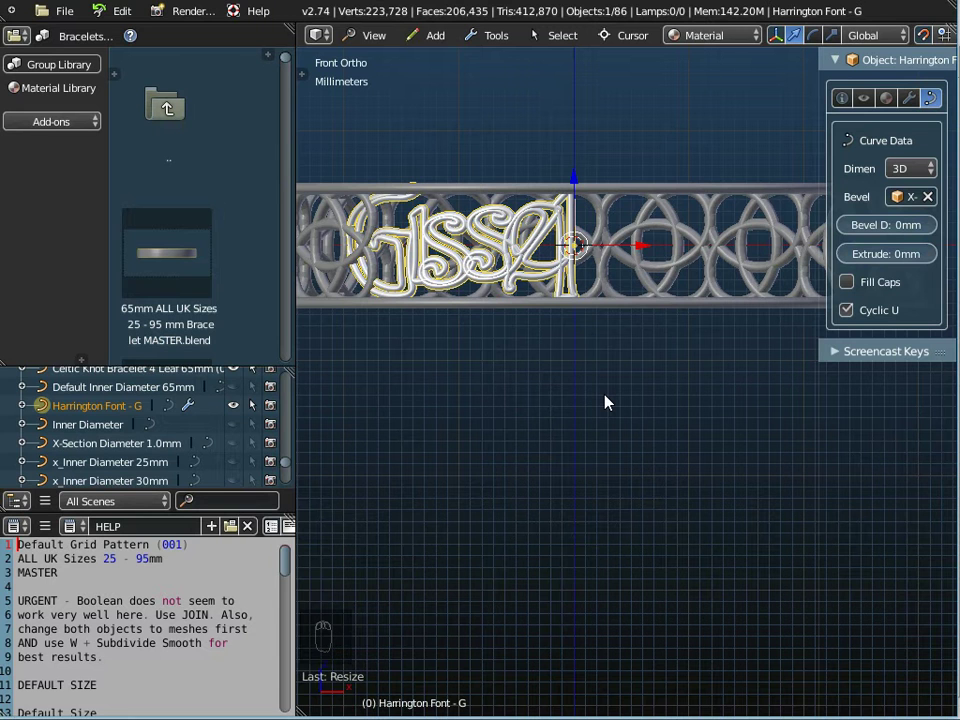
pyautogui.hotkey('ctrl', 'a')
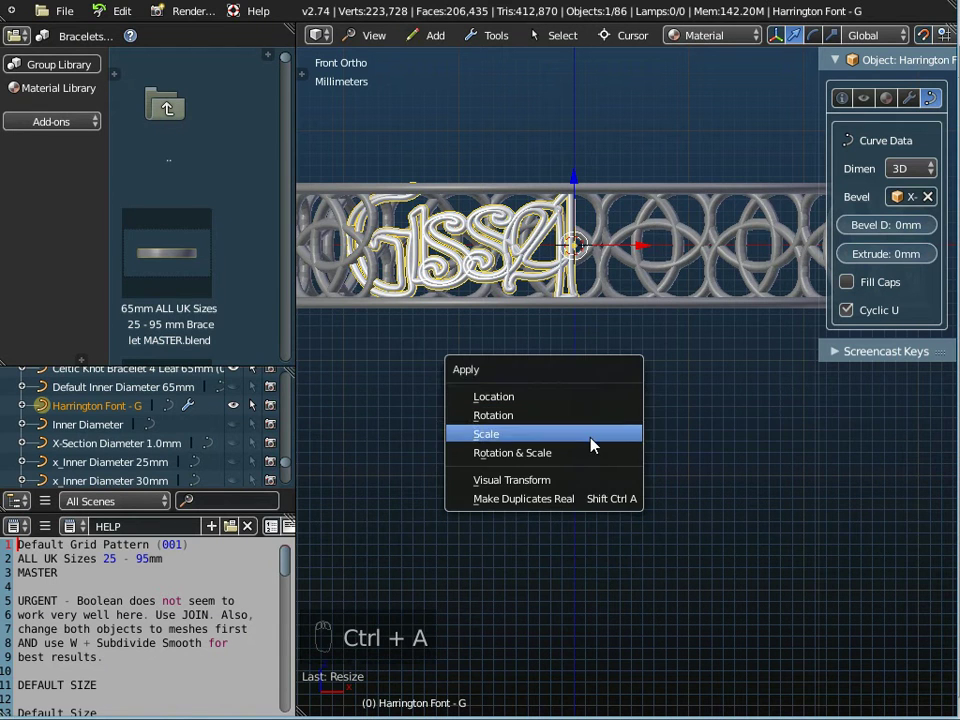
pyautogui.click(590, 439)
# Step: With snapping turned off, nudge the lettering slightly upward along the Z axis between the rails
pyautogui.scroll(1, 530, 256)
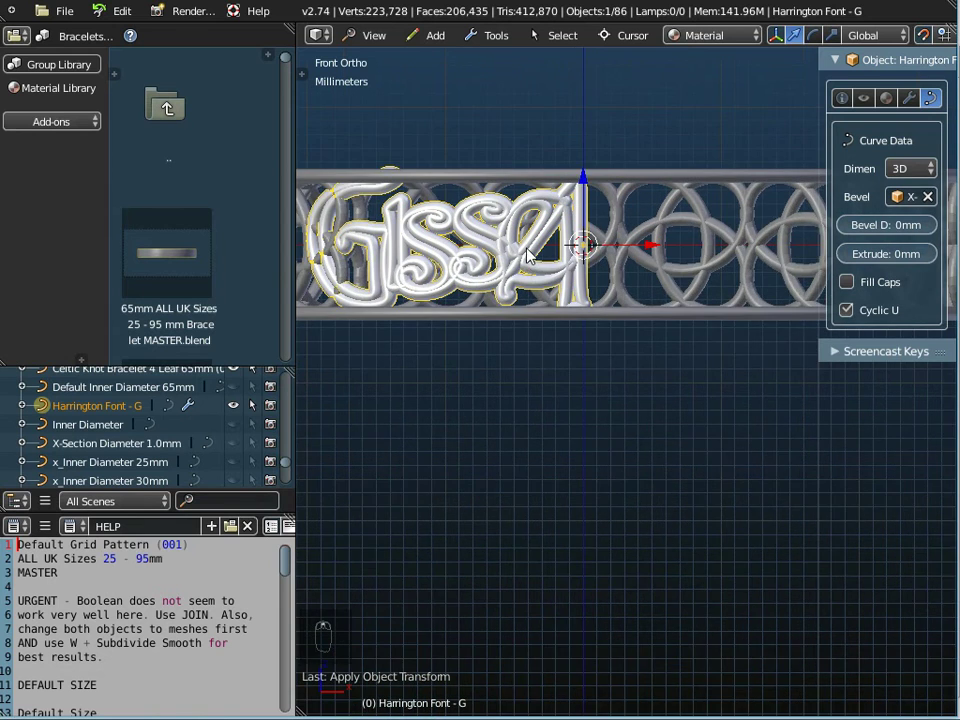
pyautogui.scroll(3, 530, 256)
pyautogui.scroll(-2, 560, 290)
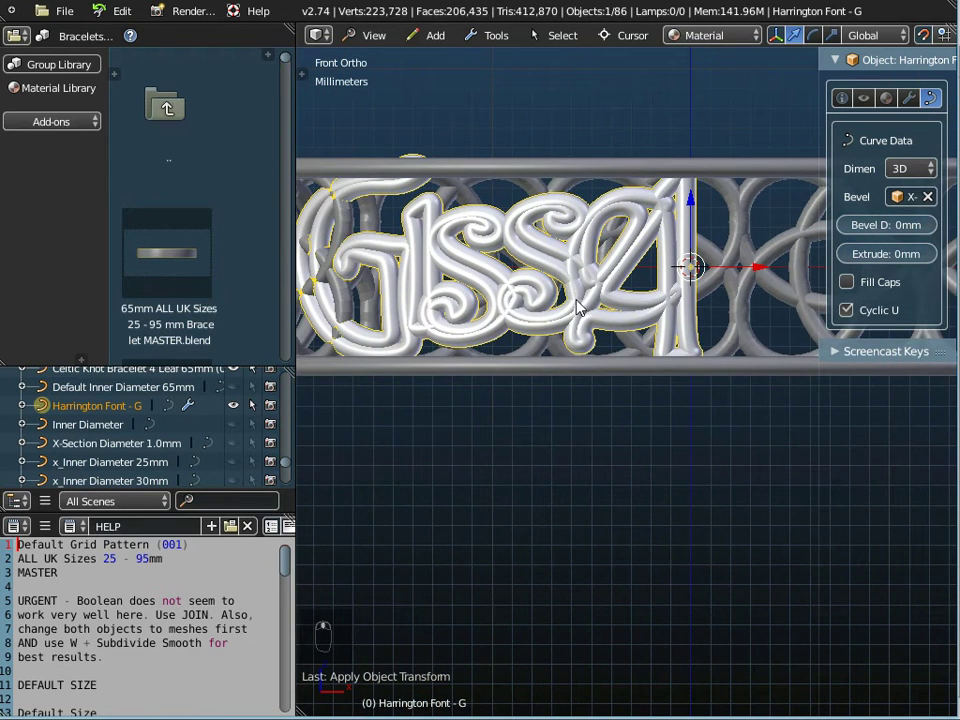
pyautogui.scroll(2, 577, 307)
pyautogui.scroll(-2, 700, 230)
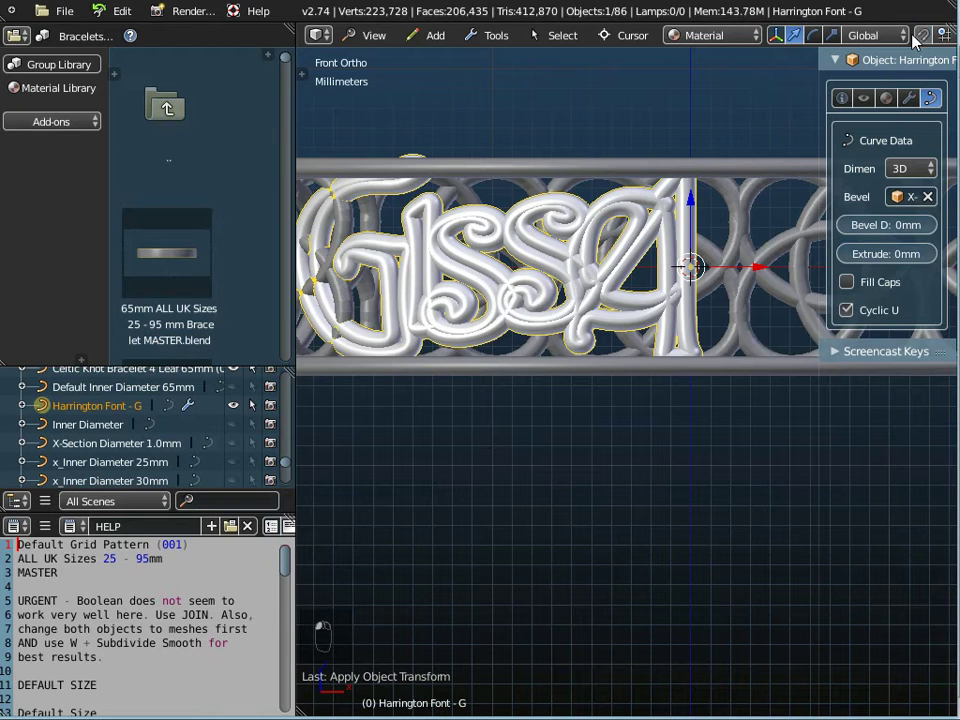
pyautogui.moveTo(692, 203)
pyautogui.mouseDown()
pyautogui.moveTo(693, 214)
pyautogui.moveTo(689, 205)
pyautogui.mouseUp()
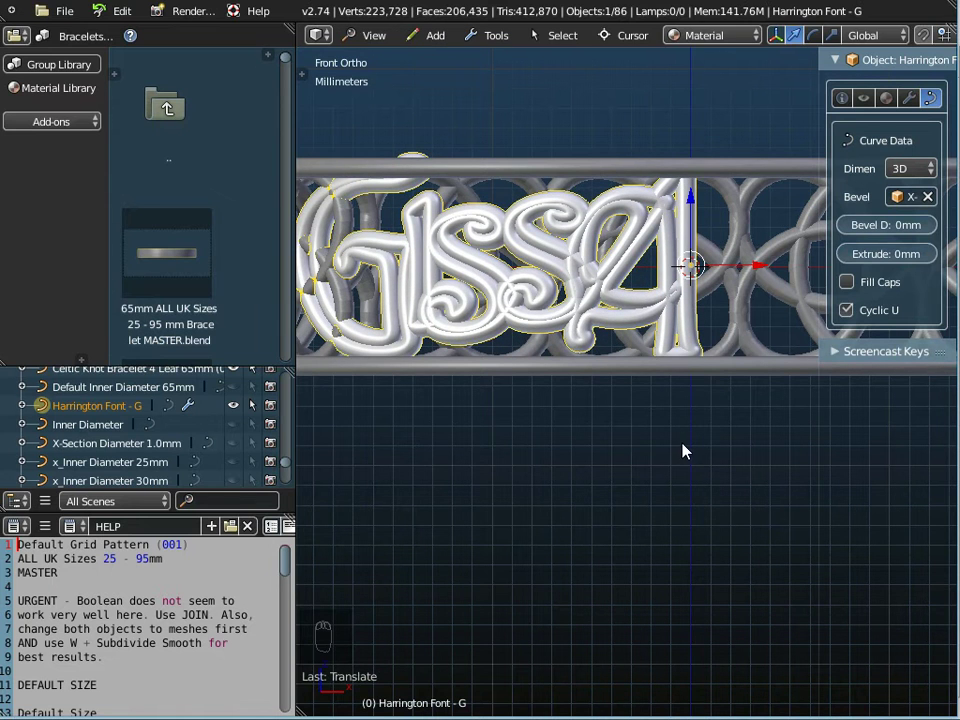
# Step: Scale the lettering uniformly to 0.9678 with the scale applied, and lower it 0.6137 mm along the global Z axis
pyautogui.press('s')
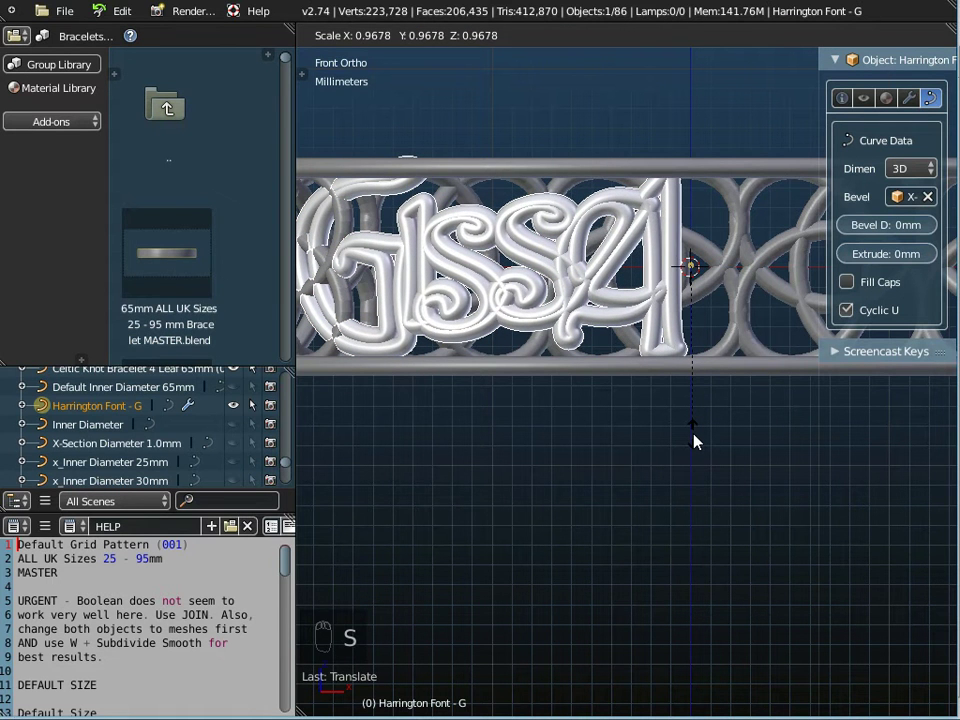
pyautogui.click(695, 441)
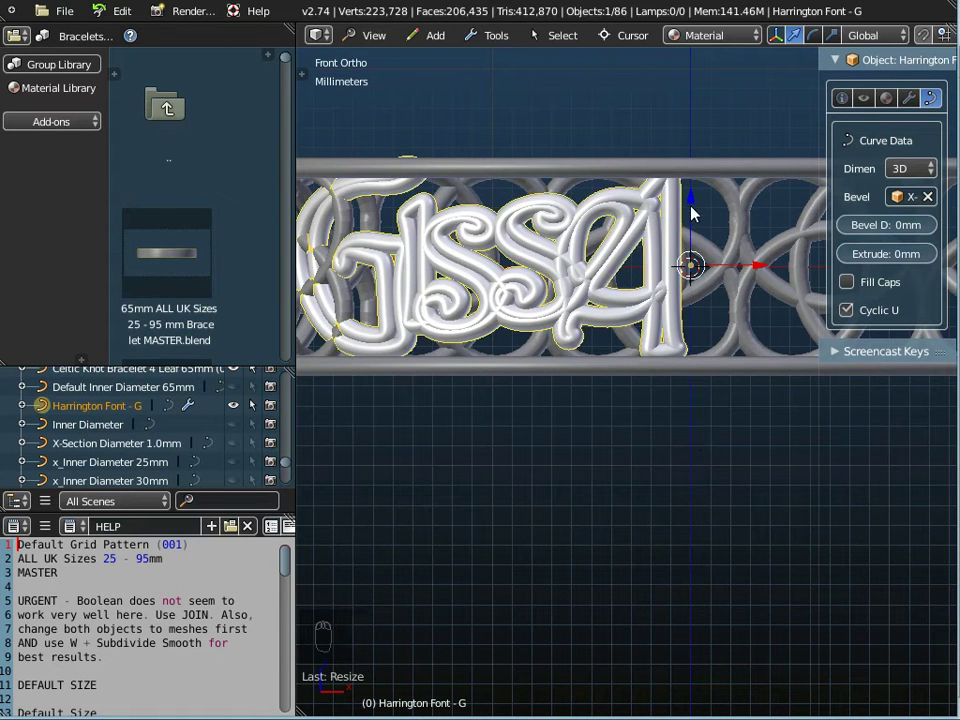
pyautogui.press('g')
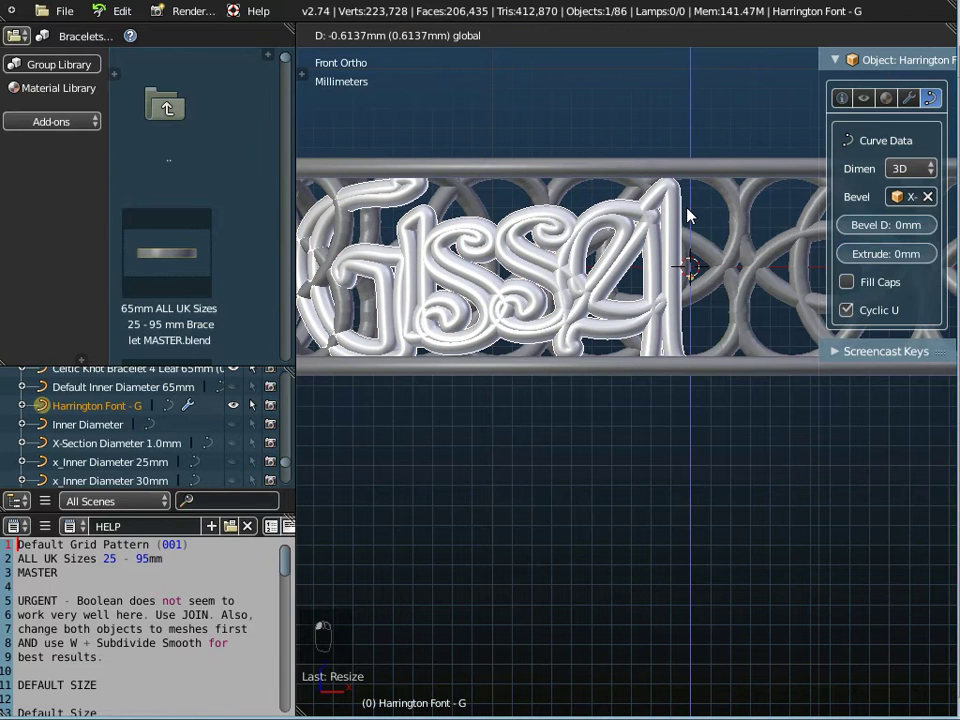
pyautogui.click(687, 215)
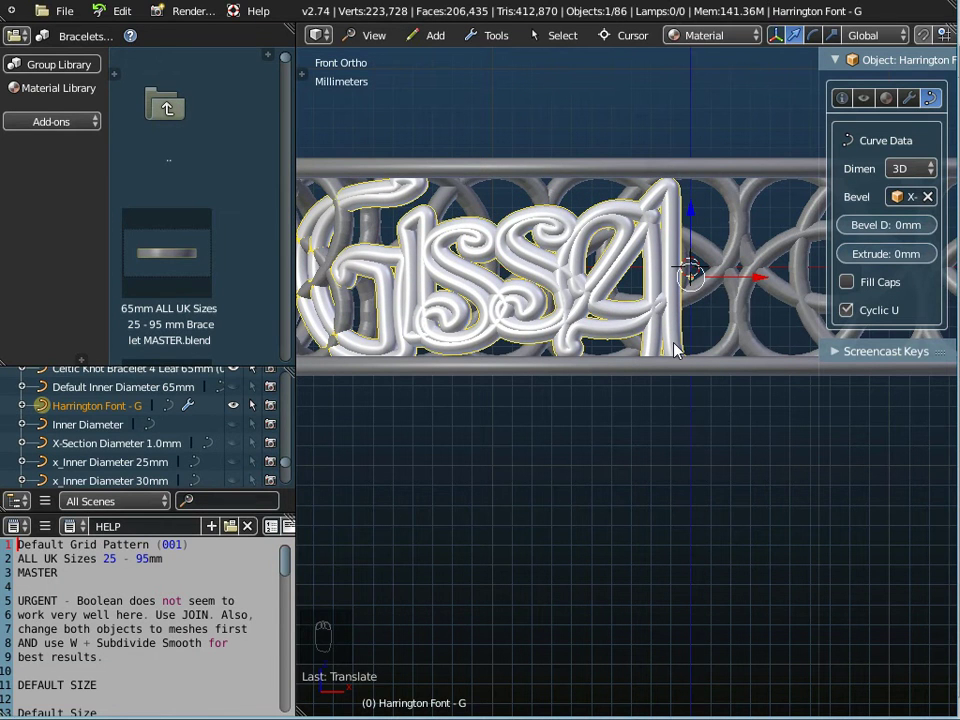
pyautogui.hotkey('ctrl', 'a')
pyautogui.click(632, 457)
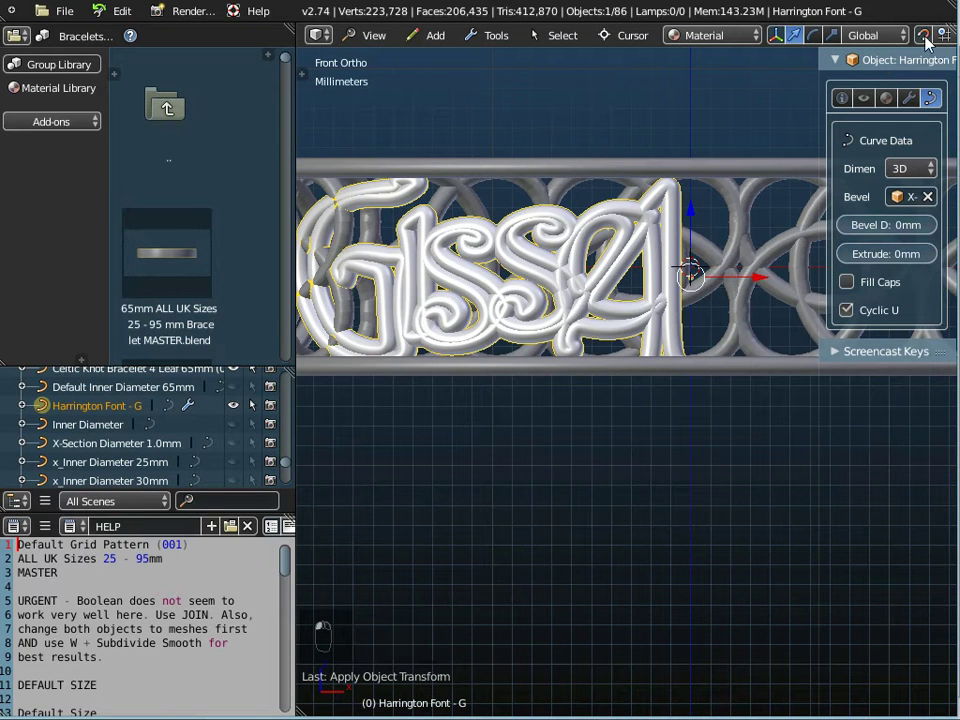
# Step: In the front view, shift all the lettering's curve points along the X axis in two 2 mm moves to a median X of 17.7164 mm
pyautogui.scroll(-2, 545, 415)
pyautogui.moveTo(545, 413); pyautogui.dragTo(553, 386, button='middle')
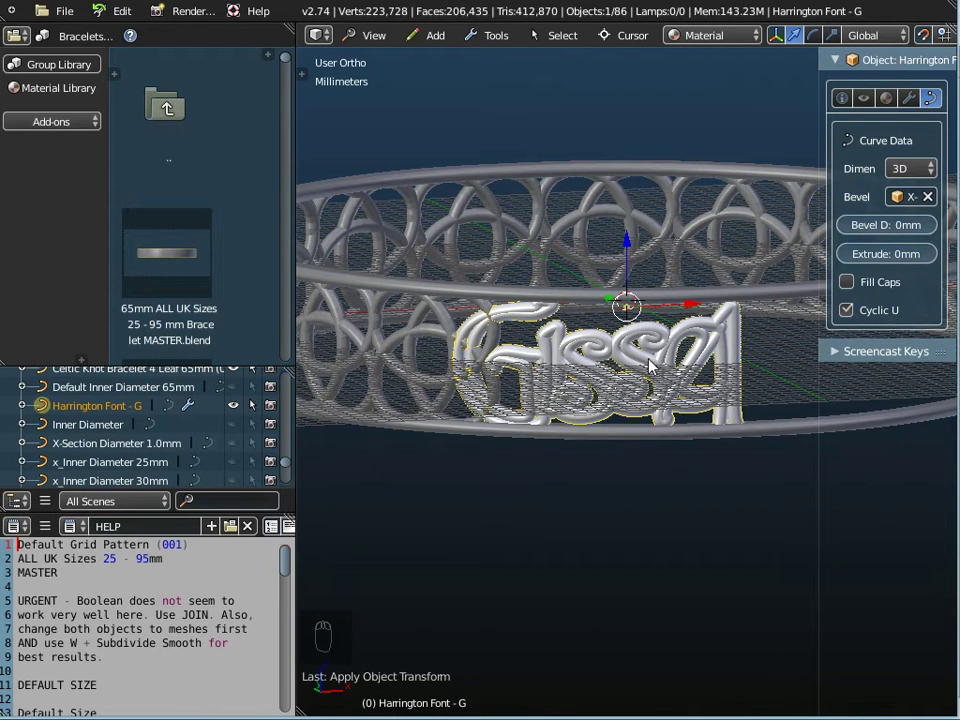
pyautogui.click(376, 37)
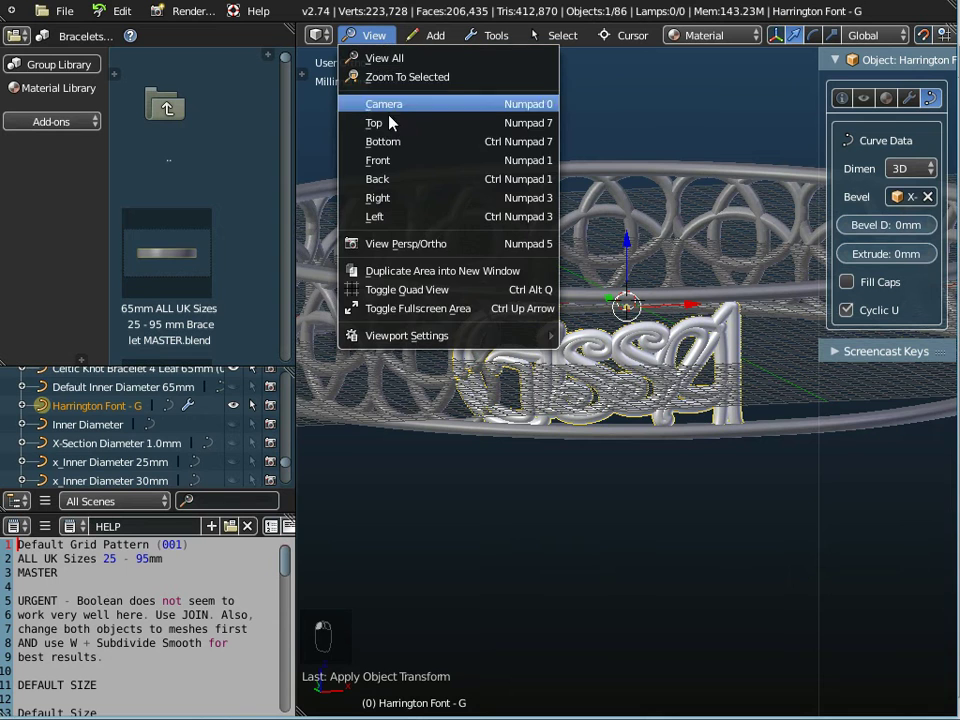
pyautogui.click(393, 161)
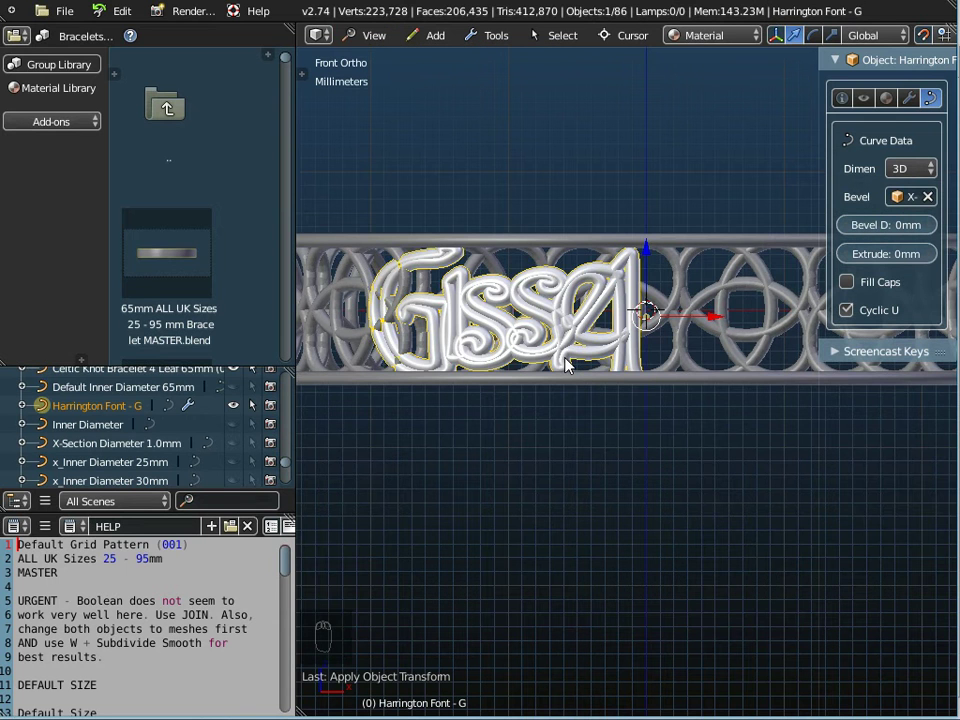
pyautogui.press('Tab')
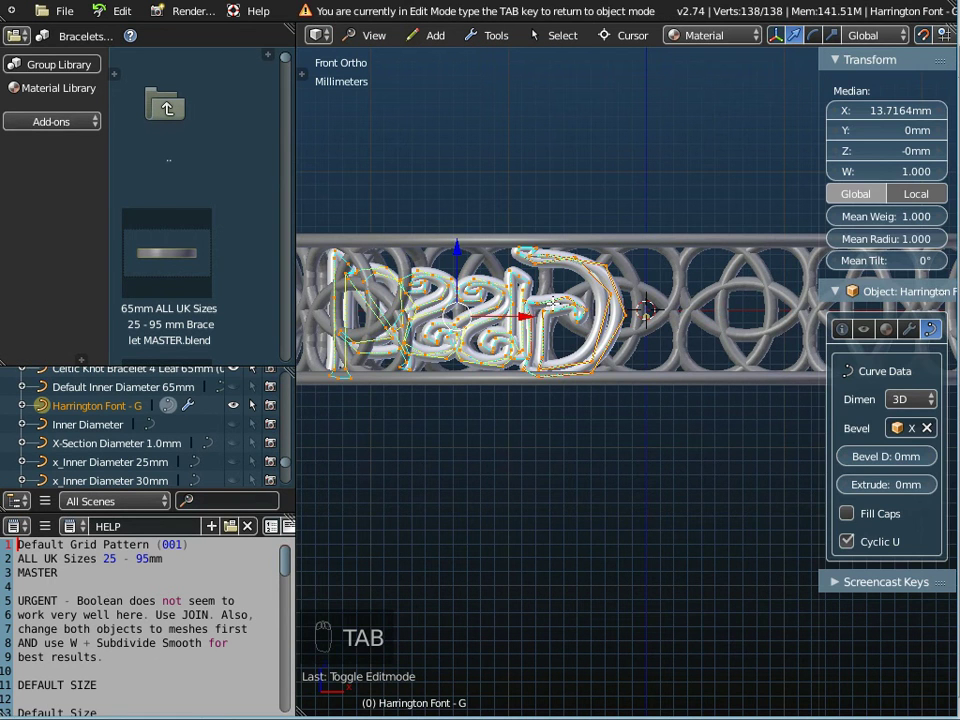
pyautogui.moveTo(514, 315); pyautogui.dragTo(516, 316)
pyautogui.press('Tab')
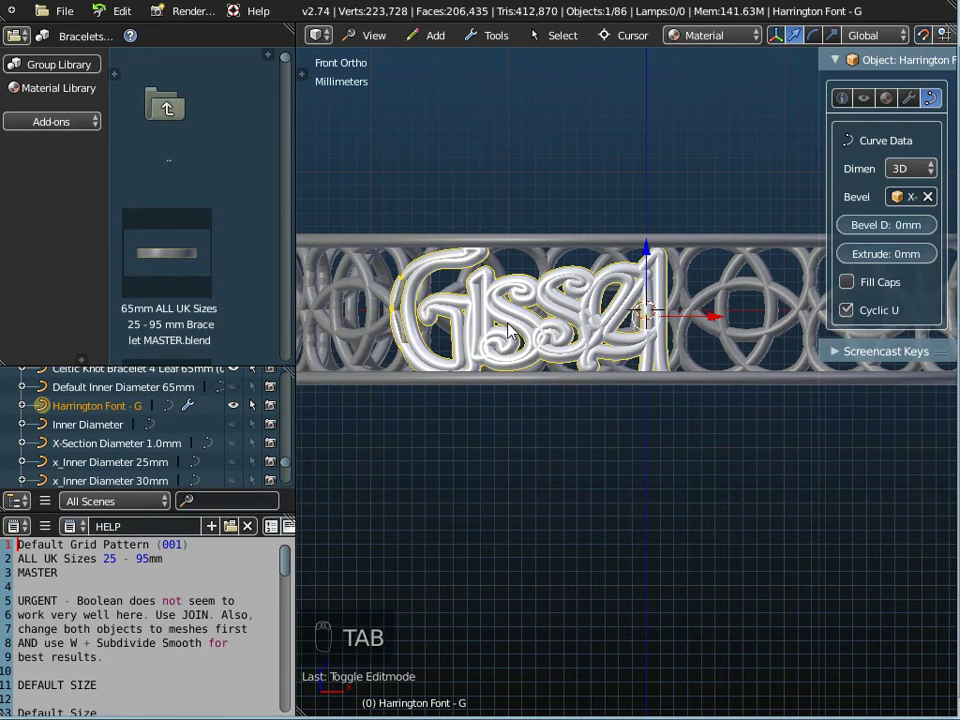
pyautogui.press('Tab')
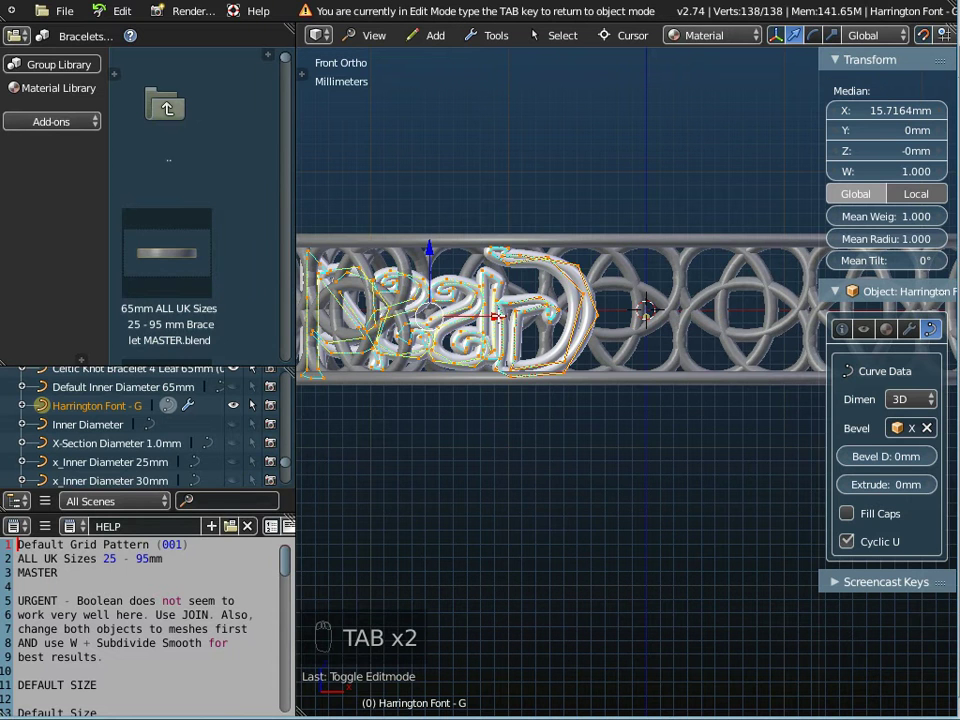
pyautogui.moveTo(495, 317); pyautogui.dragTo(478, 317)
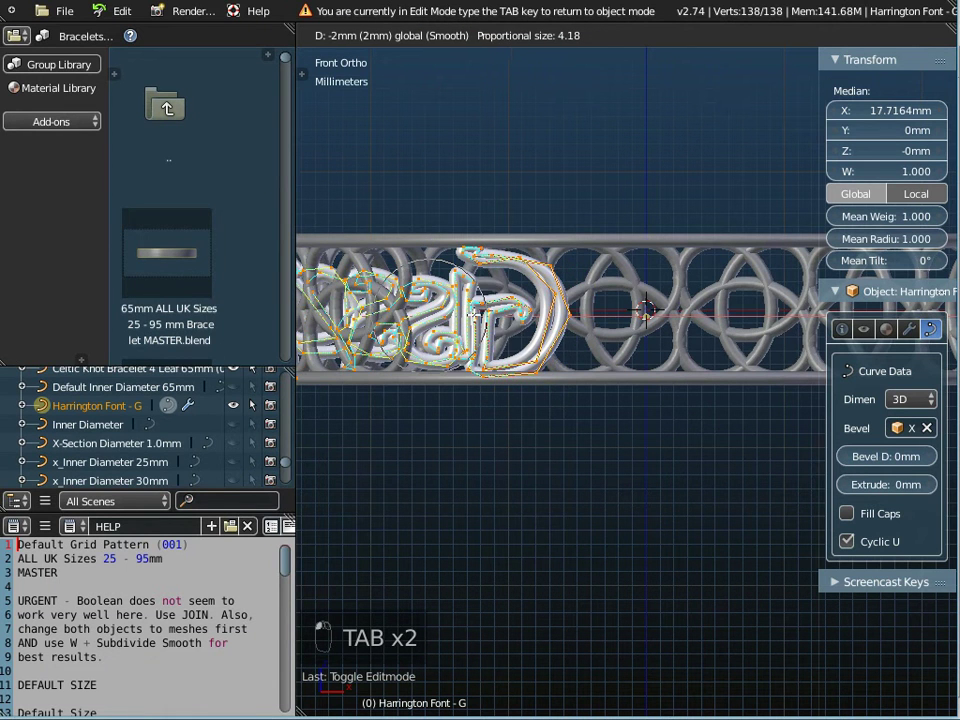
pyautogui.press('Tab')
# Step: Set the column count of the Celtic knot pattern's array modifier to 17 to fill the gap beside the lettering
pyautogui.moveTo(483, 345); pyautogui.dragTo(521, 396, button='middle')
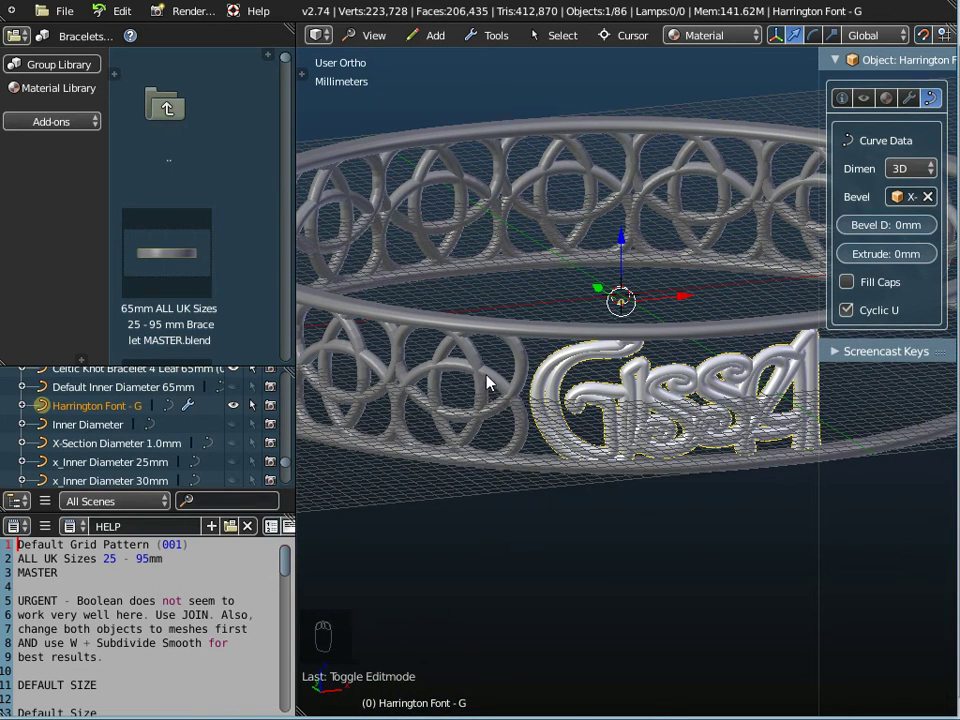
pyautogui.scroll(-3, 529, 430)
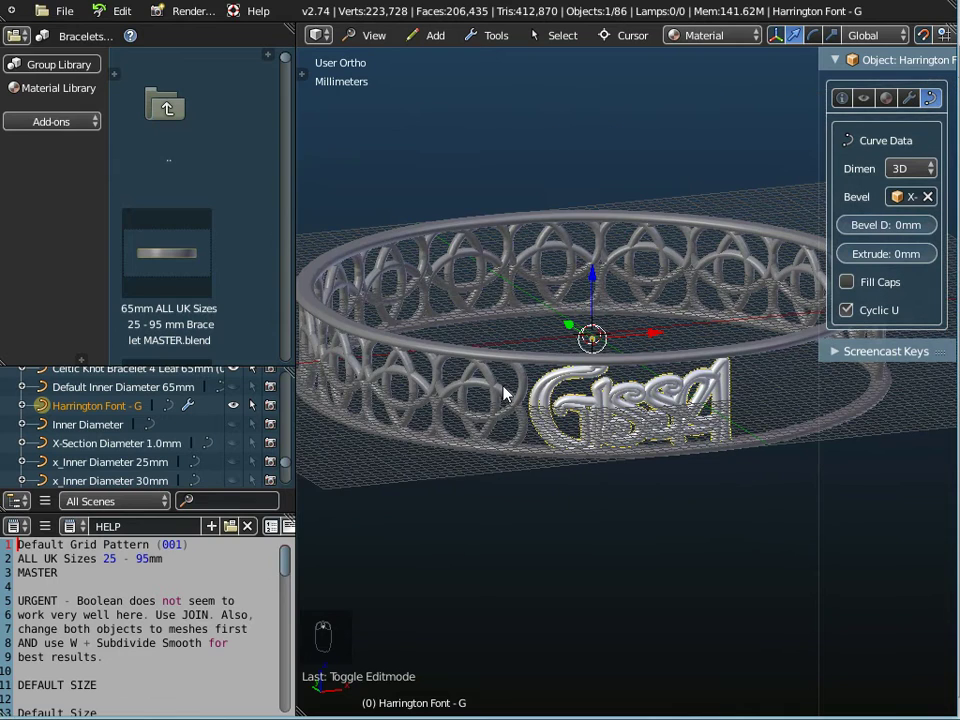
pyautogui.rightClick(498, 394)
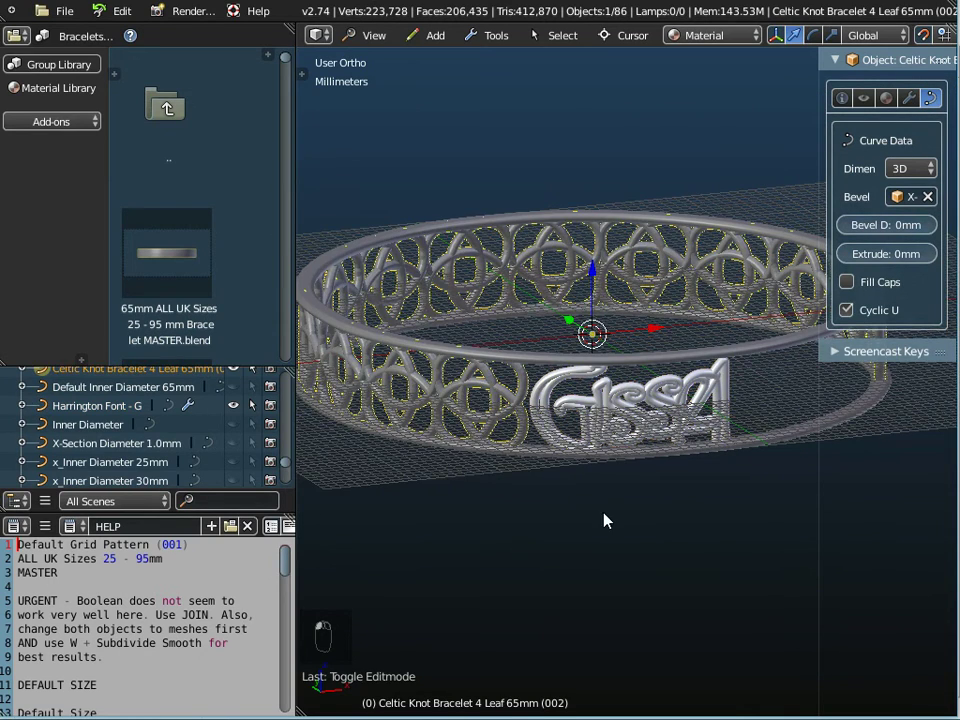
pyautogui.moveTo(605, 515); pyautogui.dragTo(547, 524, button='middle')
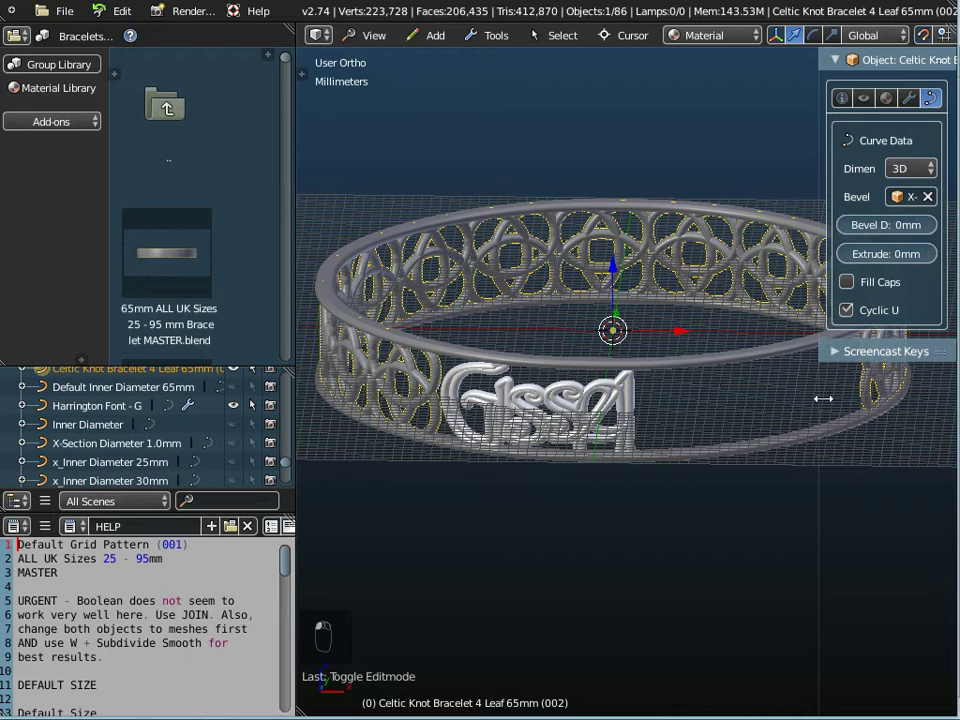
pyautogui.moveTo(817, 397); pyautogui.dragTo(721, 381)
pyautogui.keyDown('shift'); pyautogui.moveTo(613, 407); pyautogui.dragTo(425, 342, button='middle'); pyautogui.keyUp('shift')
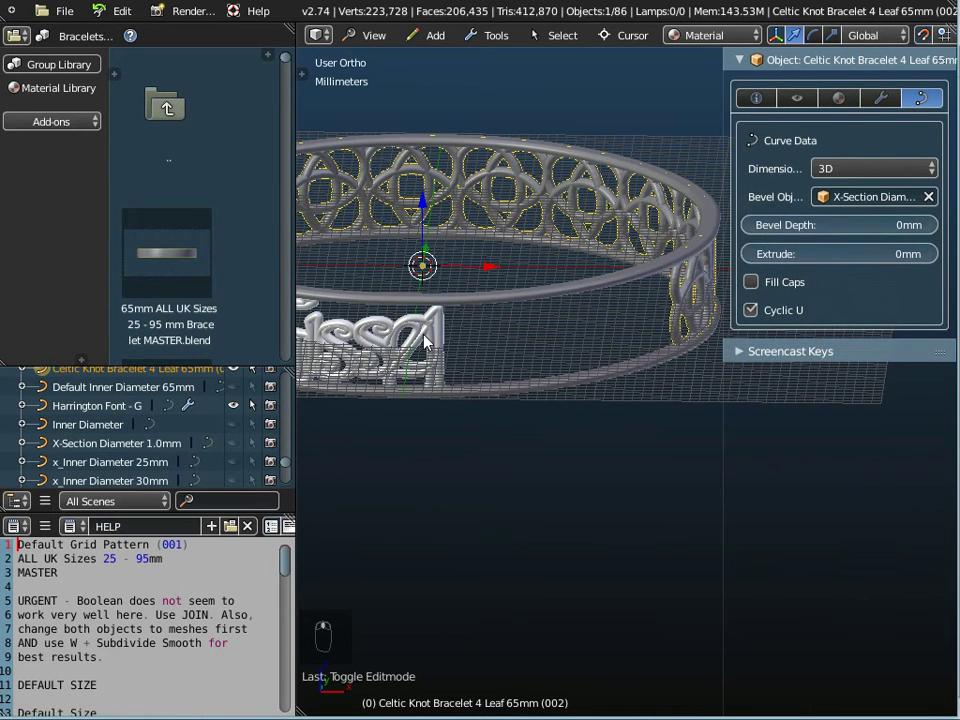
pyautogui.click(880, 98)
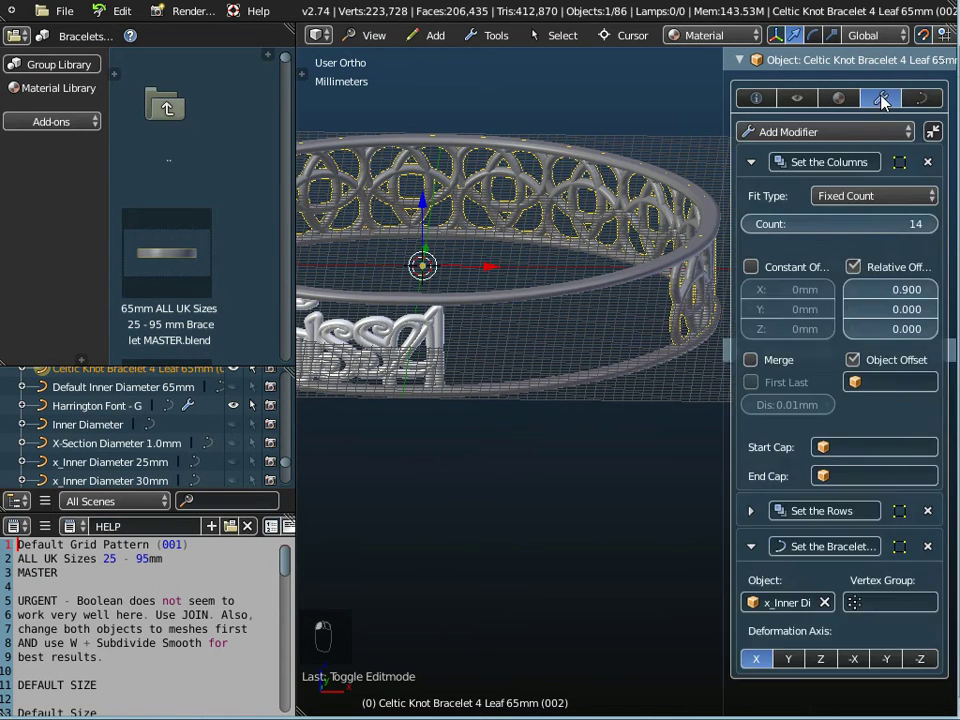
pyautogui.click(929, 225)
pyautogui.click(929, 225)
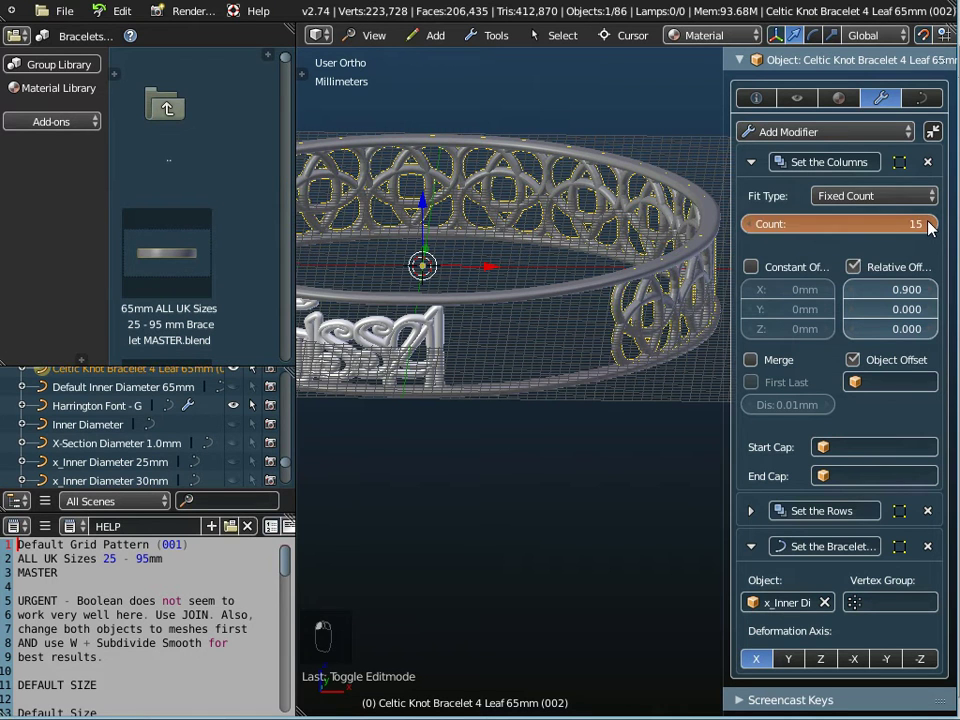
pyautogui.click(929, 225)
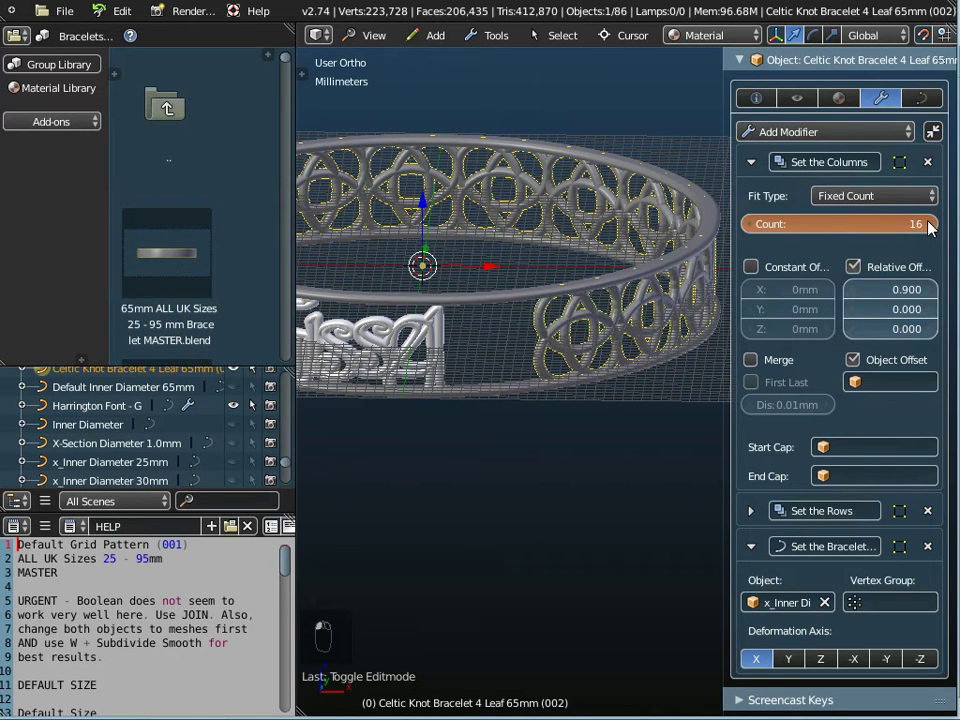
pyautogui.click(929, 225)
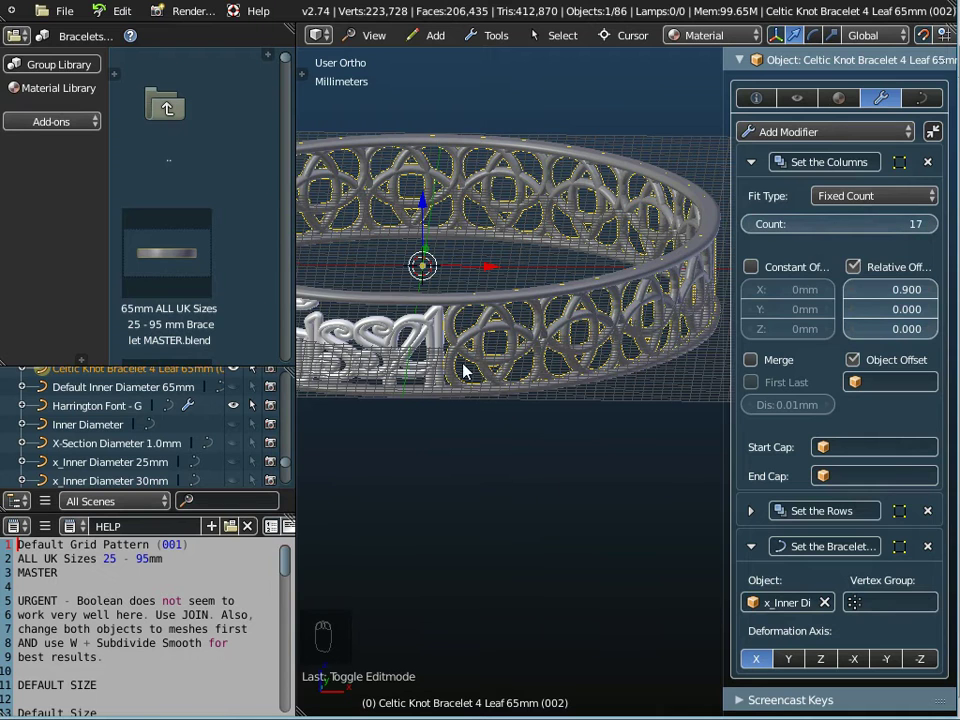
# Step: Try a relative X offset of 0.88 in the Celtic knot pattern's Set the Columns modifier
pyautogui.scroll(3, 472, 385)
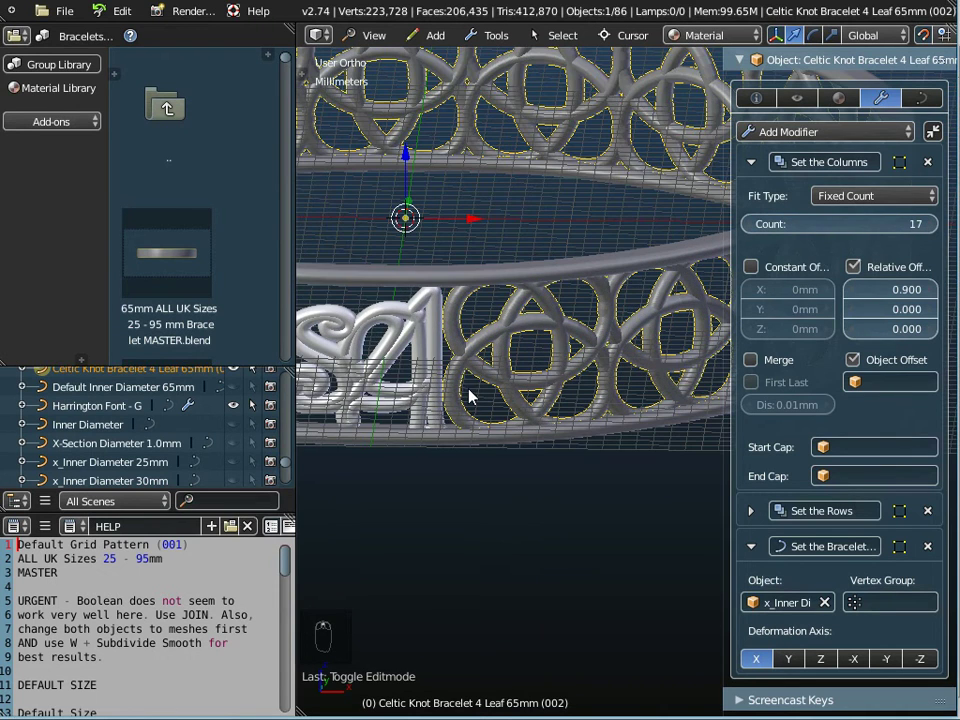
pyautogui.scroll(-3, 472, 395)
pyautogui.moveTo(353, 300); pyautogui.dragTo(482, 292, button='middle')
pyautogui.moveTo(446, 365); pyautogui.dragTo(647, 335, button='middle')
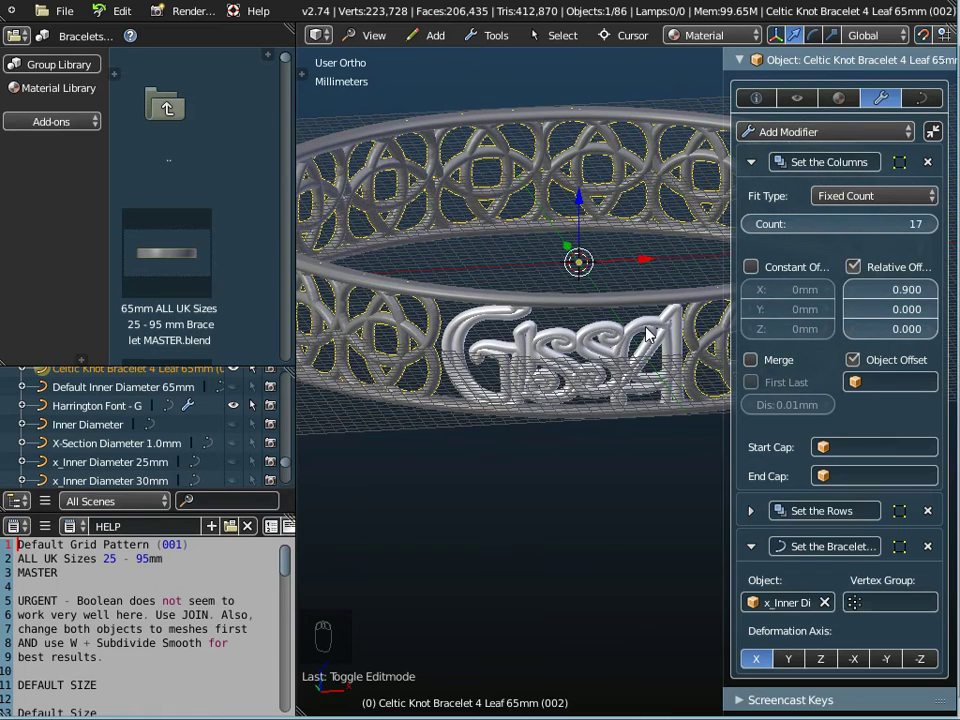
pyautogui.moveTo(432, 268); pyautogui.dragTo(577, 360, button='middle')
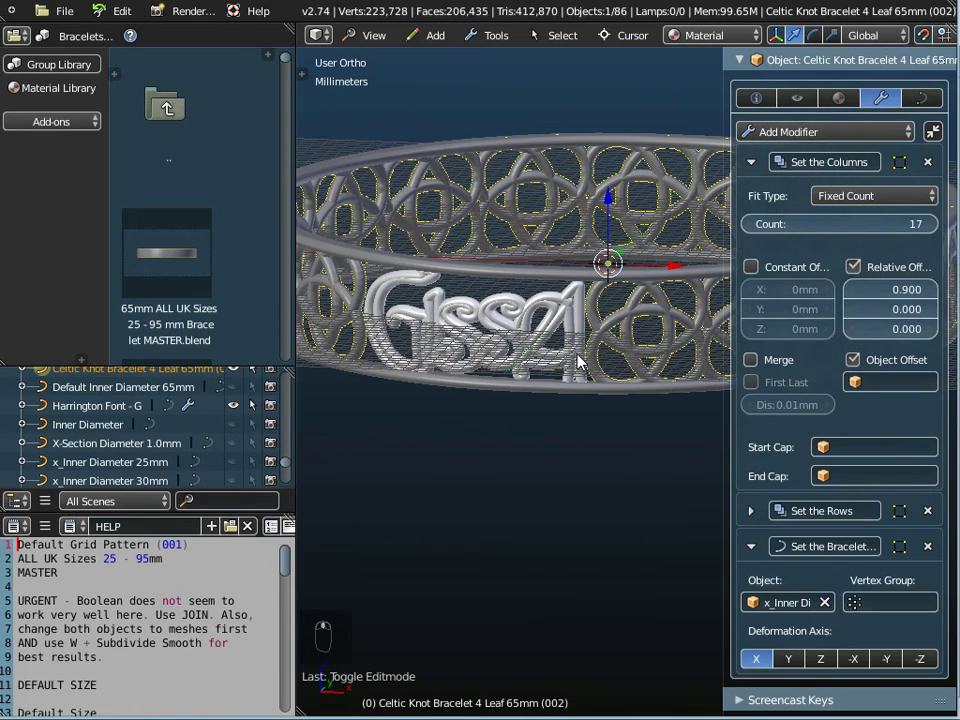
pyautogui.click(882, 290)
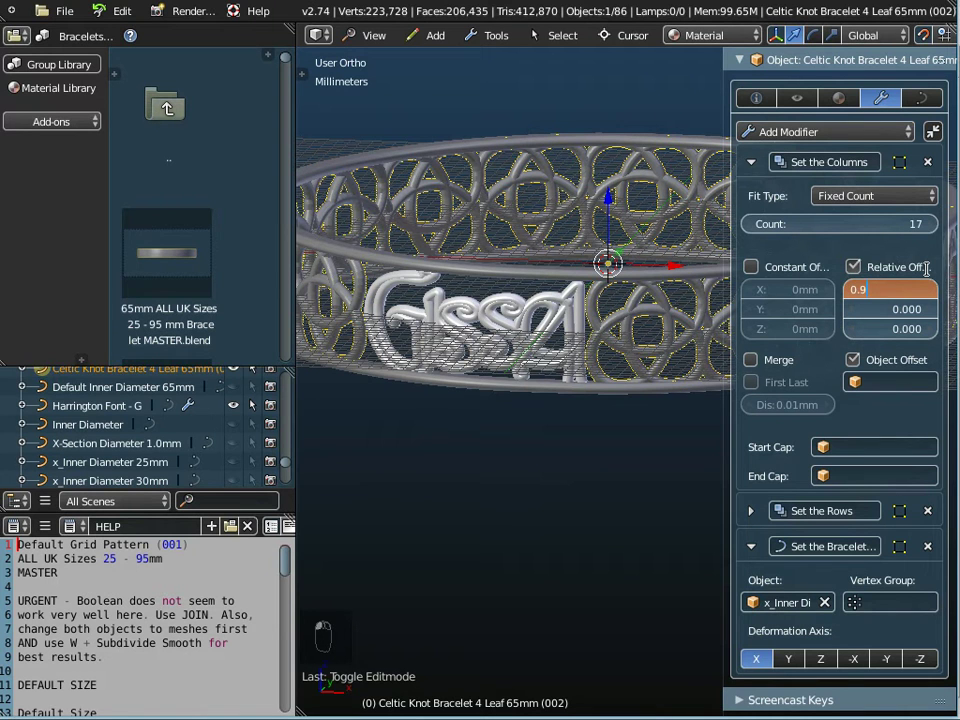
pyautogui.write('0.88')
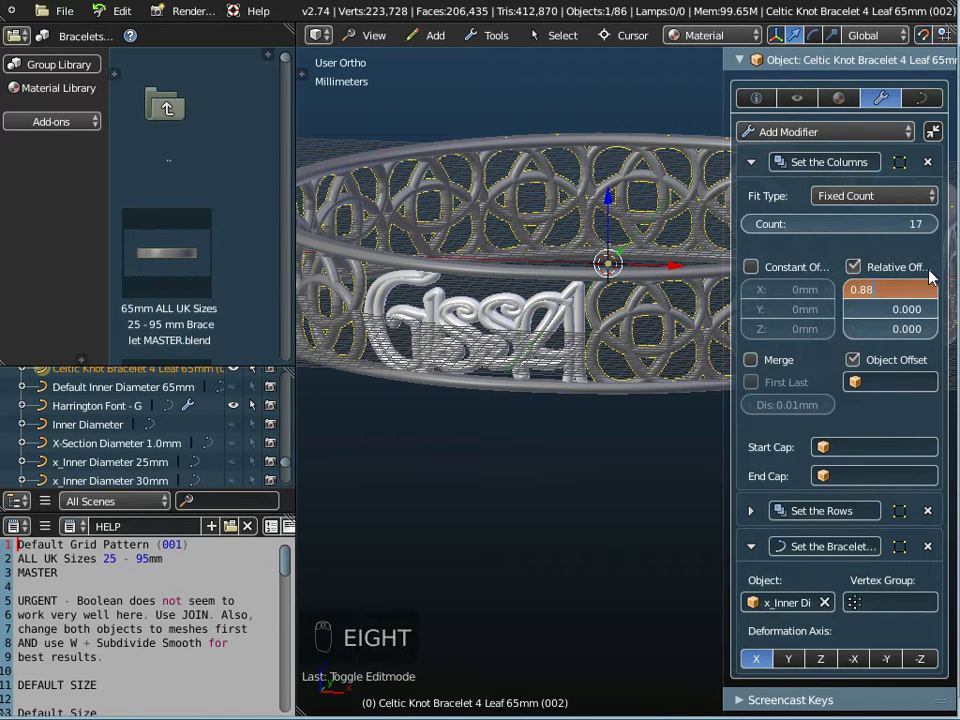
pyautogui.press('Return')
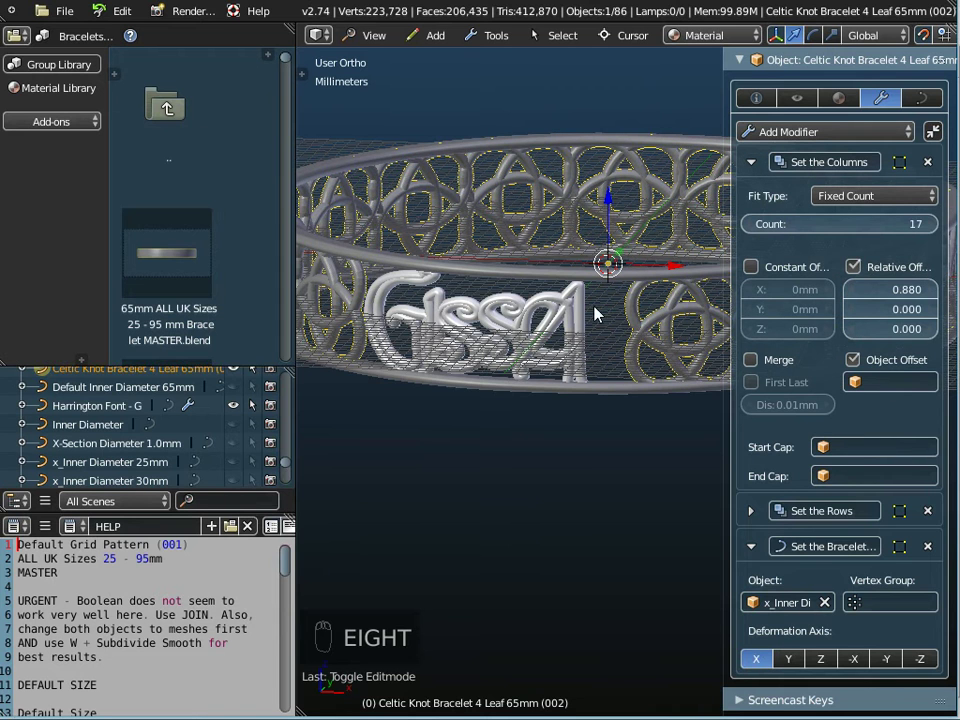
# Step: Try a relative X offset of 0.89 for the knot pattern's columns
pyautogui.click(871, 292)
pyautogui.write('0.76')
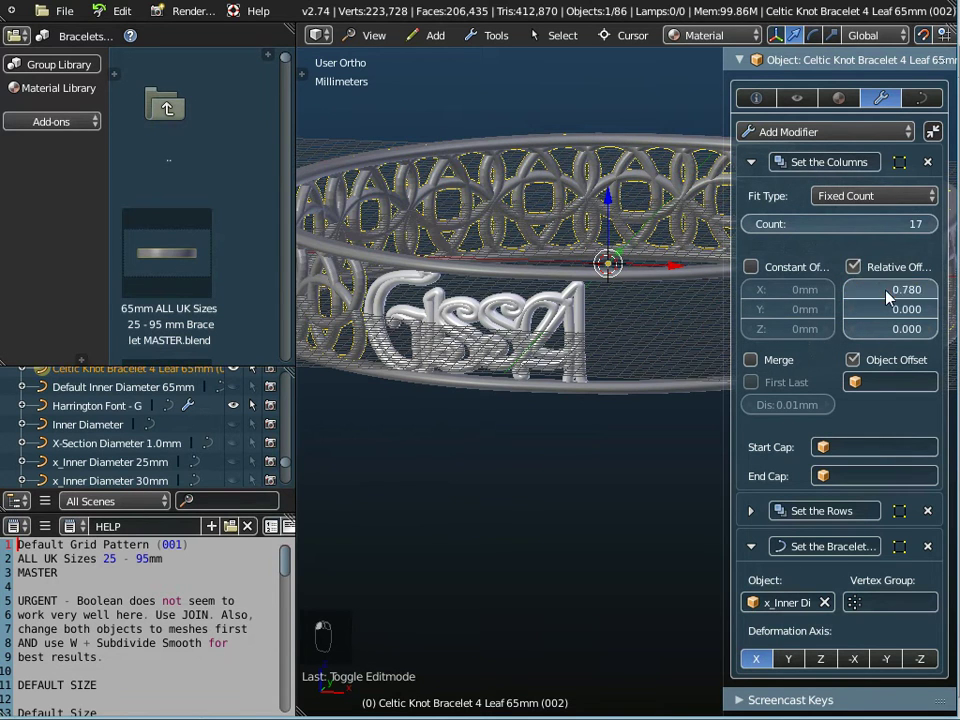
pyautogui.press('BackSpace')
pyautogui.press('BackSpace')
pyautogui.press('BackSpace')
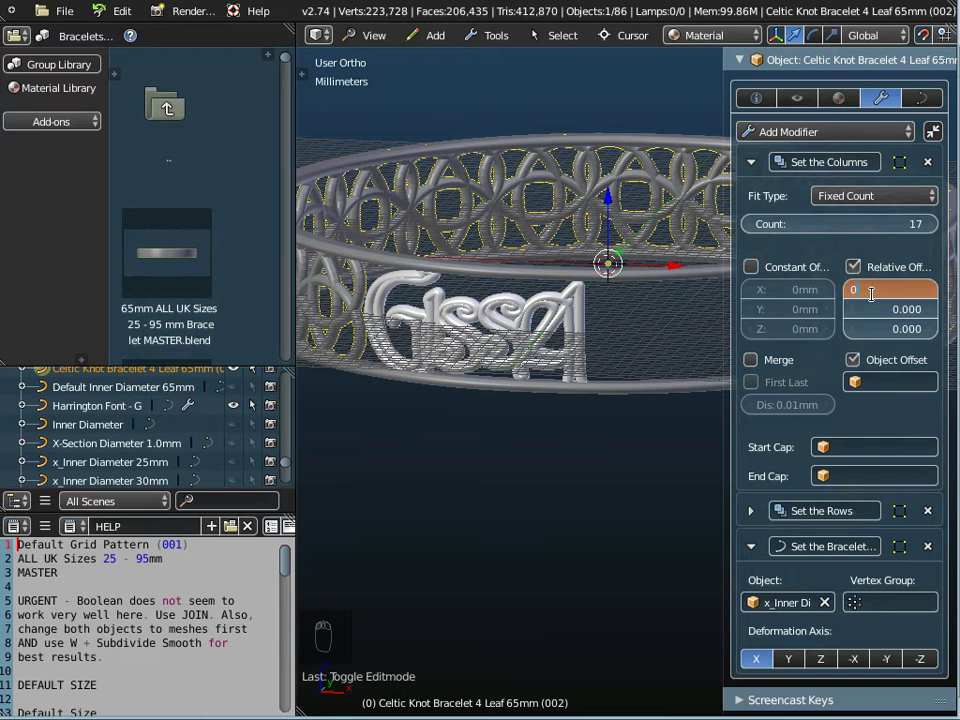
pyautogui.write('.89')
pyautogui.press('Return')
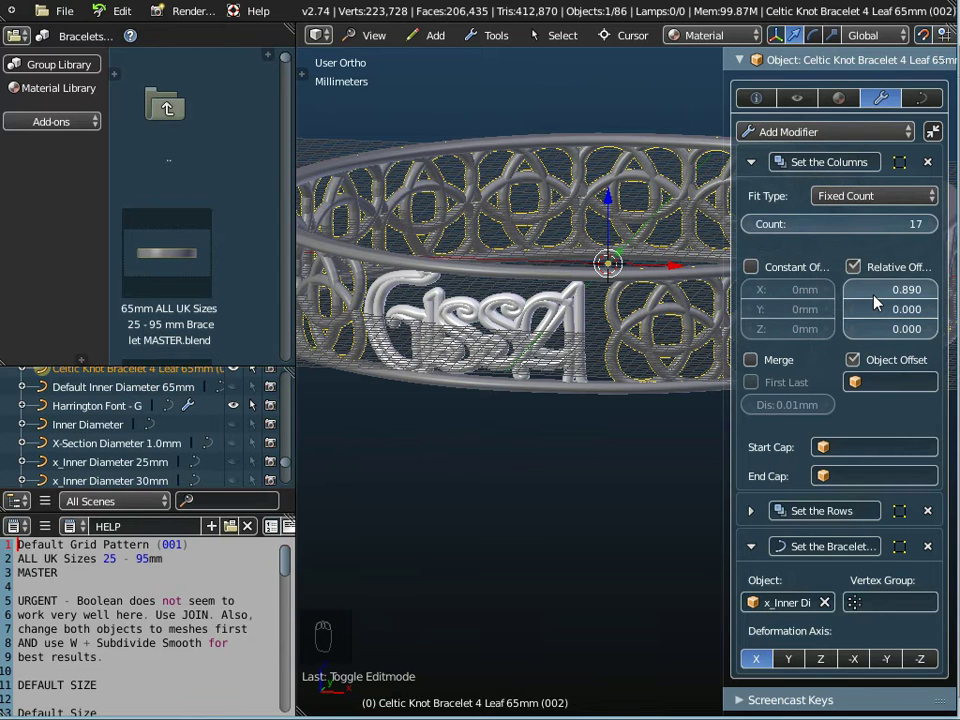
# Step: Set the relative X offset of the knot pattern's columns to 0.896
pyautogui.click(888, 290)
pyautogui.click(888, 290)
pyautogui.press('Return')
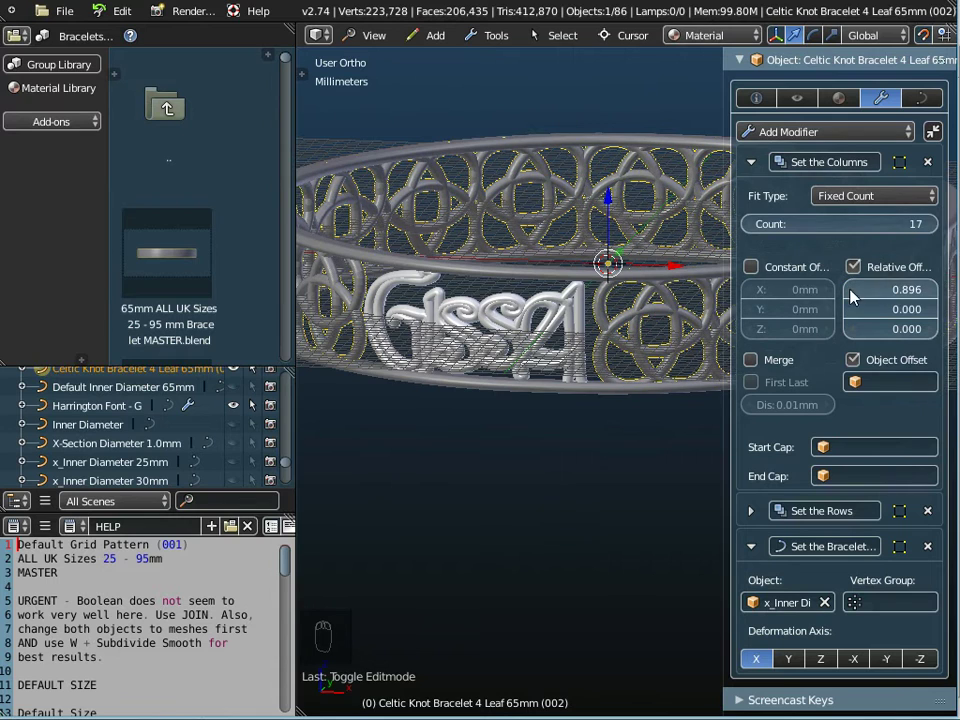
# Step: Examine the spacing between the lettering and the neighbouring knots on both sides, and how the knots meet the rails
pyautogui.scroll(1, 593, 323)
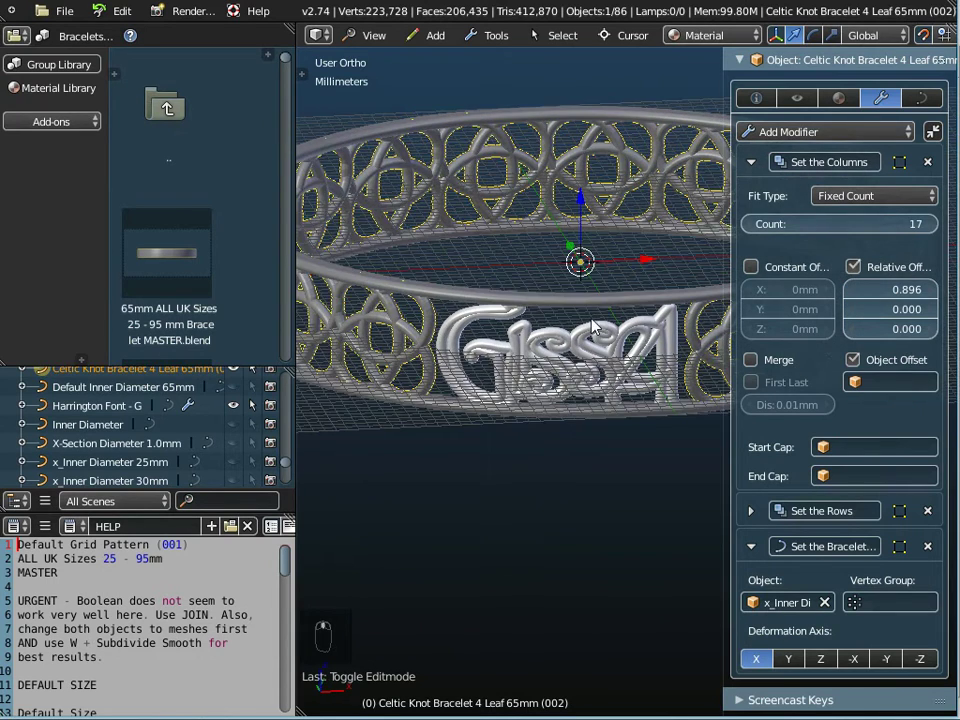
pyautogui.scroll(2, 681, 336)
pyautogui.scroll(-3, 366, 350)
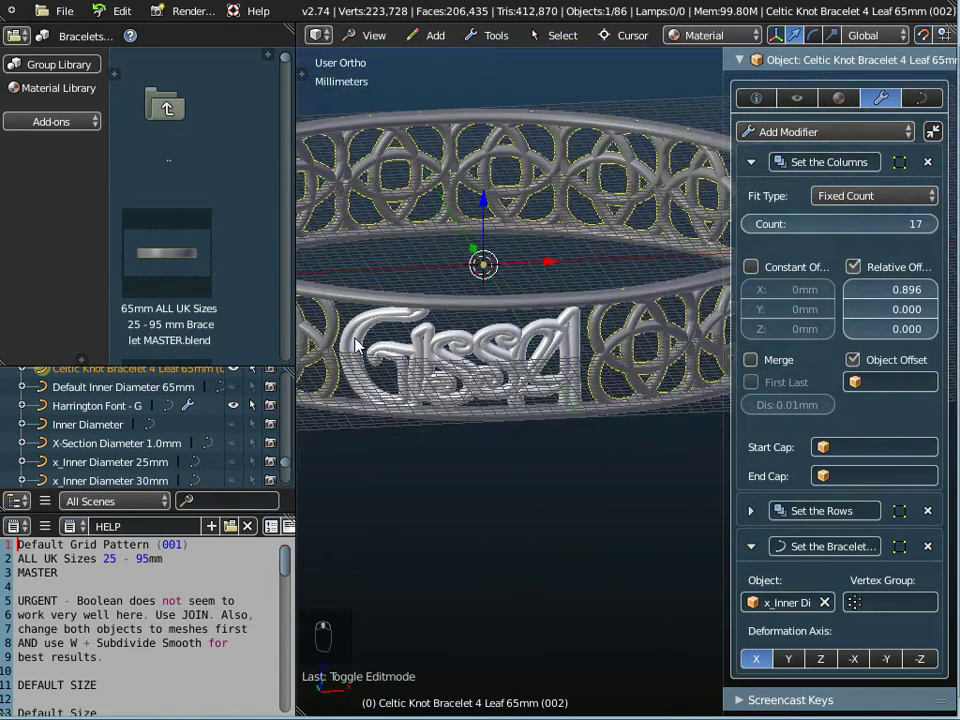
pyautogui.moveTo(355, 250); pyautogui.dragTo(481, 356, button='middle')
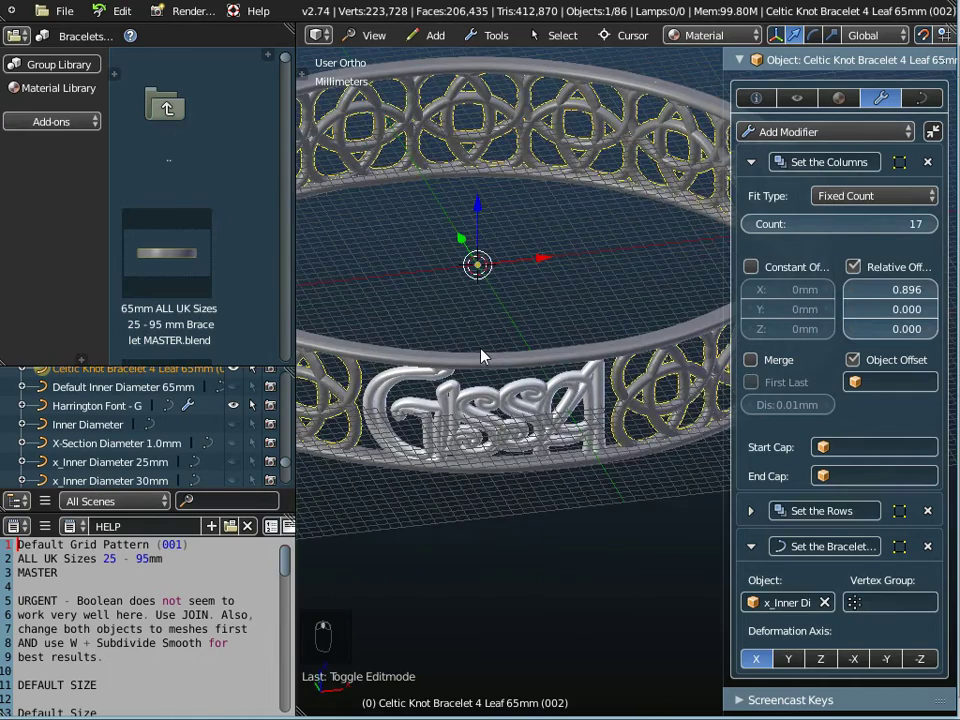
pyautogui.scroll(-2, 575, 357)
pyautogui.moveTo(574, 360); pyautogui.dragTo(563, 225, button='middle')
pyautogui.moveTo(731, 280); pyautogui.dragTo(829, 276)
pyautogui.moveTo(600, 403); pyautogui.dragTo(575, 385, button='middle')
pyautogui.scroll(6, 580, 365)
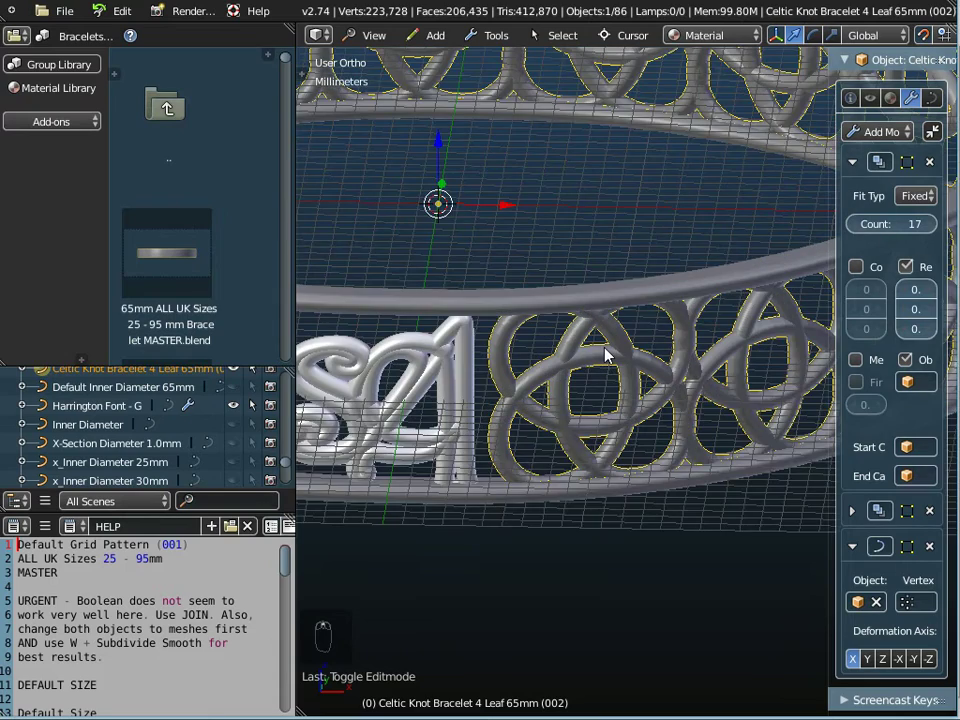
pyautogui.moveTo(605, 355); pyautogui.dragTo(608, 354, button='middle')
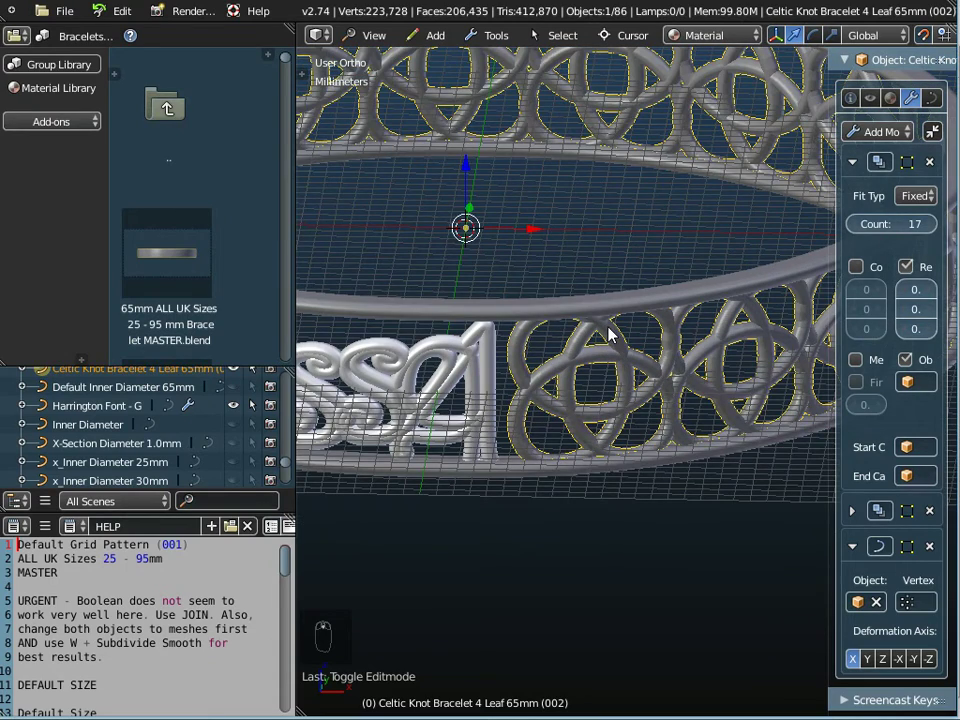
pyautogui.moveTo(611, 332); pyautogui.dragTo(613, 287, button='middle')
pyautogui.scroll(-3, 561, 333)
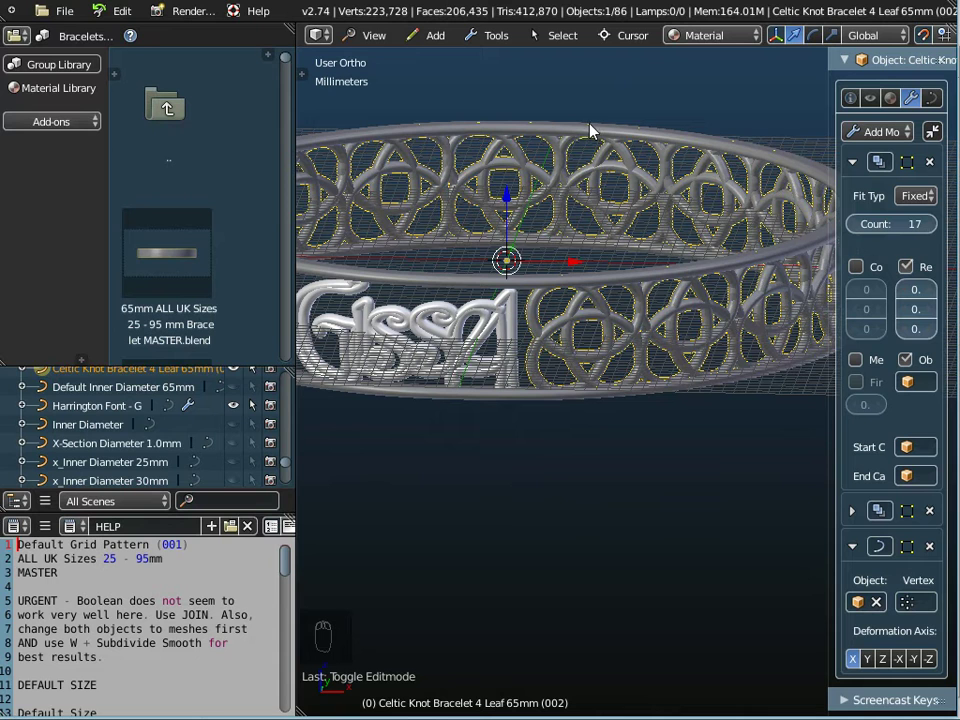
# Step: Scale the Celtic knot pattern uniformly to 0.9 in the front orthographic view
pyautogui.click(379, 35)
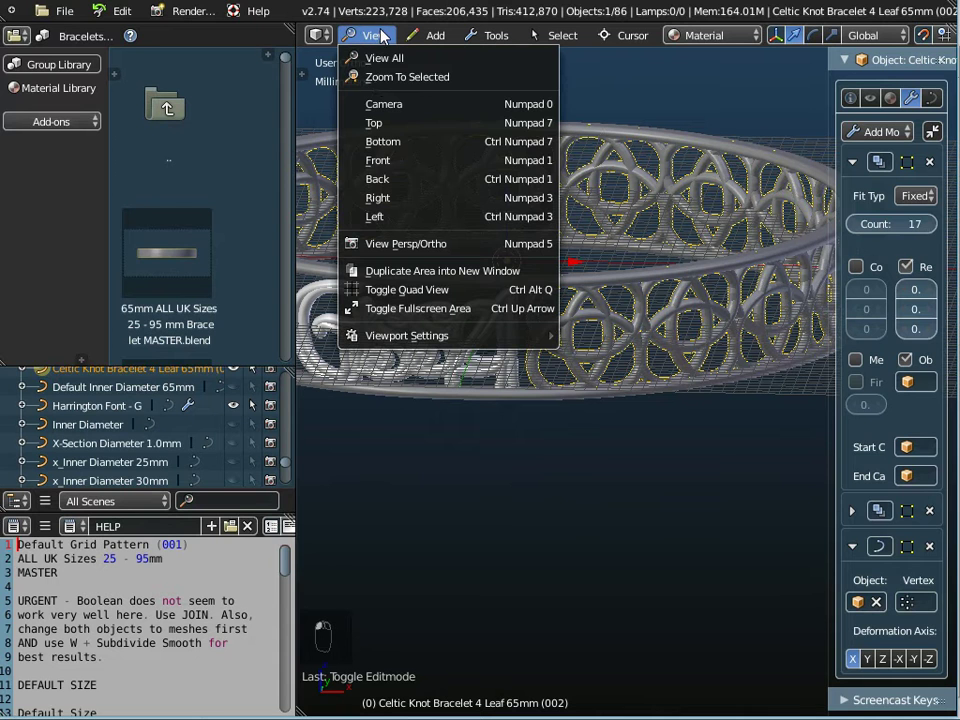
pyautogui.click(379, 161)
pyautogui.scroll(5, 638, 330)
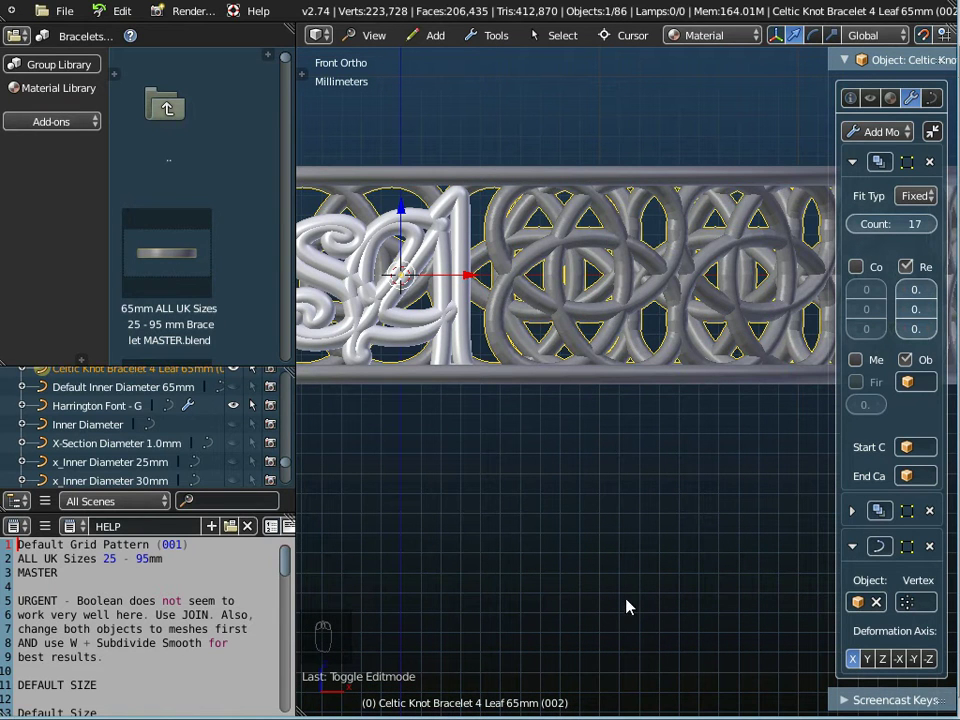
pyautogui.press('s')
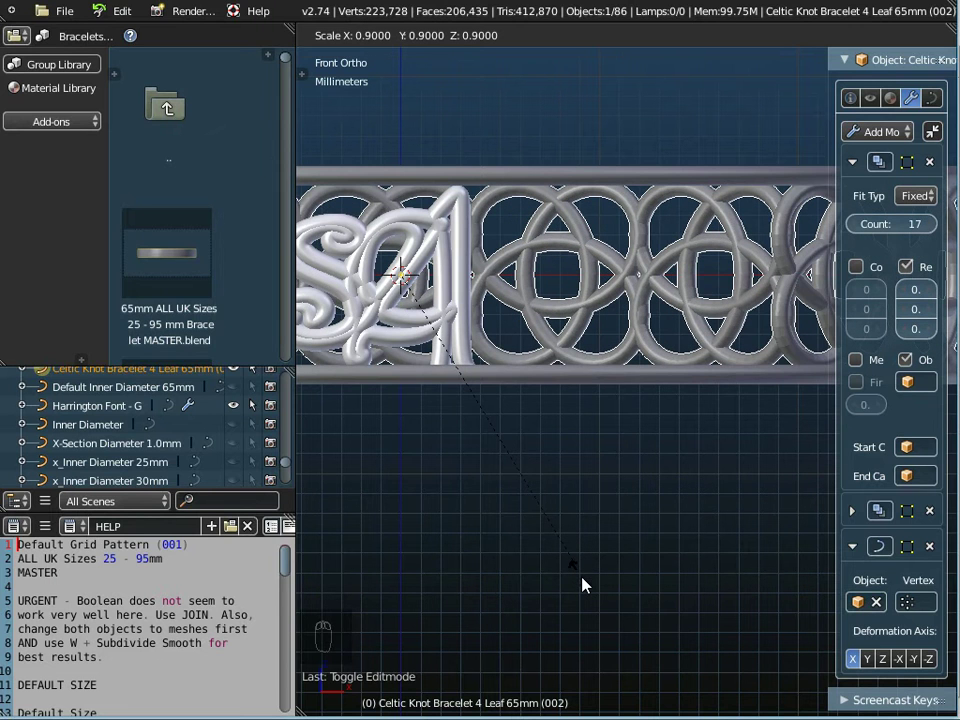
pyautogui.click(574, 327)
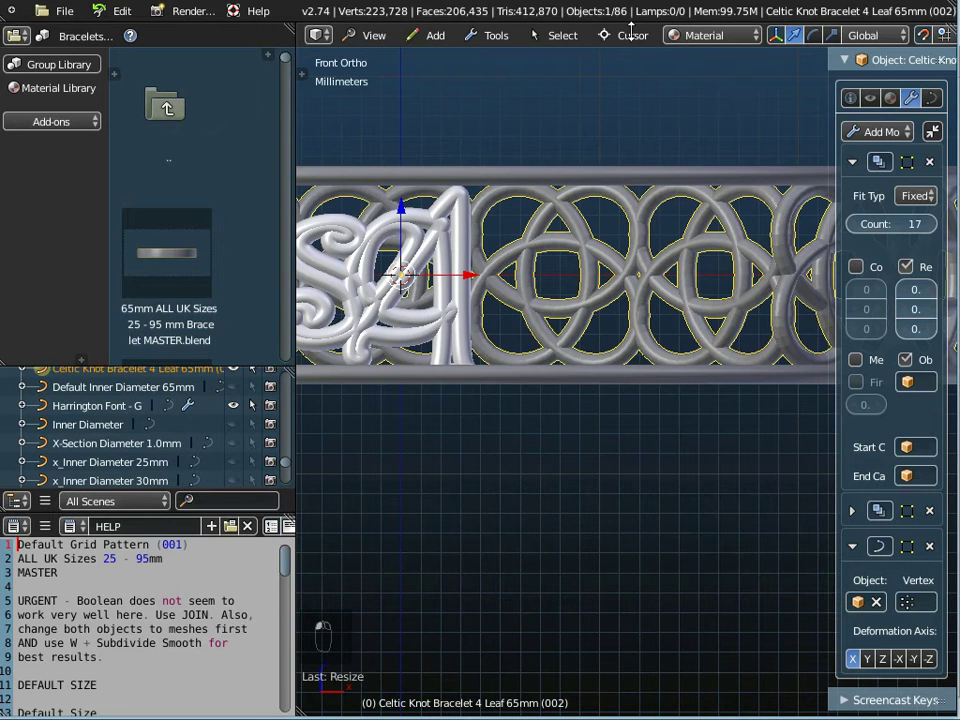
# Step: Turn off snapping and scale the Celtic knot pattern down by a further factor of about 0.96 to fit between the rails
pyautogui.scroll(-3, 733, 36)
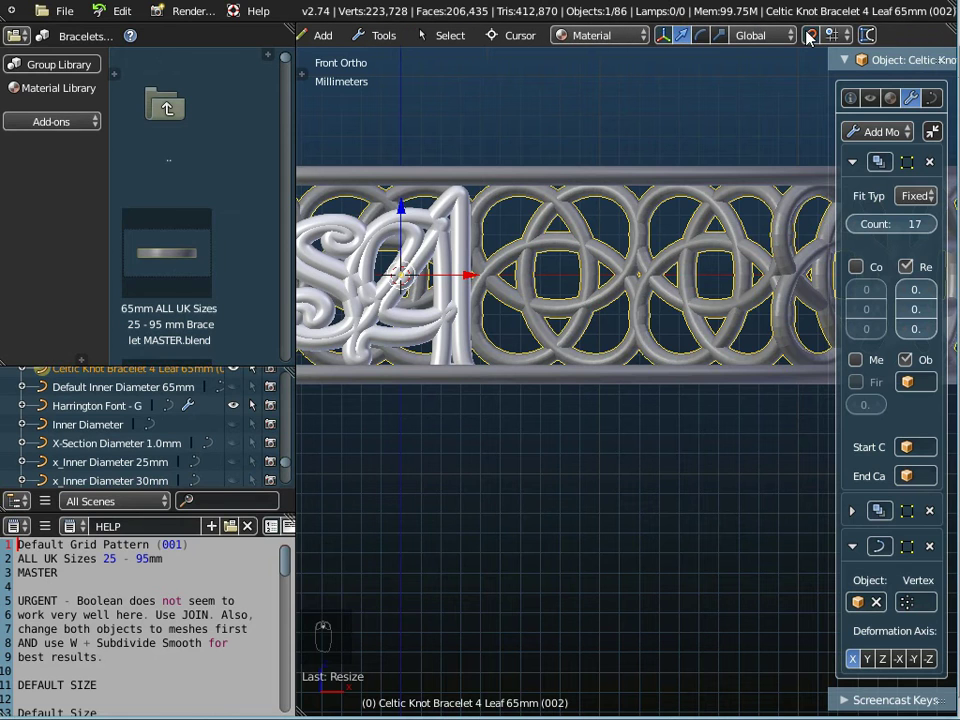
pyautogui.click(808, 35)
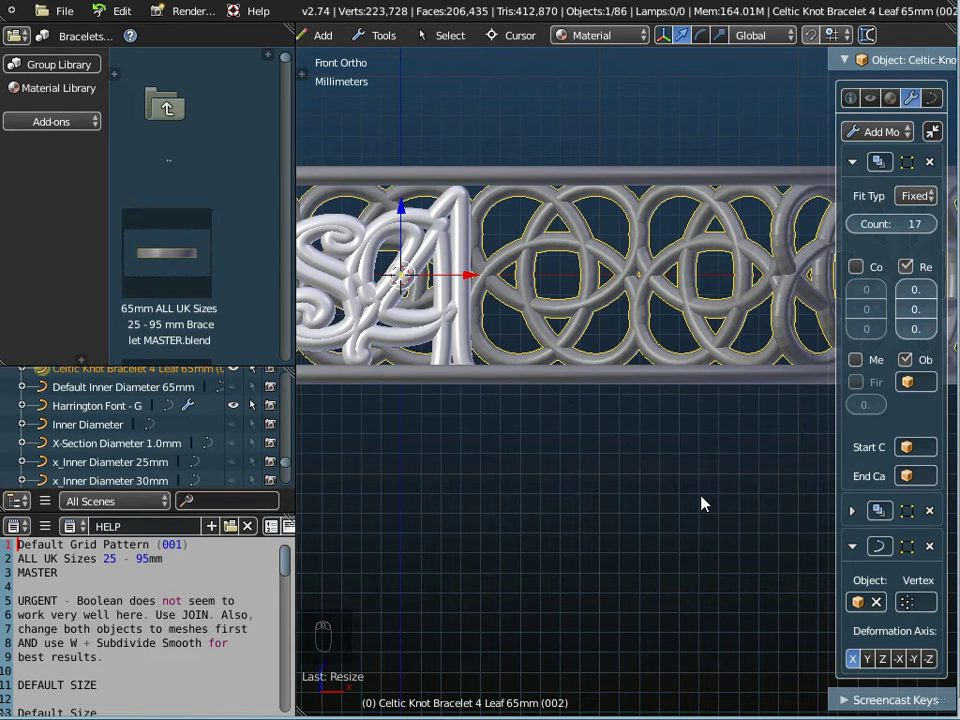
pyautogui.press('s')
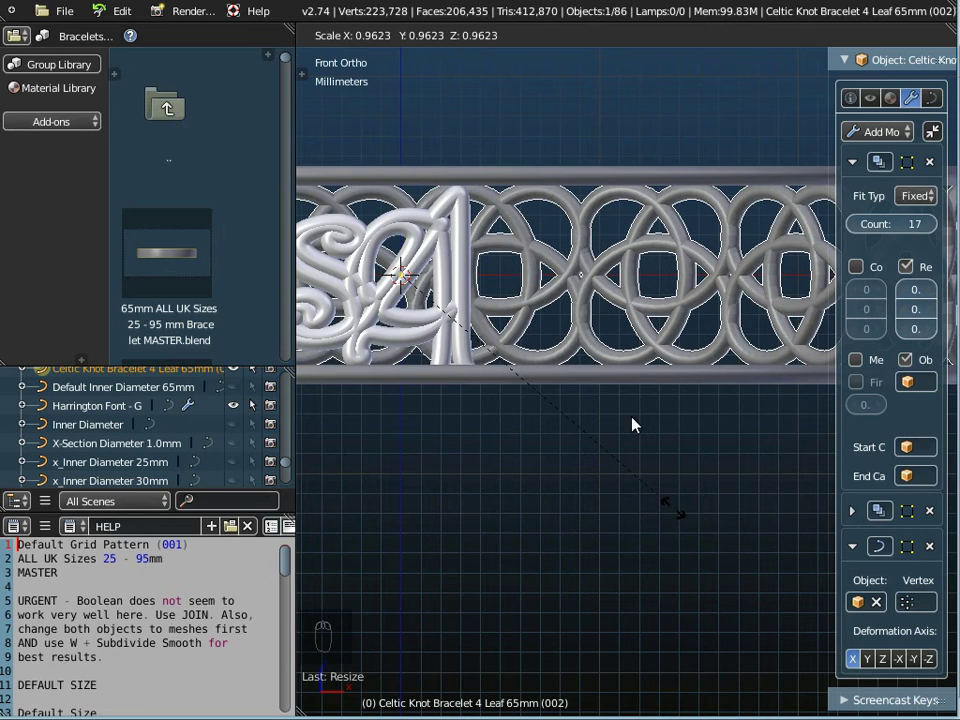
pyautogui.click(672, 507)
pyautogui.moveTo(624, 427); pyautogui.dragTo(538, 426, button='middle')
pyautogui.moveTo(598, 469); pyautogui.dragTo(549, 510, button='middle')
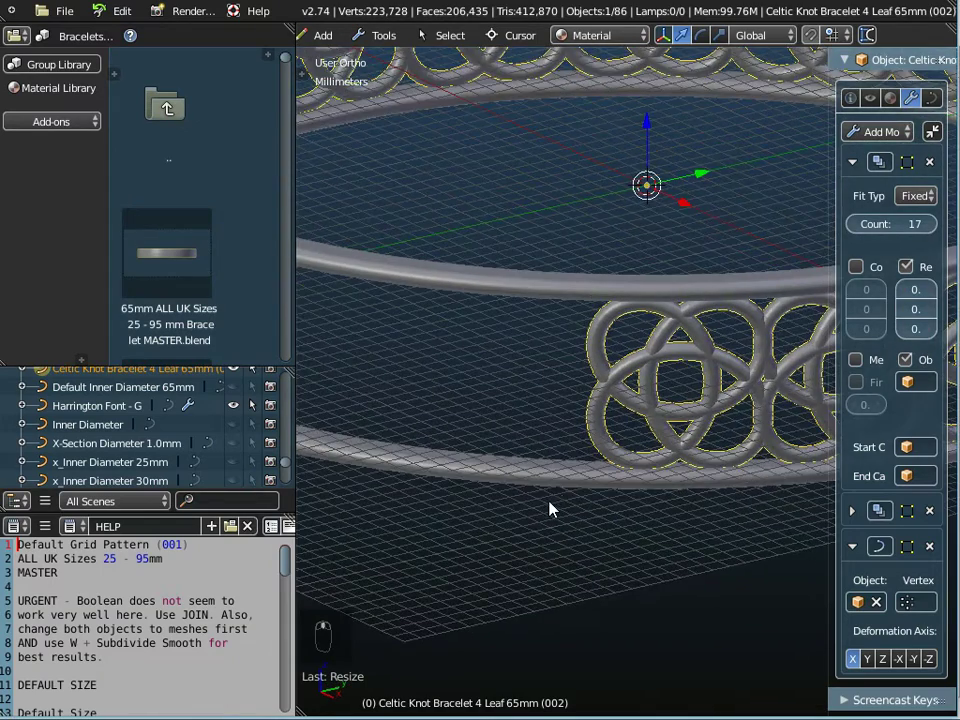
pyautogui.scroll(2, 658, 460)
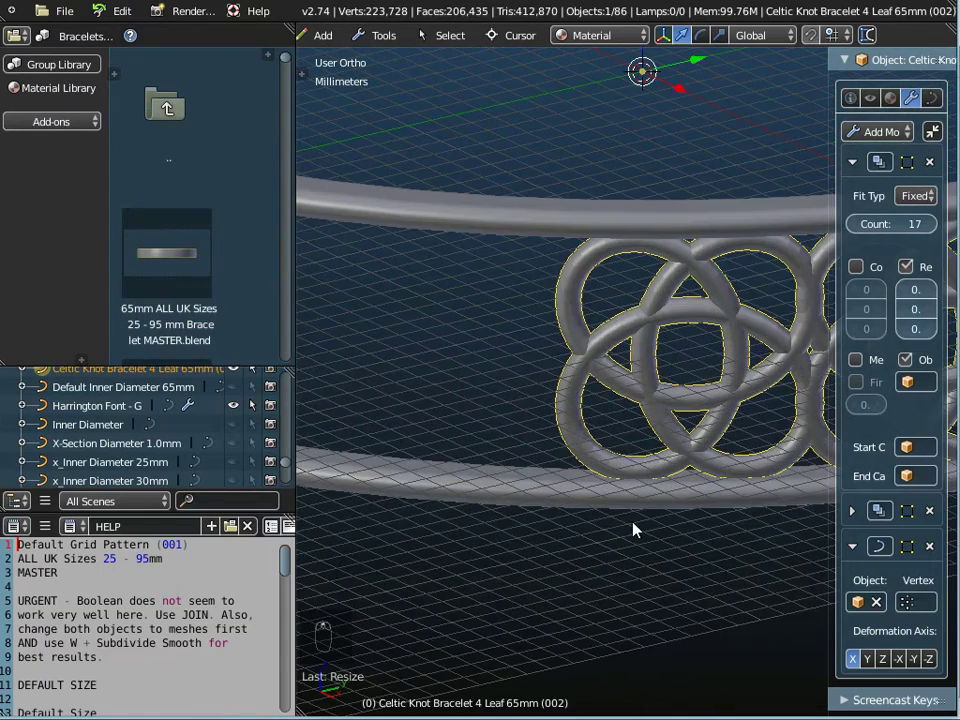
# Step: Apply the rotation and scale of the Celtic knot pattern
pyautogui.hotkey('ctrl', 'a')
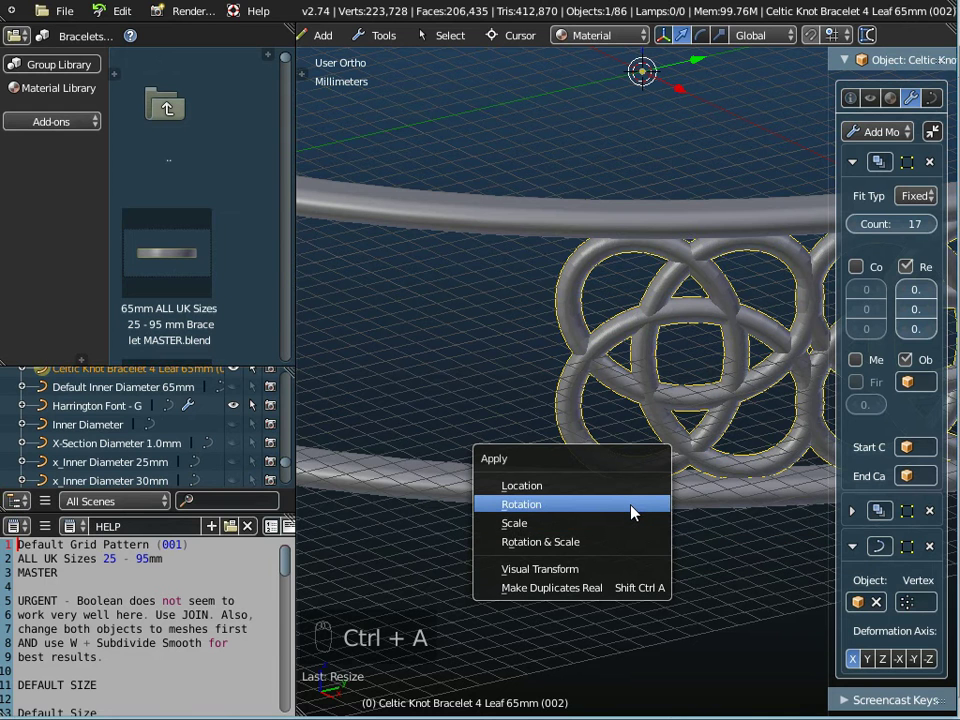
pyautogui.click(575, 542)
pyautogui.scroll(-6, 664, 519)
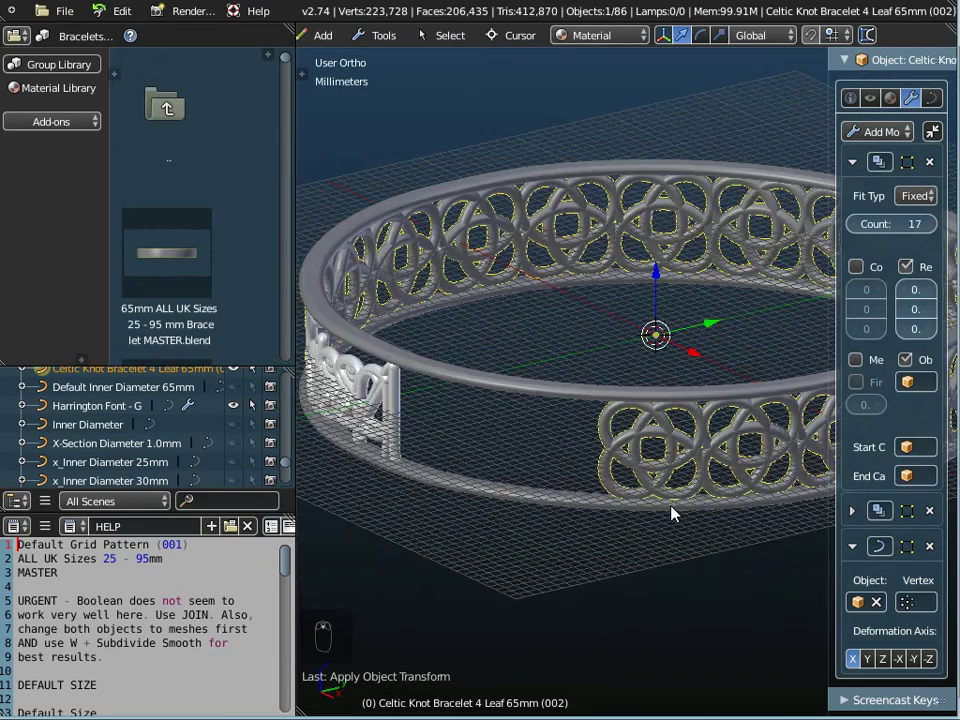
# Step: Widen the modifier sidebar and set the Count in the knot pattern's Set the Columns modifier to 19
pyautogui.moveTo(672, 513); pyautogui.dragTo(740, 399, button='middle')
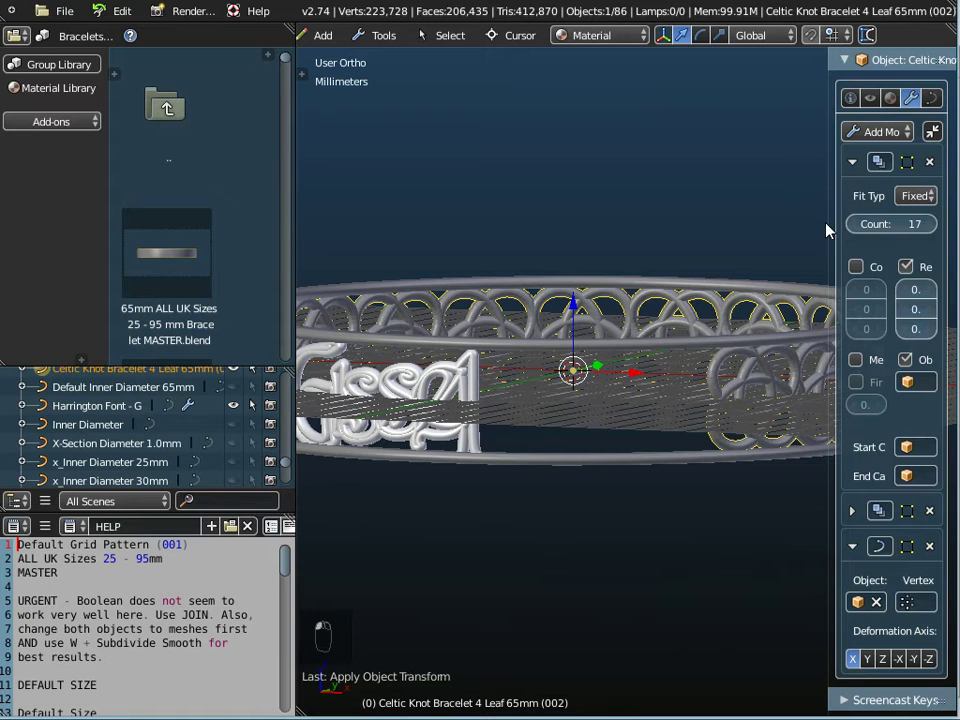
pyautogui.moveTo(830, 225); pyautogui.dragTo(738, 224)
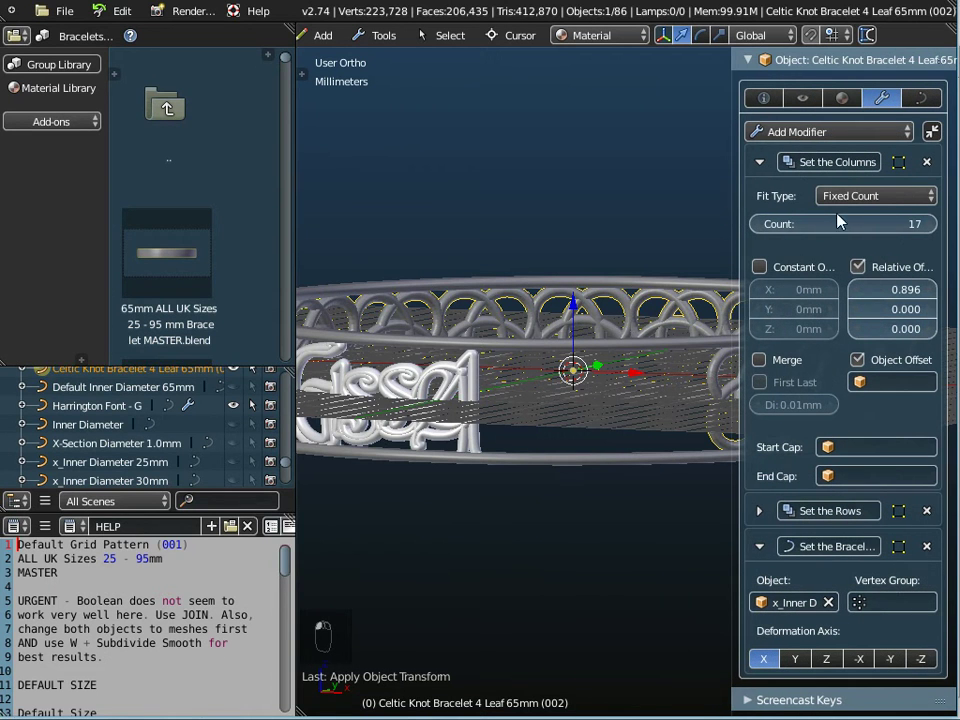
pyautogui.click(926, 229)
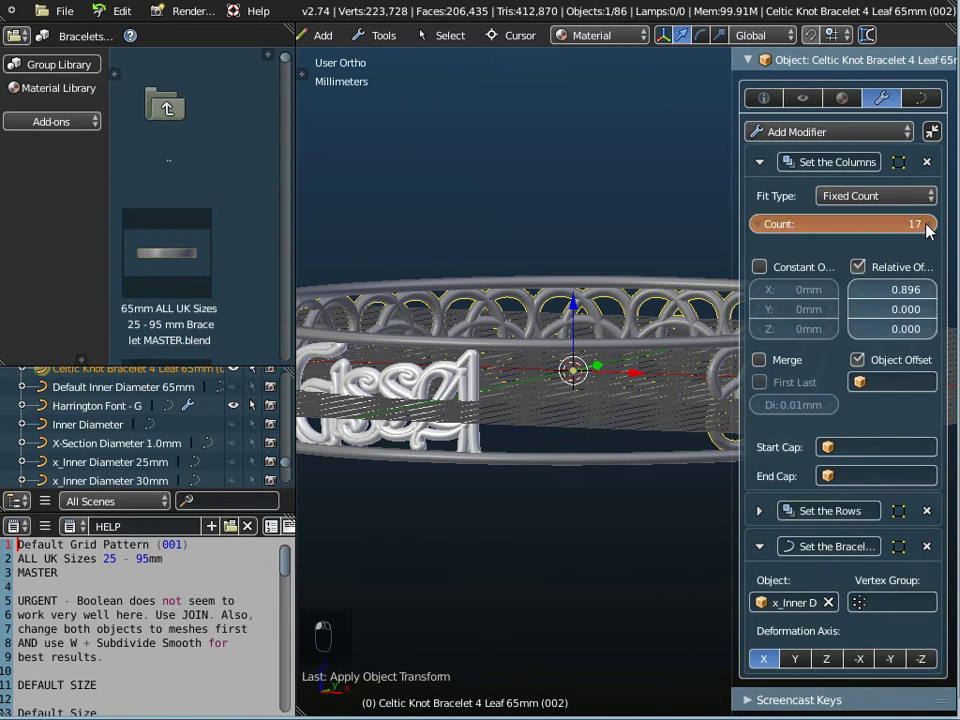
pyautogui.click(927, 229)
pyautogui.click(927, 227)
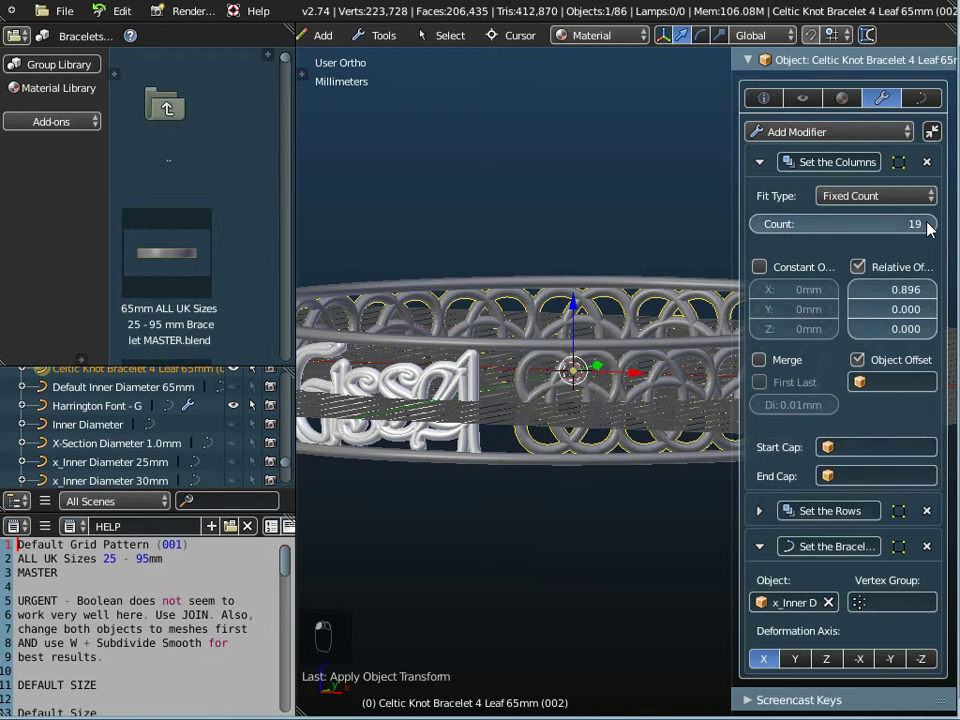
# Step: Try a relative X offset of 0.9 in the knot pattern's Set the Columns modifier
pyautogui.click(897, 290)
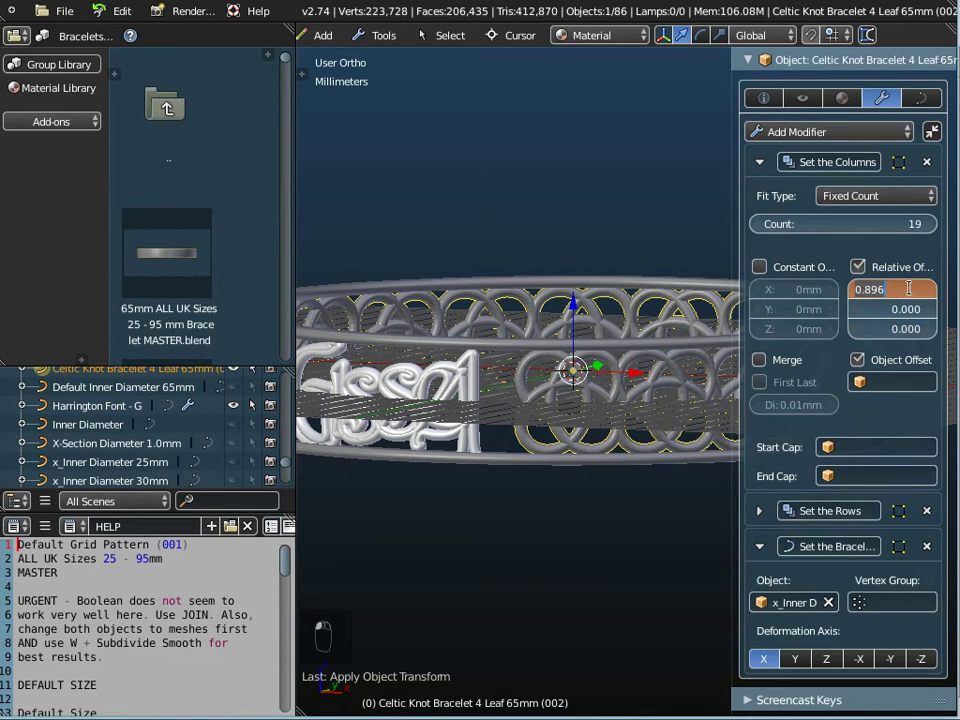
pyautogui.write('0.9')
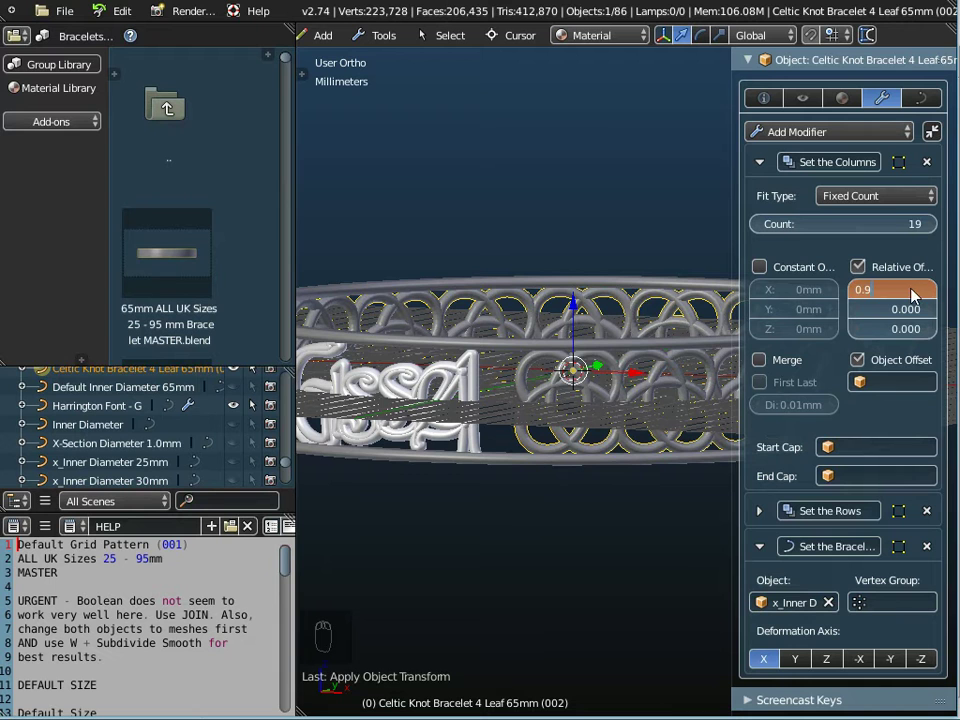
pyautogui.press('Return')
pyautogui.moveTo(544, 532); pyautogui.dragTo(629, 527, button='middle')
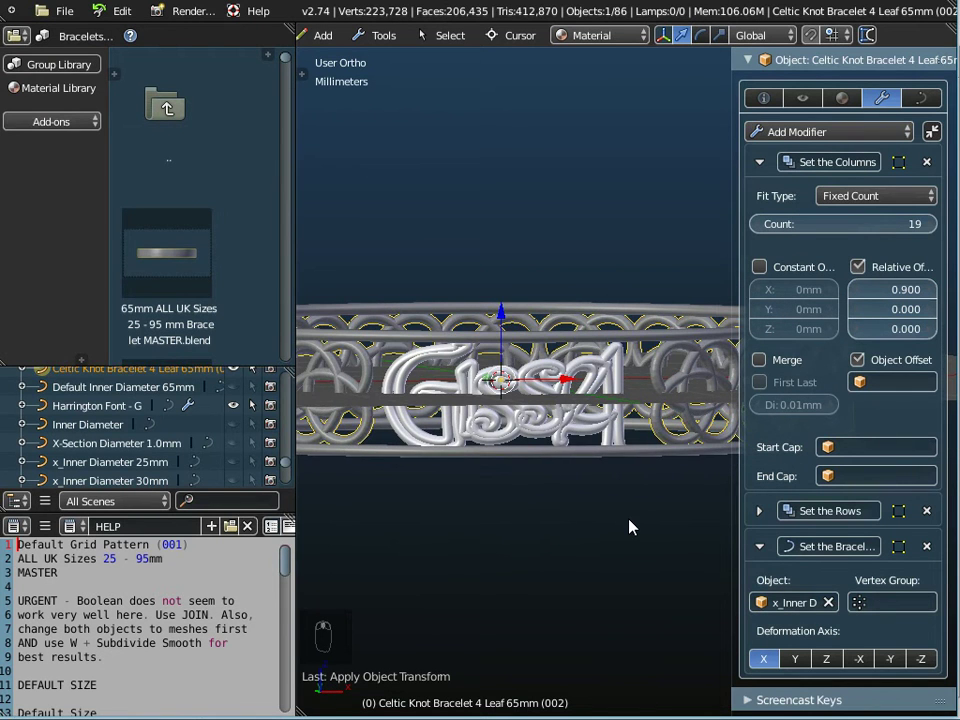
# Step: Set the relative X offset of the knot pattern's columns to 0.91
pyautogui.click(890, 291)
pyautogui.write('0.8')
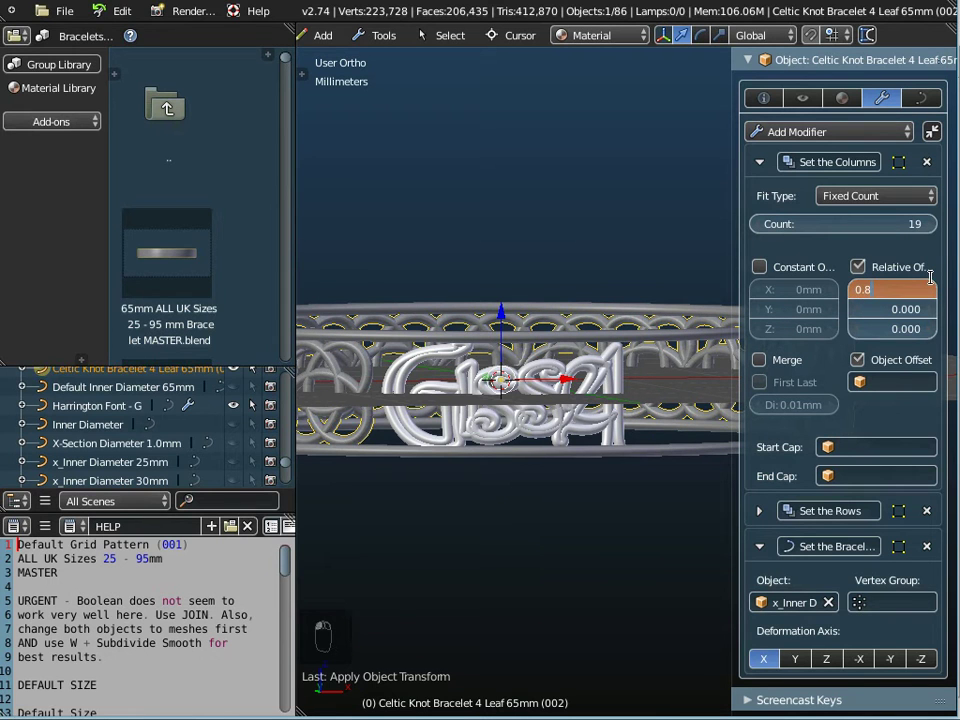
pyautogui.press('BackSpace')
pyautogui.write('91')
pyautogui.press('Return')
pyautogui.moveTo(478, 465); pyautogui.dragTo(475, 497, button='middle')
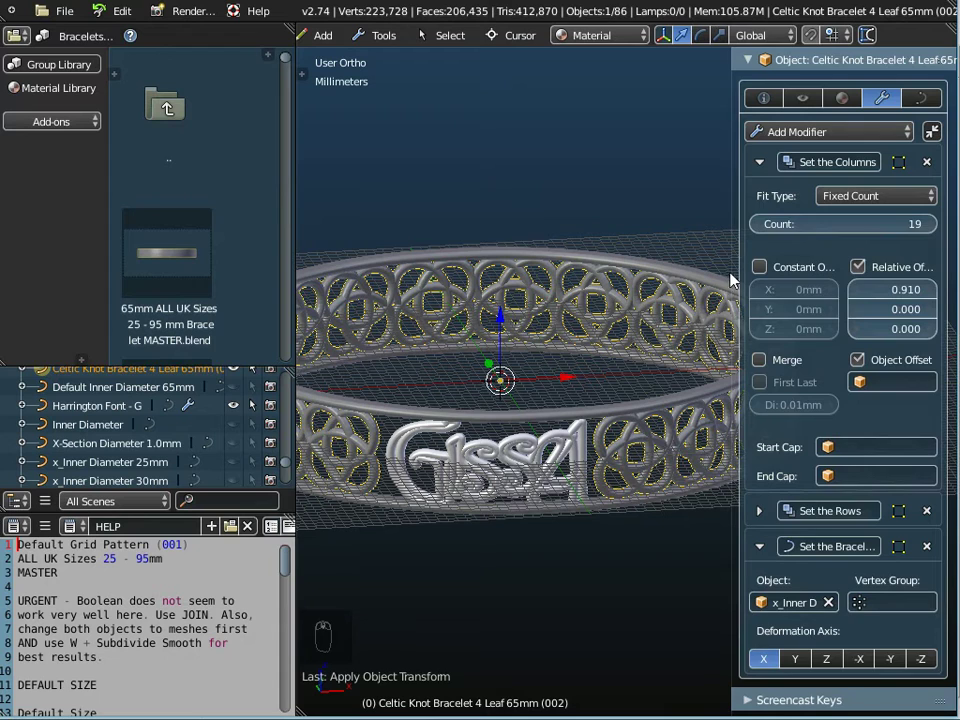
# Step: Hide the modifier sidebar to give the bracelet the full viewport
pyautogui.moveTo(735, 270); pyautogui.dragTo(910, 270)
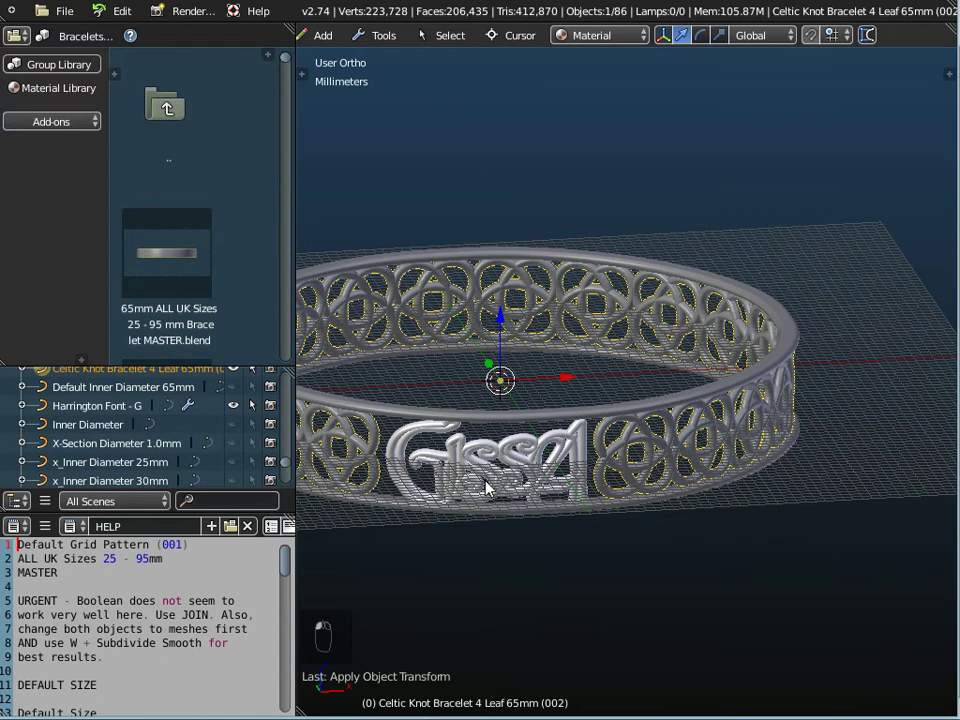
pyautogui.scroll(2, 487, 477)
pyautogui.scroll(-2, 487, 477)
pyautogui.keyDown('shift'); pyautogui.moveTo(546, 496); pyautogui.dragTo(561, 463, button='middle'); pyautogui.keyUp('shift')
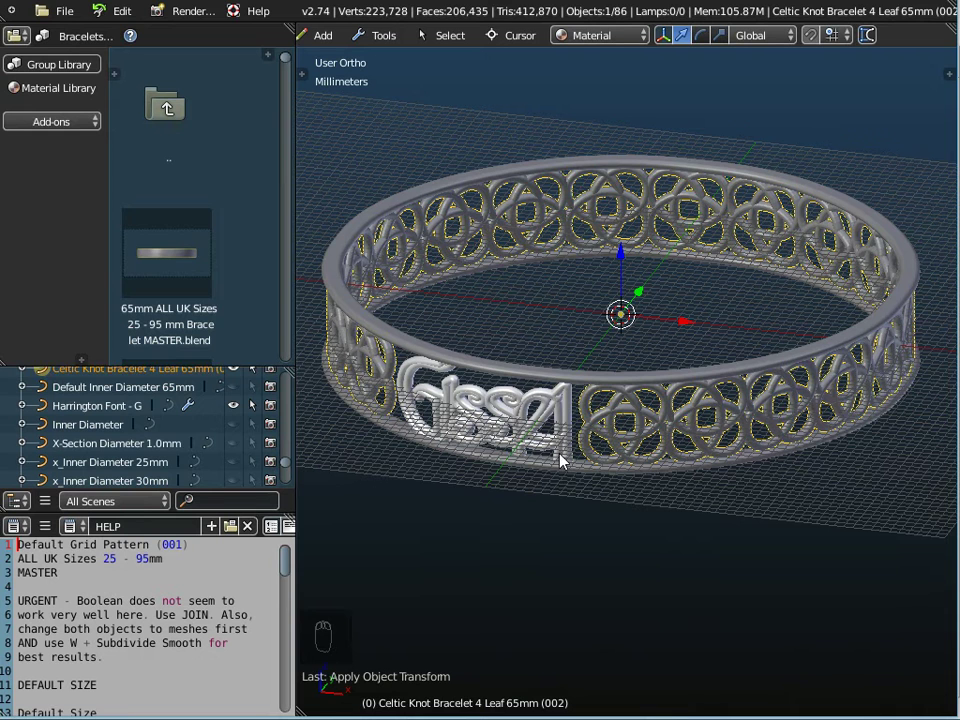
# Step: Save the bracelet to the Desktop, overwriting the existing file 4-Leaf Celtic Knot Baracelet.blend
pyautogui.click(52, 10)
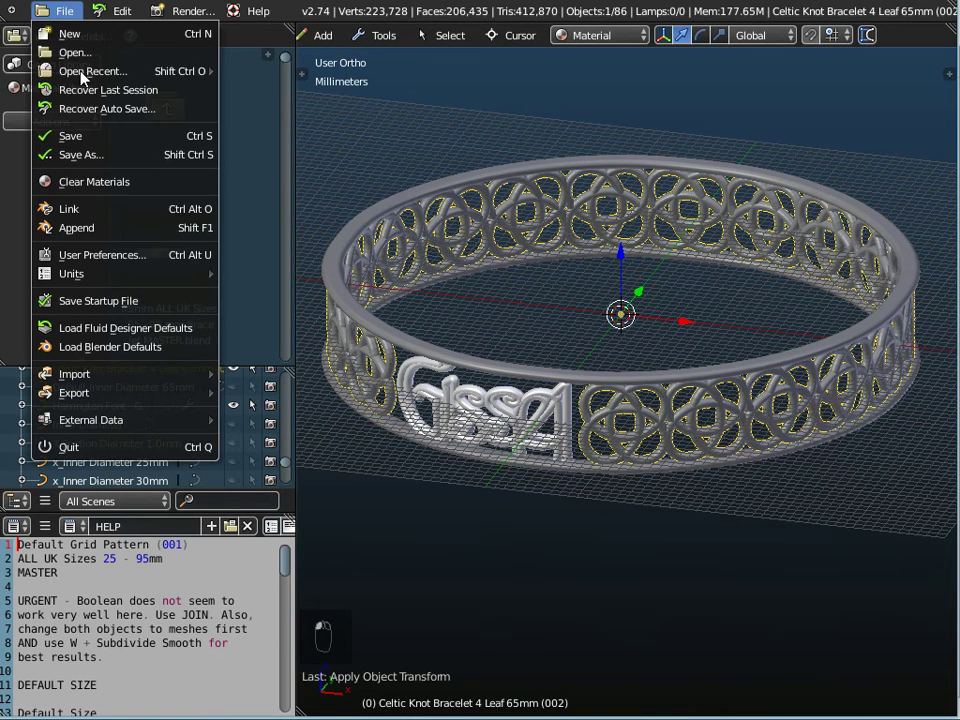
pyautogui.click(79, 155)
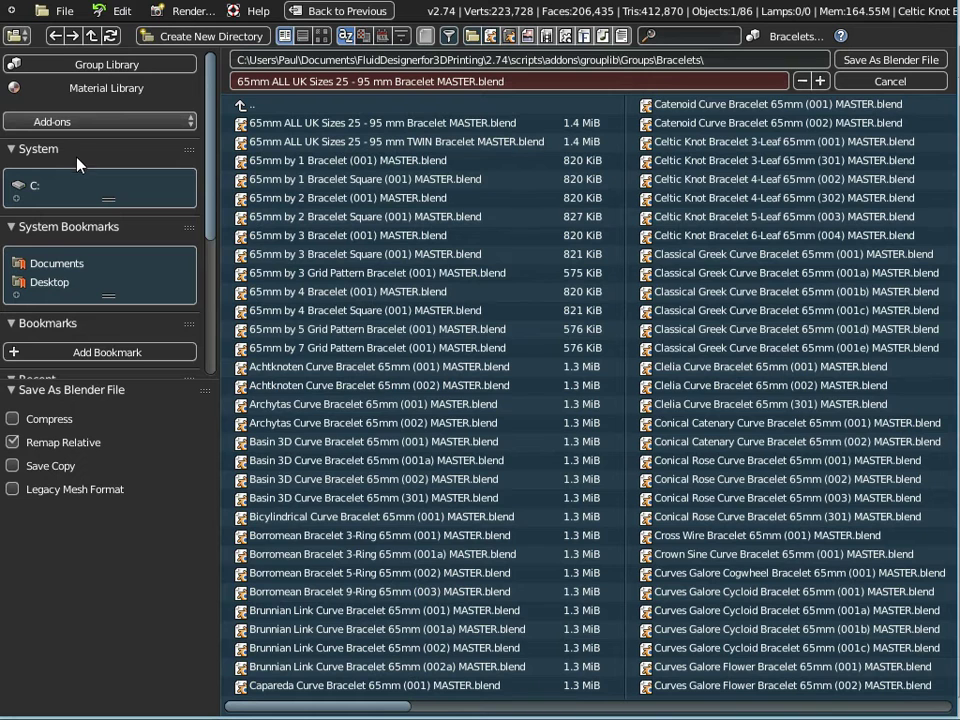
pyautogui.click(50, 283)
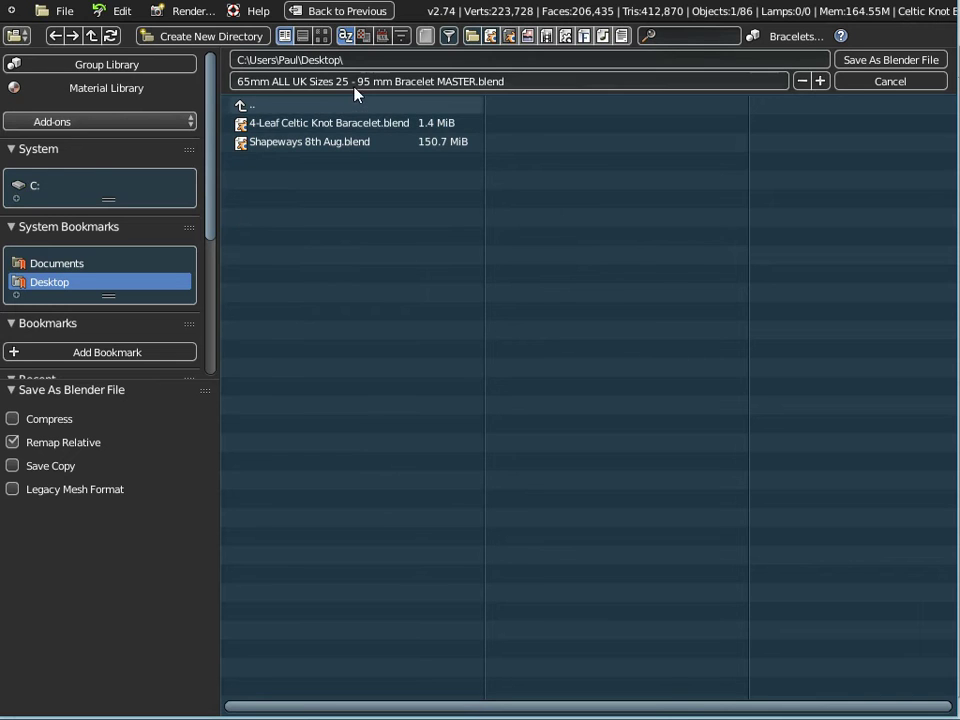
pyautogui.click(327, 128)
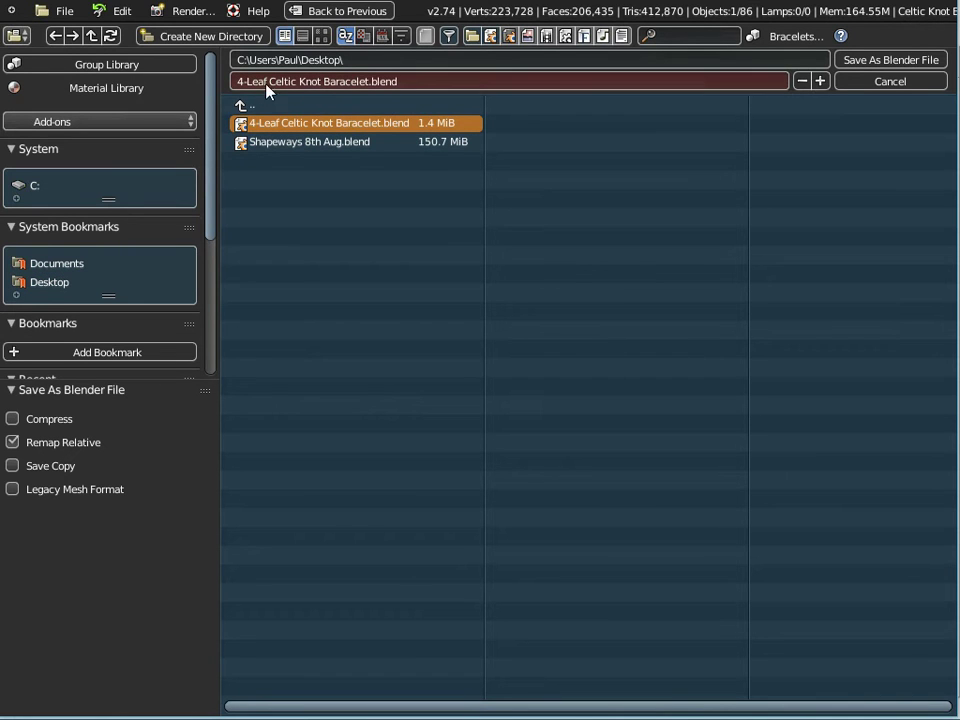
pyautogui.click(861, 62)
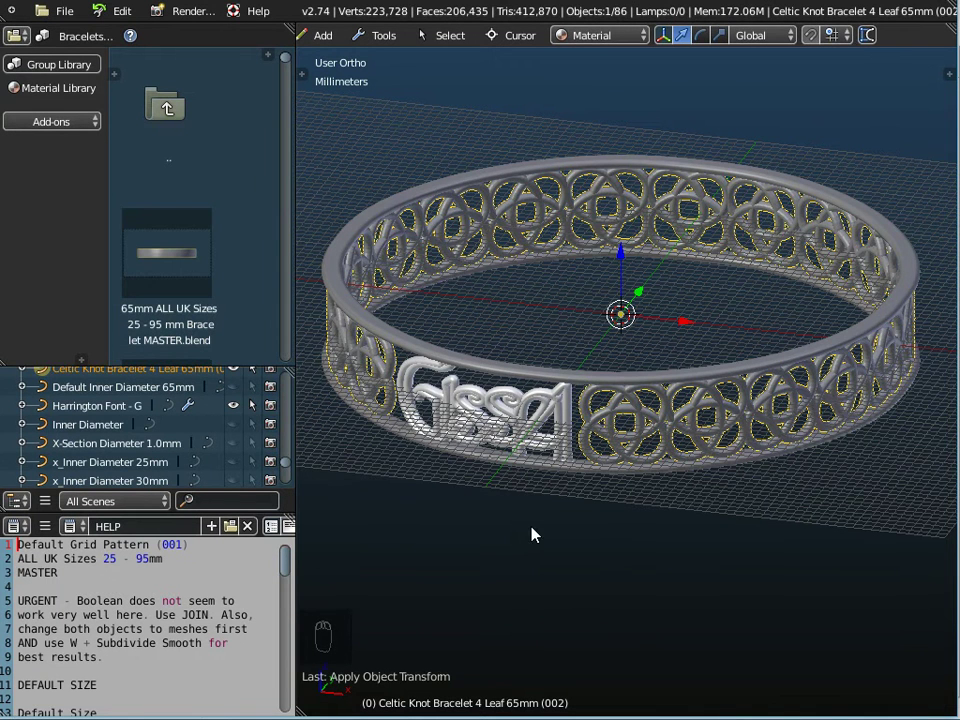
pyautogui.moveTo(557, 523); pyautogui.dragTo(545, 553, button='middle')
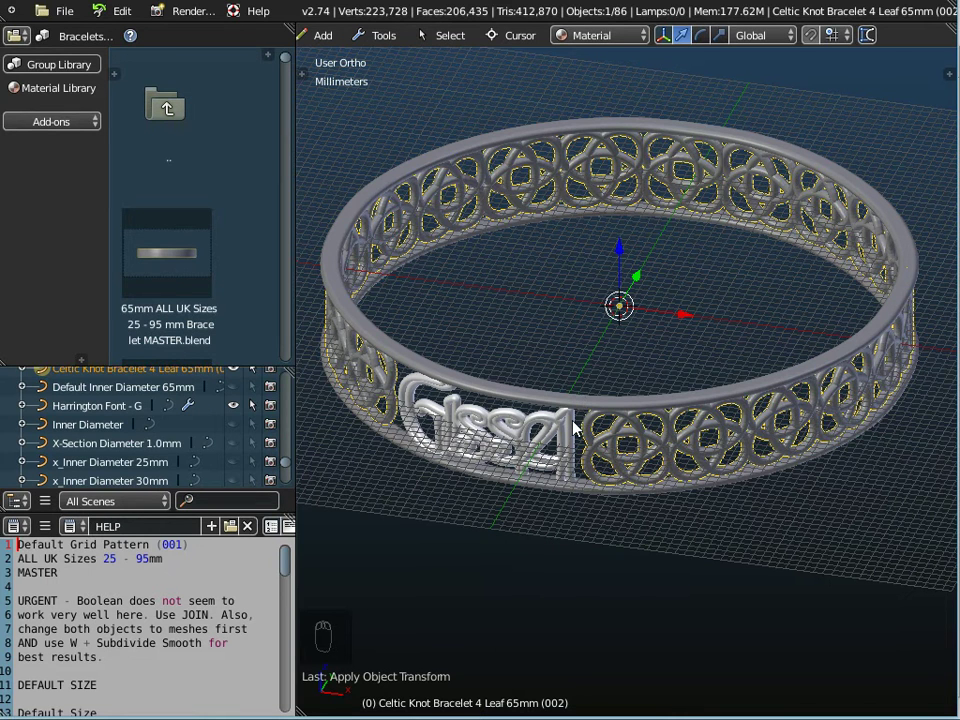
pyautogui.scroll(3, 190, 432)
pyautogui.scroll(-3, 187, 436)
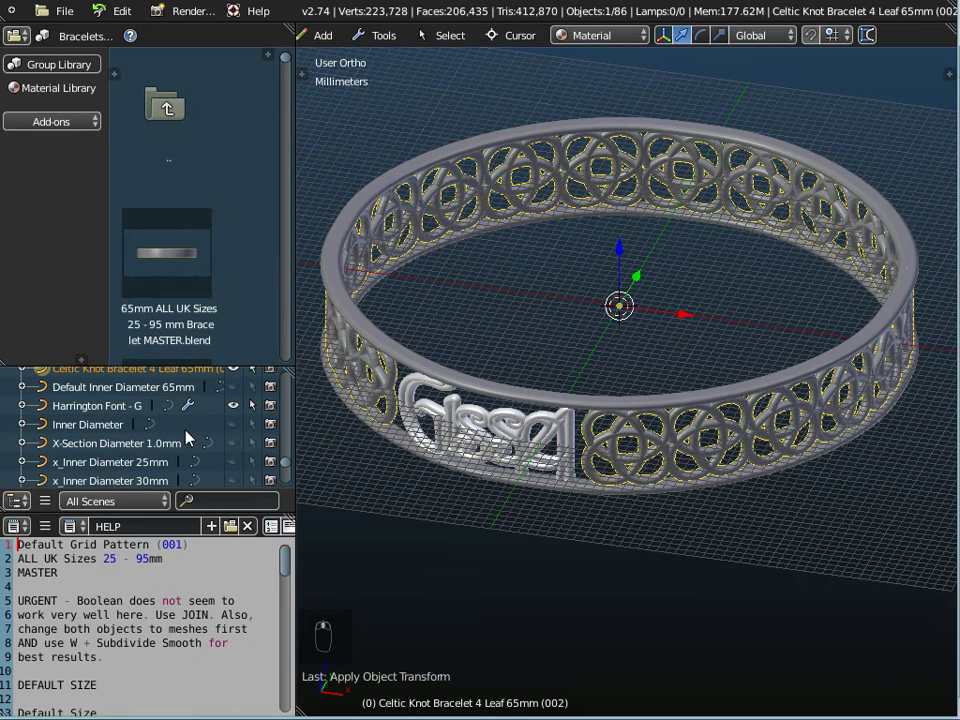
# Step: View the bracelet from the top and select the x_Inner Diameter 60mm rail curve
pyautogui.scroll(2, 137, 428)
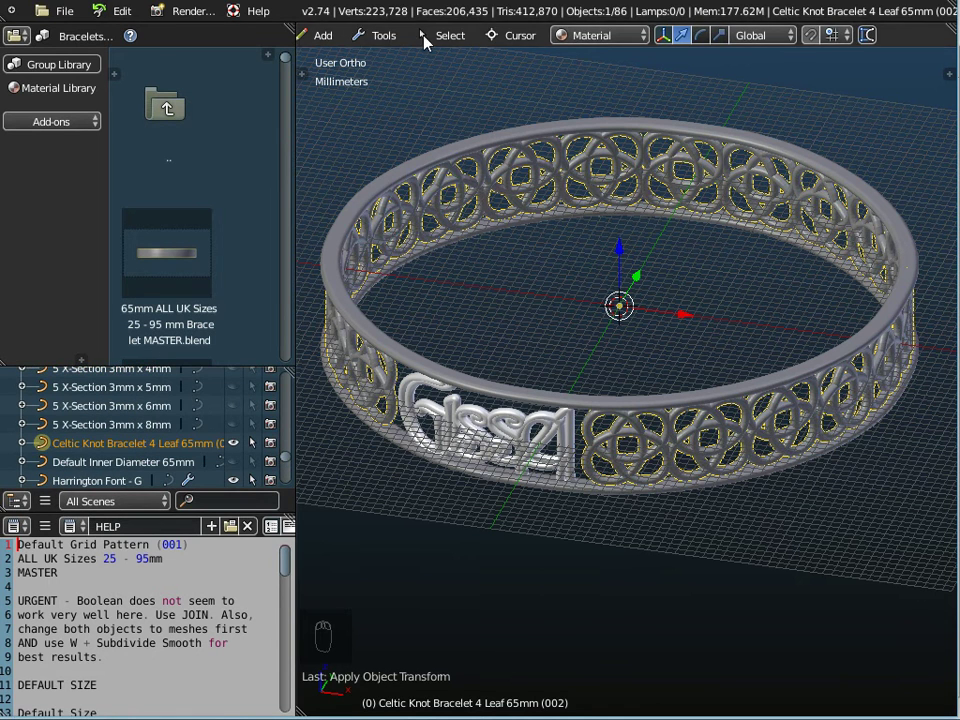
pyautogui.scroll(5, 395, 35)
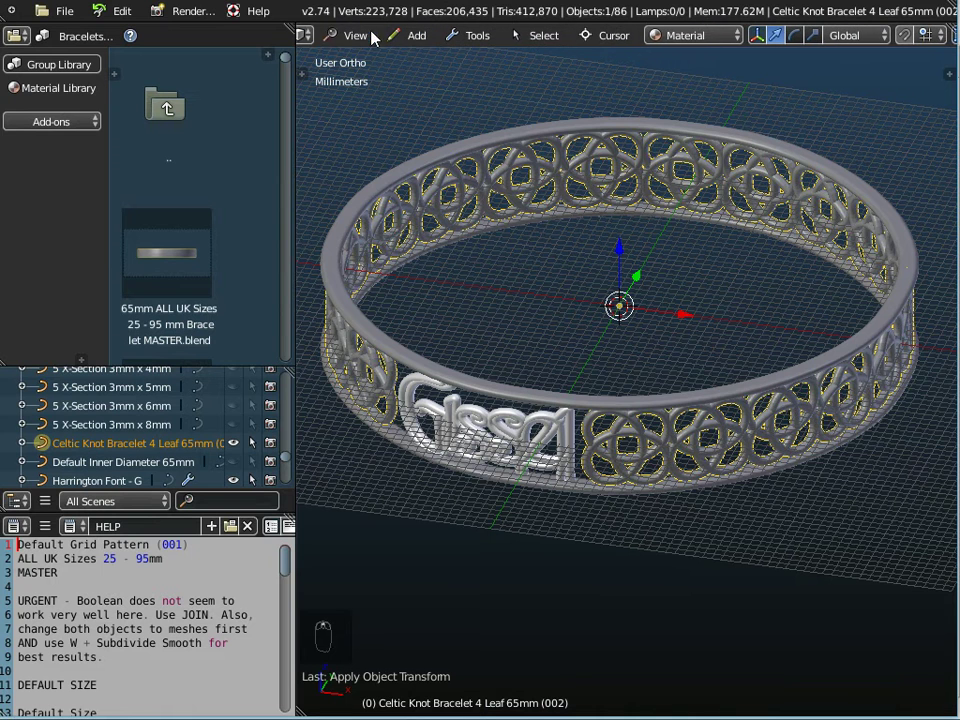
pyautogui.click(356, 35)
pyautogui.click(360, 124)
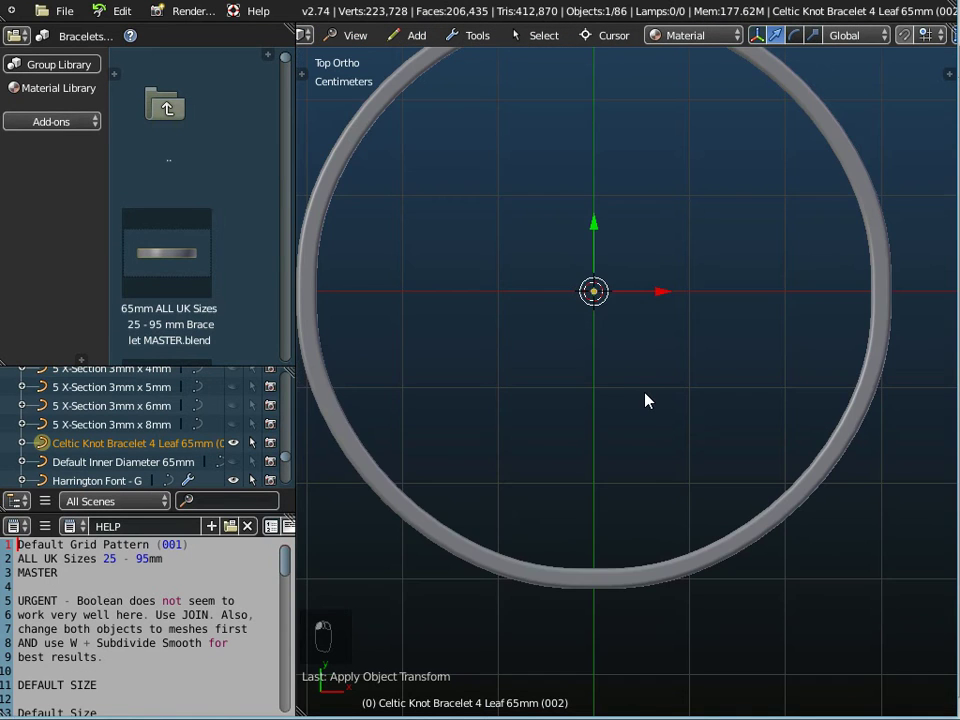
pyautogui.scroll(-2, 645, 400)
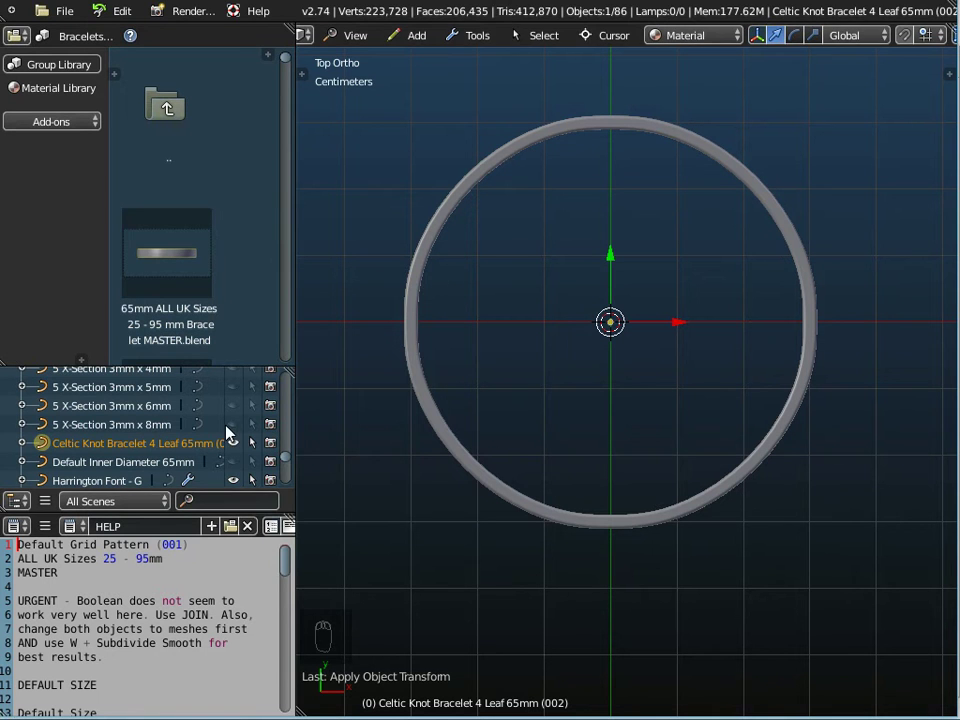
pyautogui.scroll(-2, 234, 440)
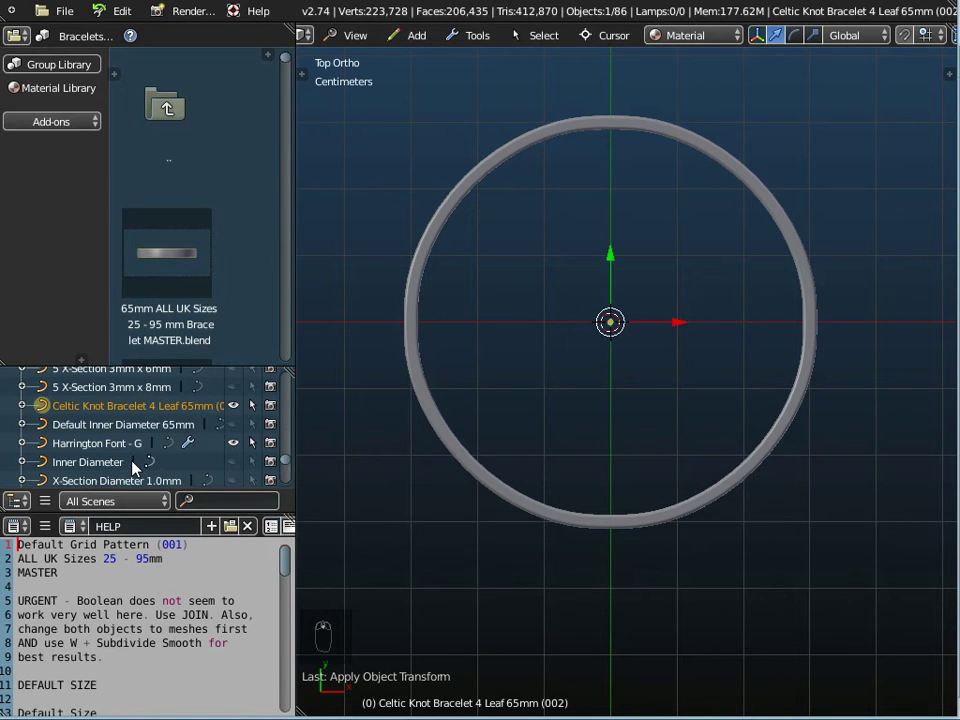
pyautogui.scroll(-5, 133, 462)
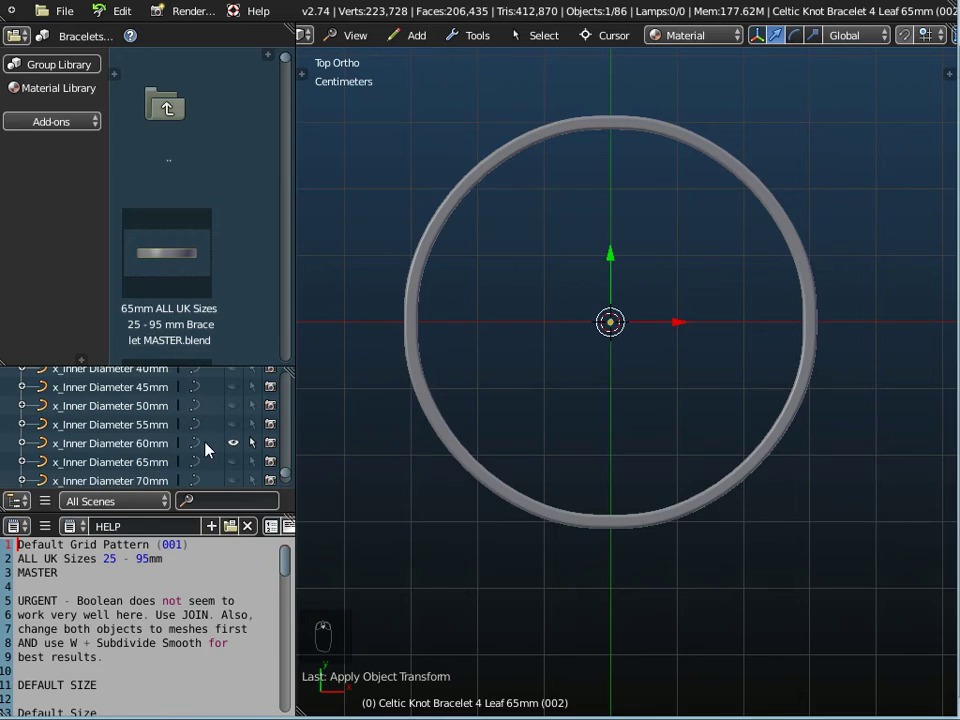
pyautogui.click(109, 444)
pyautogui.moveTo(467, 572); pyautogui.dragTo(476, 454, button='middle')
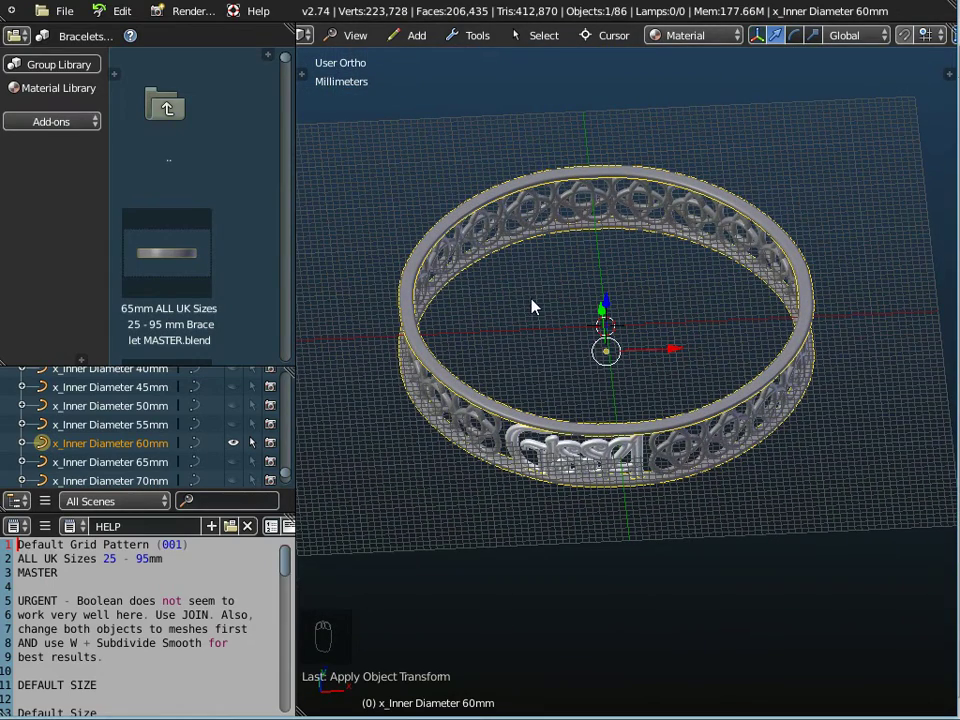
# Step: Try subdividing all control points of the x_Inner Diameter 60mm curve and examine the bracelet's resulting shape
pyautogui.press('Tab')
pyautogui.moveTo(543, 345); pyautogui.dragTo(552, 316, button='middle')
pyautogui.press('a')
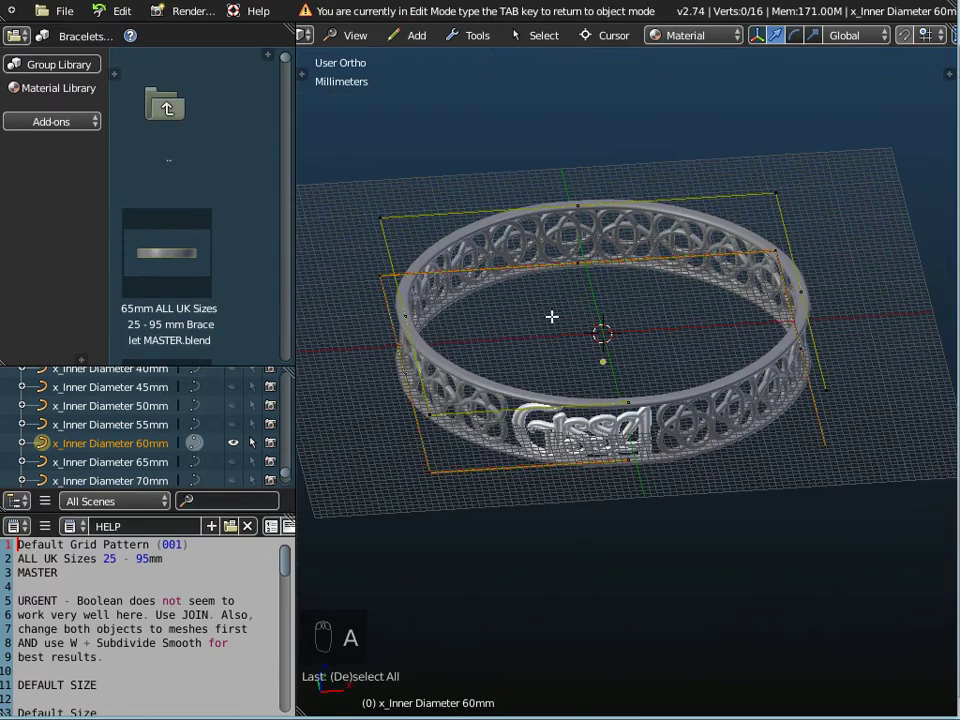
pyautogui.press('a')
pyautogui.moveTo(555, 332); pyautogui.dragTo(542, 311, button='middle')
pyautogui.moveTo(543, 349); pyautogui.dragTo(555, 392, button='middle')
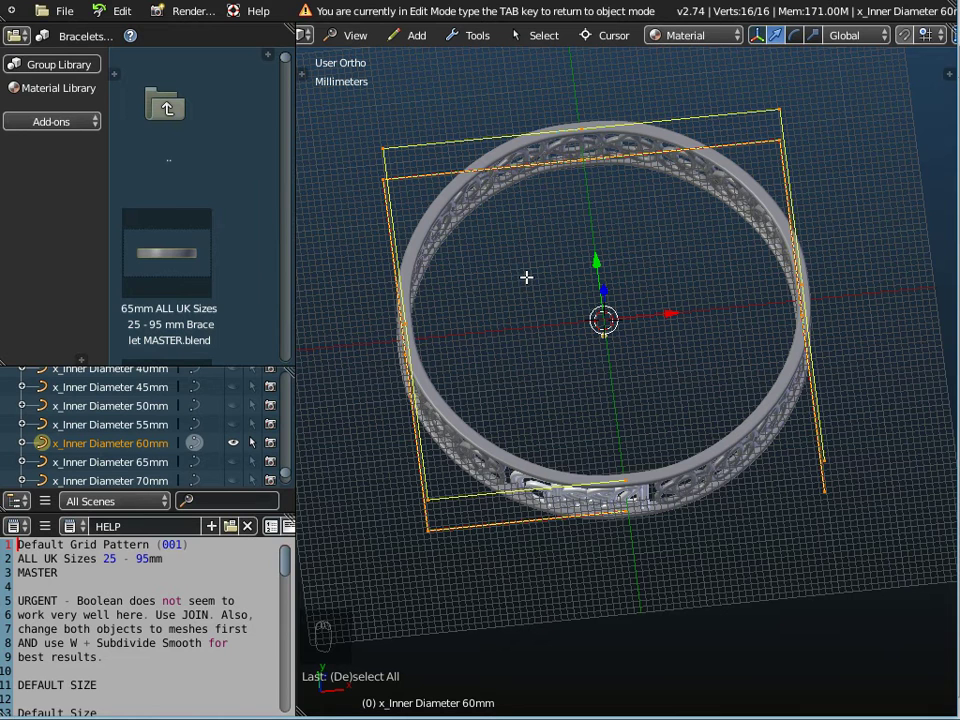
pyautogui.press('w')
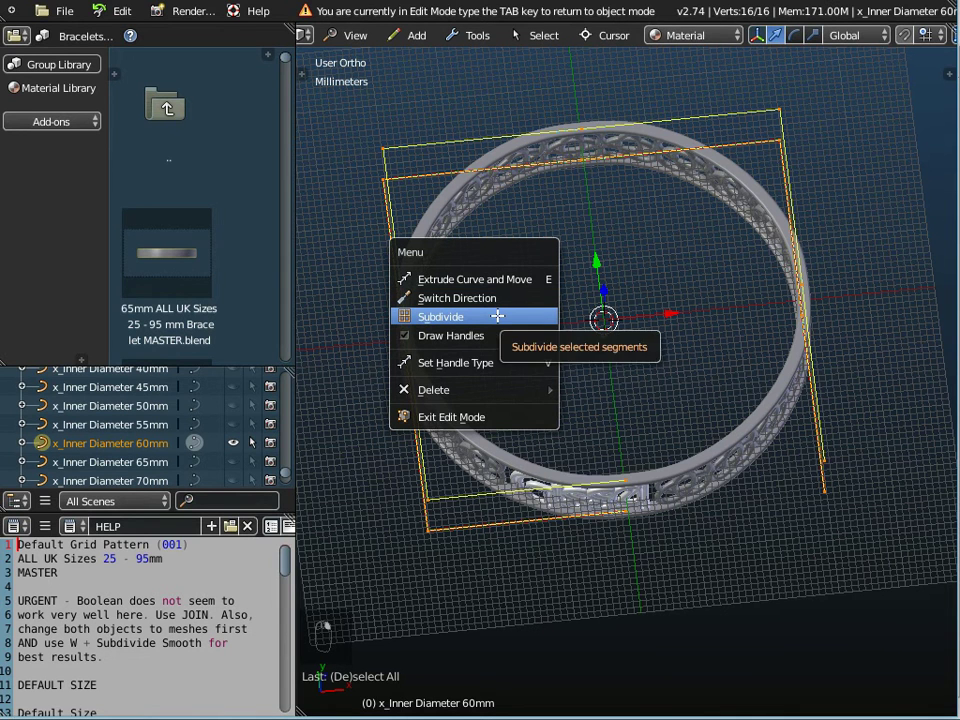
pyautogui.click(497, 316)
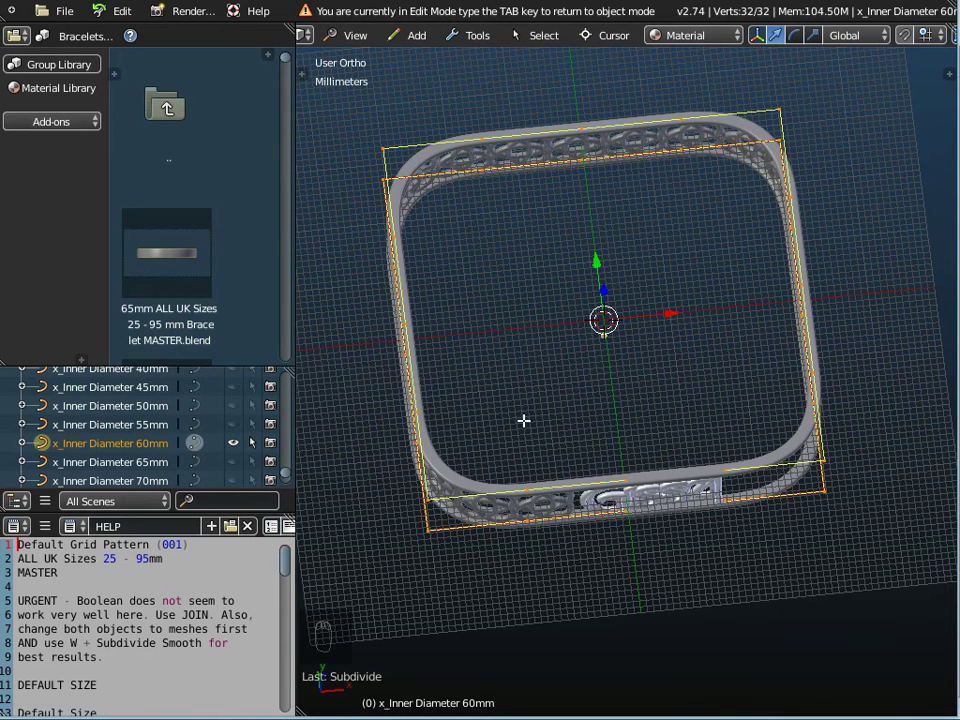
pyautogui.moveTo(525, 413); pyautogui.dragTo(465, 281, button='middle')
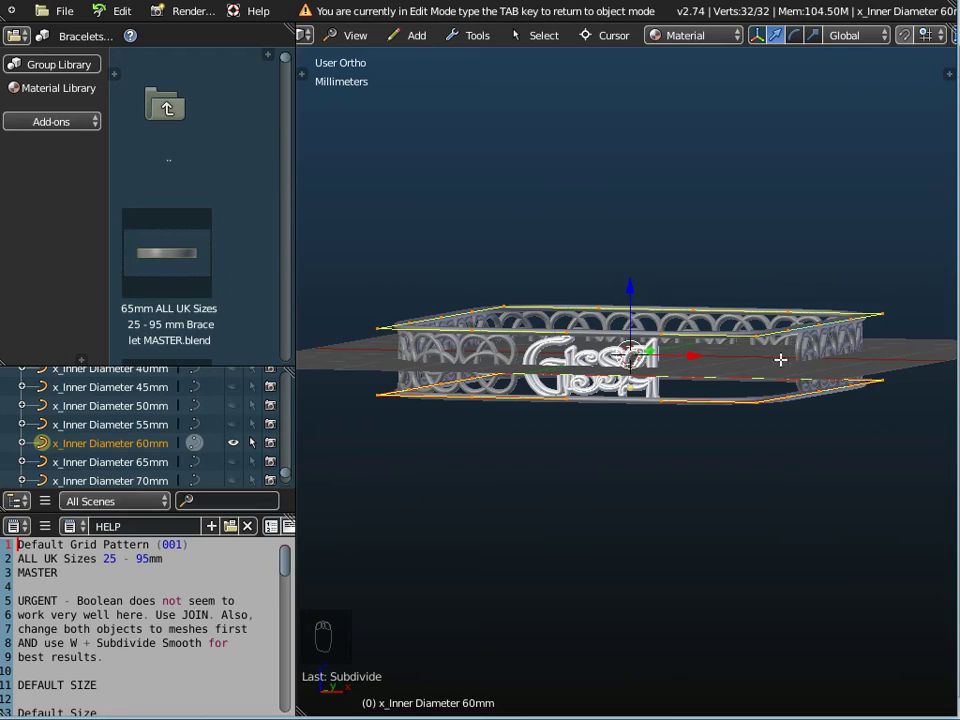
pyautogui.moveTo(694, 294); pyautogui.dragTo(681, 369, button='middle')
pyautogui.scroll(5, 553, 394)
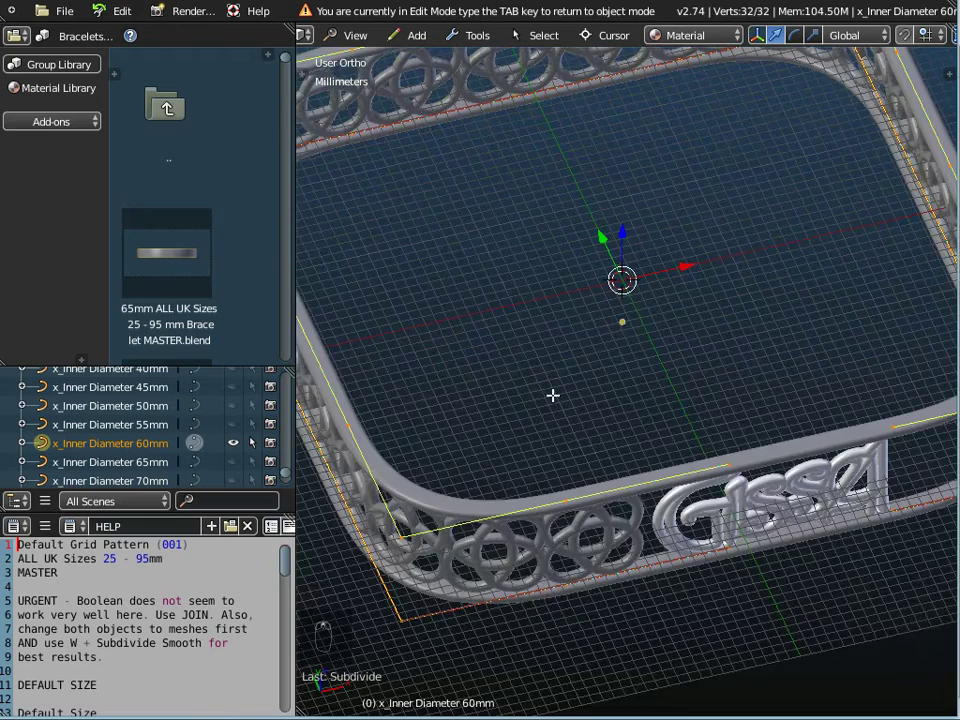
pyautogui.scroll(-5, 553, 394)
pyautogui.moveTo(553, 394)
pyautogui.mouseDown(button='middle')
pyautogui.moveTo(557, 336)
pyautogui.moveTo(551, 429)
pyautogui.moveTo(548, 403)
pyautogui.mouseUp(button='middle')
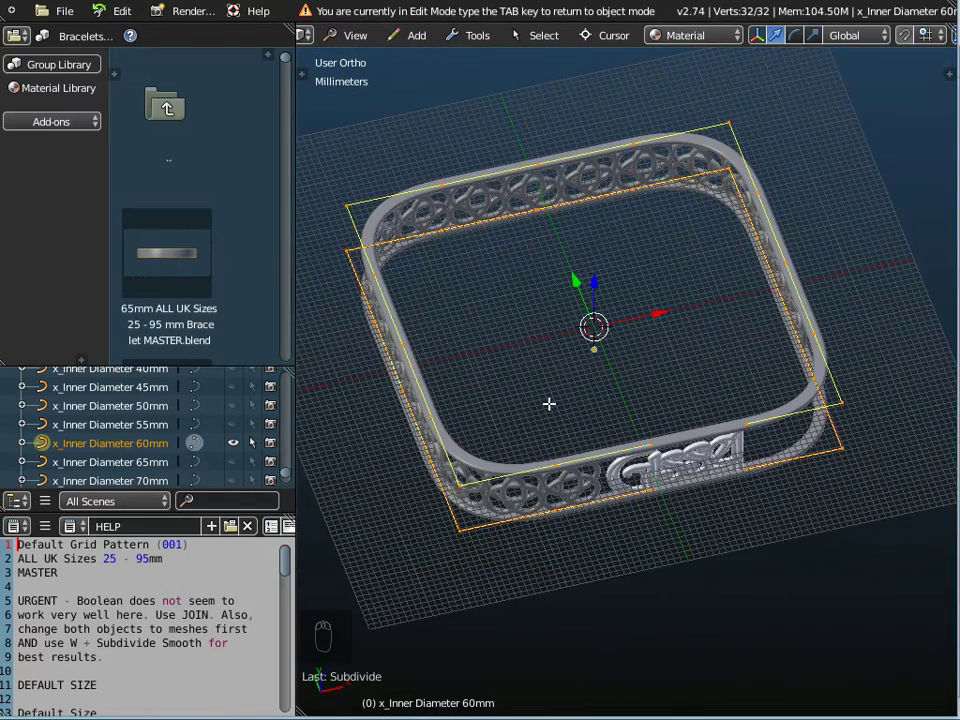
pyautogui.press('Tab')
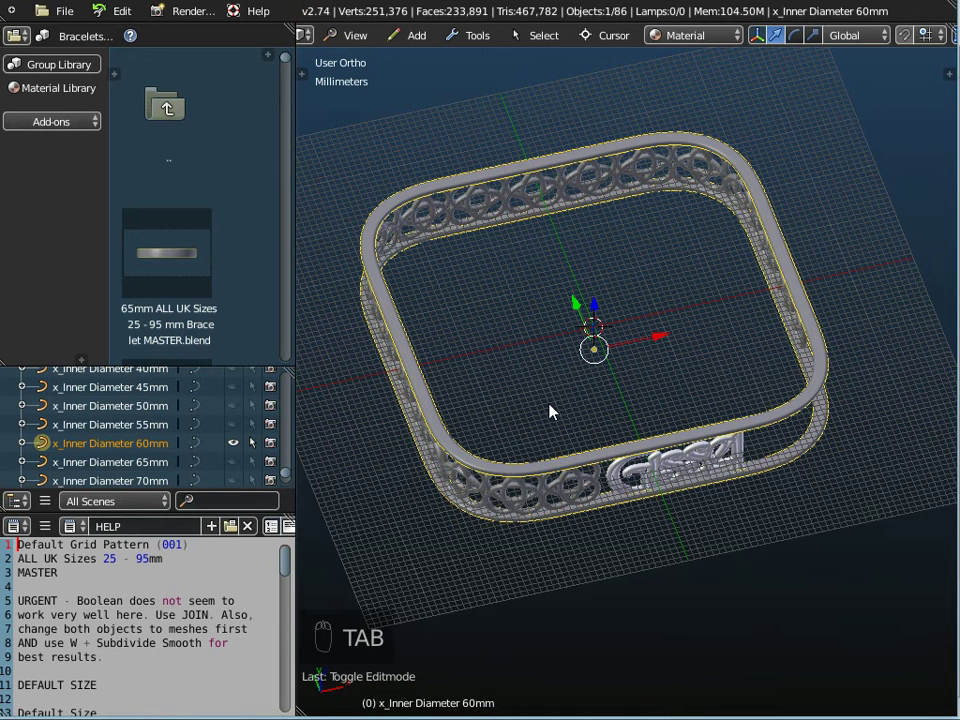
# Step: Undo the subdivision of the x_Inner Diameter 60mm curve
pyautogui.hotkey('ctrl', 'a')
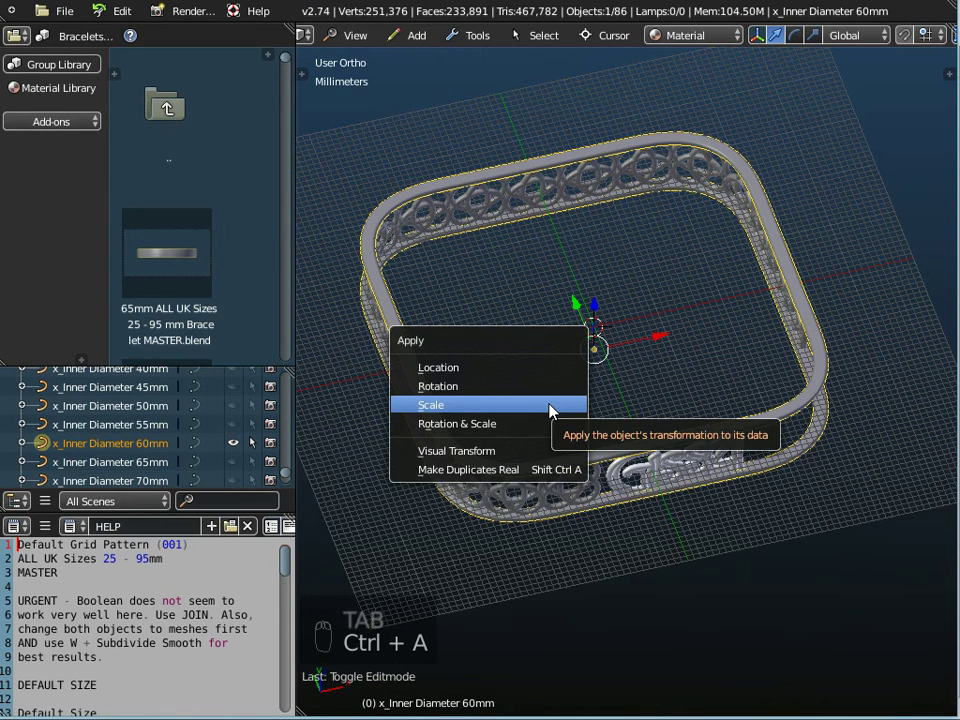
pyautogui.press('Escape')
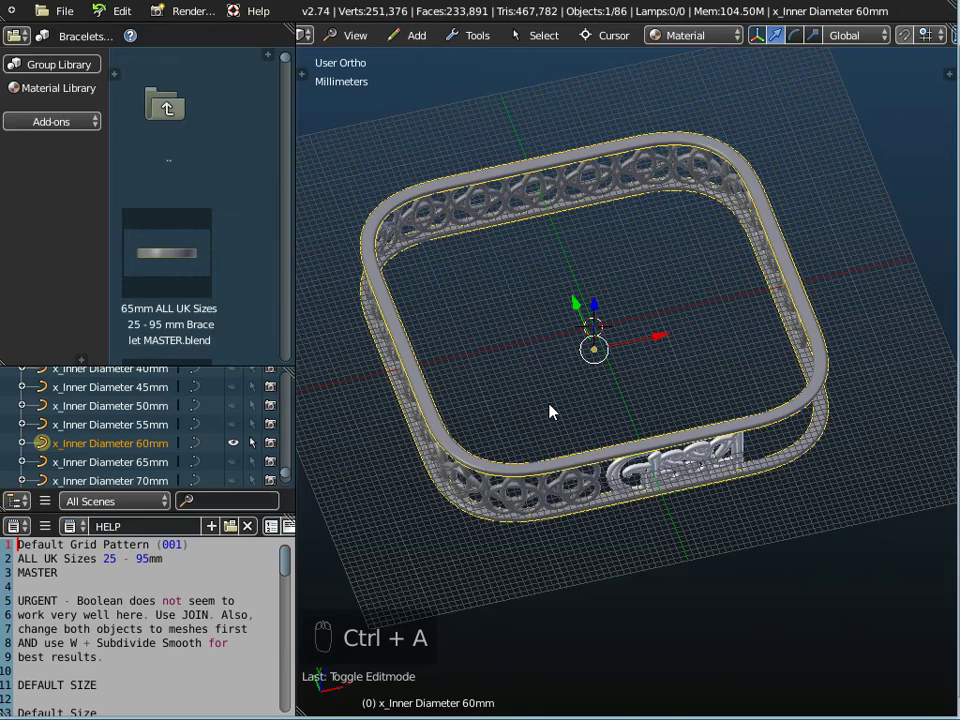
pyautogui.hotkey('ctrl', 'z')
pyautogui.hotkey('ctrl', 'z')
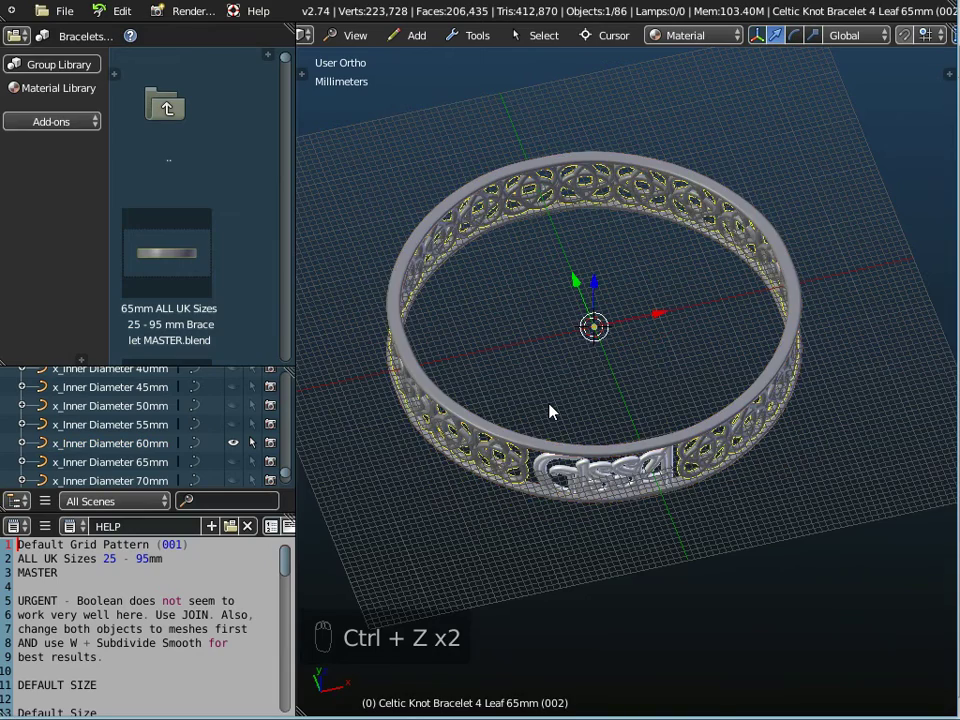
# Step: Convert the Harrington Font name lettering to a mesh
pyautogui.moveTo(531, 429); pyautogui.dragTo(580, 405, button='middle')
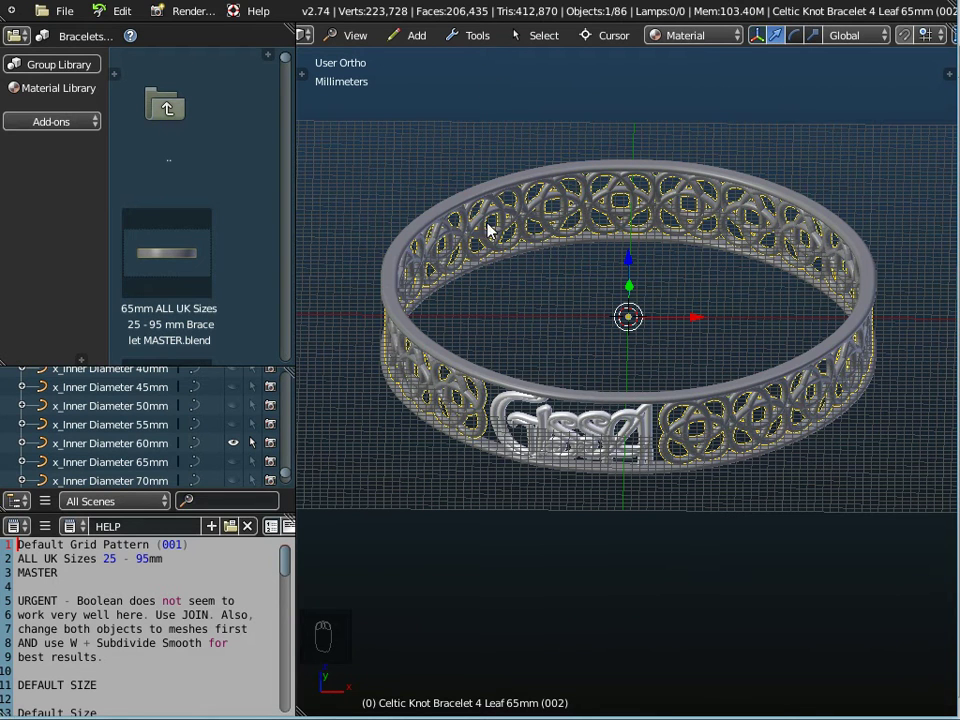
pyautogui.rightClick(548, 422)
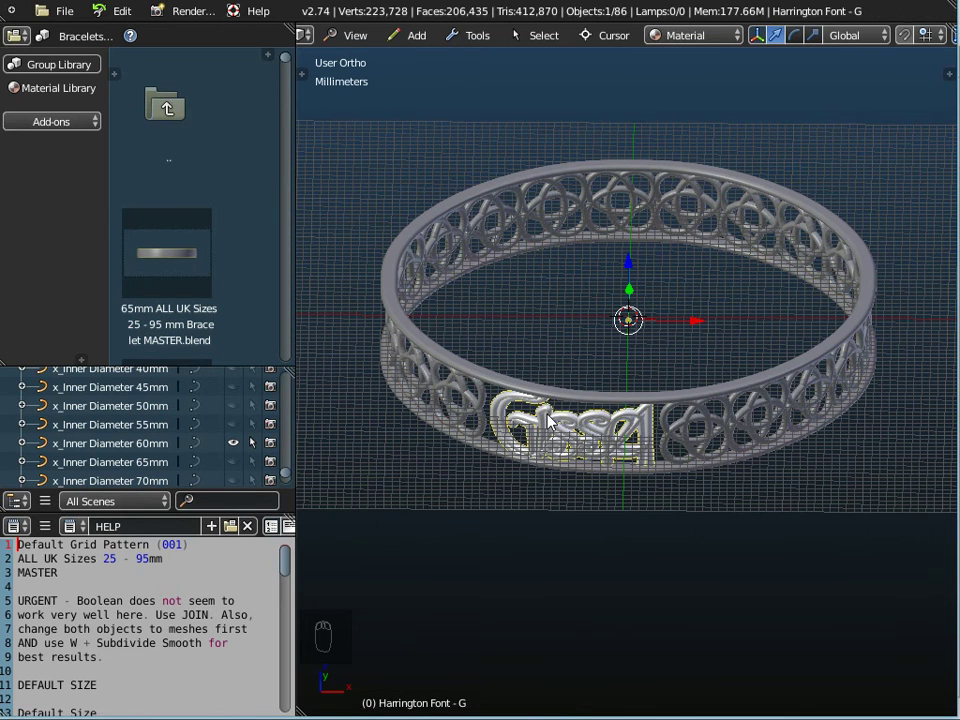
pyautogui.click(476, 40)
pyautogui.moveTo(477, 62)
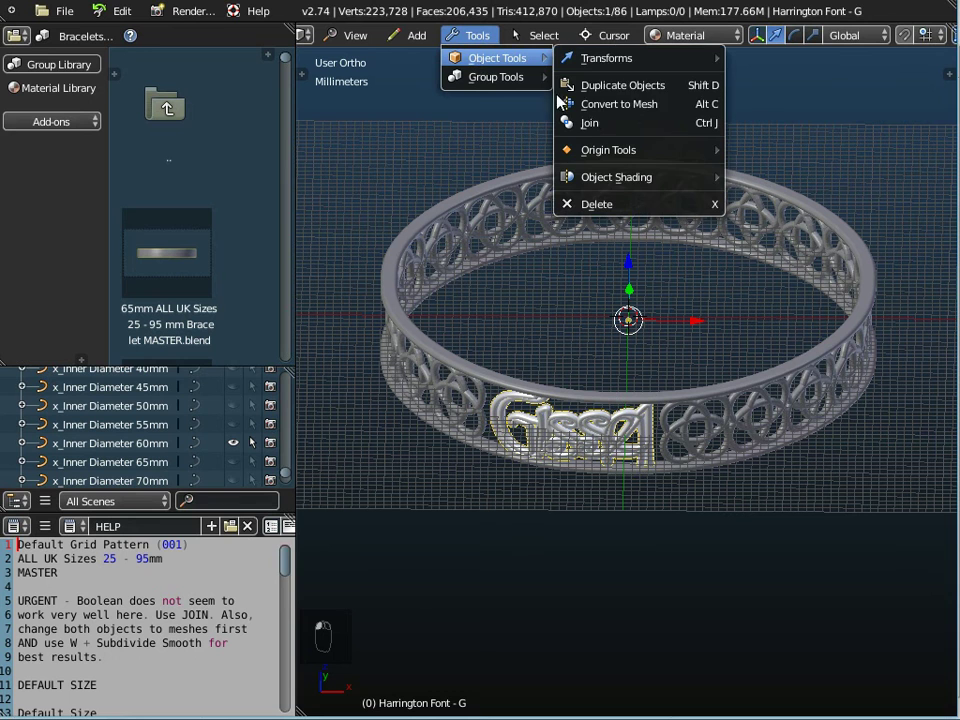
pyautogui.click(603, 112)
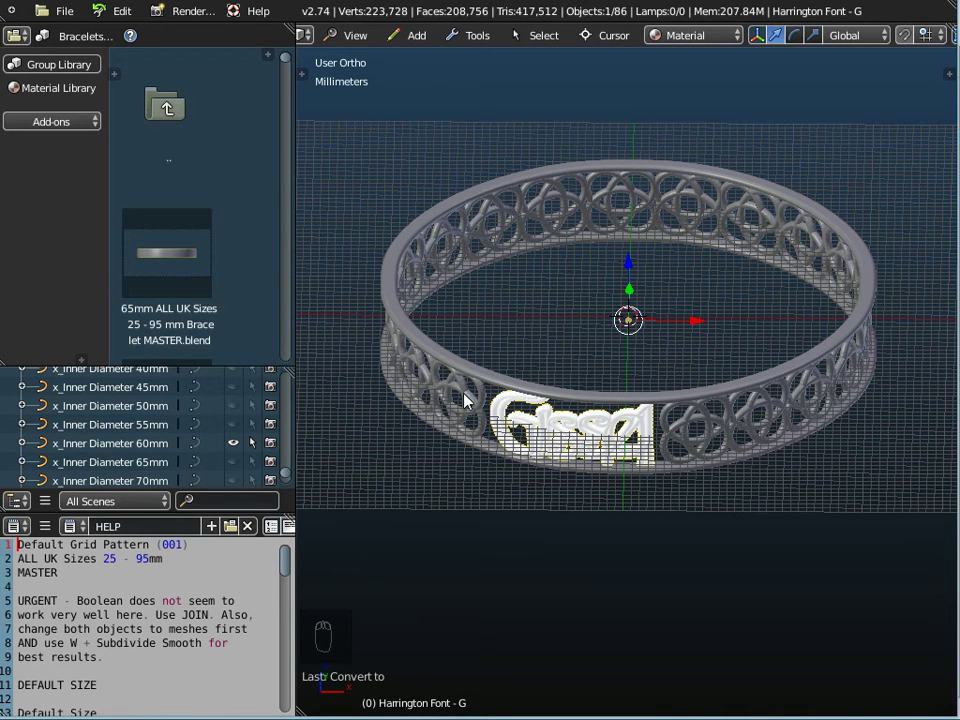
# Step: Convert the Celtic Knot Bracelet 4 Leaf pattern to a mesh
pyautogui.rightClick(465, 401)
pyautogui.click(474, 37)
pyautogui.moveTo(497, 58)
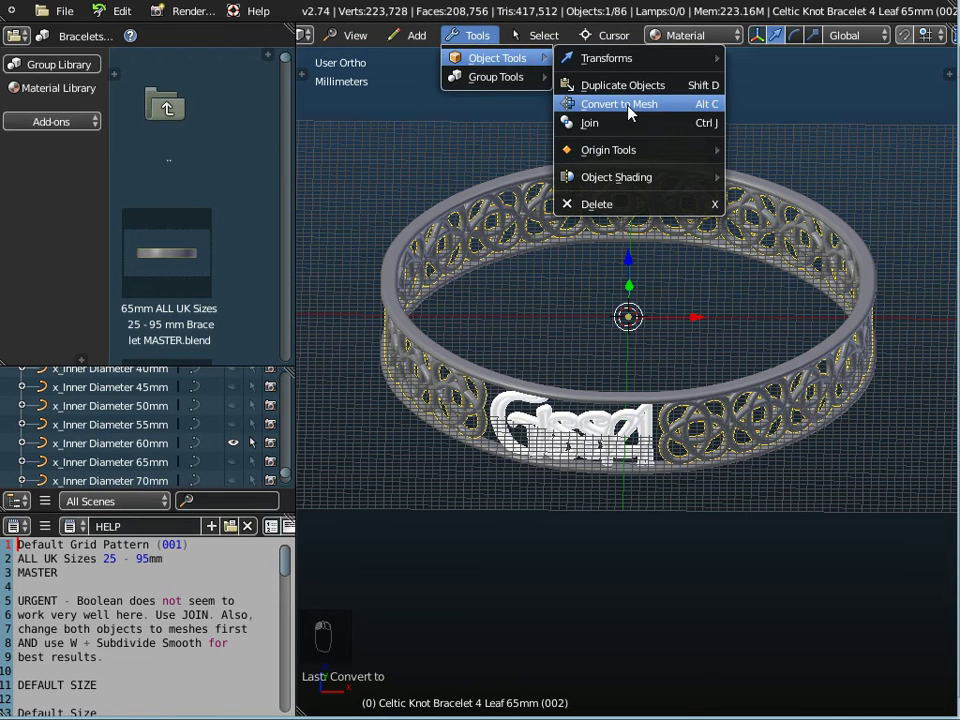
pyautogui.click(628, 107)
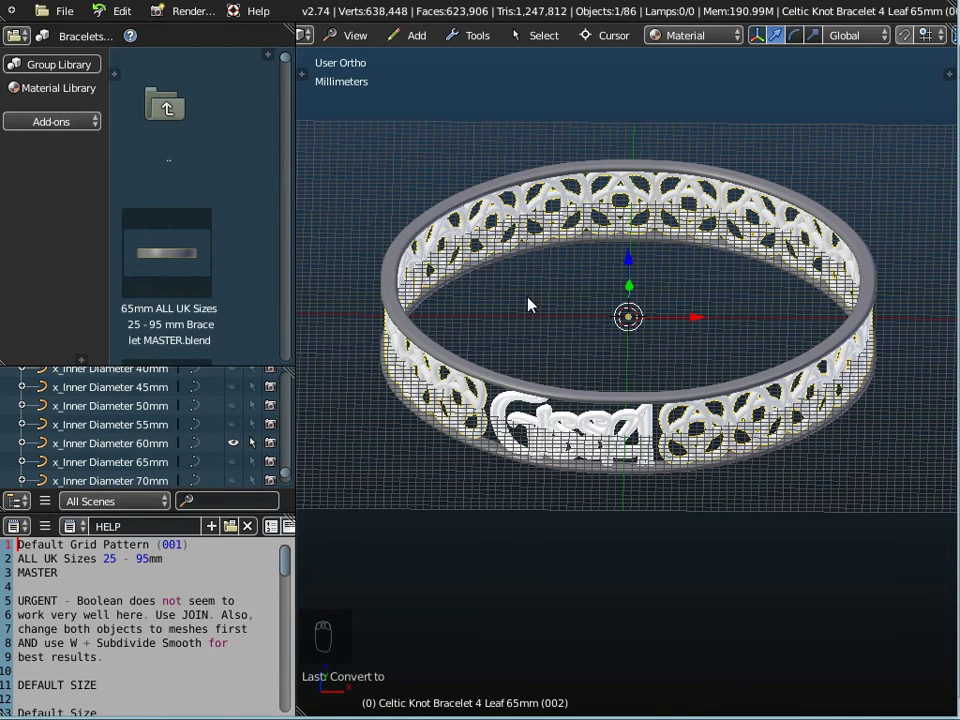
# Step: Convert the twin x_Inner Diameter 60mm rails to a mesh
pyautogui.rightClick(394, 273)
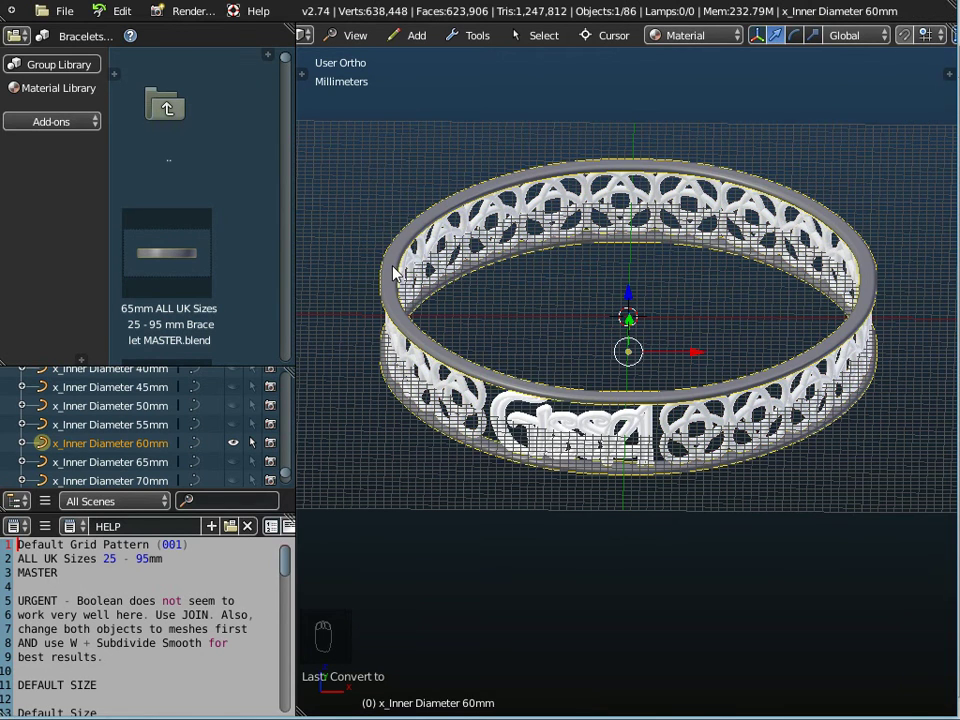
pyautogui.click(480, 37)
pyautogui.moveTo(500, 58)
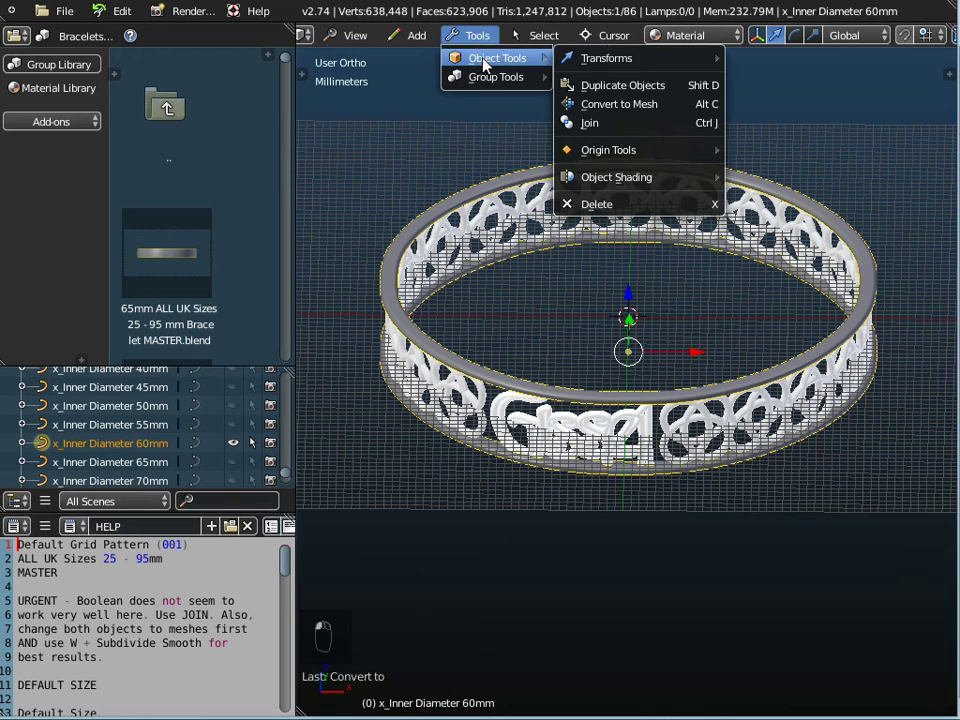
pyautogui.click(633, 110)
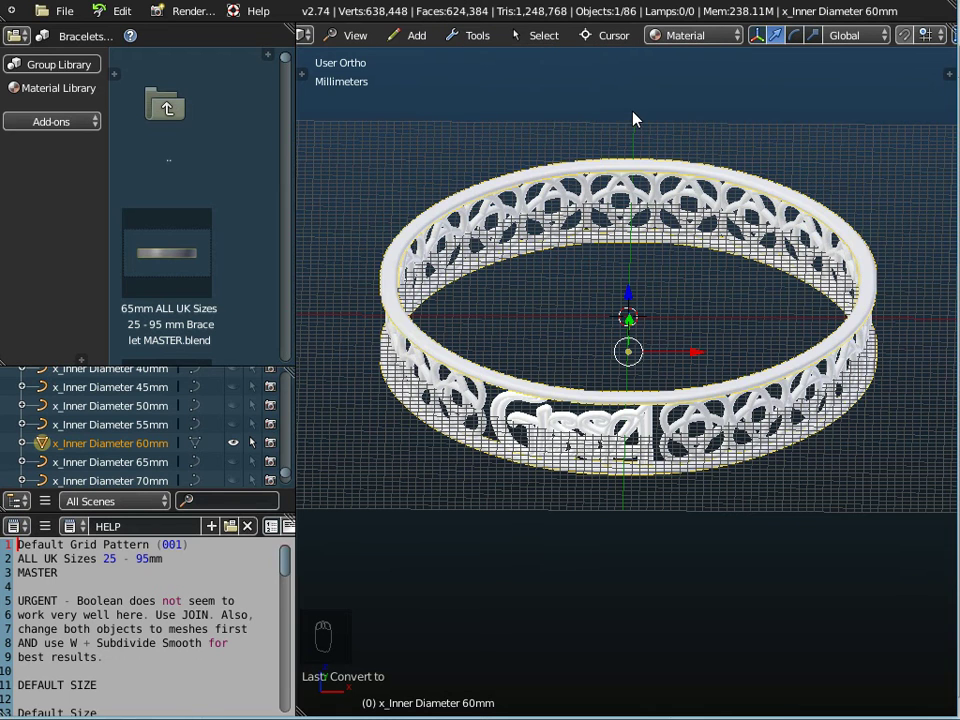
# Step: Join the rails, the knot pattern and the name lettering into one mesh object, with the lettering as active object
pyautogui.scroll(2, 653, 461)
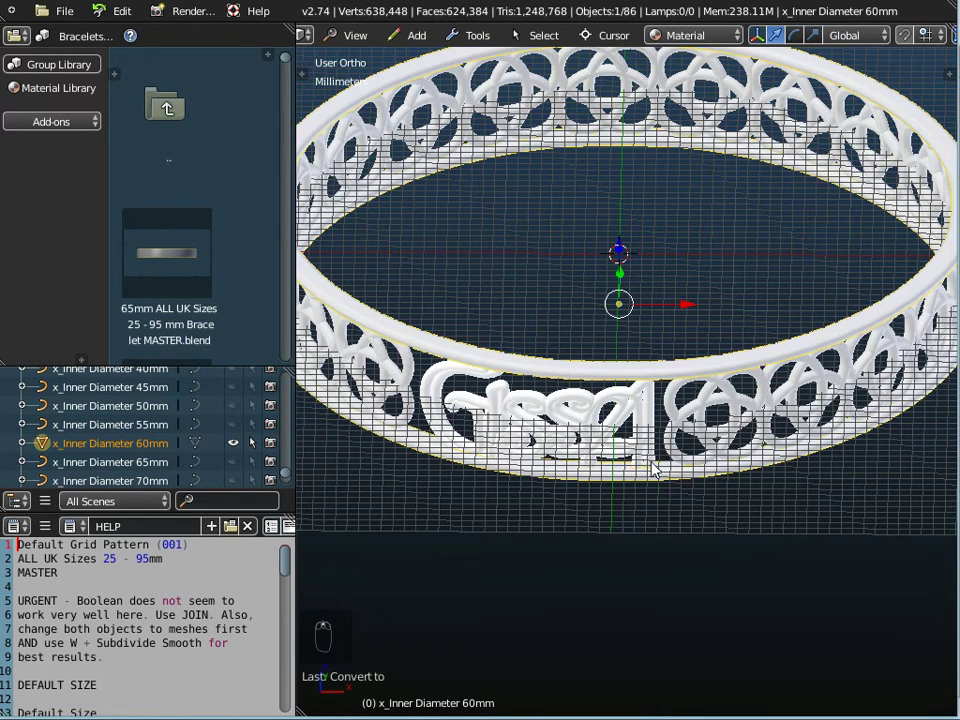
pyautogui.rightClick(408, 383)
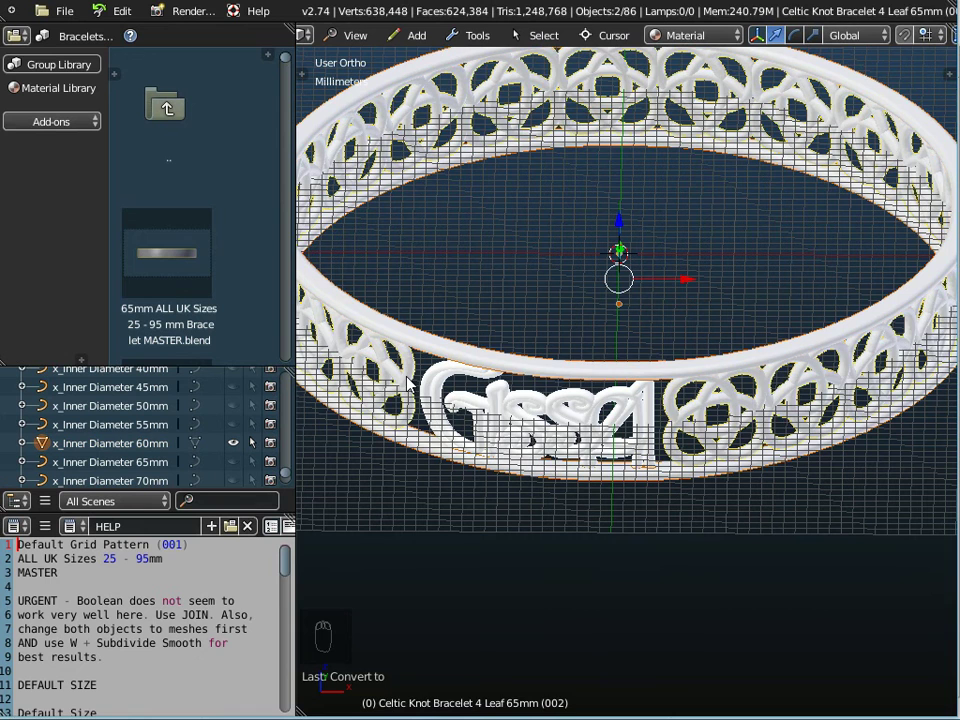
pyautogui.rightClick(522, 405)
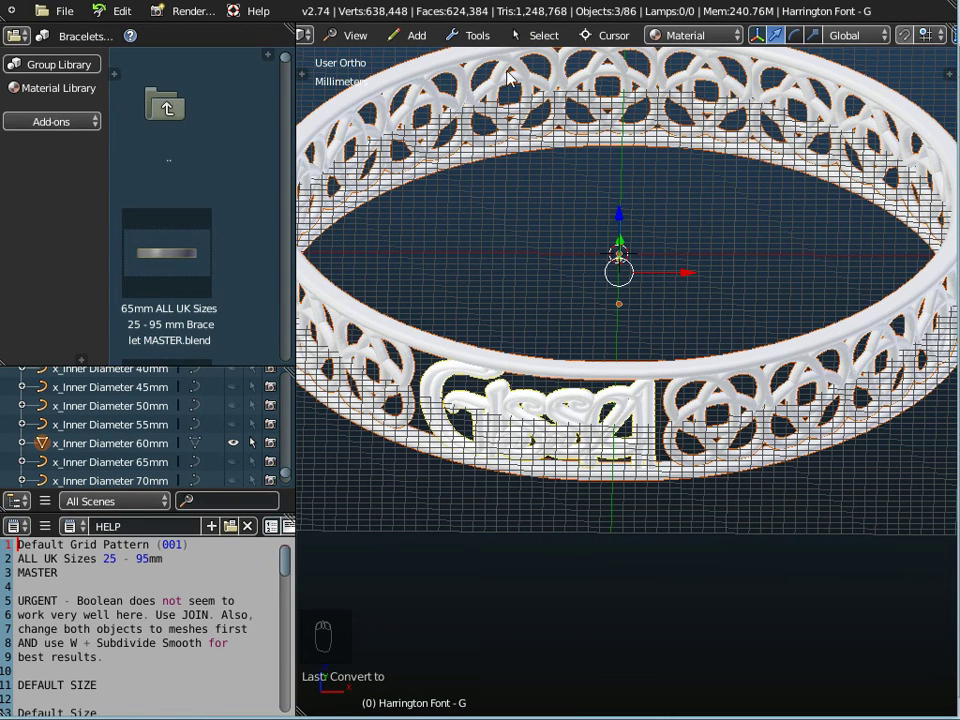
pyautogui.click(479, 35)
pyautogui.moveTo(486, 62)
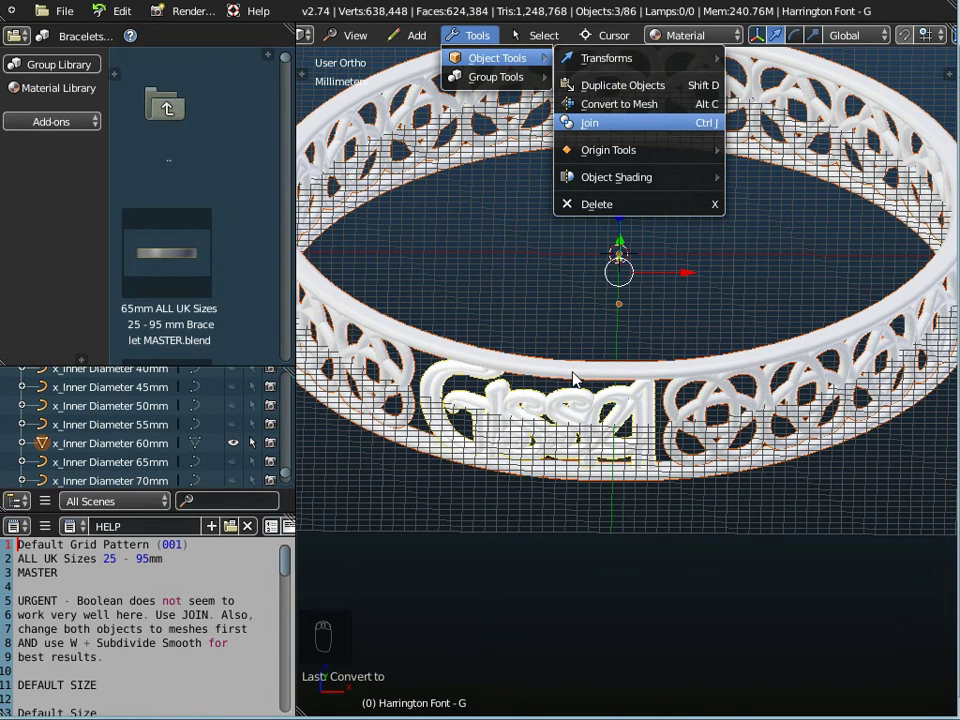
pyautogui.press('Return')
# Step: Move the joined bracelet slightly upward along the global Z axis
pyautogui.scroll(-3, 574, 377)
pyautogui.moveTo(632, 305); pyautogui.dragTo(592, 245, button='middle')
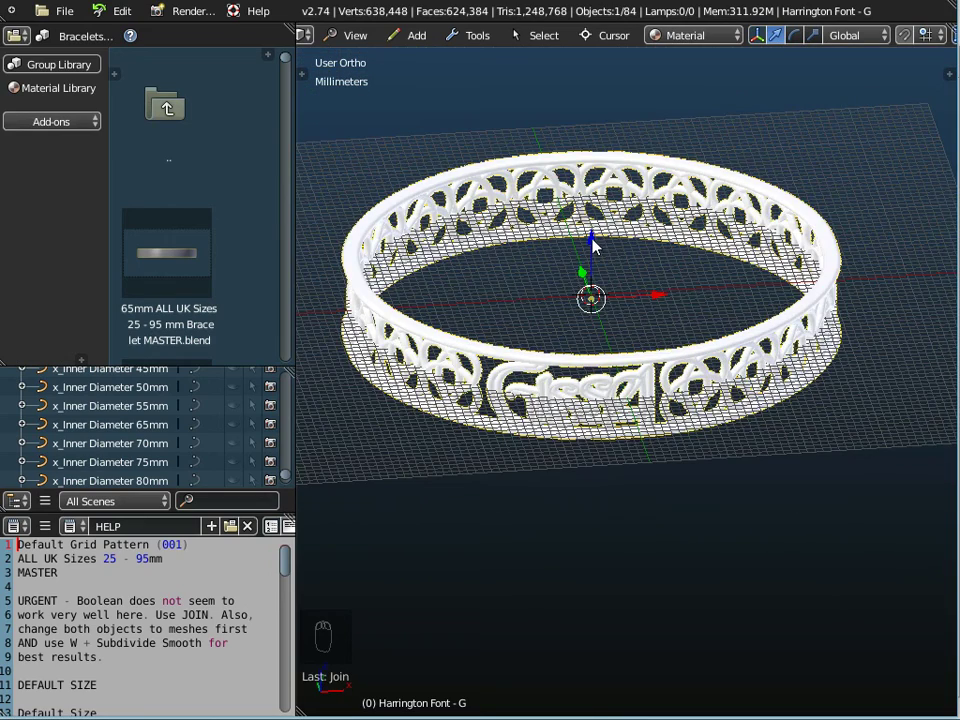
pyautogui.press('g')
pyautogui.press('z')
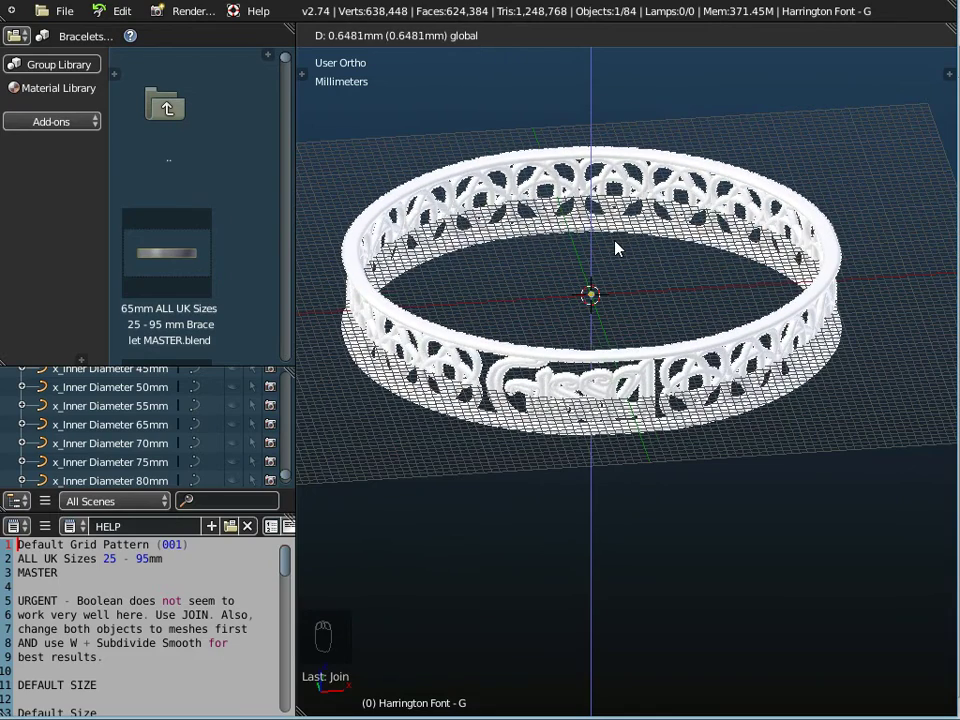
pyautogui.click(594, 293)
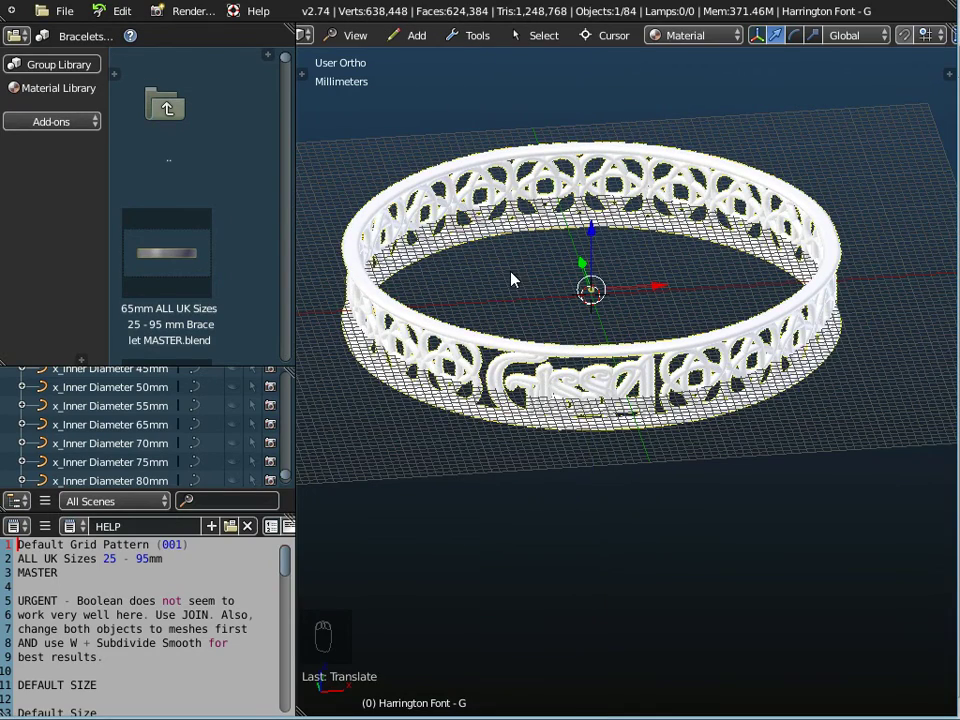
pyautogui.moveTo(510, 274); pyautogui.dragTo(505, 300, button='middle')
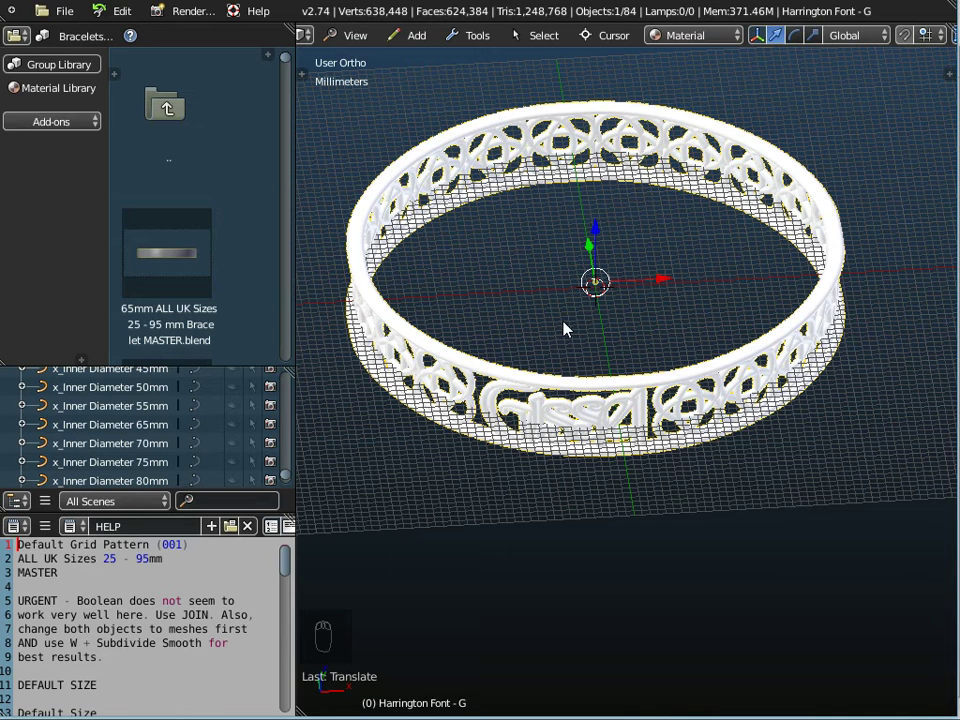
# Step: Export the joined bracelet to the Desktop as the STL file 4-Leaf Celtic Knot Baracelet.stl, with modifiers applied
pyautogui.click(62, 10)
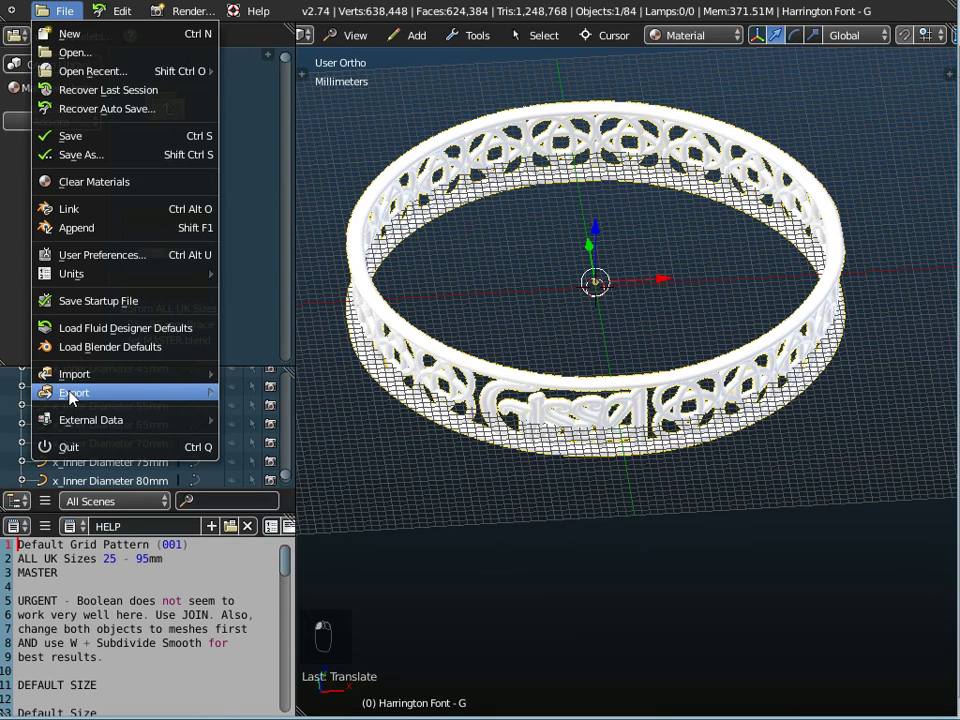
pyautogui.moveTo(161, 399)
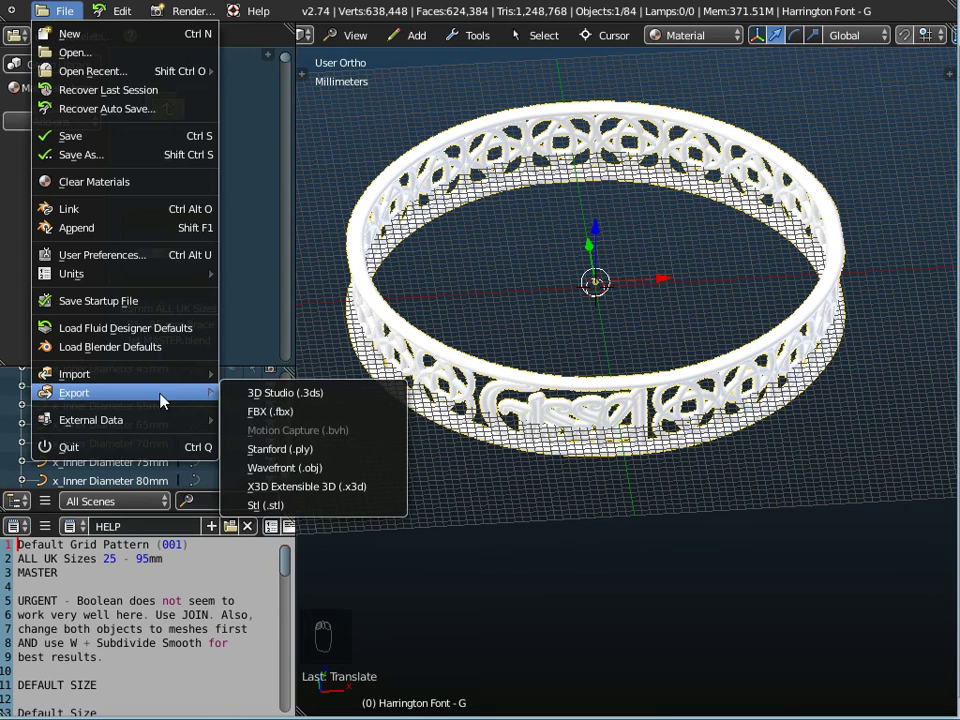
pyautogui.click(264, 505)
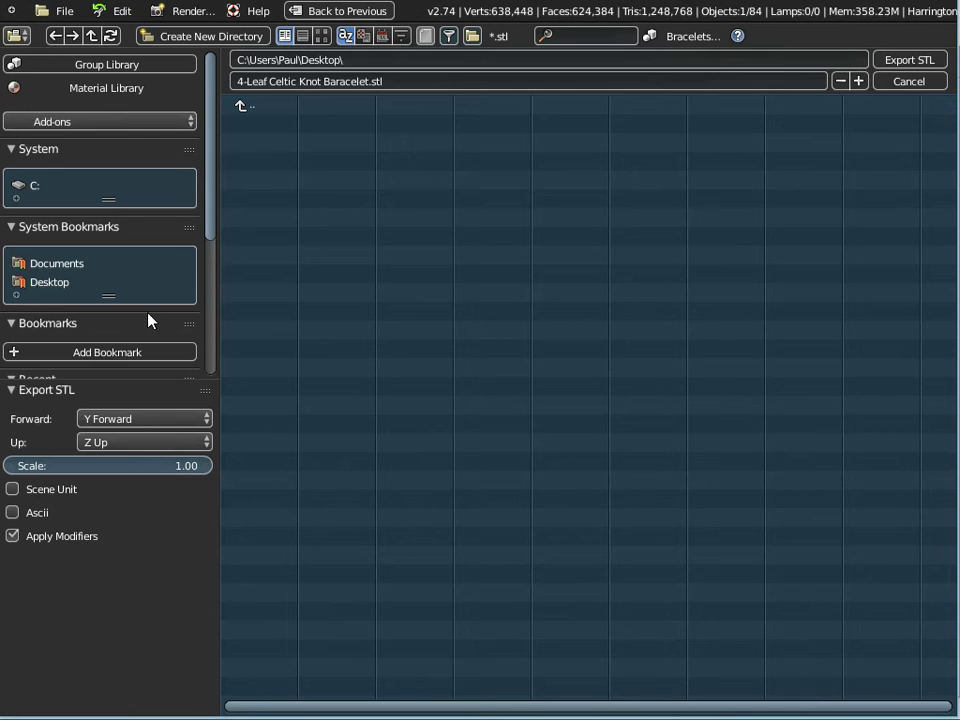
pyautogui.click(52, 285)
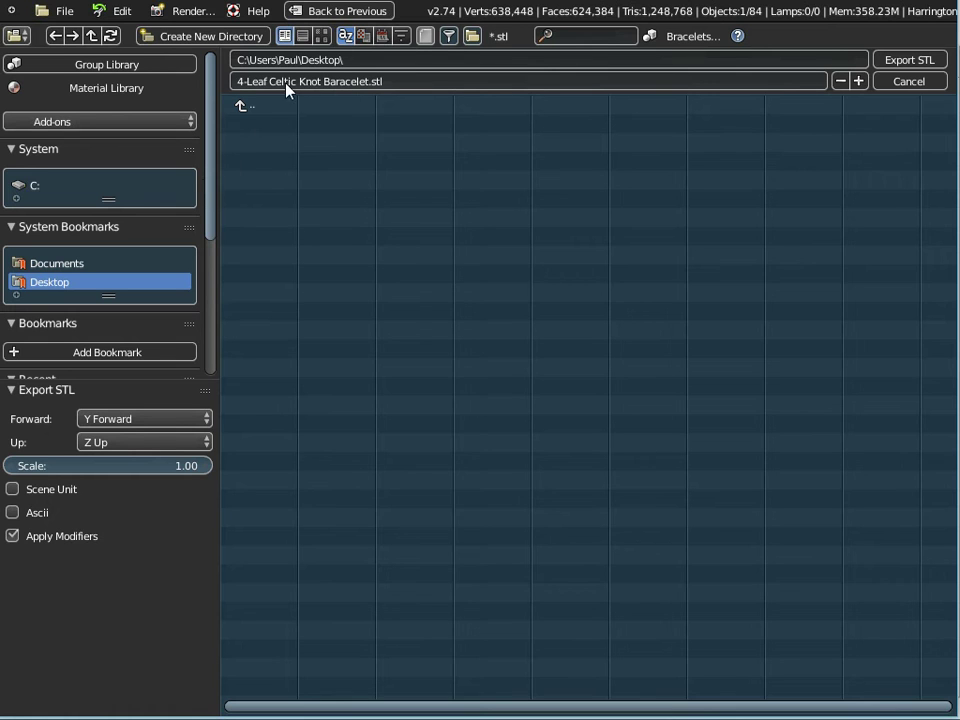
pyautogui.click(912, 63)
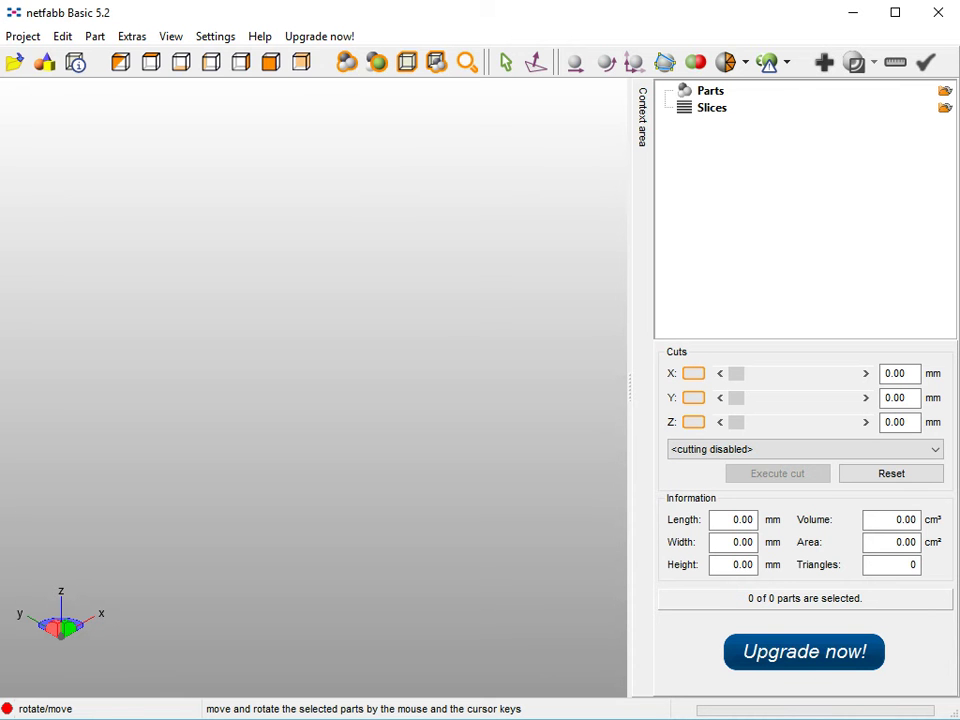
# Step: Switch to netfabb Basic and open the 4-Leaf Celtic Knot Baracelet file from the Desktop
pyautogui.click(30, 36)
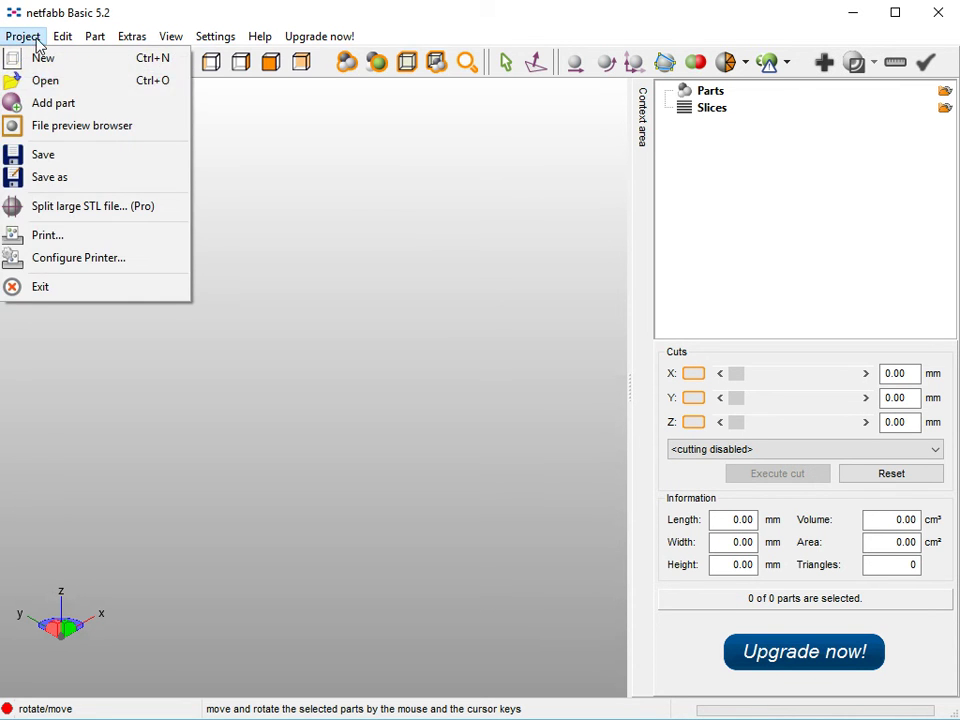
pyautogui.click(44, 83)
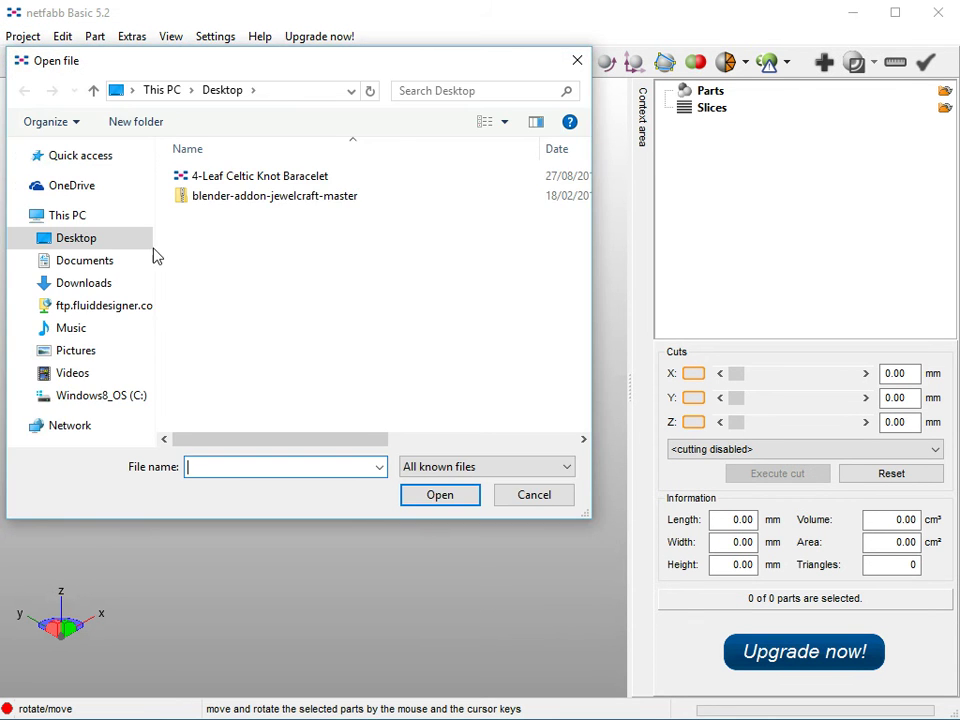
pyautogui.click(230, 178)
pyautogui.click(437, 494)
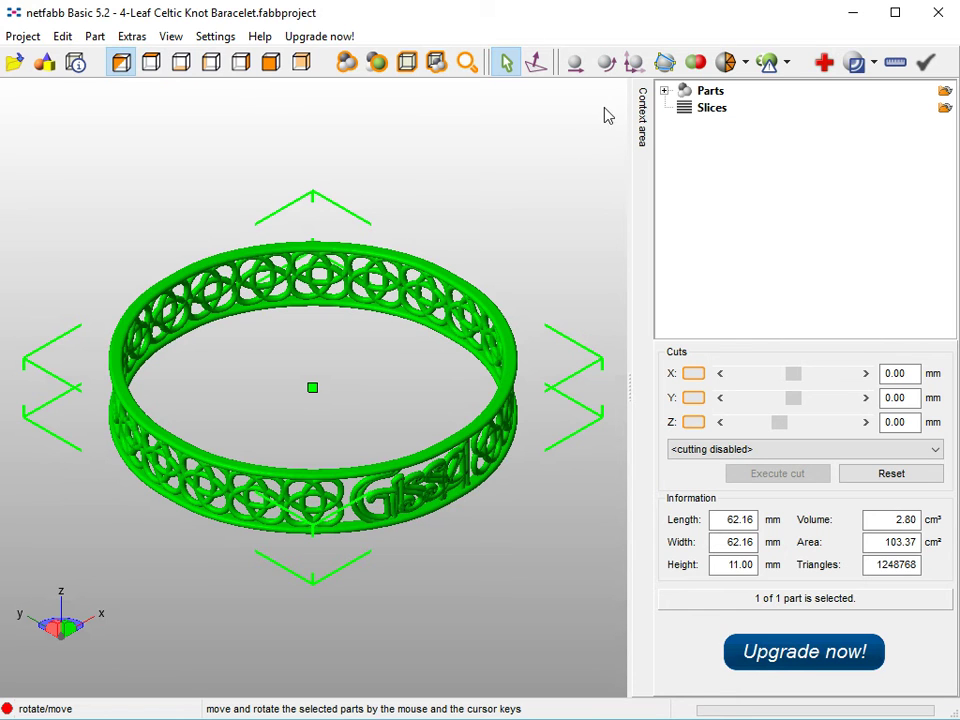
# Step: Repair the bracelet part with the Default repair after updating its mesh statistics, and apply it, removing the old part
pyautogui.click(825, 63)
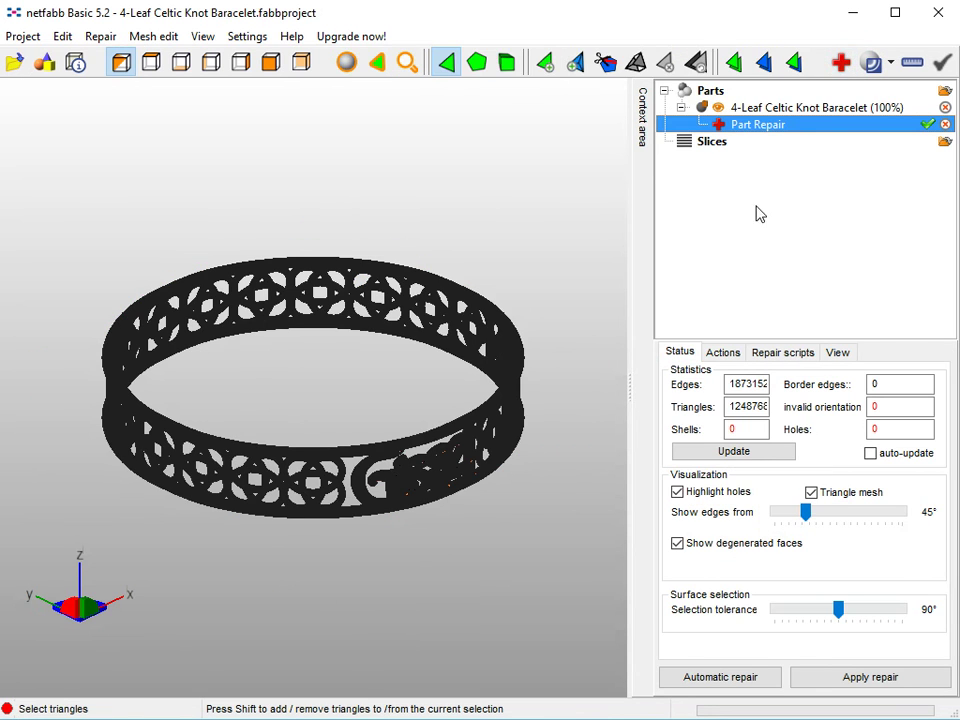
pyautogui.click(712, 453)
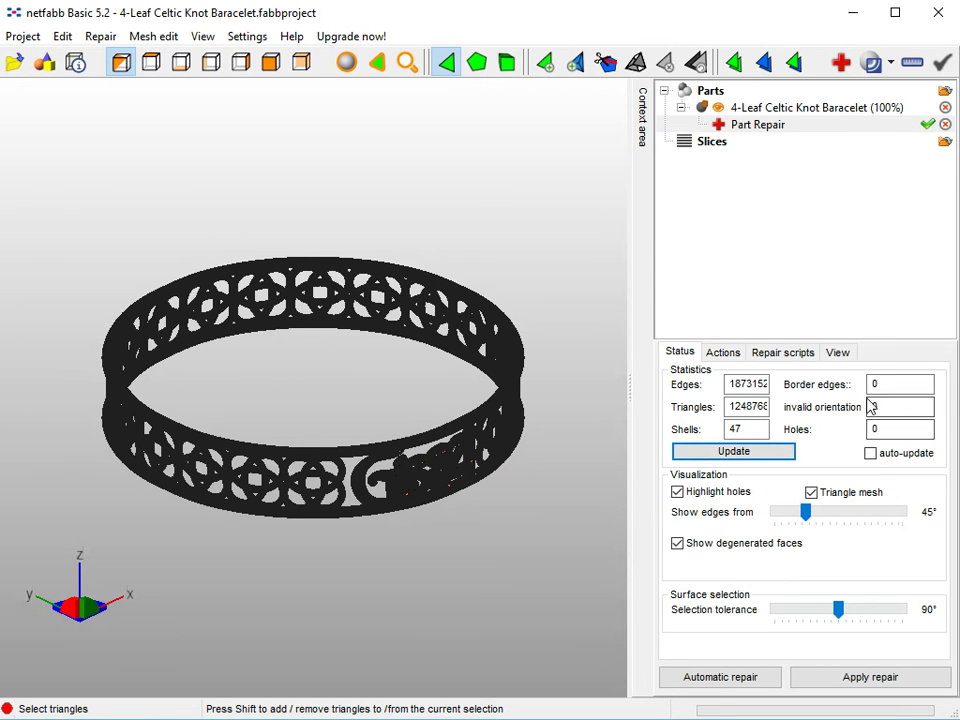
pyautogui.click(718, 680)
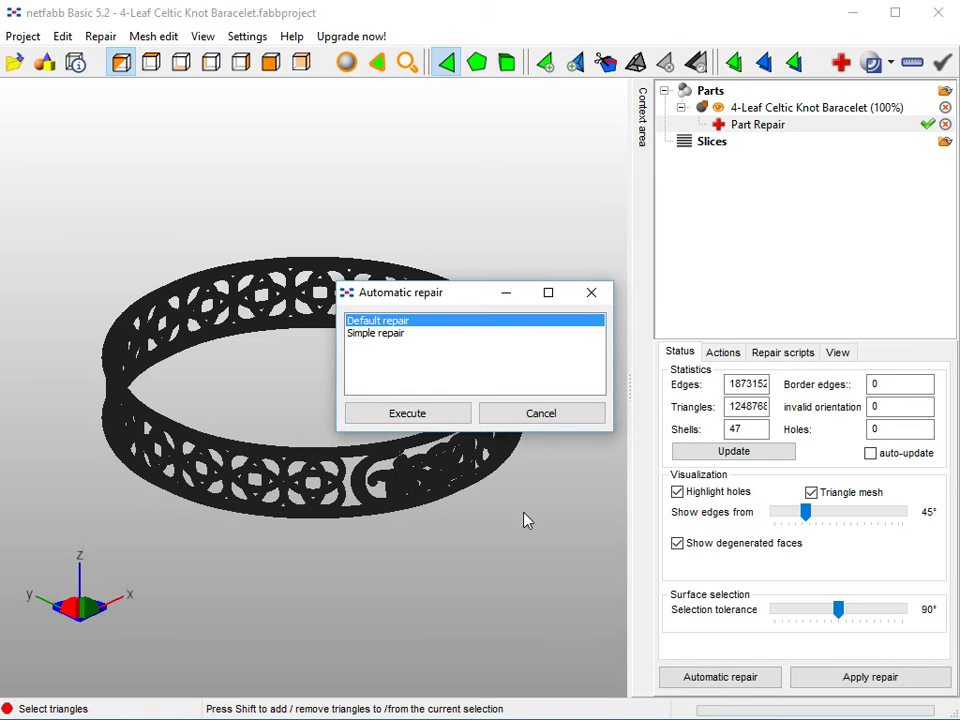
pyautogui.click(425, 420)
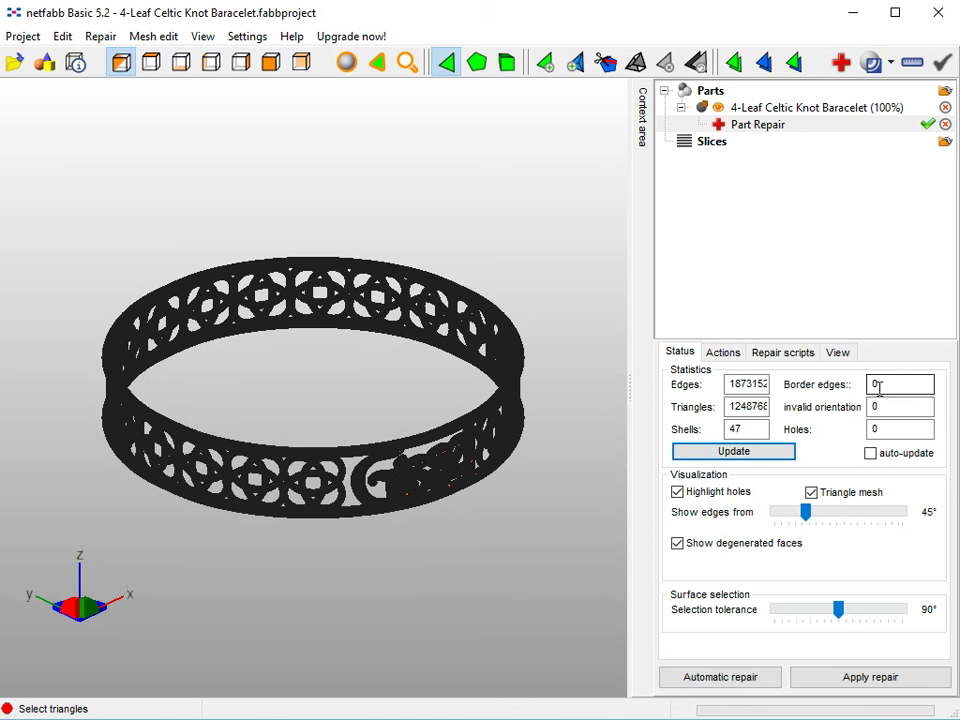
pyautogui.click(797, 684)
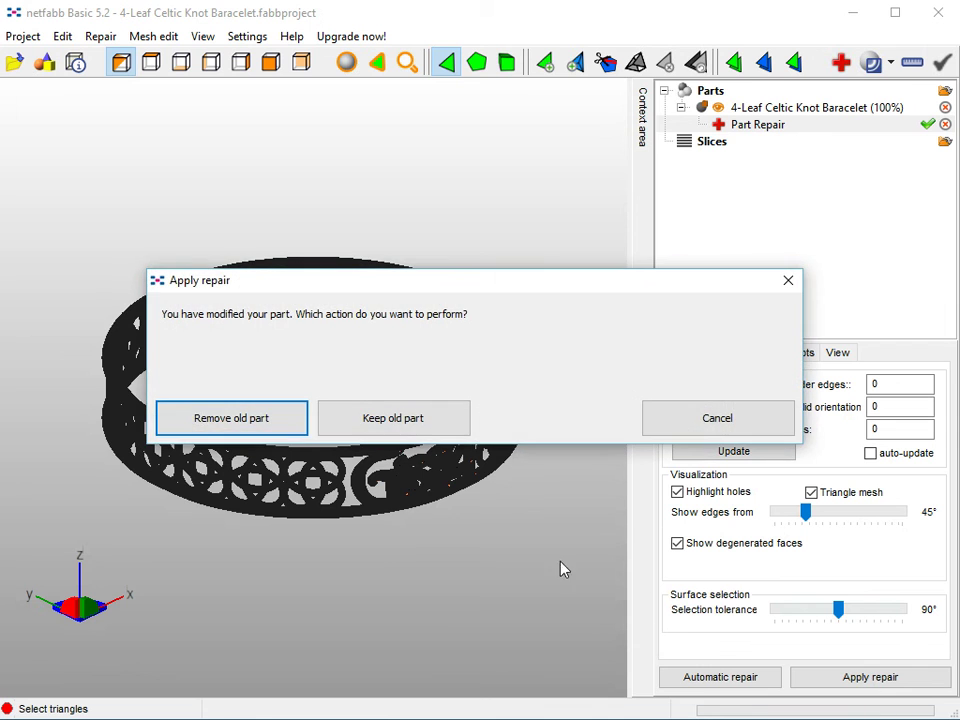
pyautogui.click(262, 426)
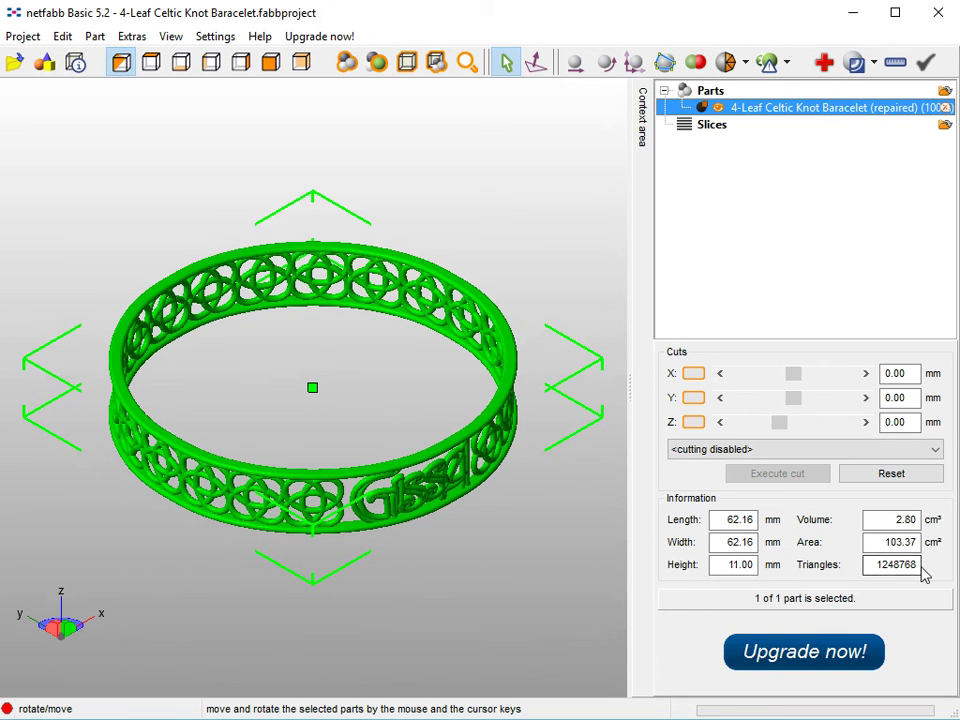
pyautogui.moveTo(340, 440); pyautogui.dragTo(298, 489, button='right')
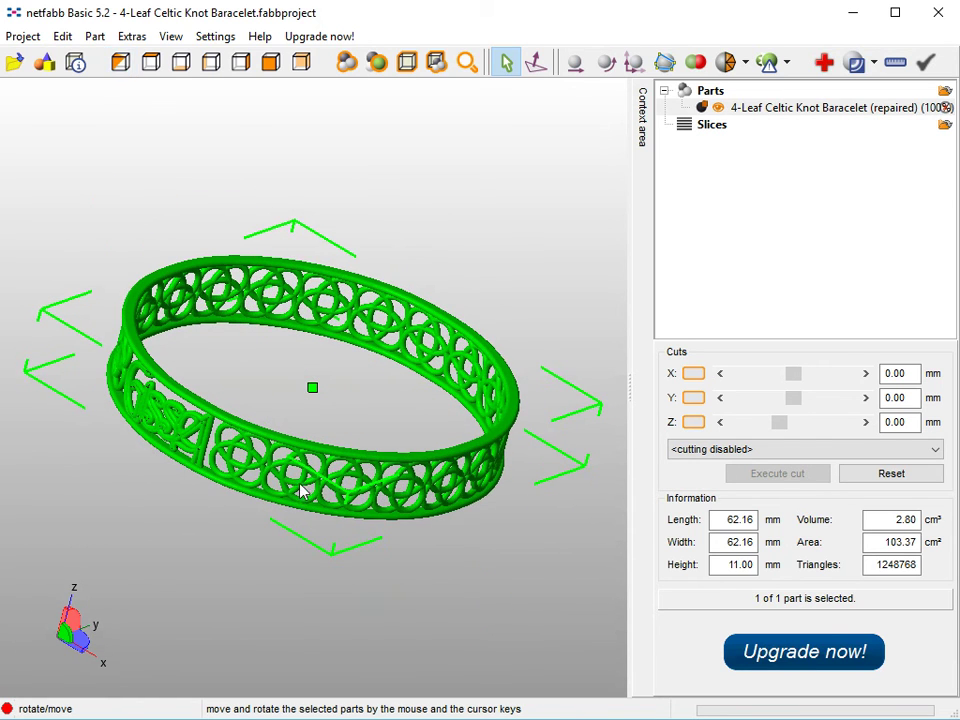
pyautogui.scroll(5, 300, 490)
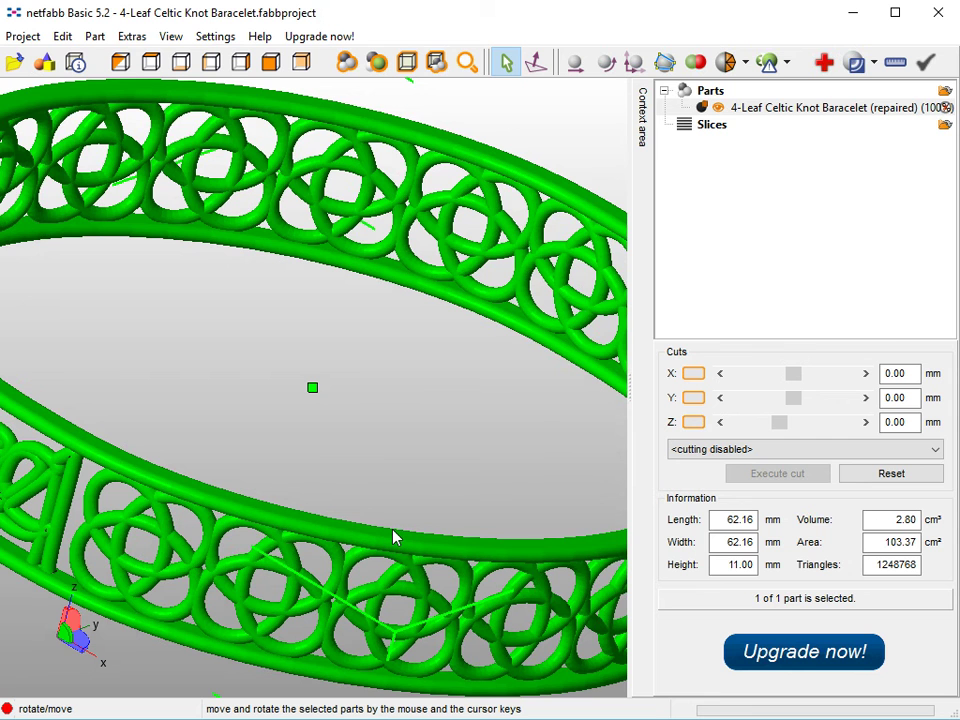
pyautogui.scroll(-5, 393, 537)
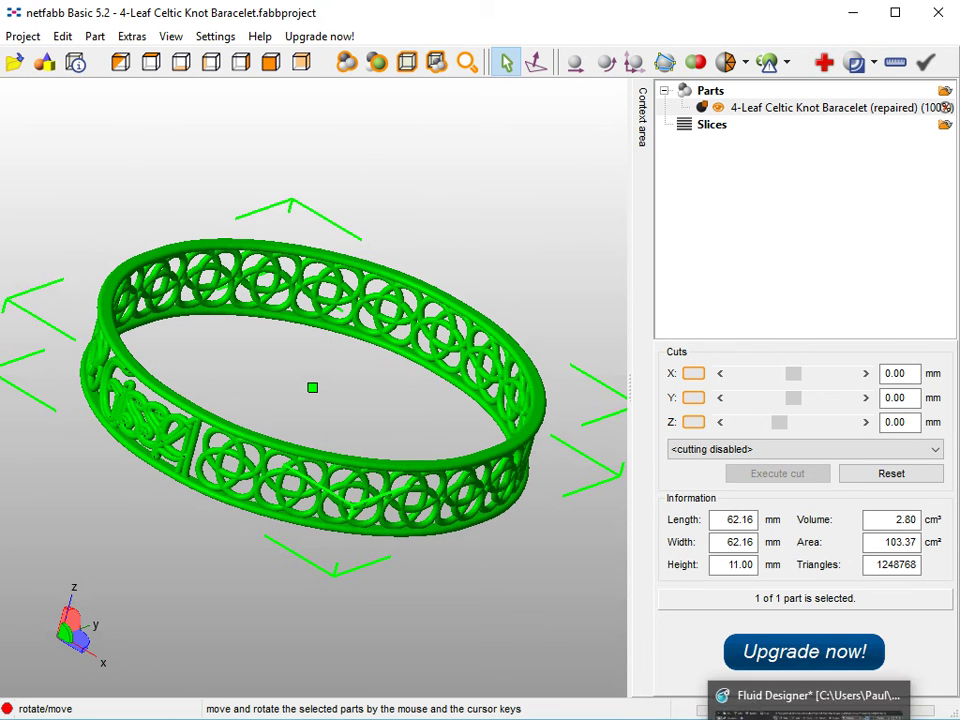
# Step: Switch back to Fluid Designer and reopen the recent file 4-Leaf Celtic Knot Baracelet.blend
pyautogui.click(812, 705)
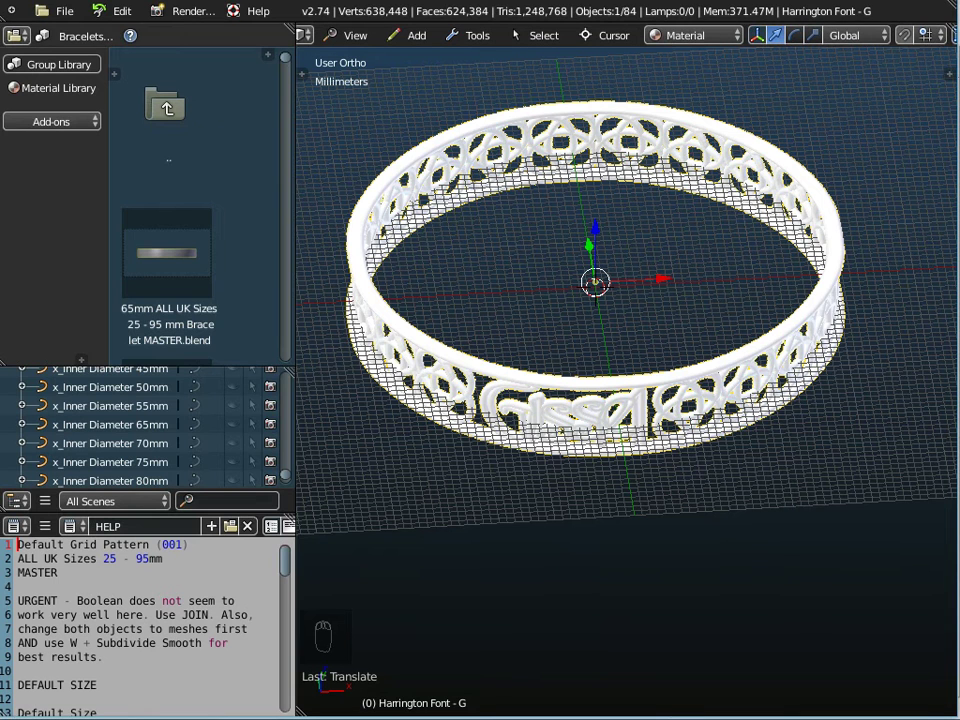
pyautogui.click(66, 12)
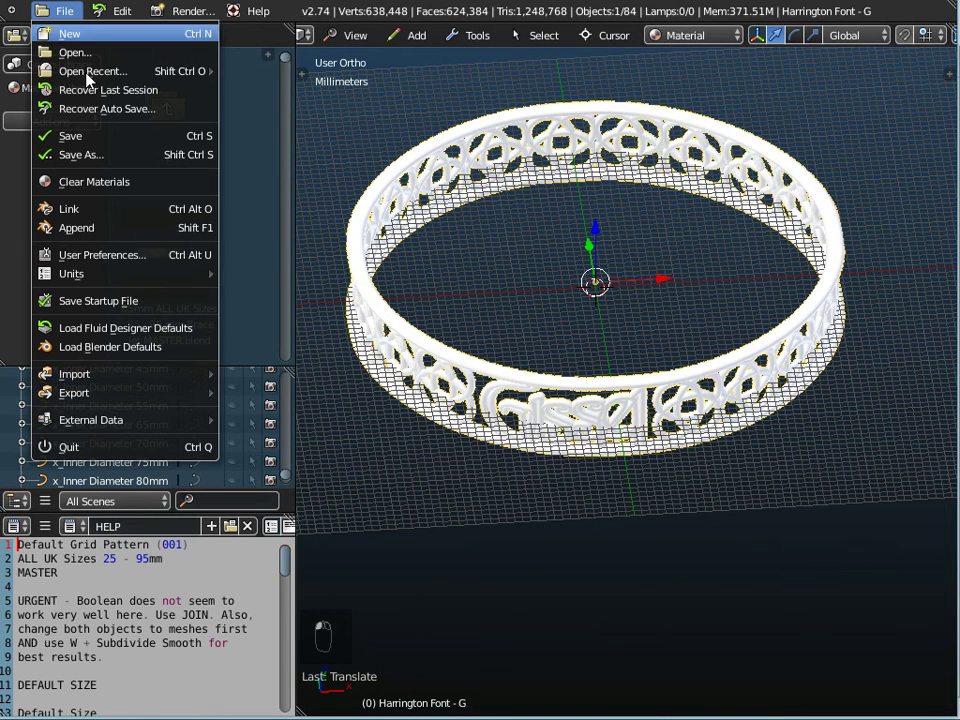
pyautogui.moveTo(64, 70)
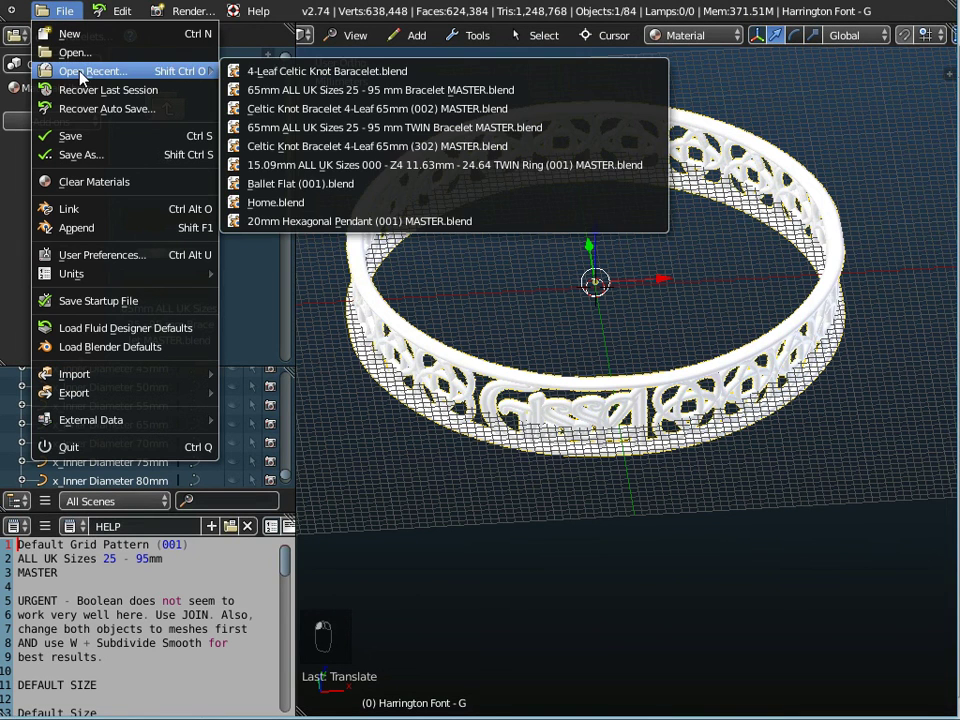
pyautogui.click(290, 70)
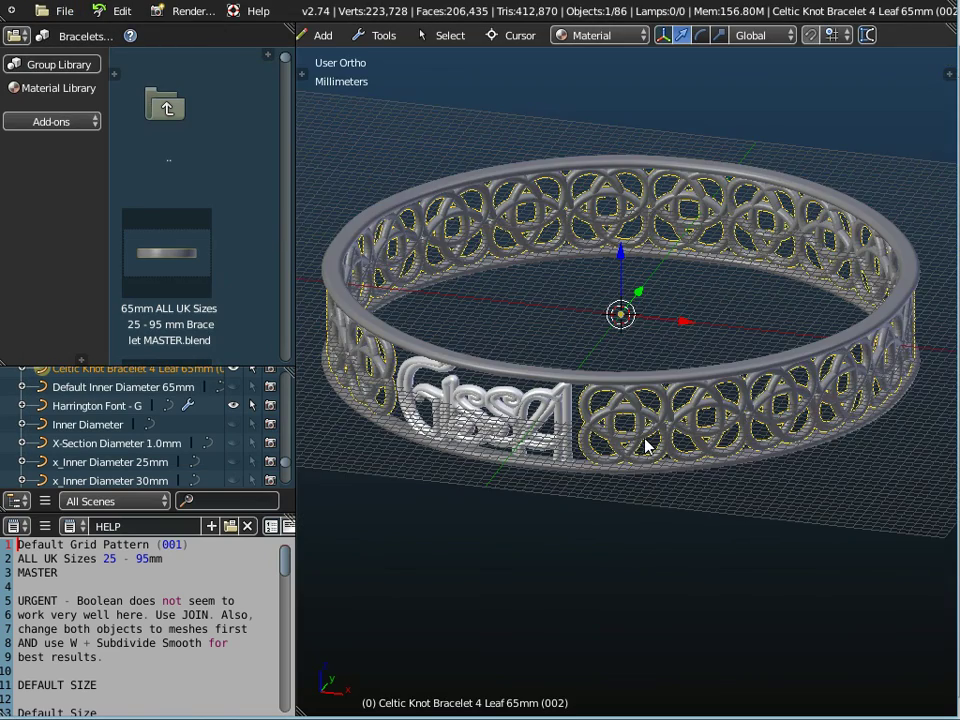
# Step: Subdivide all the curve points of the four-leaf Celtic knot motif once in Edit Mode
pyautogui.scroll(4, 645, 445)
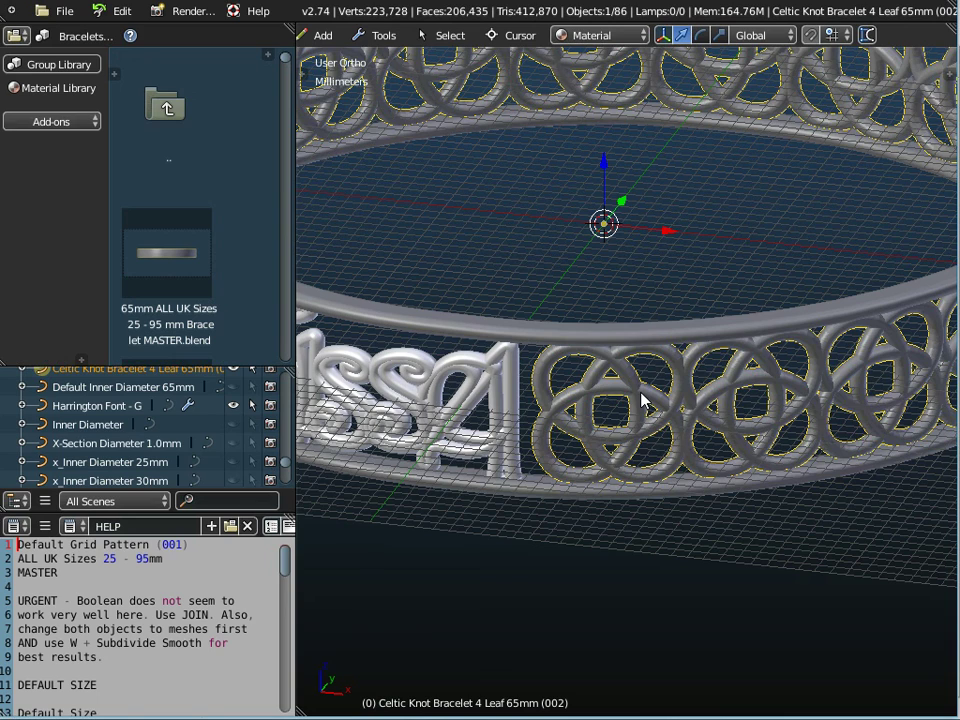
pyautogui.scroll(-4, 645, 400)
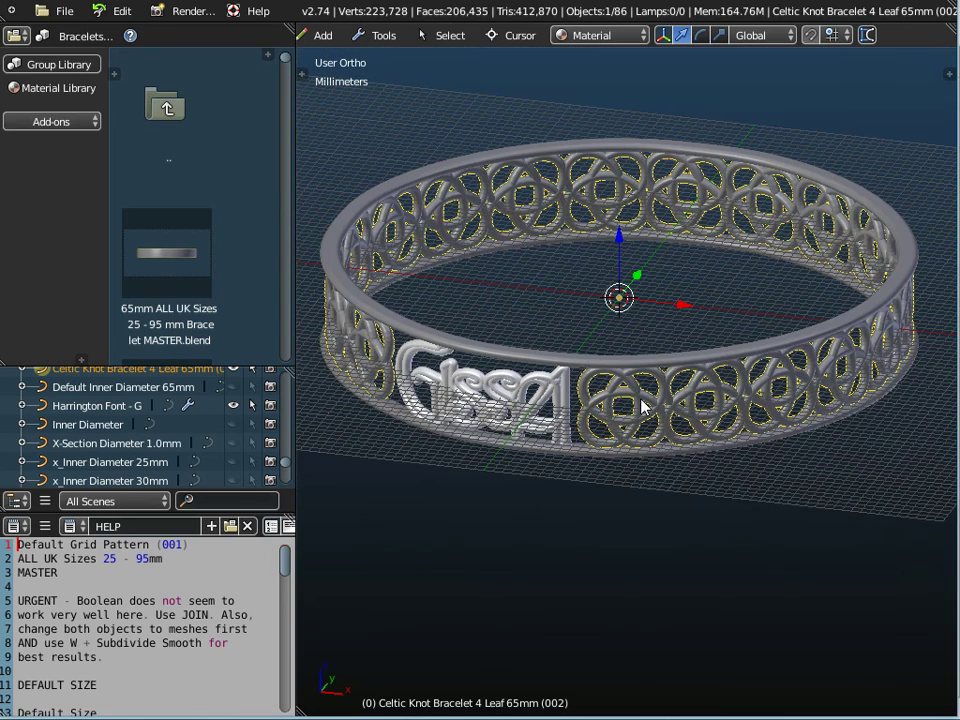
pyautogui.press('Tab')
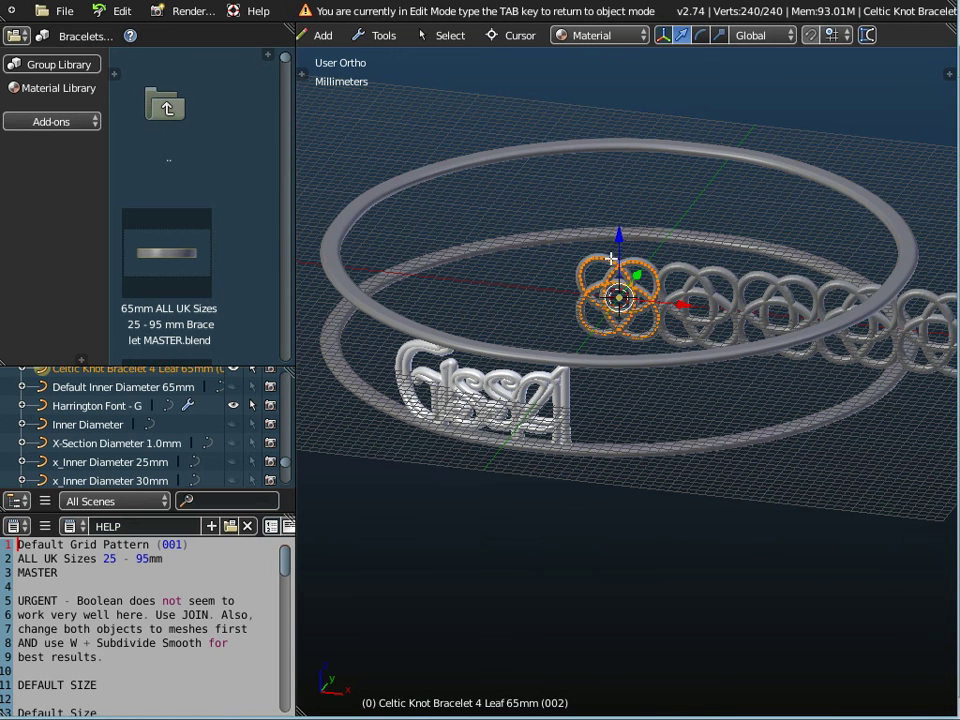
pyautogui.scroll(2, 610, 258)
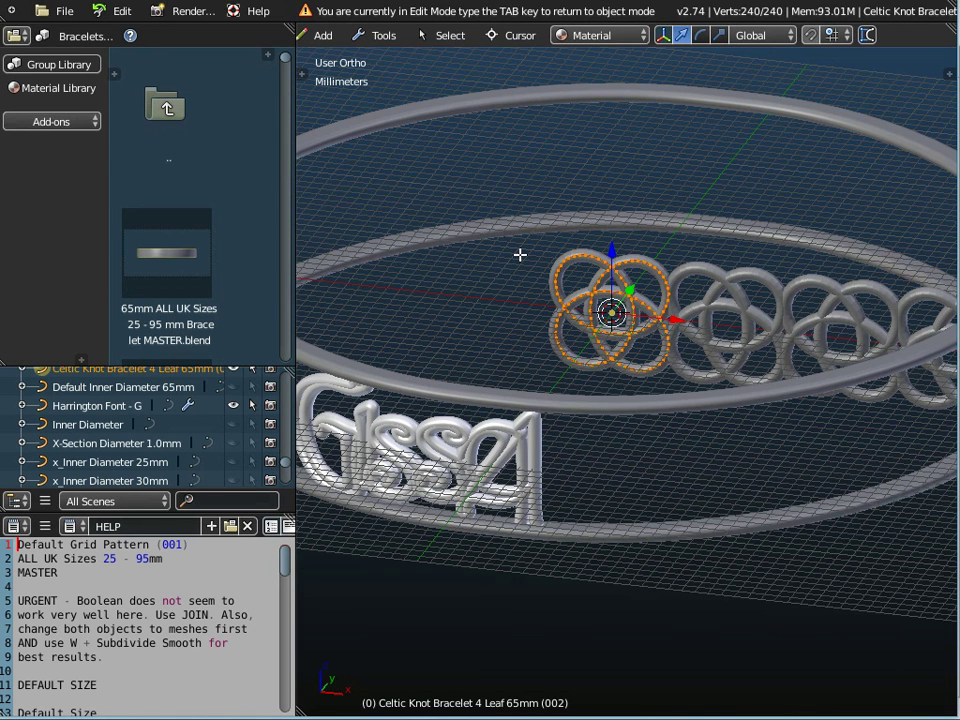
pyautogui.press('w')
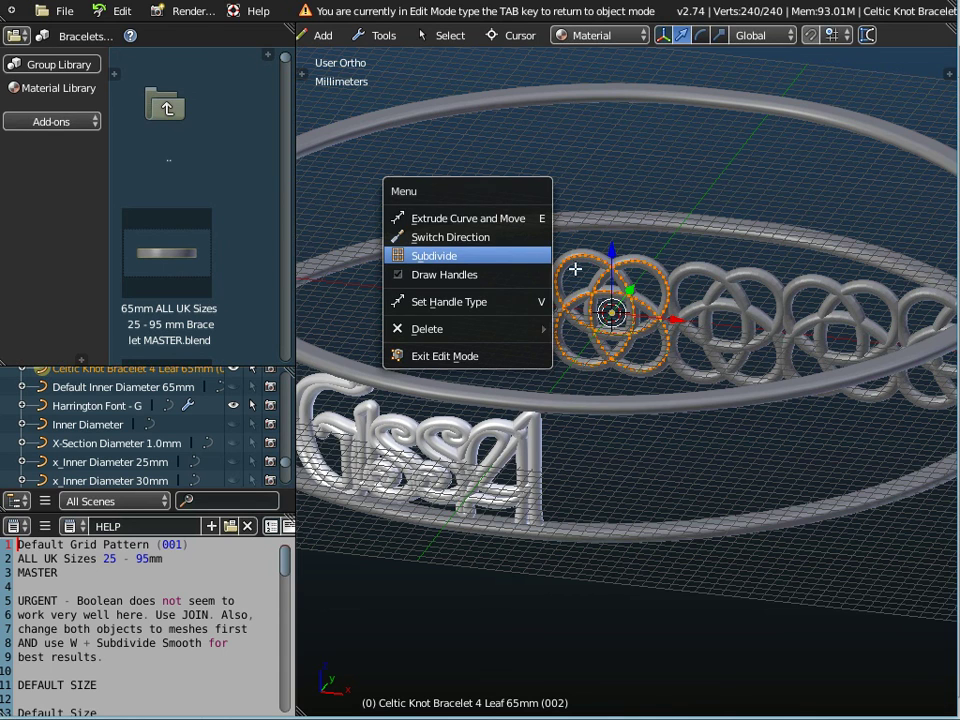
pyautogui.click(520, 255)
pyautogui.scroll(1, 597, 261)
pyautogui.scroll(3, 597, 261)
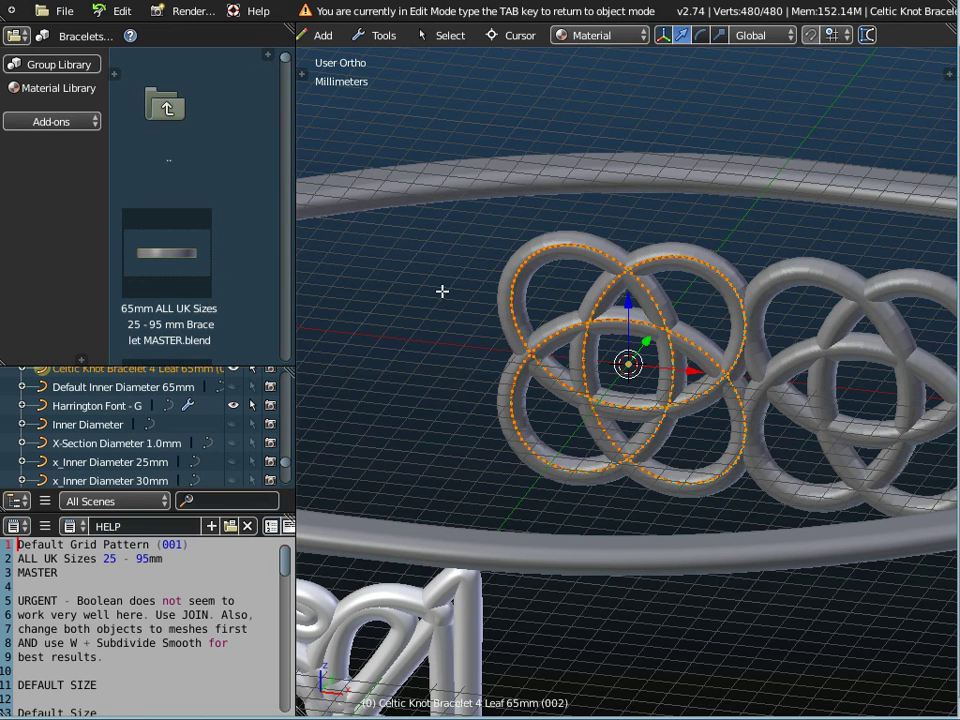
# Step: Smooth the knot motif's curve points twice and return to Object Mode
pyautogui.press('w')
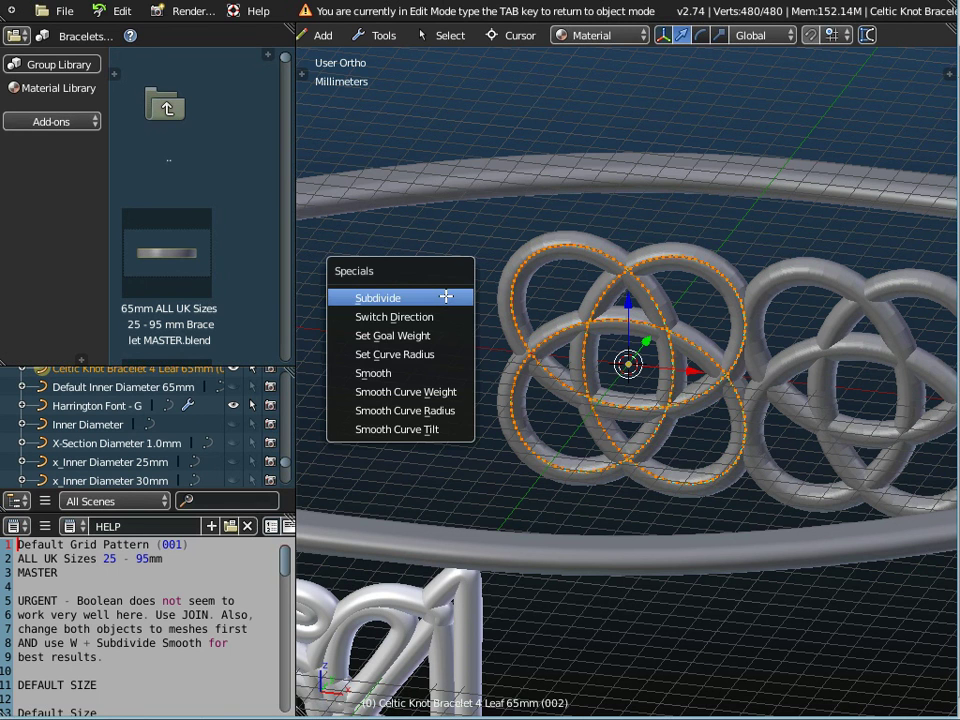
pyautogui.click(430, 372)
pyautogui.press('w')
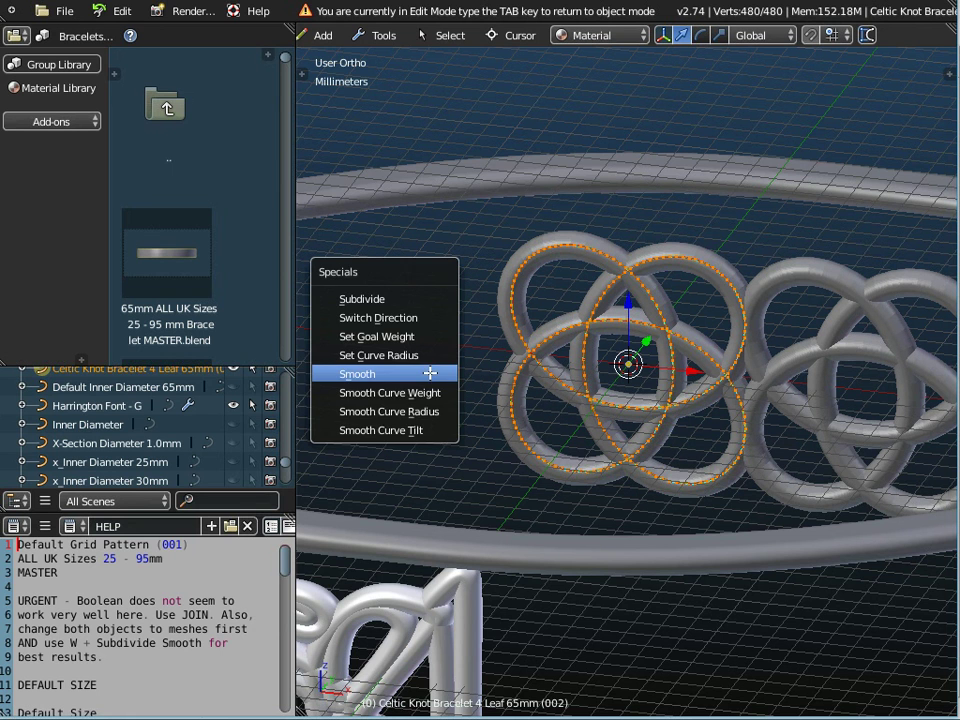
pyautogui.click(430, 372)
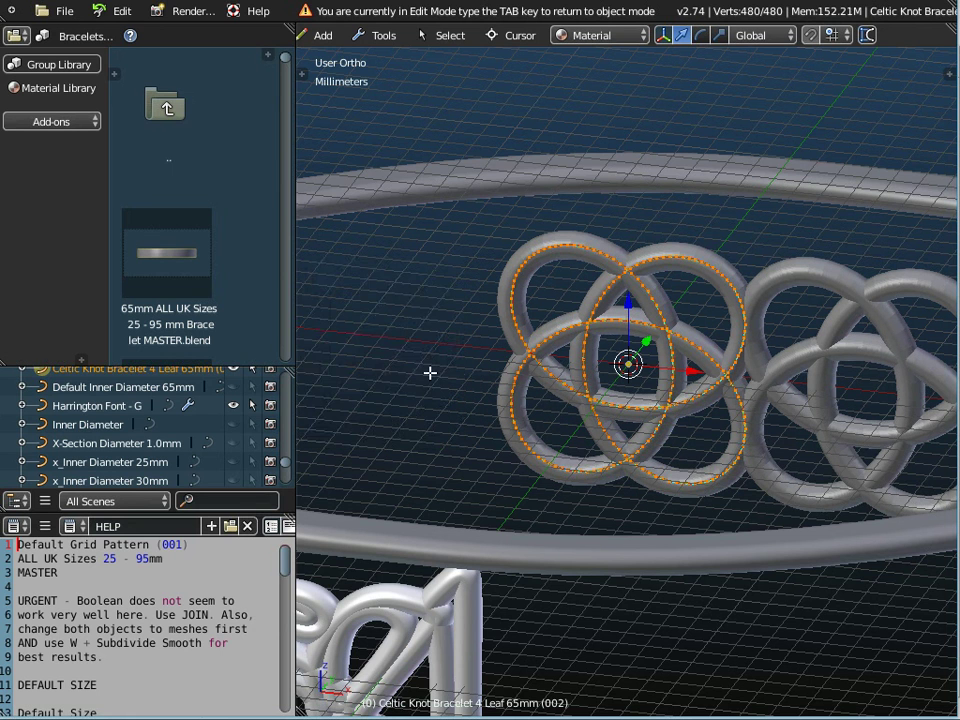
pyautogui.press('Tab')
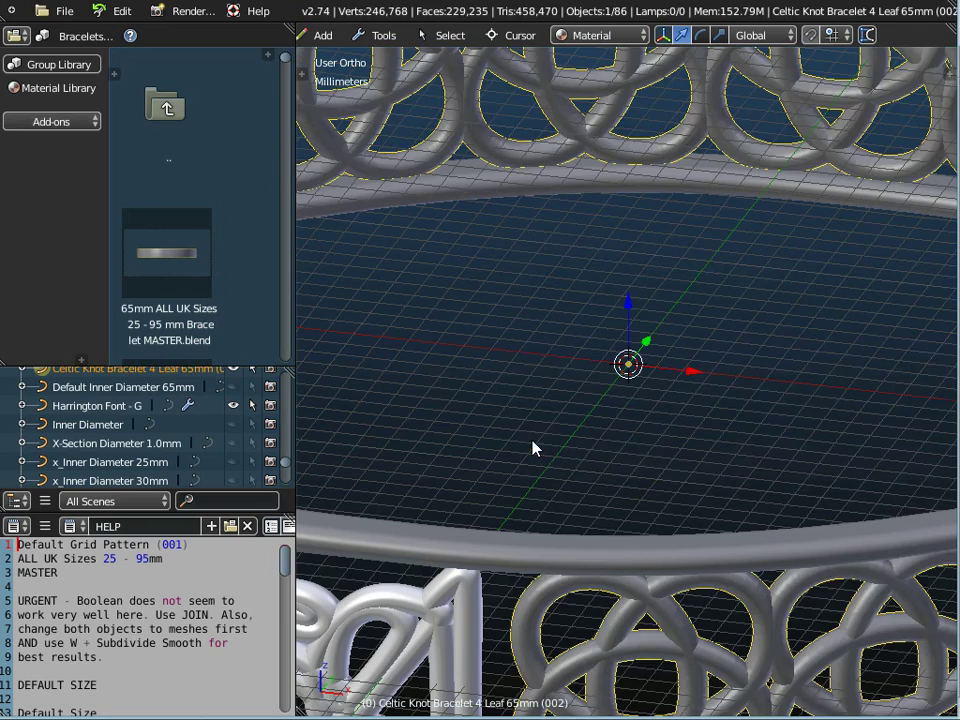
# Step: Examine the smoothness of the bracelet's knot strands up close, along with the name lettering
pyautogui.scroll(-5, 551, 473)
pyautogui.scroll(7, 613, 551)
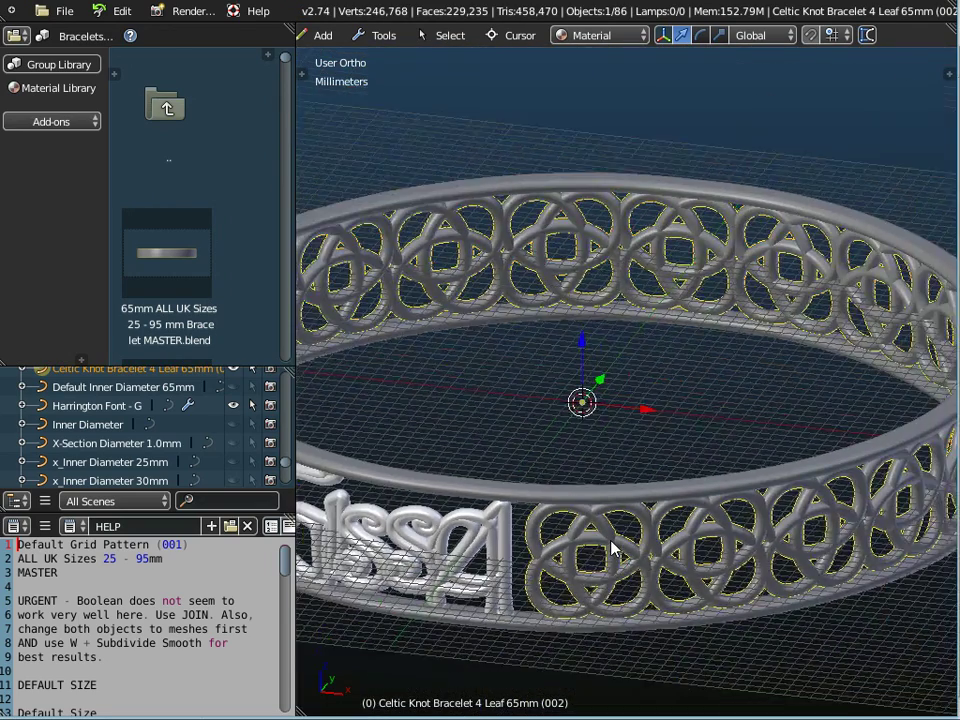
pyautogui.scroll(3, 605, 520)
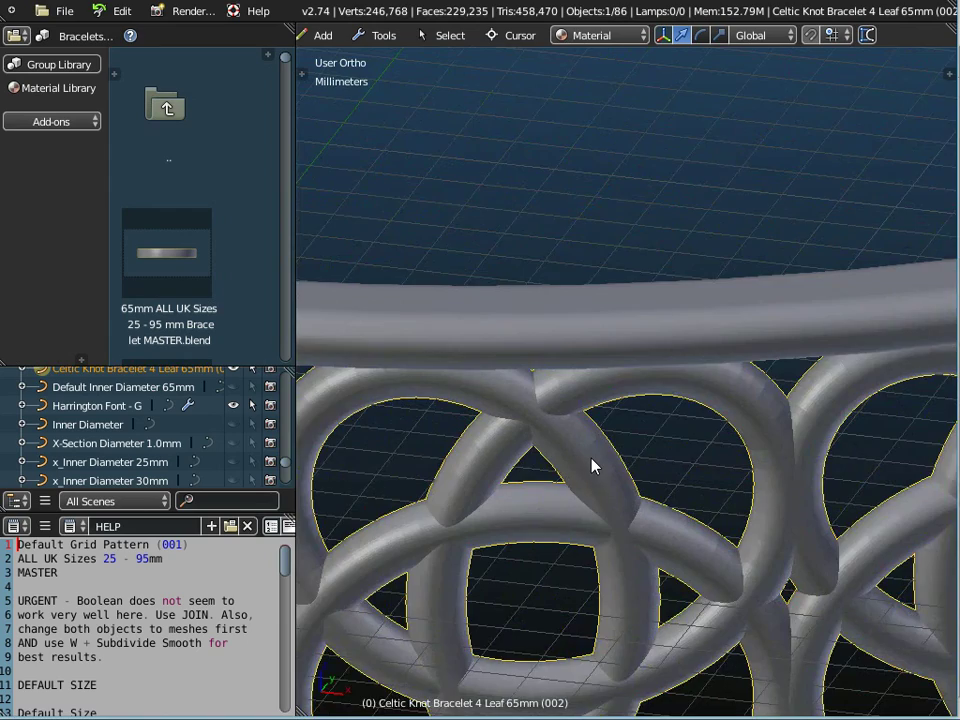
pyautogui.scroll(3, 592, 466)
pyautogui.scroll(-7, 592, 466)
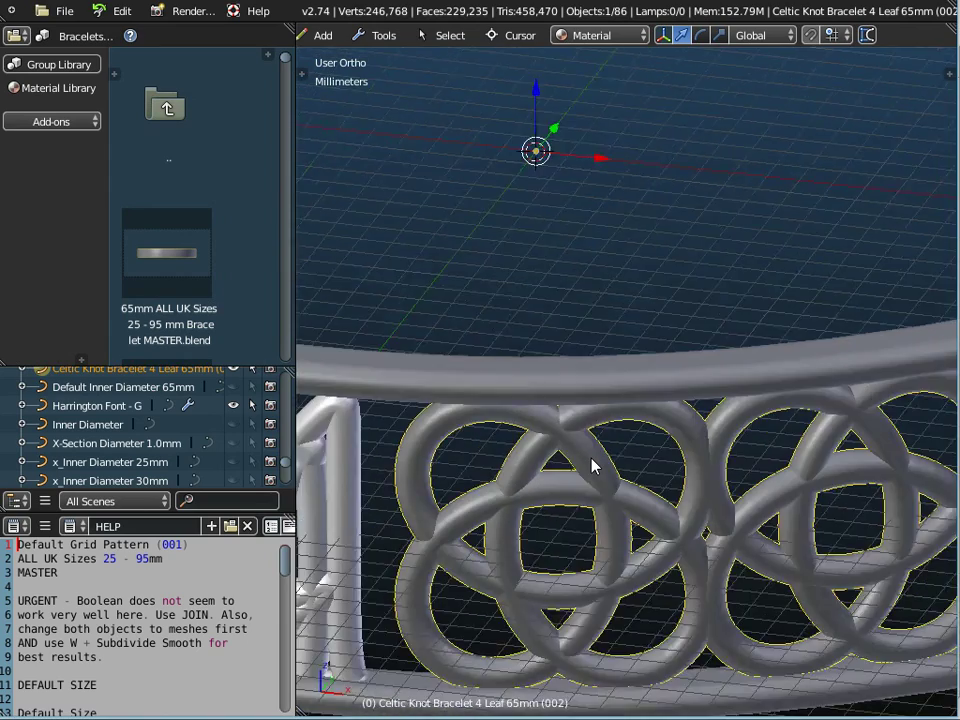
pyautogui.scroll(-3, 596, 495)
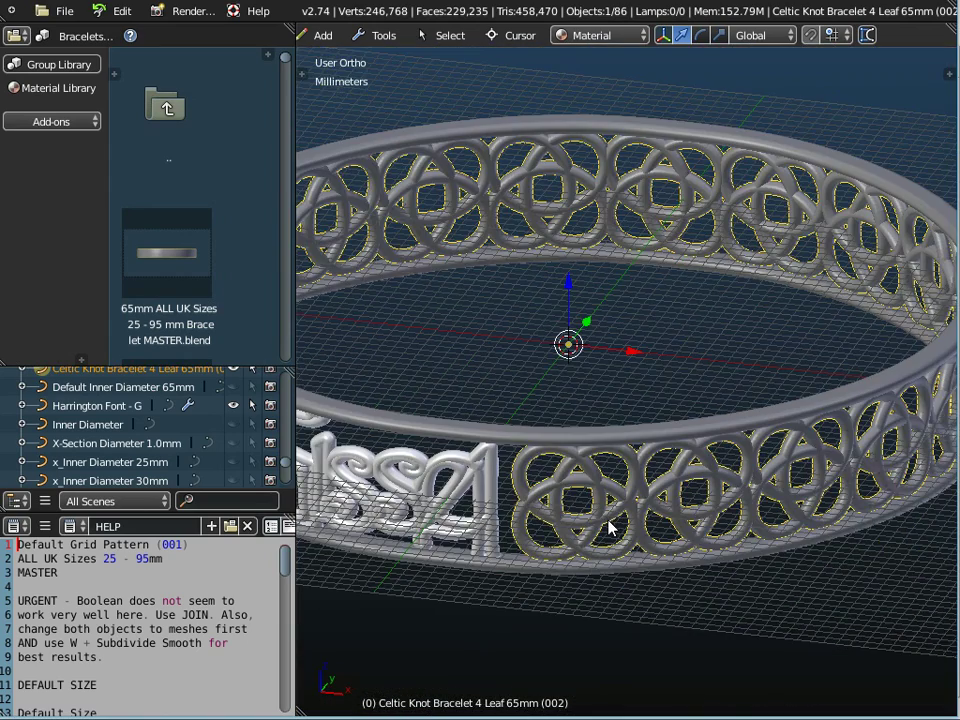
pyautogui.moveTo(608, 527); pyautogui.dragTo(583, 537, button='middle')
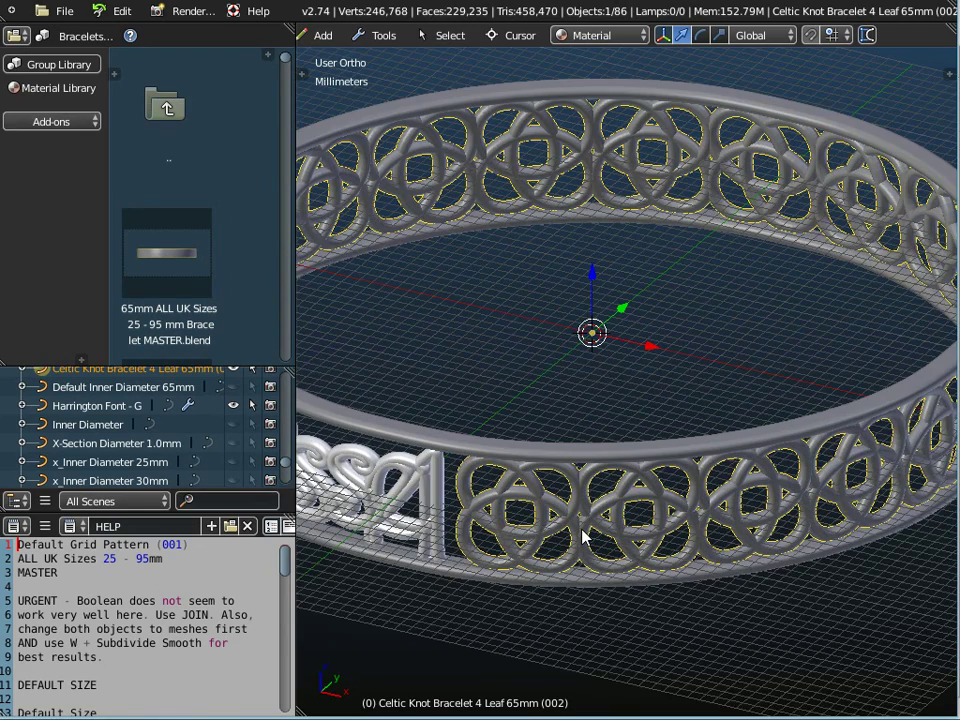
pyautogui.scroll(-3, 583, 537)
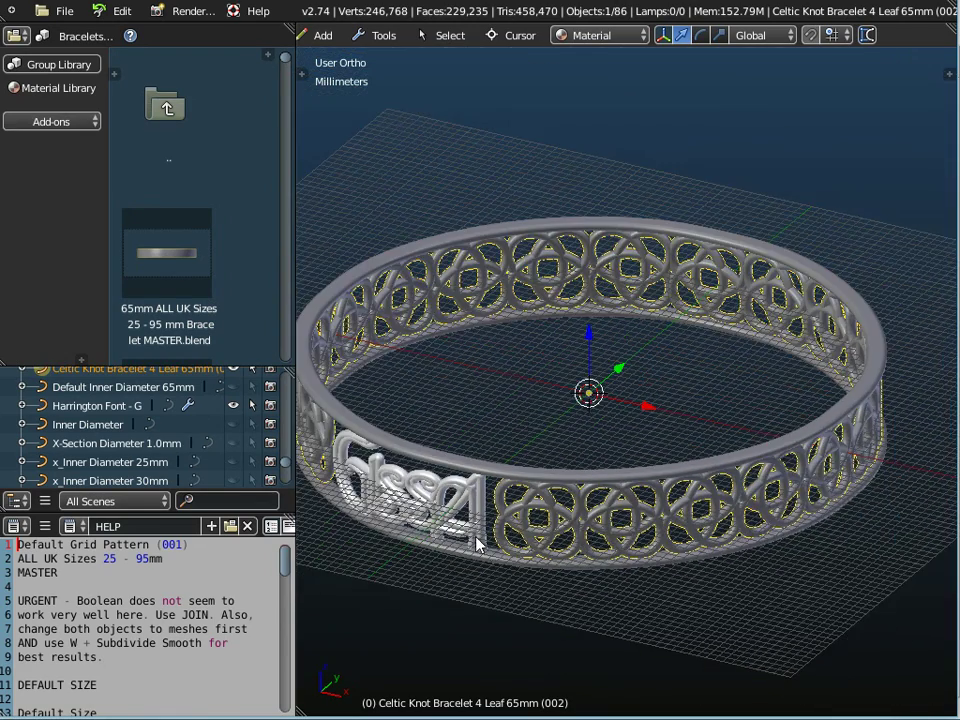
pyautogui.moveTo(487, 527); pyautogui.dragTo(547, 530, button='middle')
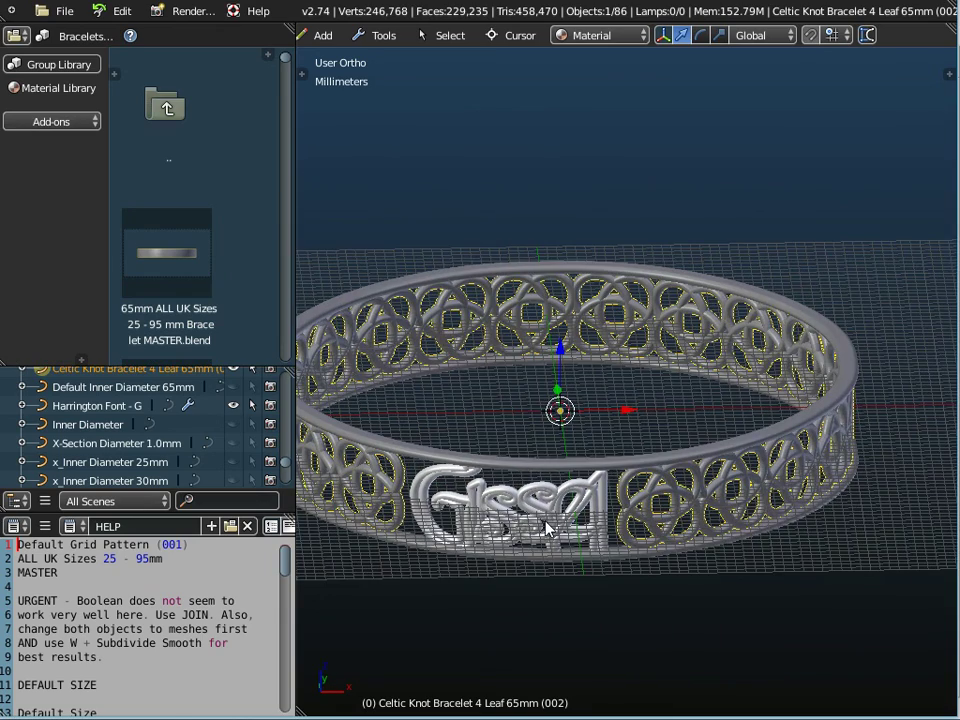